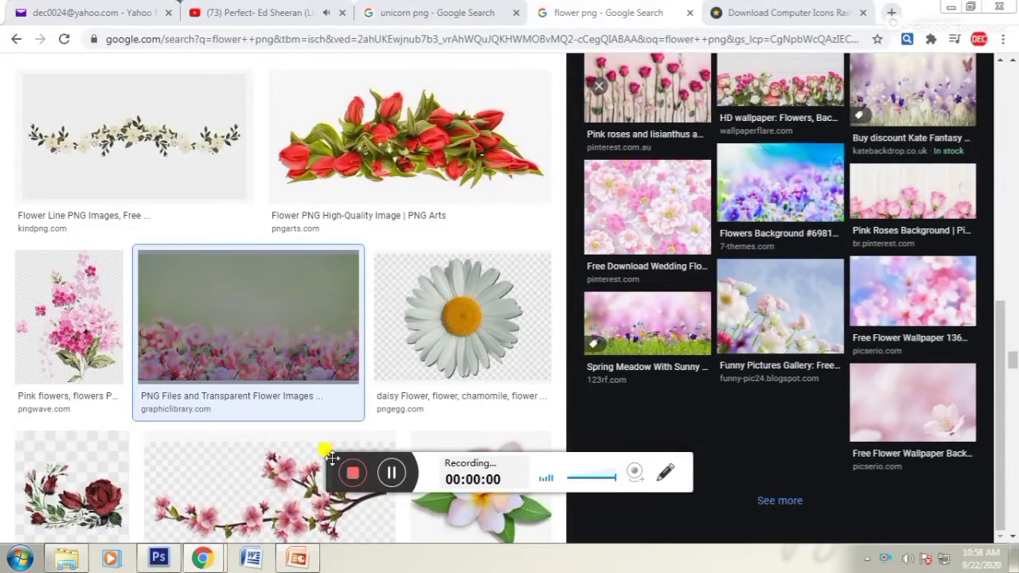
Step: Bring back the rainbow composite, select the IMGBIN cloud layer, and open the Downloads library
left_click_drag(332, 458, 681, 566)
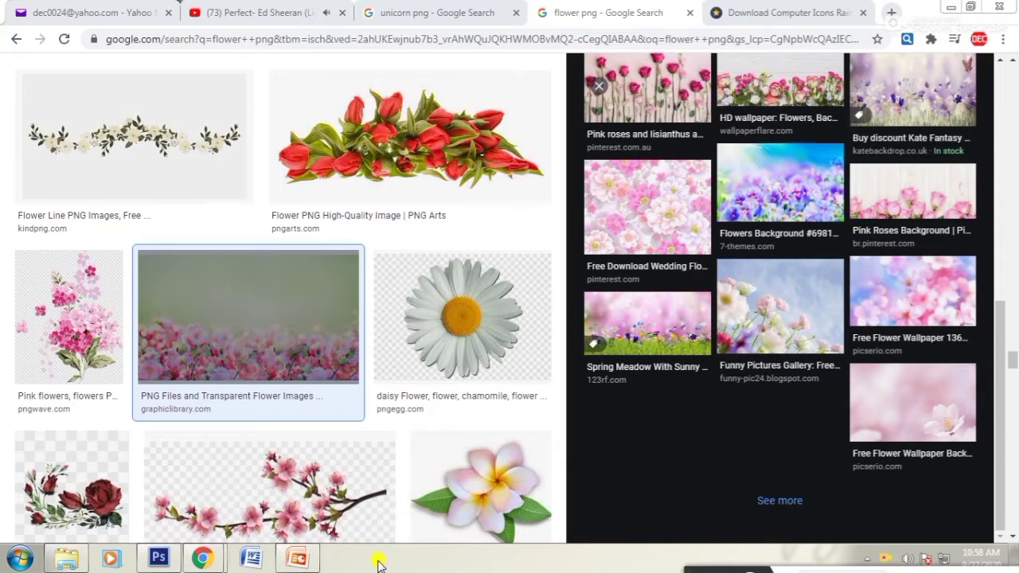
left_click(159, 558)
left_click(498, 244, "ctrl")
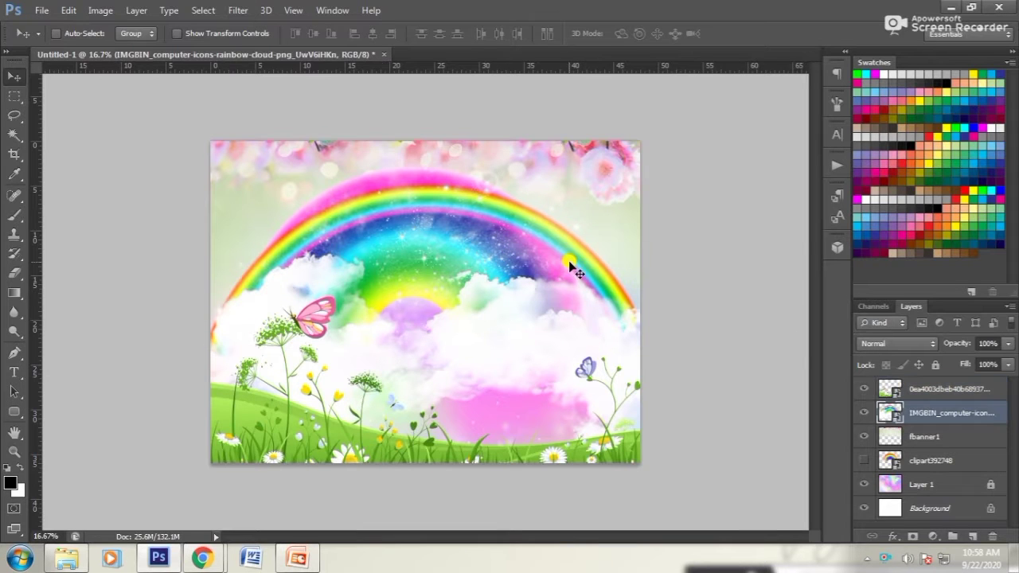
left_click(65, 562)
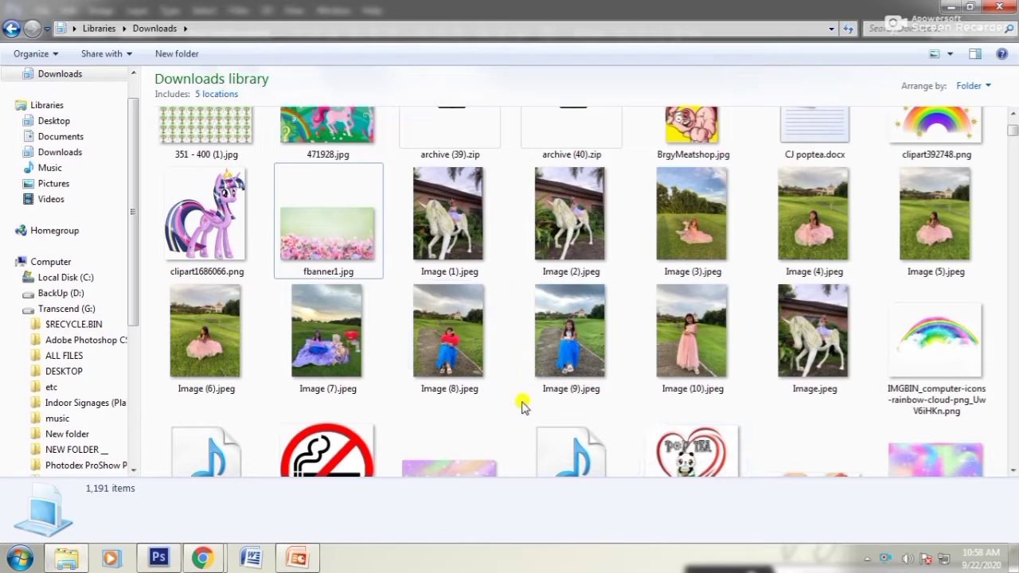
Step: Preview the unicorn photo Image (1).jpeg in Photo Viewer
double_click(448, 215)
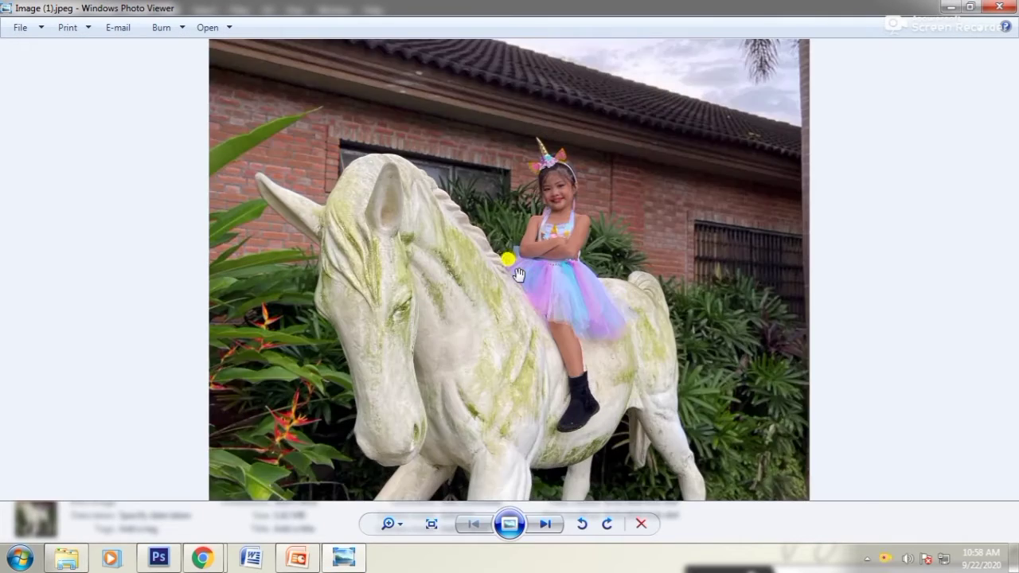
scroll(518, 275, "up", 2)
scroll(524, 276, "down", 1)
scroll(523, 276, "down", 1)
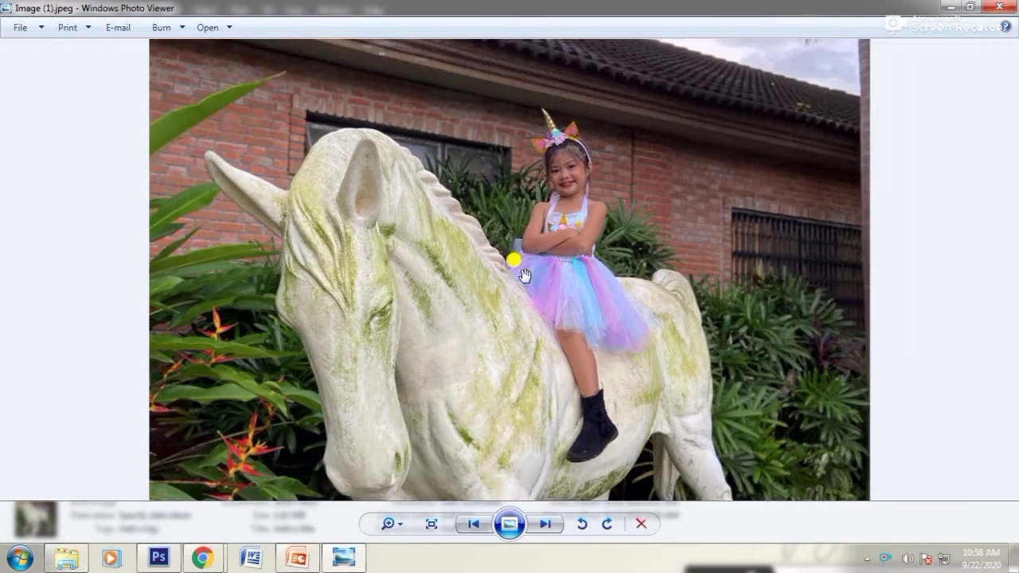
scroll(524, 276, "down", 1)
scroll(524, 275, "down", 1)
scroll(532, 239, "up", 3)
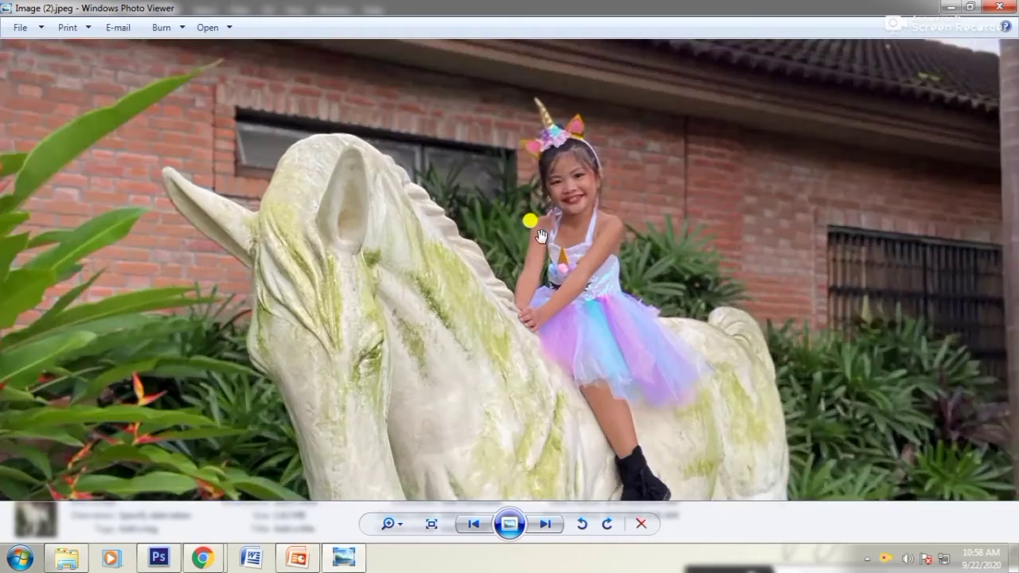
scroll(532, 231, "up", 1)
Step: View Image (2).jpeg, close the viewer, select Image (2).jpeg and return to Photoshop
key("Right")
key("alt+F4")
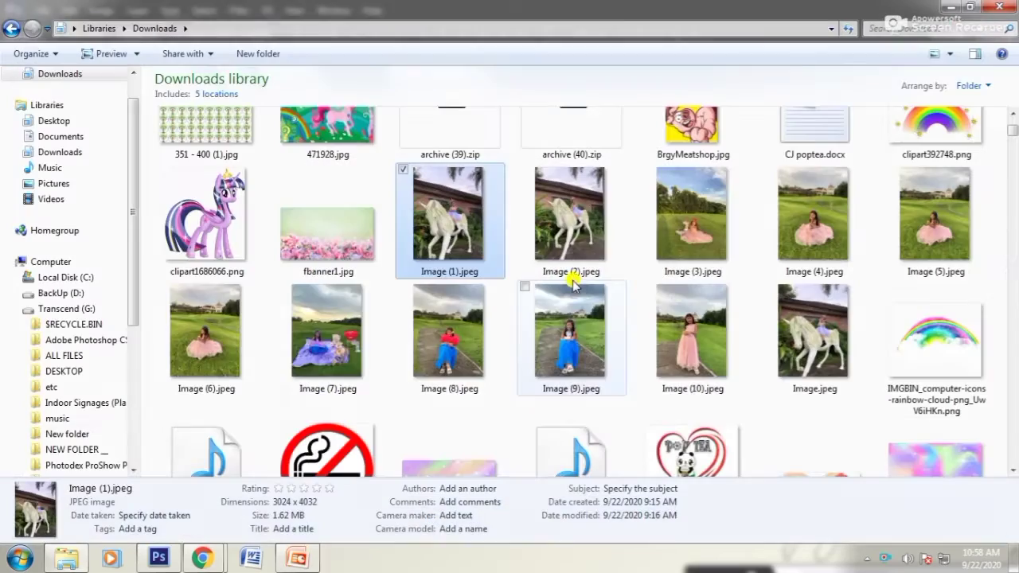
left_click(580, 239)
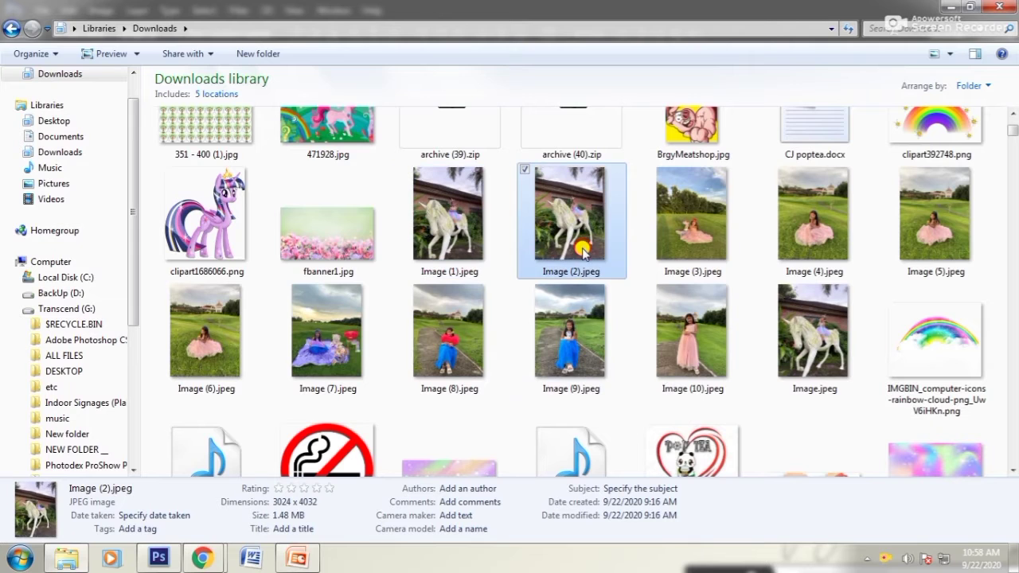
left_click(159, 559)
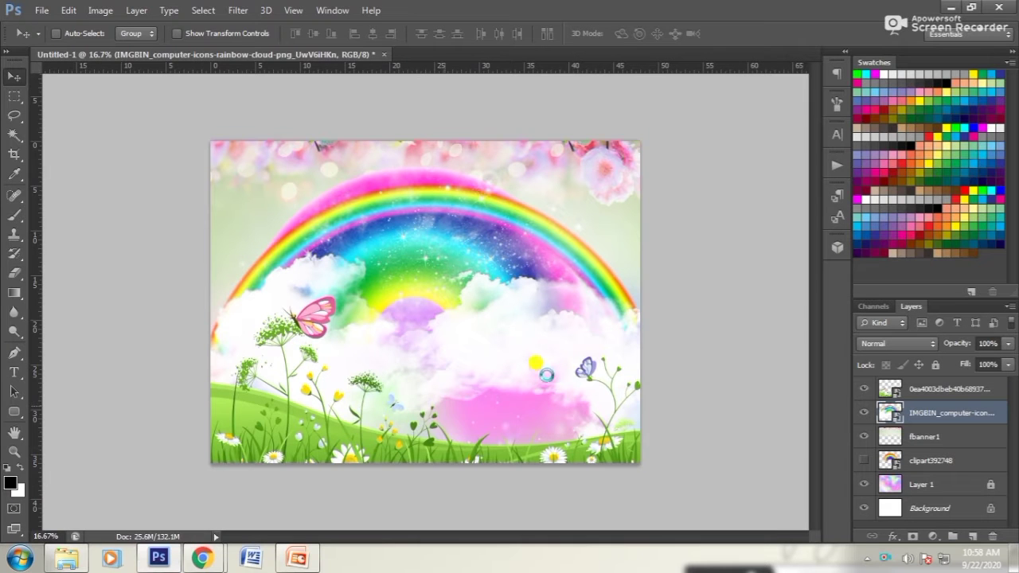
Step: Enlarge the placed Image (2) photo to about 169% and shift it right
left_click_drag(546, 456, 716, 546)
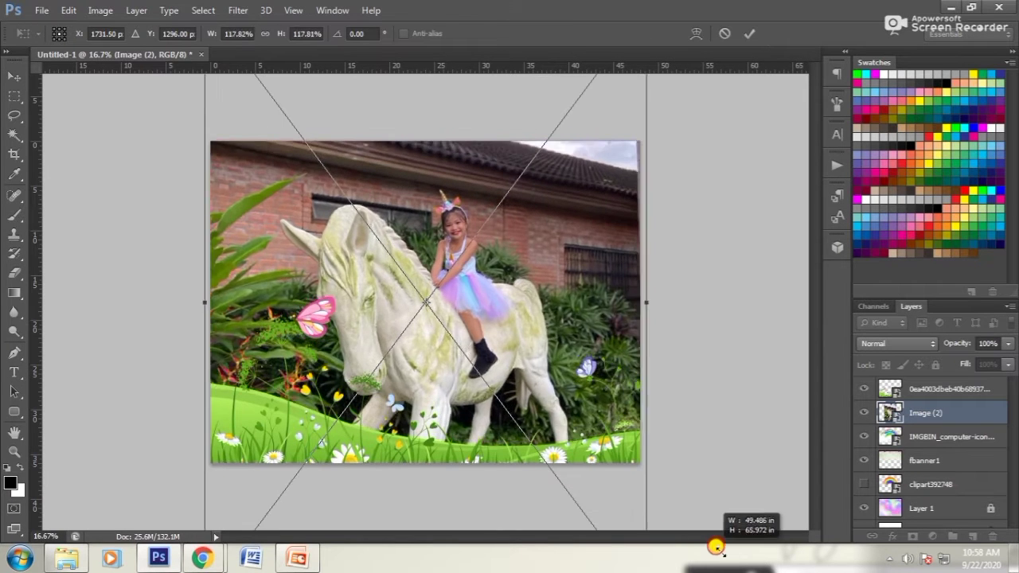
key("Return")
left_click_drag(539, 358, 648, 364)
scroll(368, 443, "down", 2)
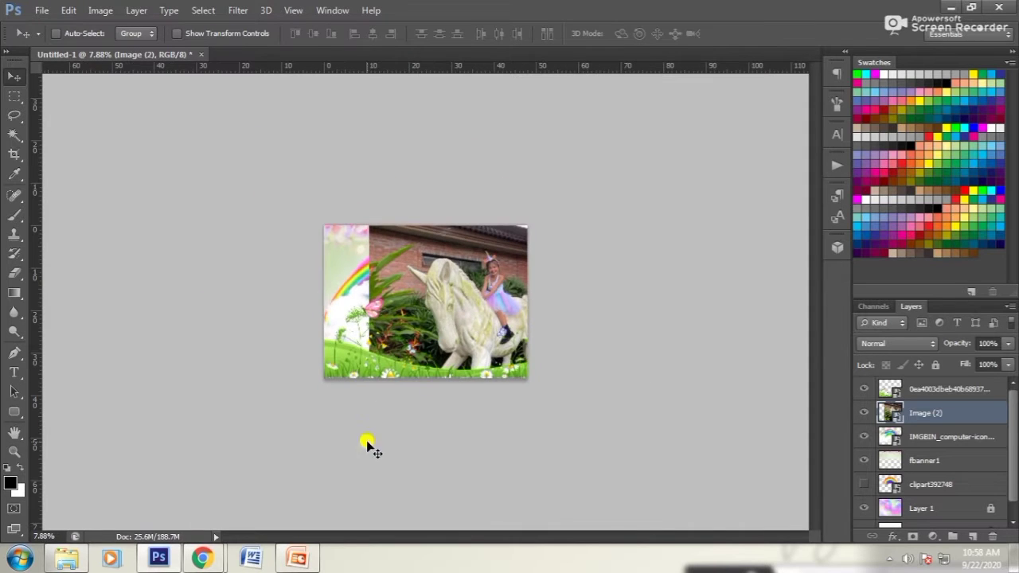
key("ctrl+t")
left_click_drag(366, 448, 287, 549)
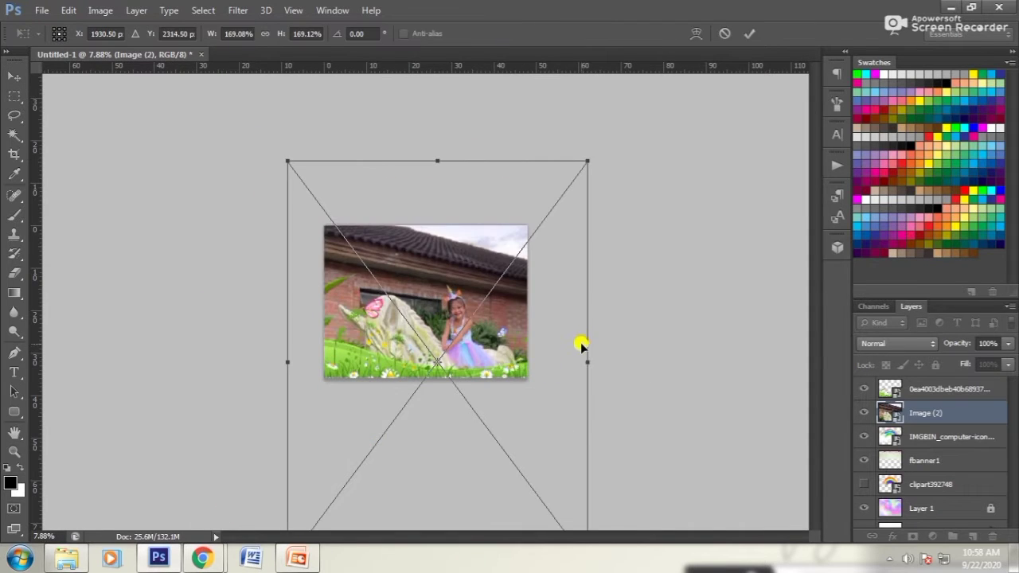
key("Return")
Step: Reposition the photo and fine-tune its size to about 155%
left_click_drag(521, 362, 539, 298)
key("ctrl+t")
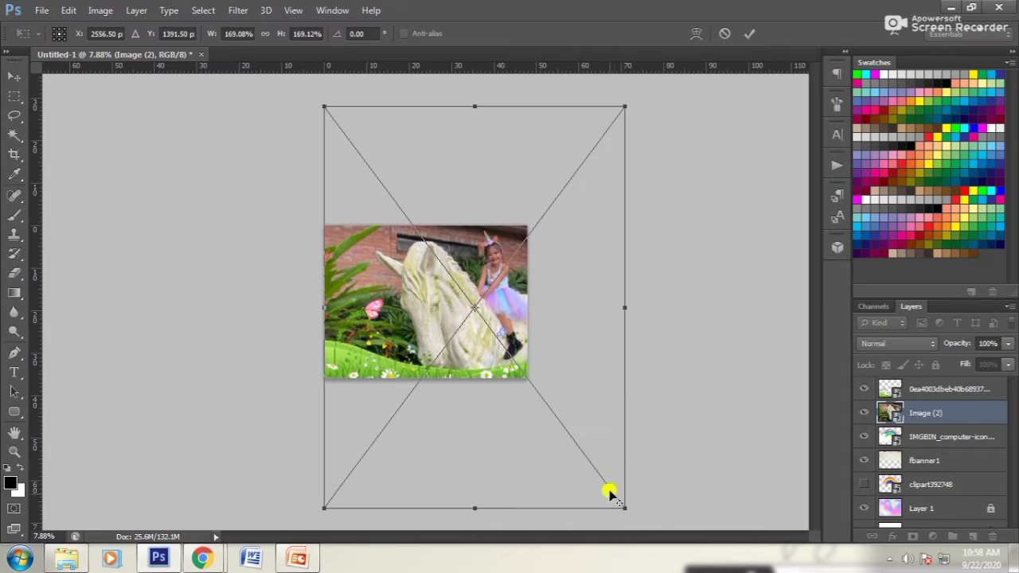
left_click_drag(609, 494, 599, 475)
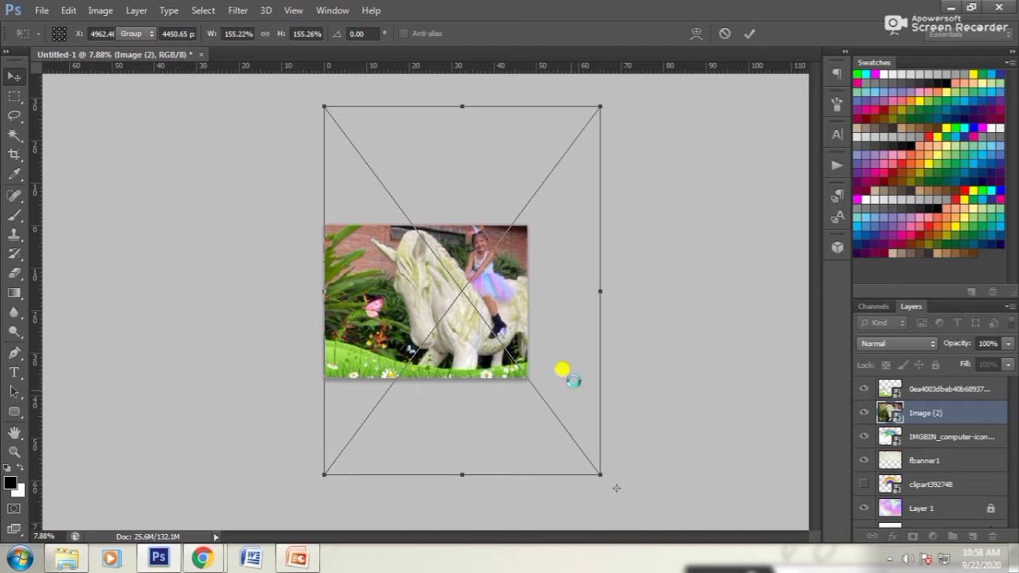
key("Return")
left_click_drag(574, 378, 583, 381)
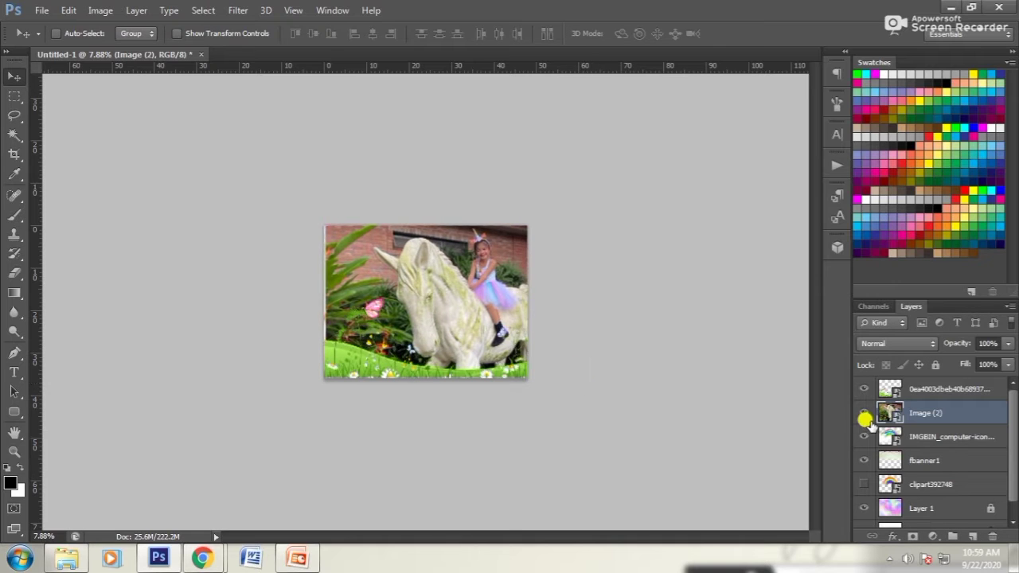
Step: Copy a marquee selection of the photo to Layer 2 and delete the original Image (2) layer
key("m")
left_click_drag(365, 215, 802, 517)
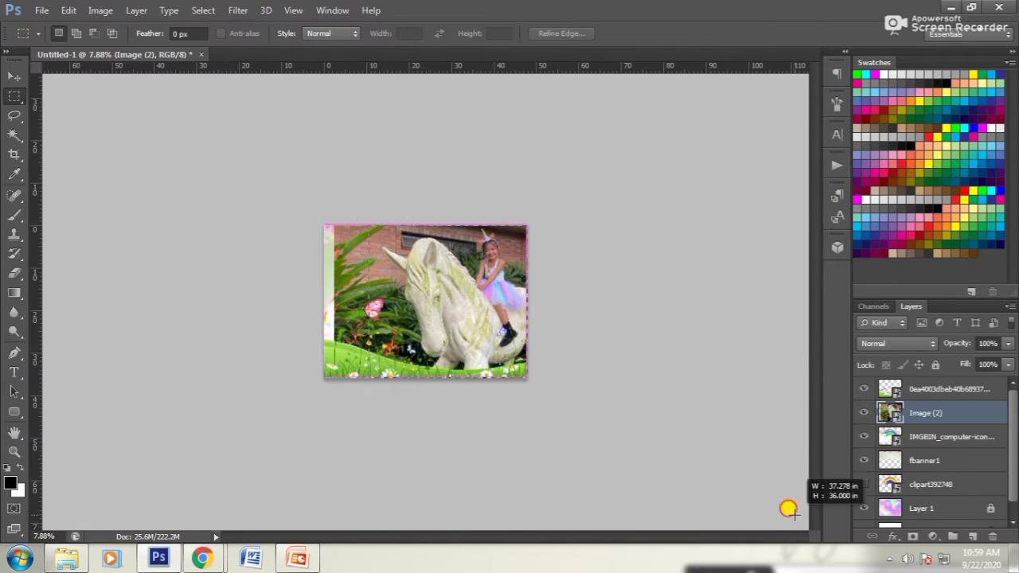
key("ctrl+j")
left_click(919, 439)
key("Delete")
left_click(14, 76)
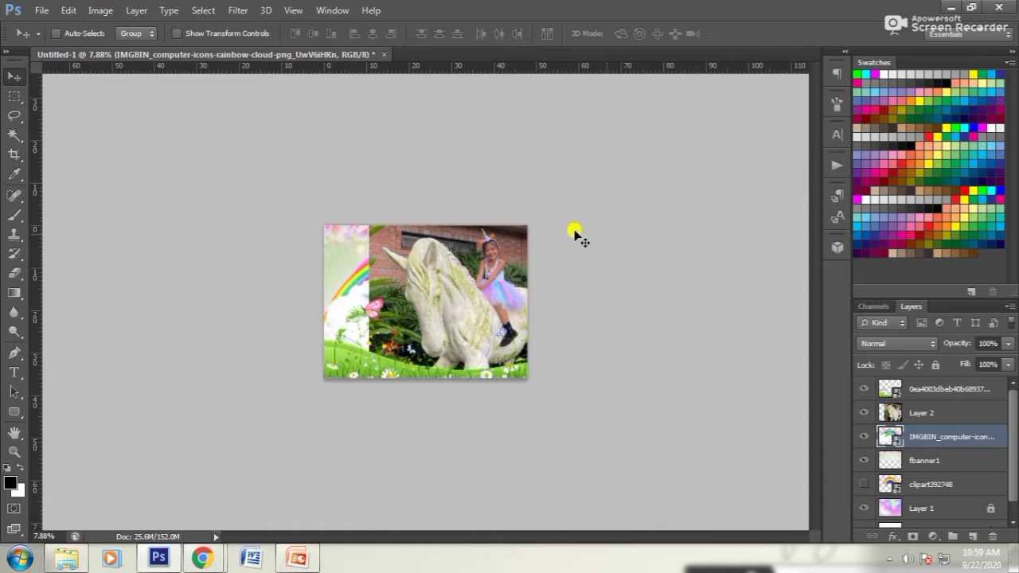
scroll(575, 255, "up", 5)
scroll(451, 272, "up", 2)
Step: Start a Pen path at the skirt edge and trace it up the dress edge
scroll(454, 358, "up", 1)
key("p")
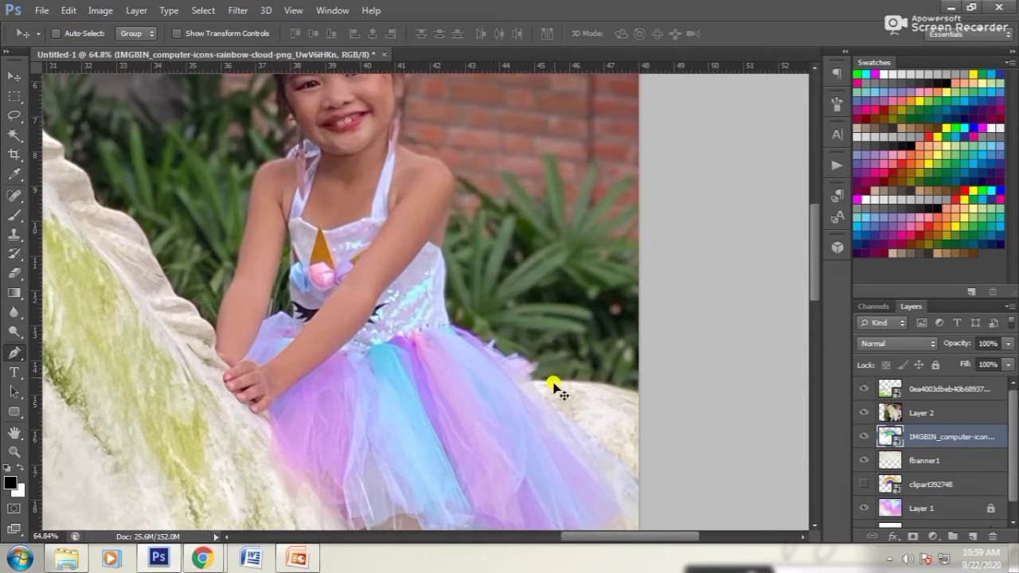
left_click(640, 395)
left_click_drag(531, 383, 500, 386)
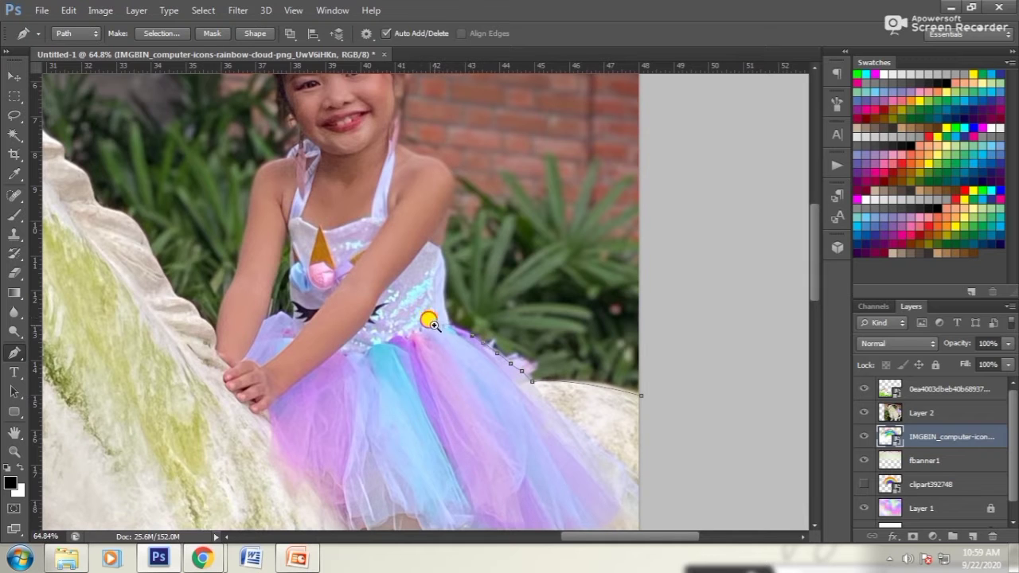
scroll(429, 321, "up", 3)
scroll(469, 322, "up", 2)
left_click(468, 296)
left_click(466, 261)
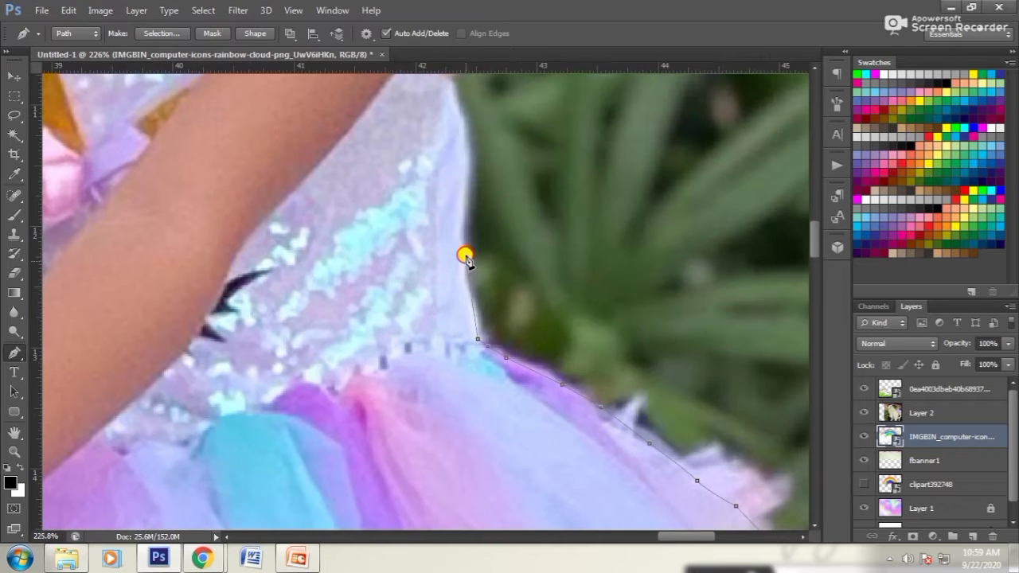
left_click(463, 228)
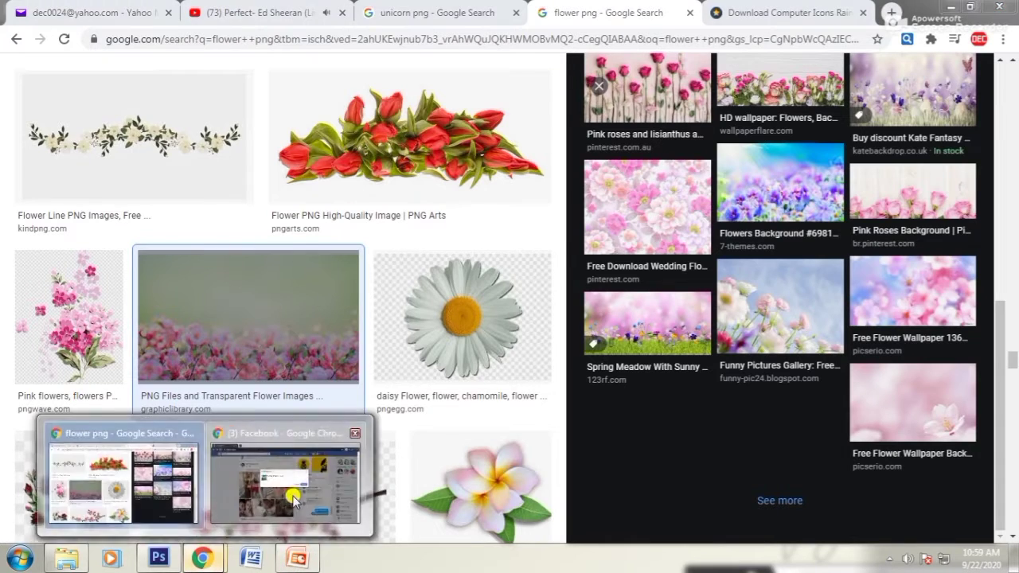
Step: Check the browser window, then return and pan up to the girl's ears and headband
left_click(292, 491)
left_click(587, 279)
left_click(158, 557)
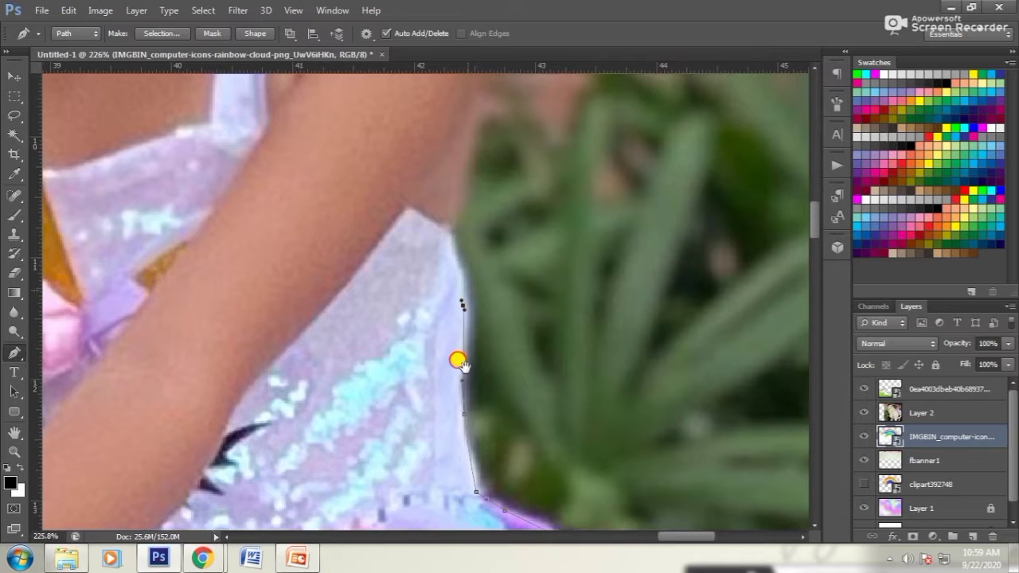
left_click_drag(483, 192, 431, 392)
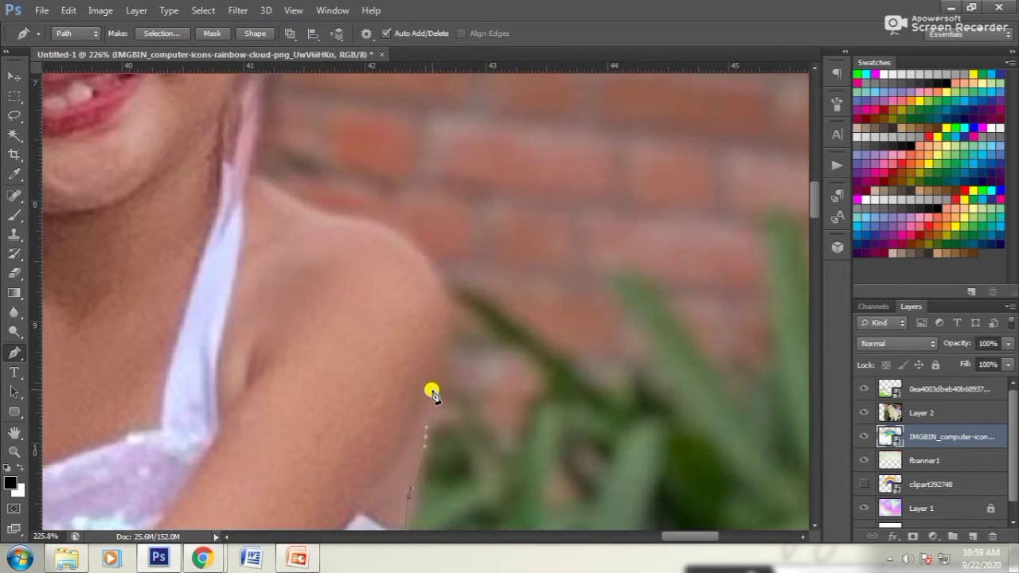
left_click_drag(426, 280, 682, 257)
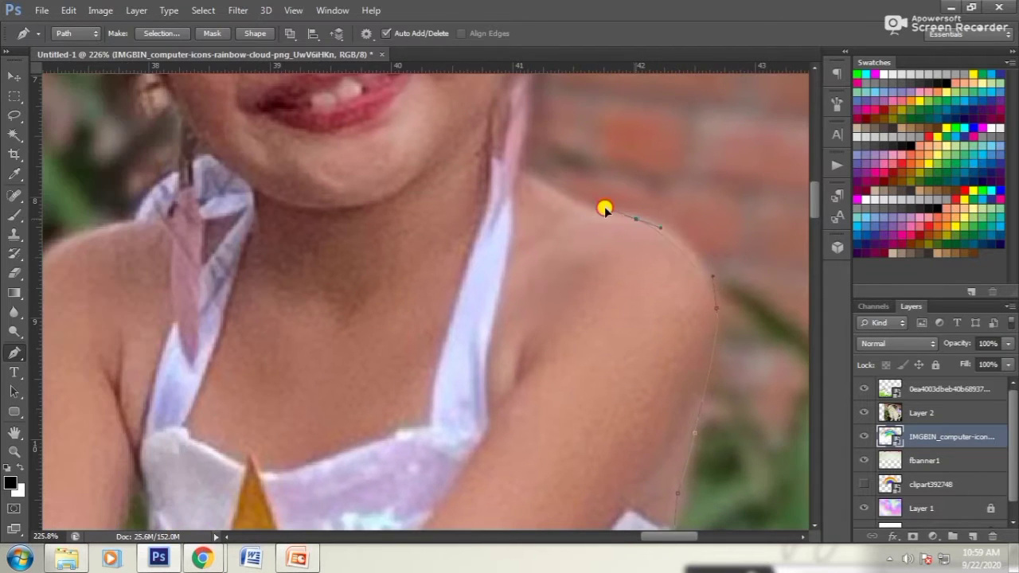
scroll(561, 282, "up", 2)
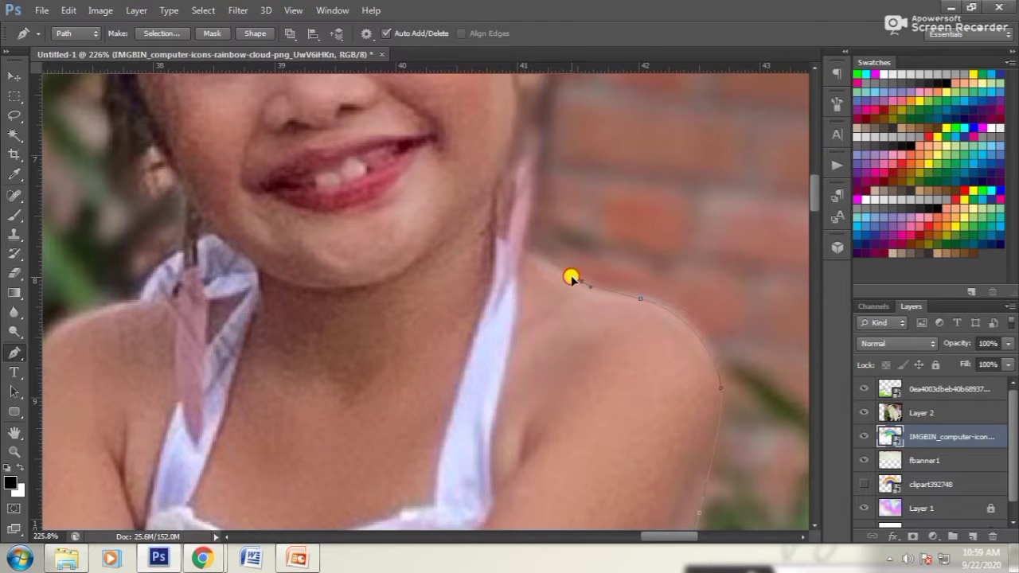
left_click_drag(538, 262, 513, 368)
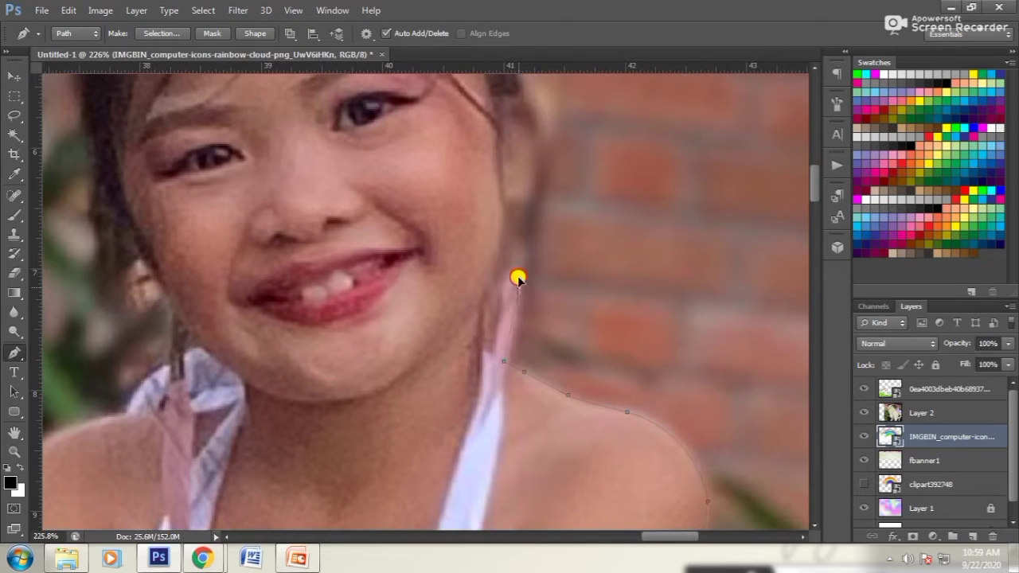
left_click_drag(505, 250, 489, 338)
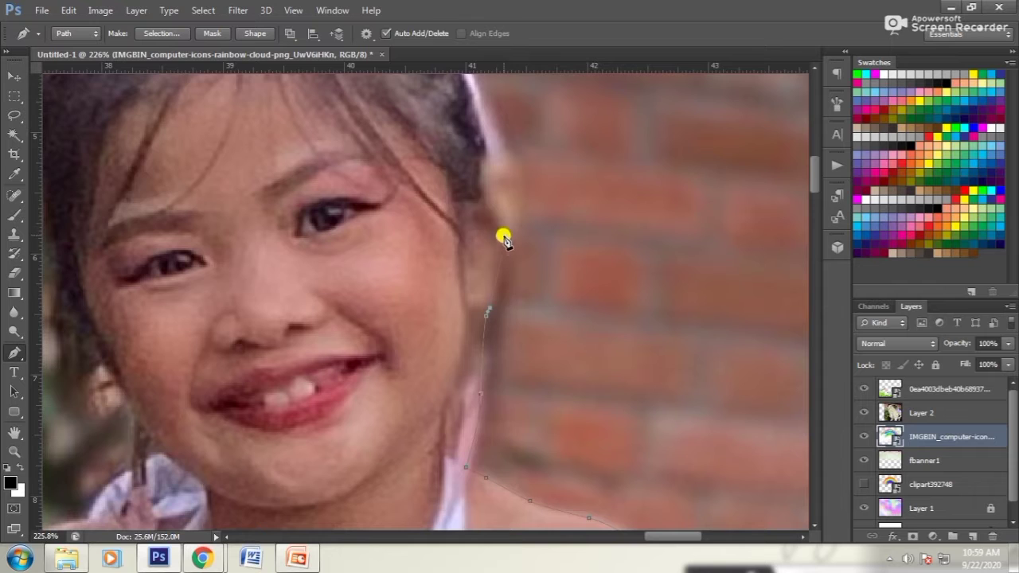
mouse_move(503, 239)
left_mouse_down()
mouse_move(473, 314)
mouse_move(479, 334)
left_mouse_up()
scroll(485, 319, "up", 1)
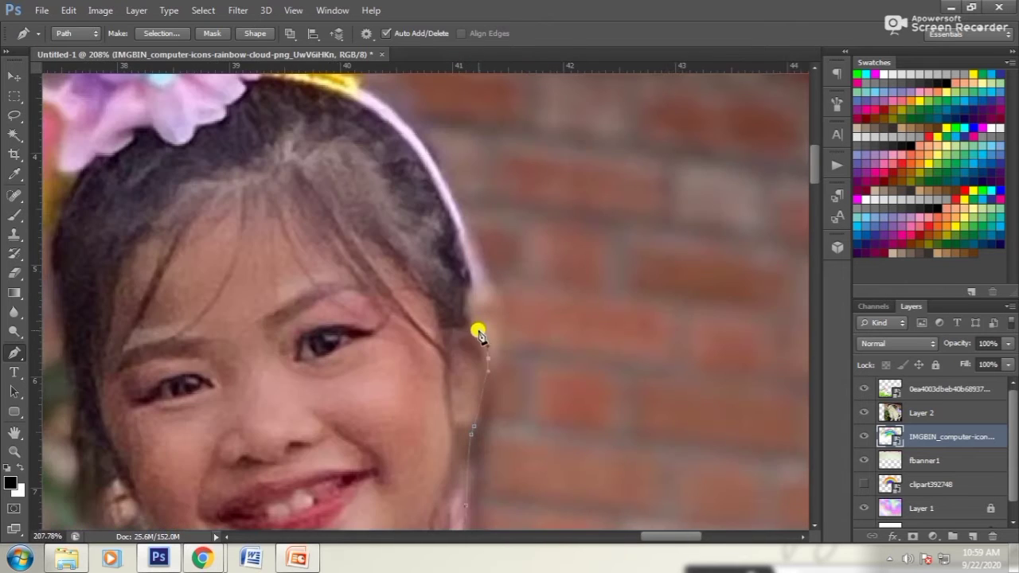
left_click_drag(471, 255, 506, 384)
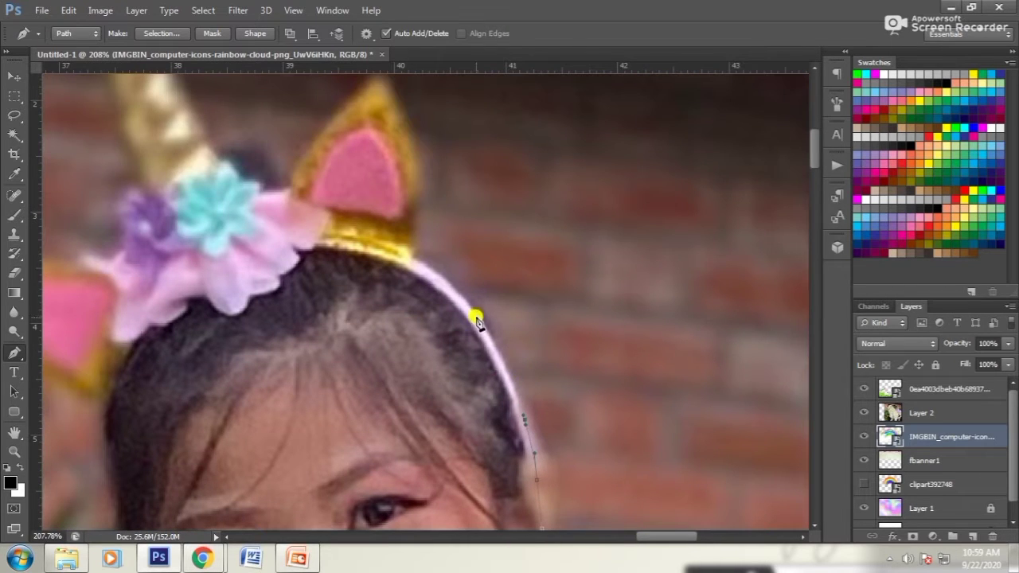
Step: Continue the path along the headband and right ear and around the horn
left_click_drag(475, 317, 451, 285)
mouse_move(410, 257)
left_mouse_down()
mouse_move(384, 247)
mouse_move(428, 314)
left_mouse_up()
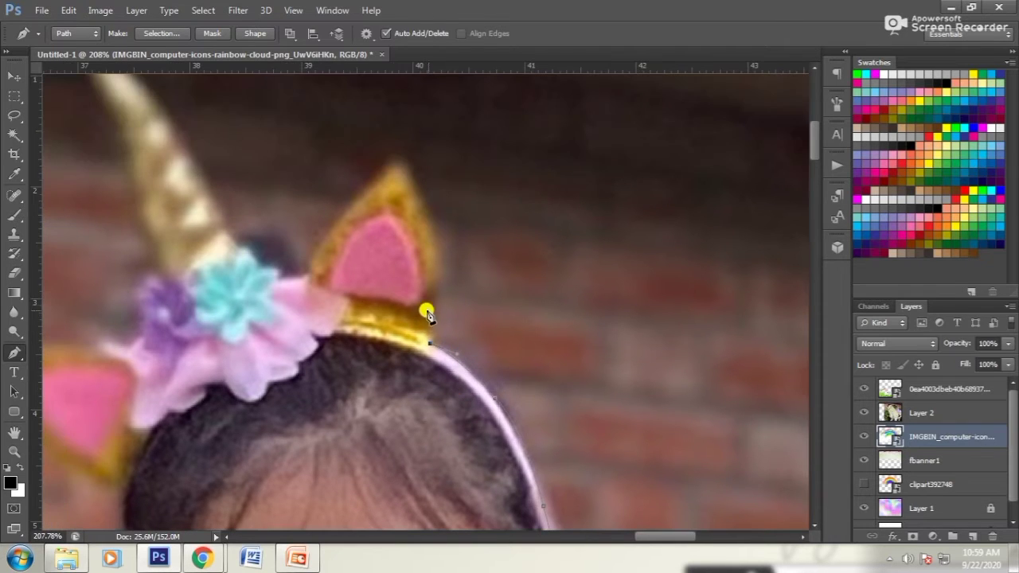
left_click_drag(434, 244, 440, 275)
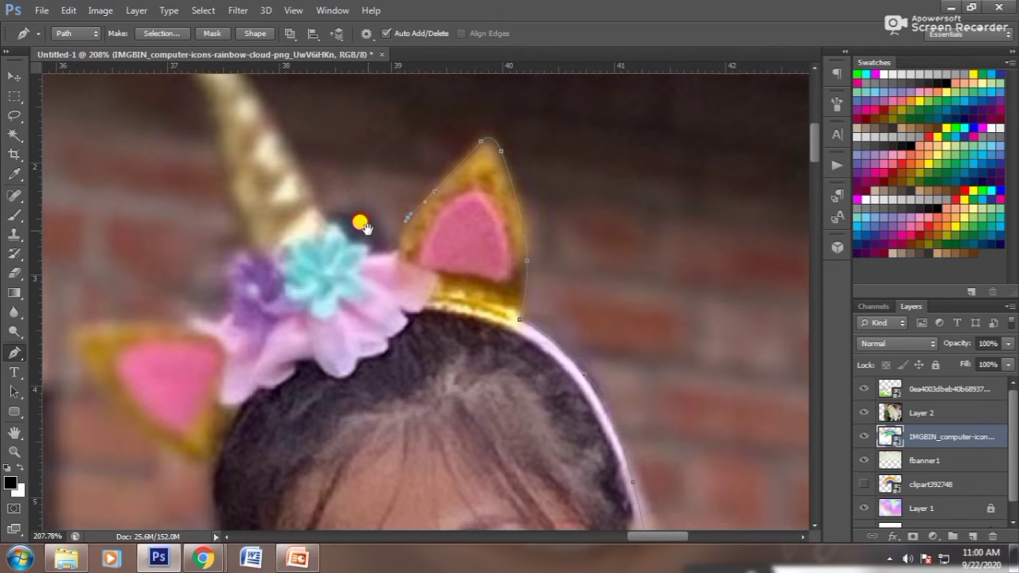
left_click_drag(327, 329, 397, 221)
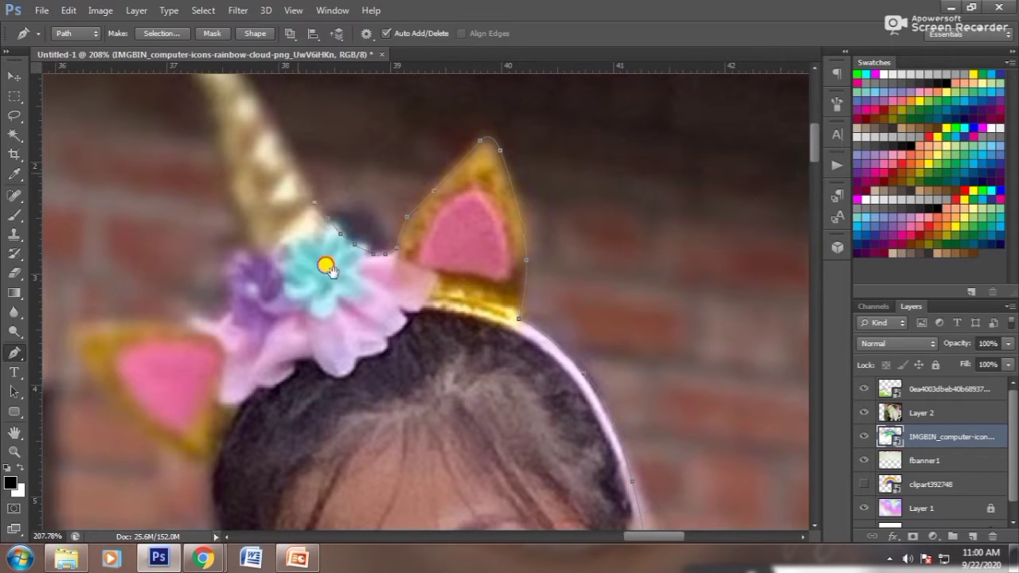
left_click_drag(327, 265, 369, 334)
left_click_drag(360, 273, 386, 314)
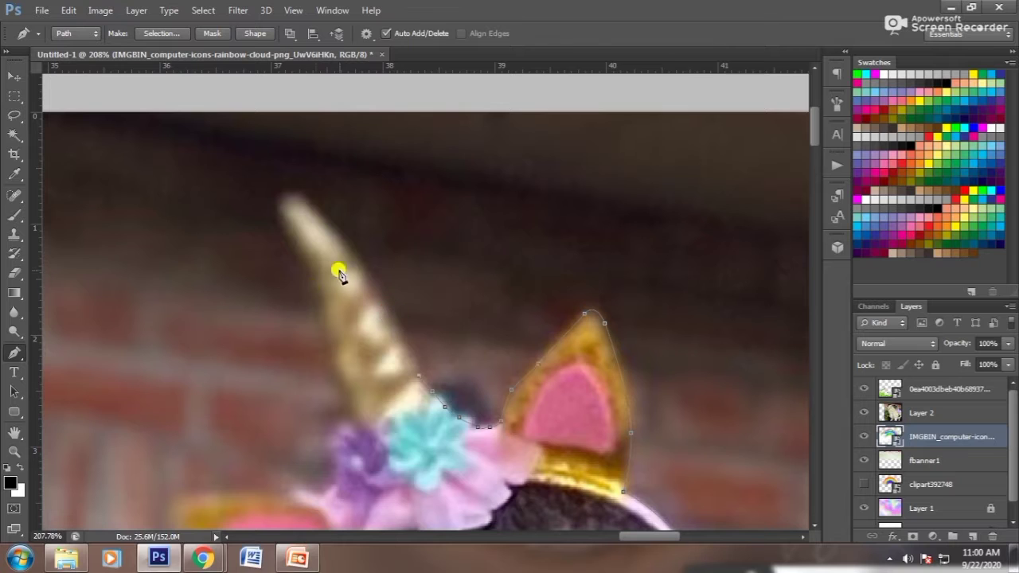
left_click(351, 250)
left_click(292, 195)
left_click(277, 212)
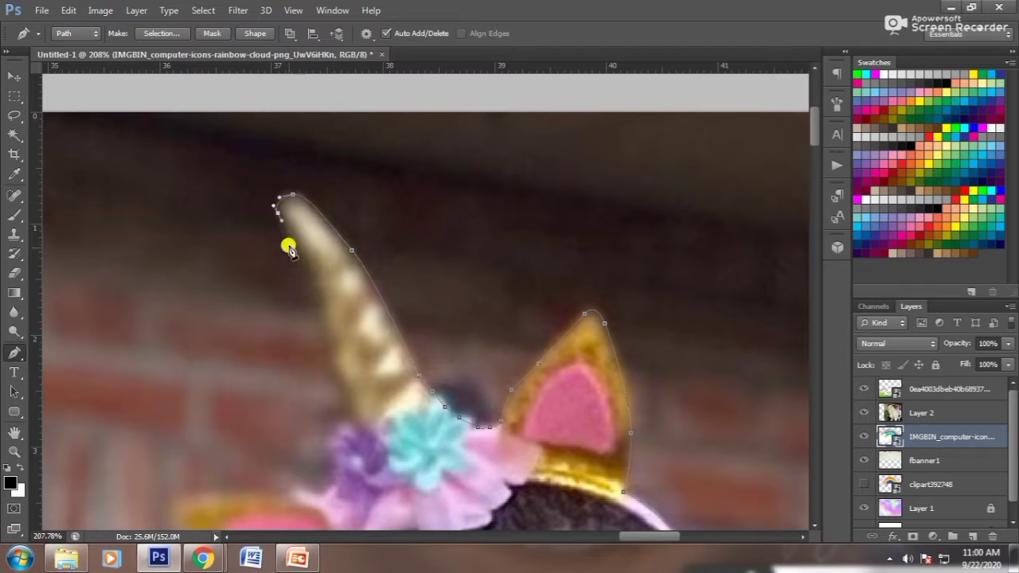
left_click_drag(309, 271, 317, 285)
left_click(334, 363)
left_click(351, 407)
Step: Extend the path down the left ear, hair edge, shoulder and arm
left_click_drag(323, 409, 345, 162)
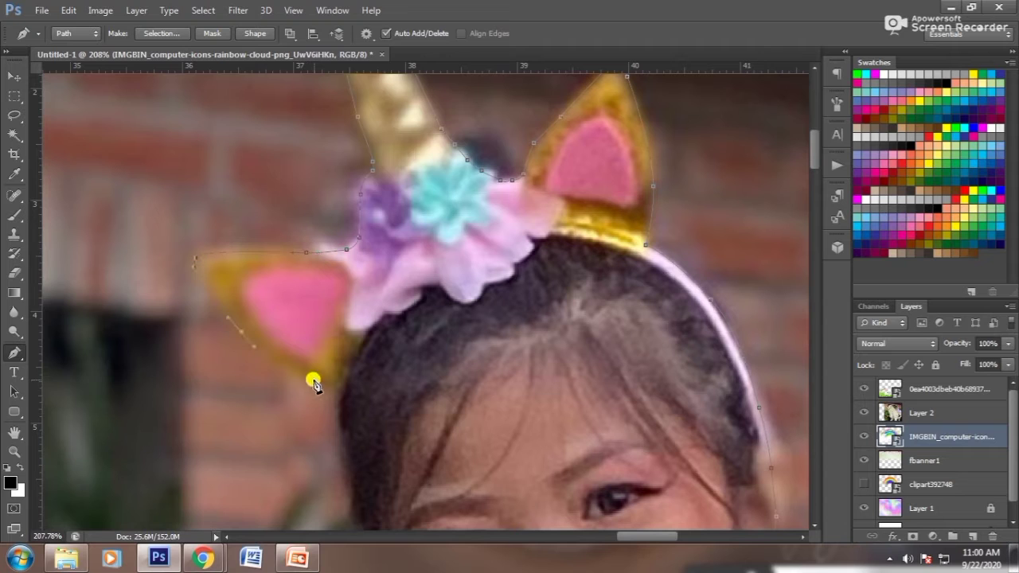
left_click_drag(346, 441, 328, 320)
left_click(338, 394)
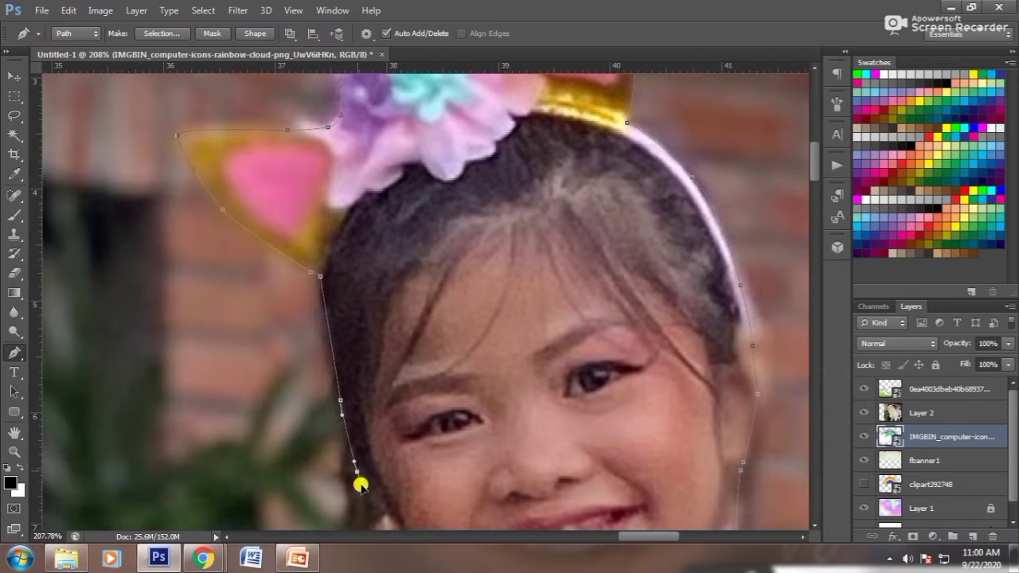
left_click_drag(359, 485, 327, 350)
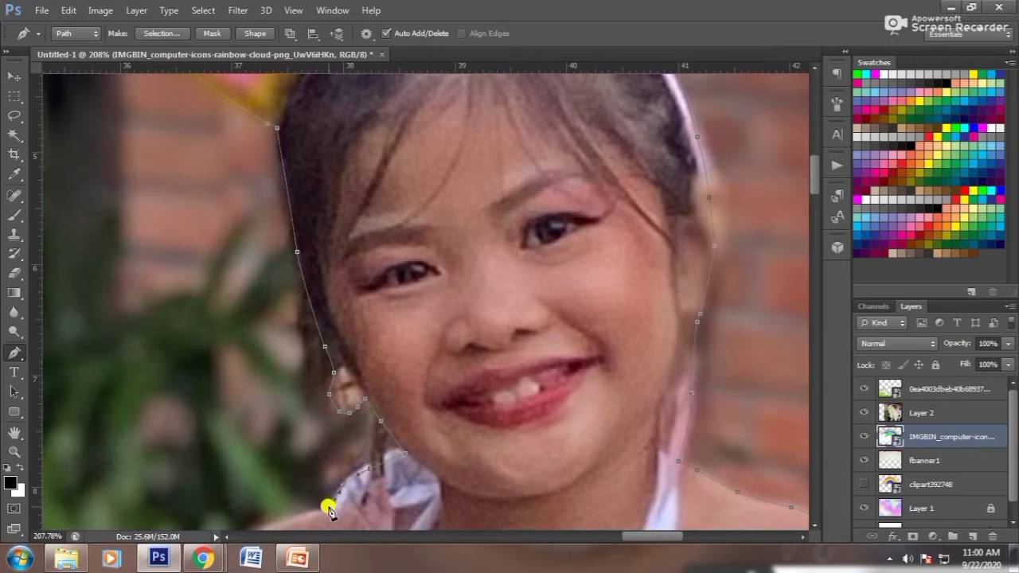
left_click_drag(329, 509, 442, 269)
left_click_drag(354, 326, 333, 386)
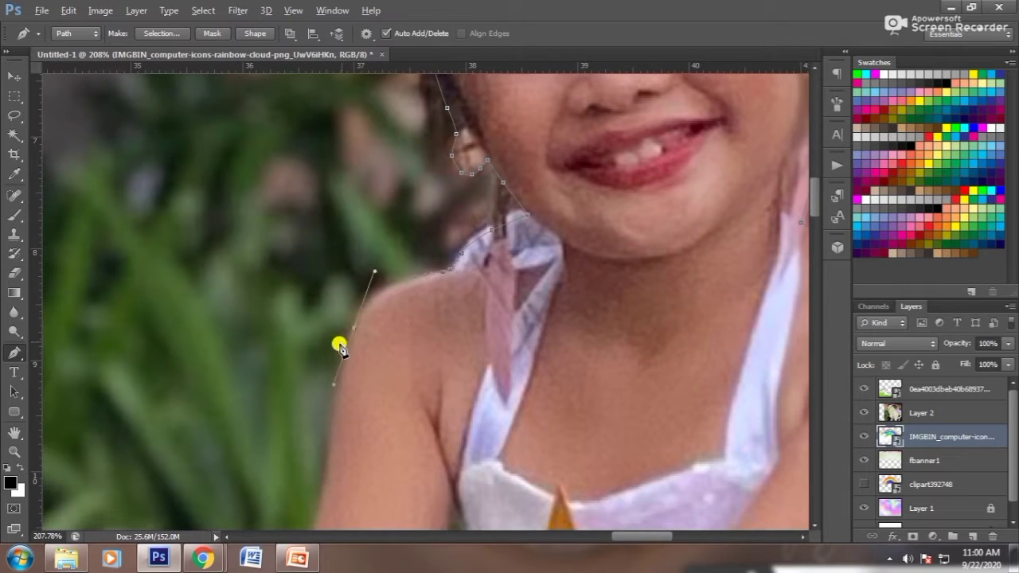
left_click_drag(356, 336, 487, 162)
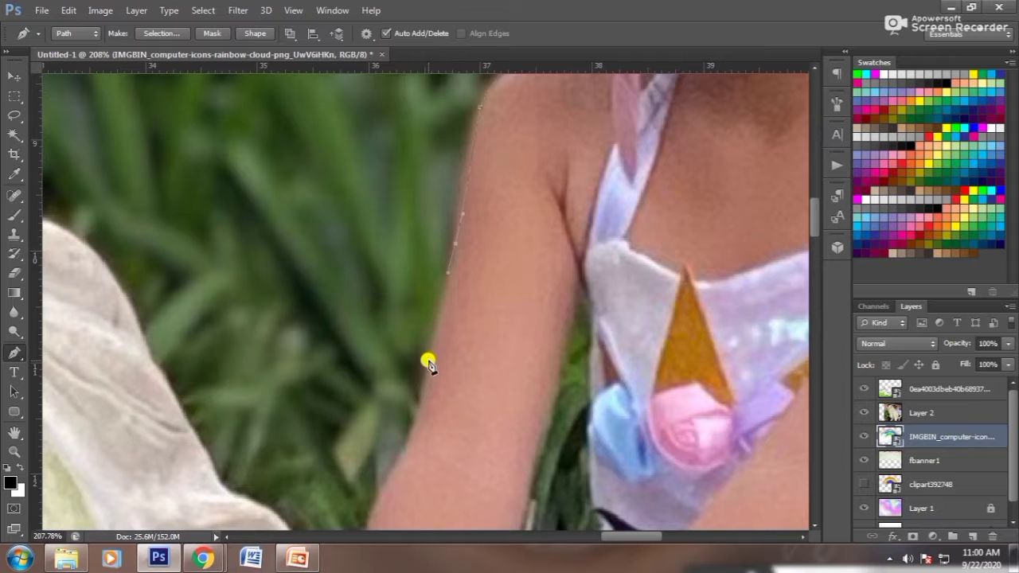
left_click_drag(412, 426, 416, 328)
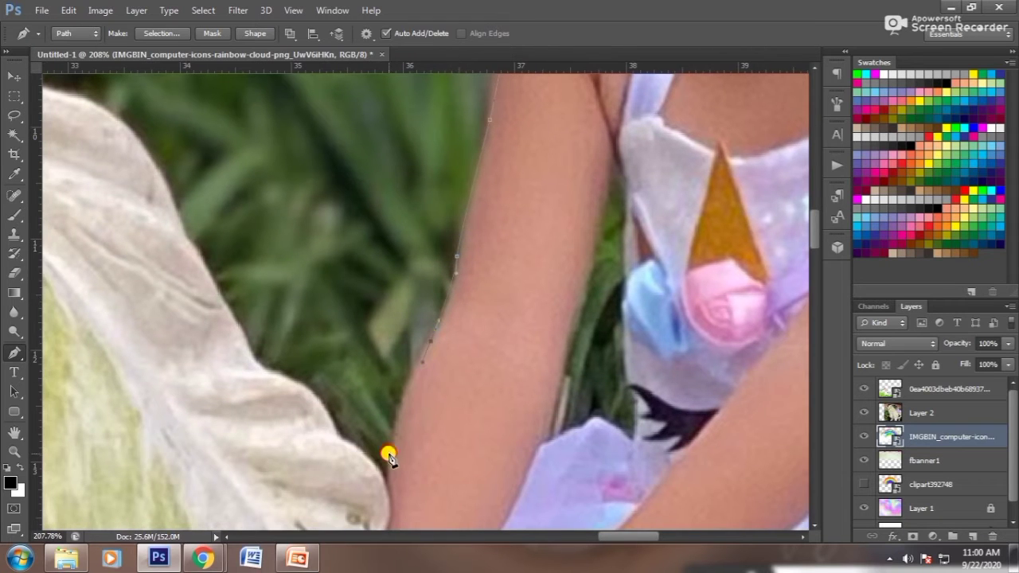
left_click_drag(347, 441, 333, 433)
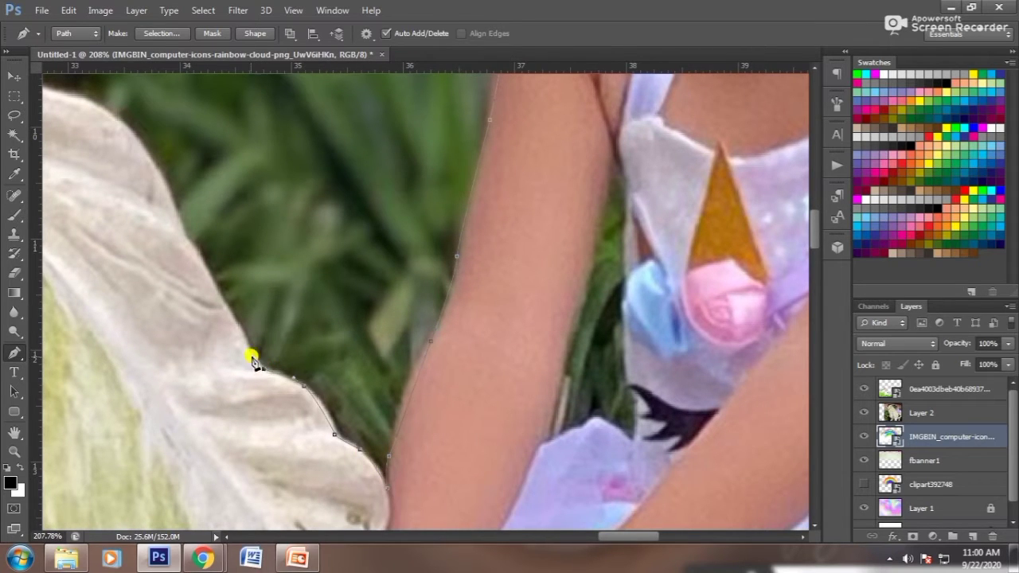
Step: Carry the path onto the stone unicorn and up along its mane
left_click_drag(253, 362, 414, 334)
left_click(412, 331)
left_click_drag(389, 277, 515, 331)
left_click(391, 256)
left_click_drag(365, 226, 586, 359)
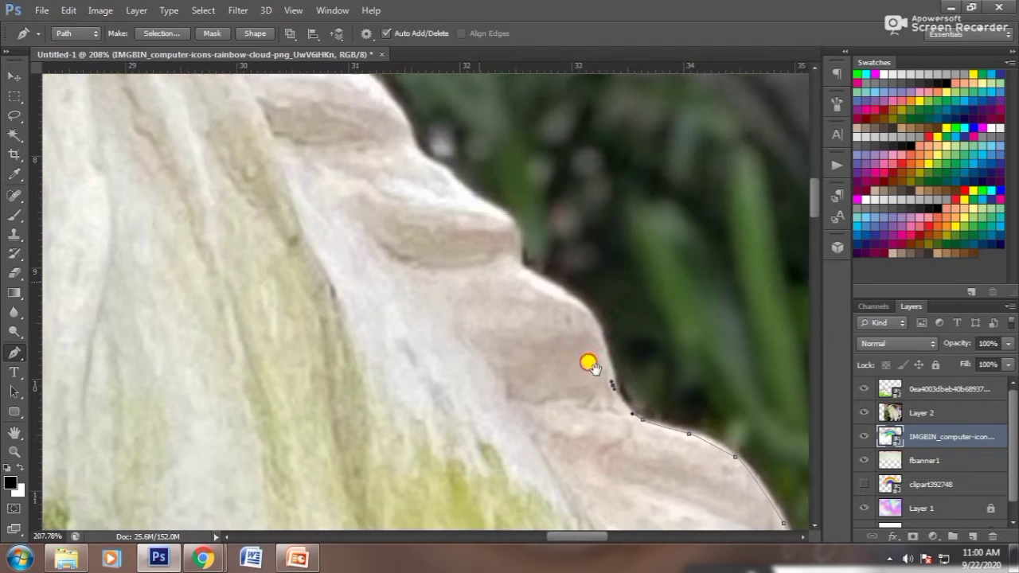
left_click_drag(571, 298, 530, 272)
scroll(476, 206, "down", 2)
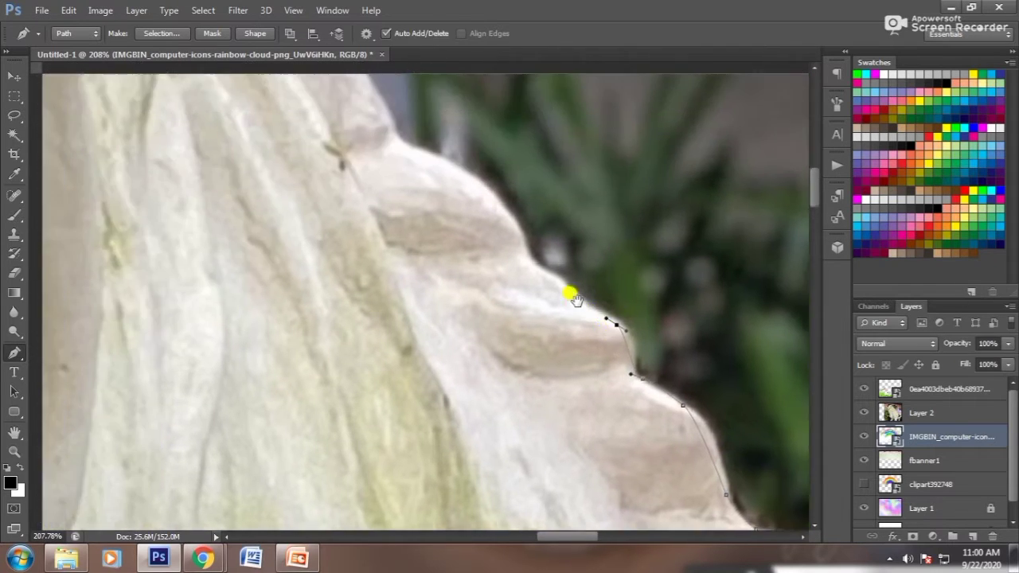
scroll(568, 291, "down", 1)
left_click(571, 300)
left_click(544, 276)
left_click(530, 254)
left_click(498, 224)
Step: Trace the path across the top of the statue's head and around its ear
scroll(518, 331, "down", 1)
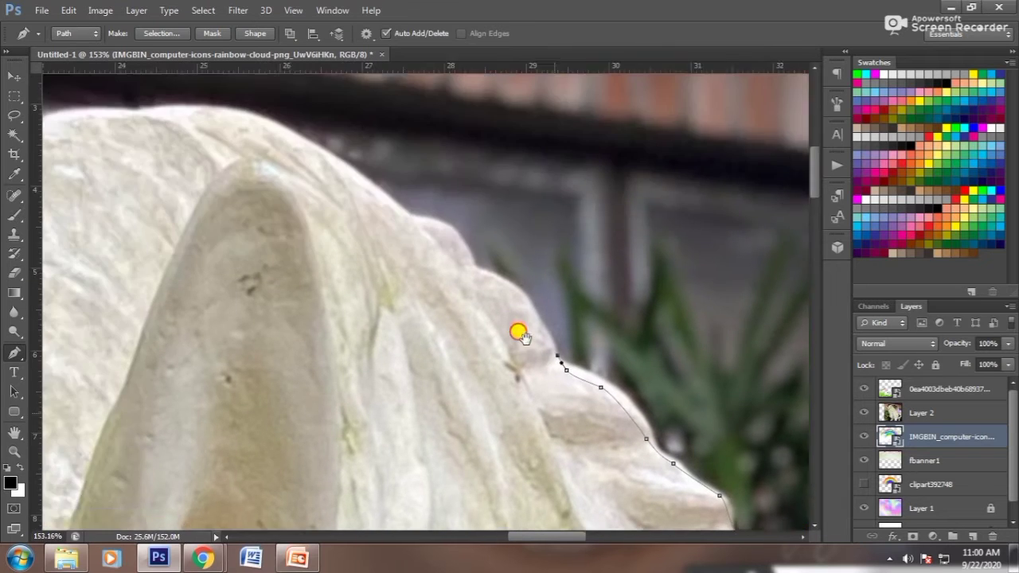
scroll(473, 309, "down", 2)
scroll(517, 325, "down", 1)
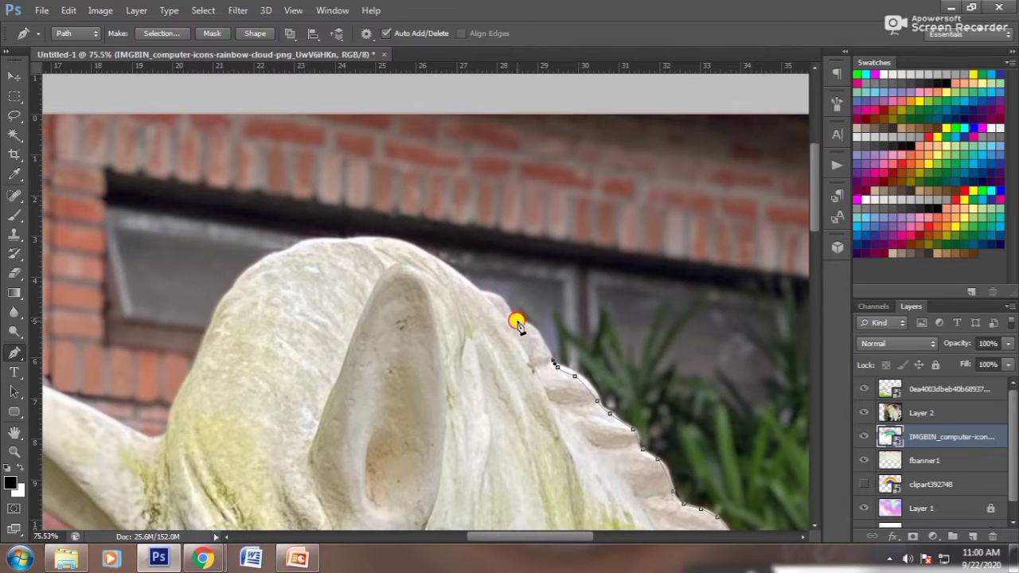
left_click(407, 246)
left_click(371, 245)
scroll(389, 249, "down", 2)
scroll(343, 254, "down", 1)
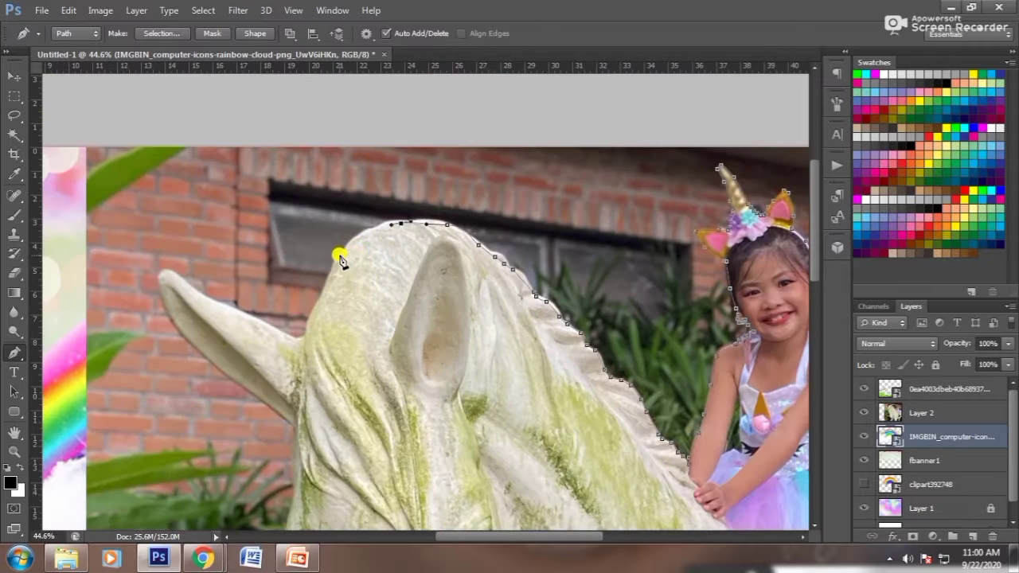
left_click(339, 261)
left_click(323, 295)
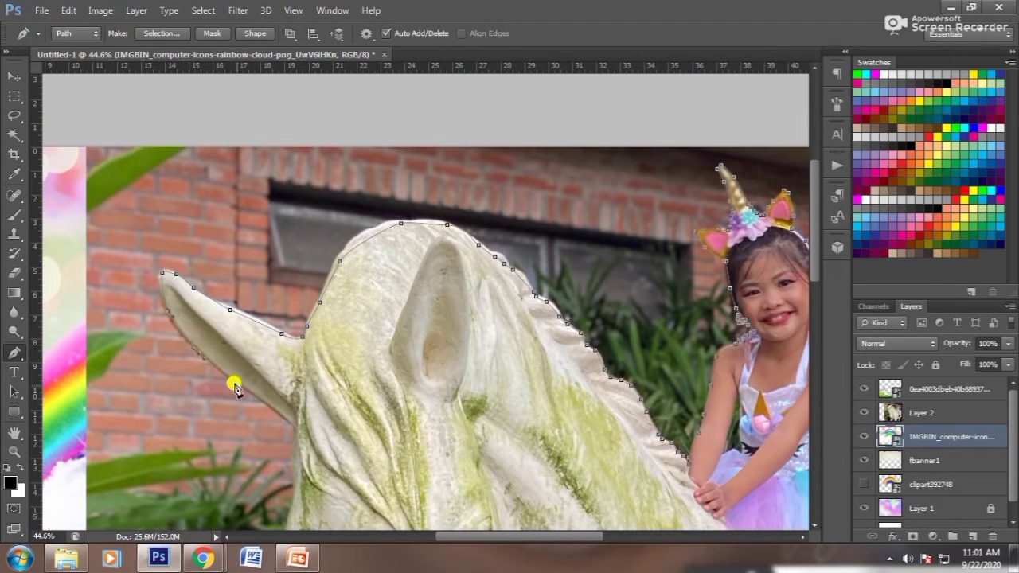
left_click_drag(293, 430, 363, 208)
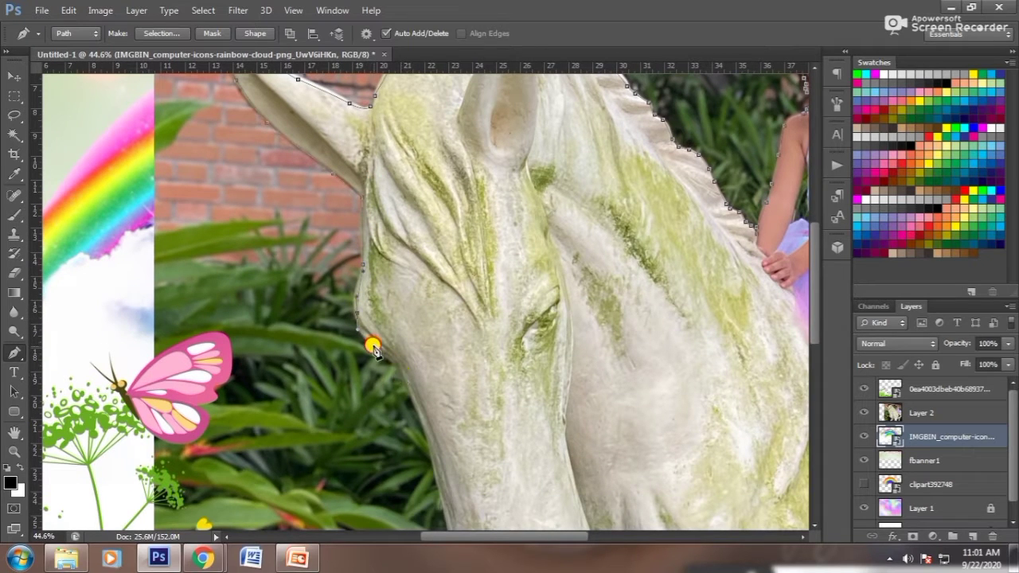
scroll(430, 390, "down", 3)
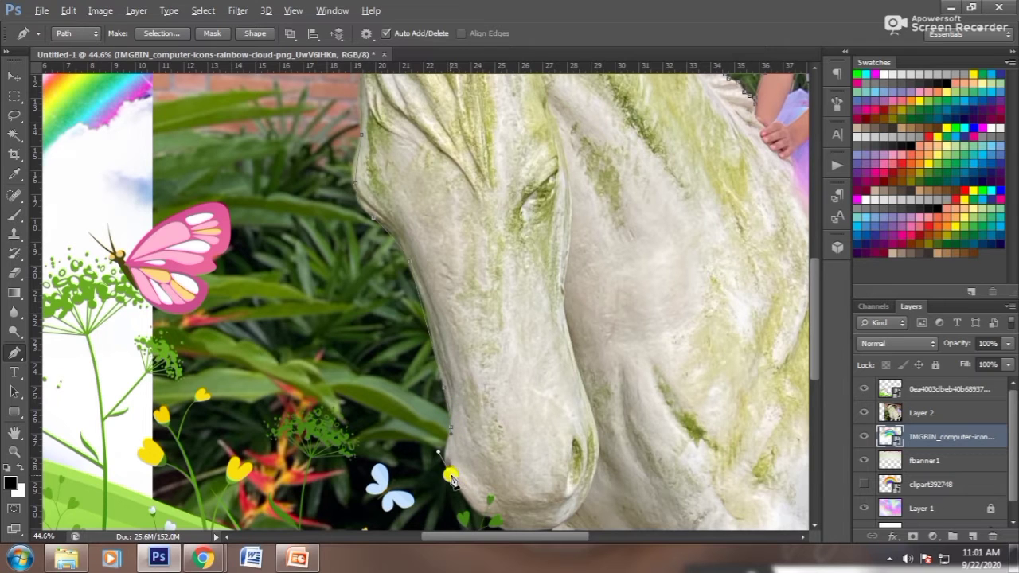
left_click_drag(450, 477, 410, 355)
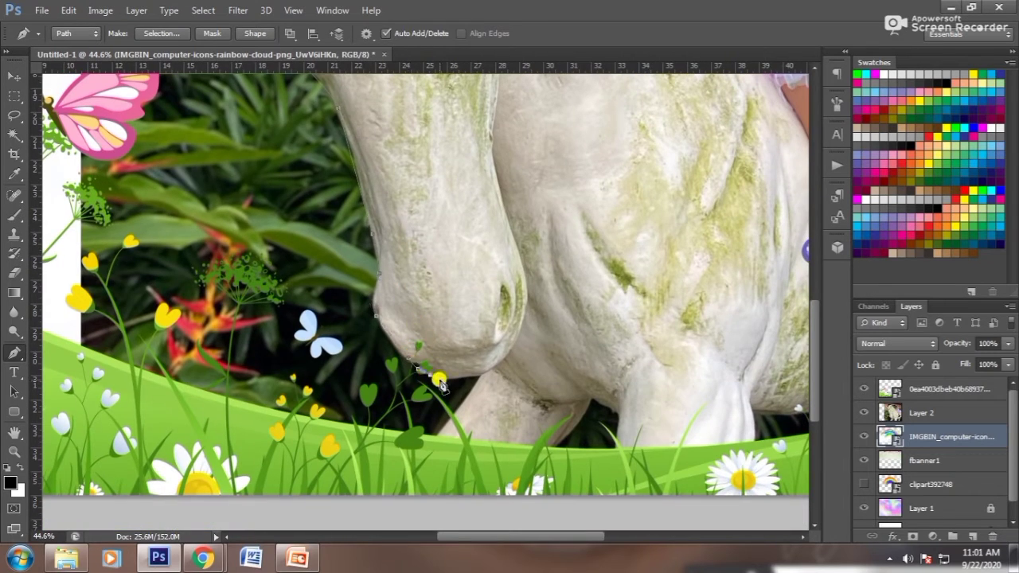
Step: Close a large outer path around the image and convert it to a selection
scroll(387, 488, "down", 5)
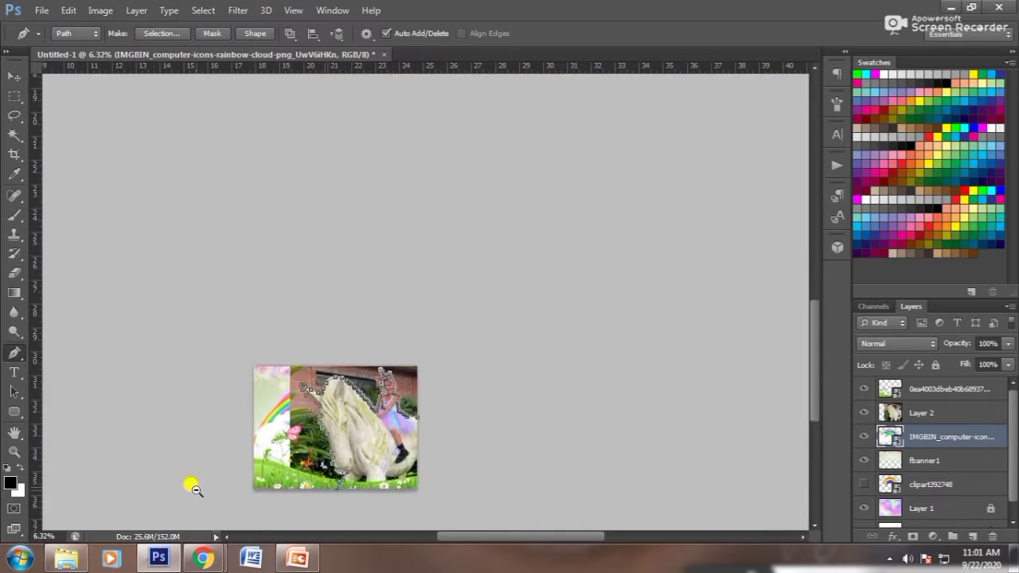
left_click(179, 477)
left_click_drag(262, 157, 334, 141)
left_click(544, 146)
left_click(686, 338)
left_click_drag(659, 451, 584, 452)
left_click(518, 302)
left_click(167, 33)
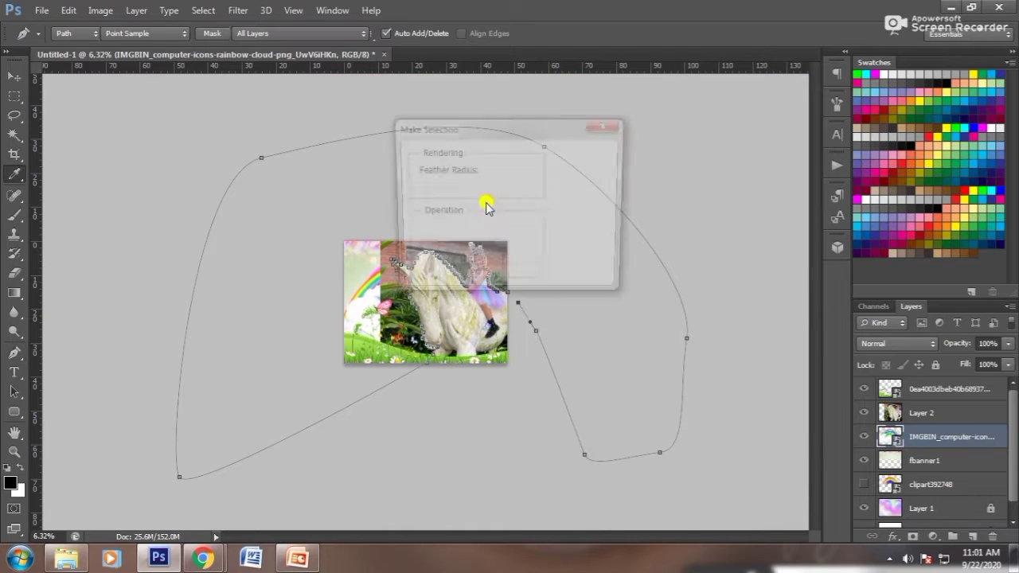
key("Return")
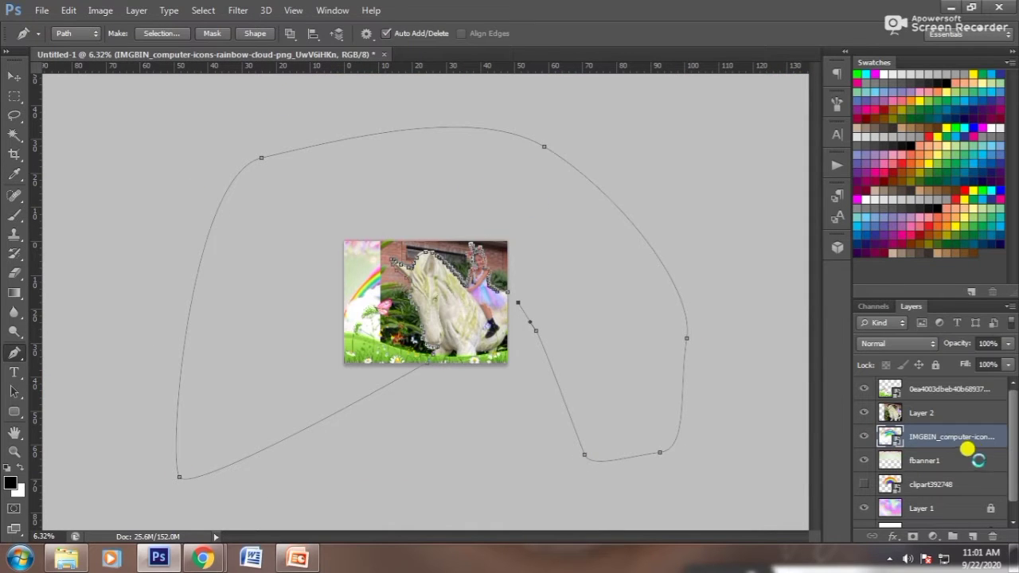
Step: On Layer 2, delete the dark gap between the unicorn's legs and deselect
left_click(928, 413)
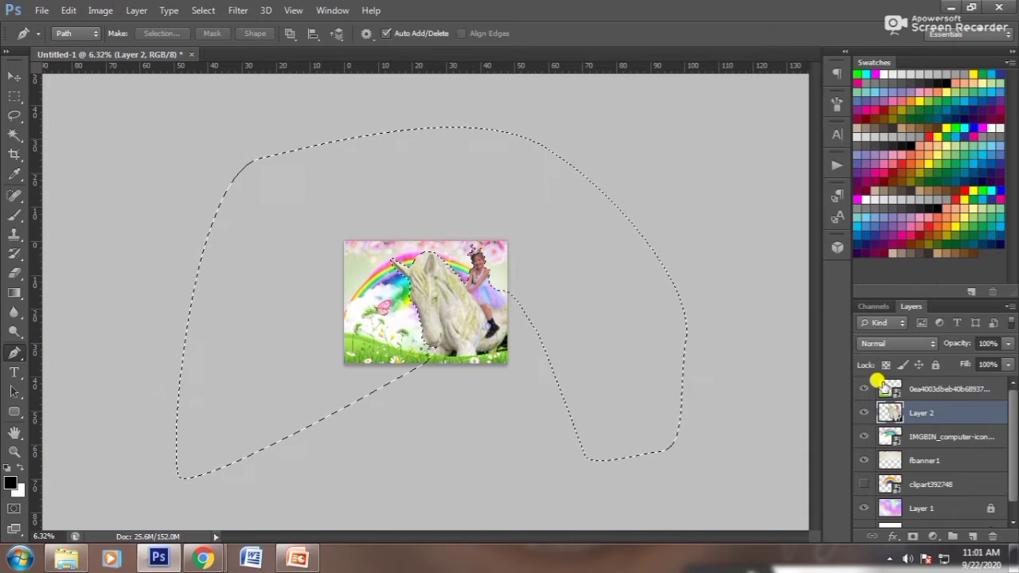
scroll(493, 343, "up", 5)
scroll(462, 366, "up", 1)
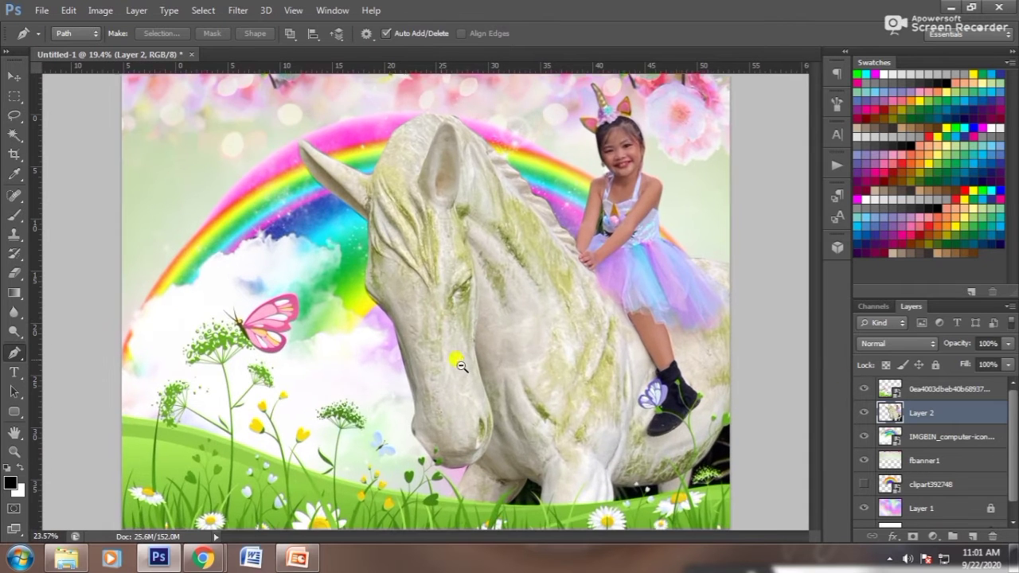
scroll(446, 350, "up", 3)
scroll(398, 326, "down", 2)
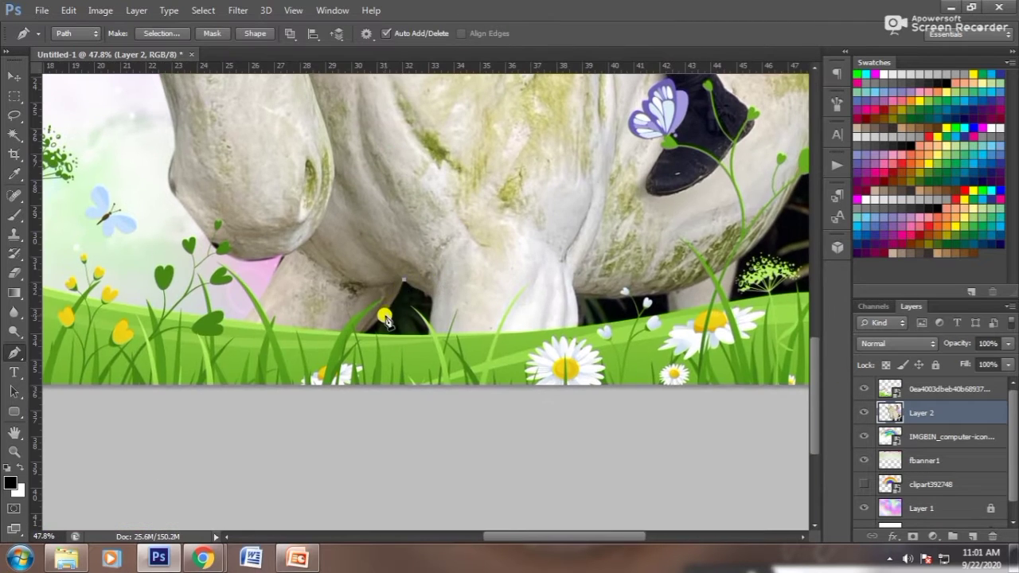
left_click(403, 281)
key("ctrl+Return")
key("Delete")
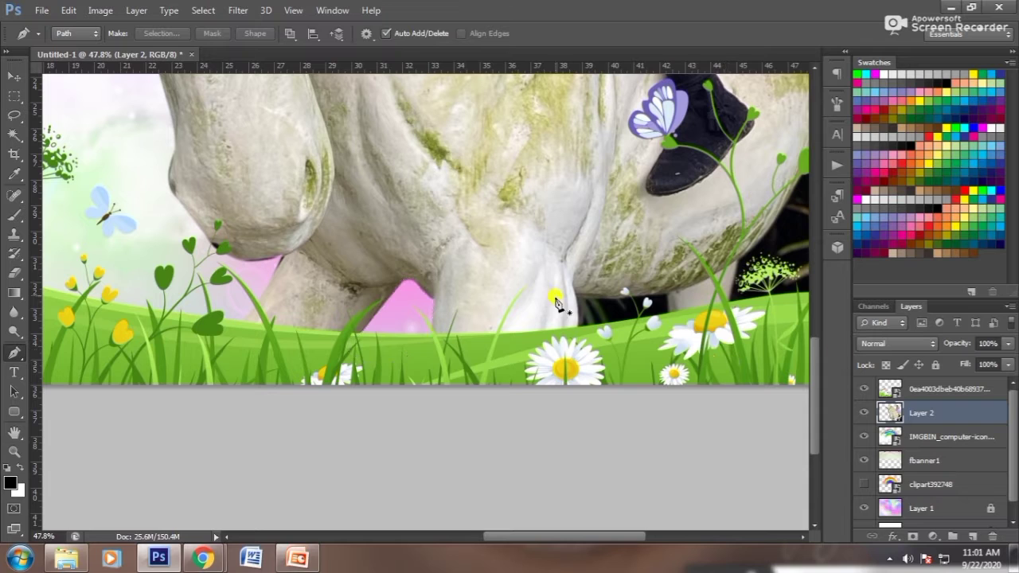
key("ctrl+d")
Step: Outline the next gap between the legs and turn it into a selection
left_click(572, 293)
left_click_drag(573, 347, 593, 360)
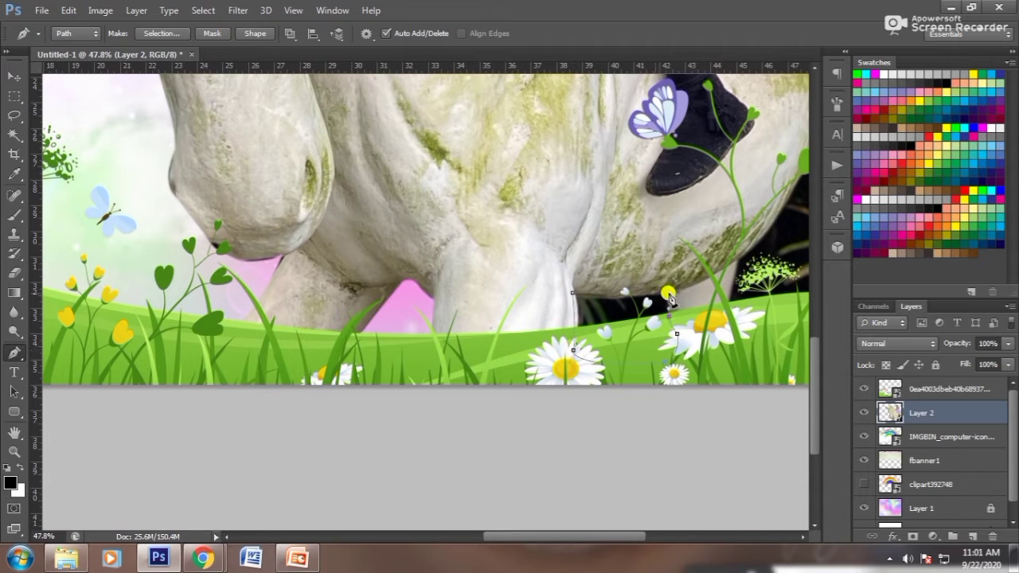
left_click(162, 33)
left_click(586, 159)
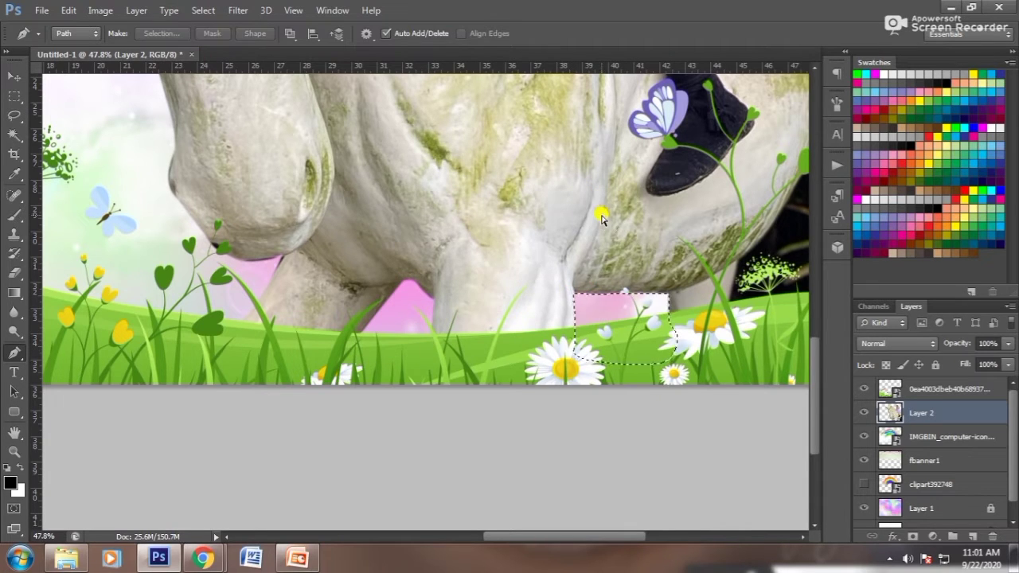
left_click_drag(689, 258, 292, 291)
Step: Outline the last patch near the statue's belly, select it and delete it
left_click(438, 191)
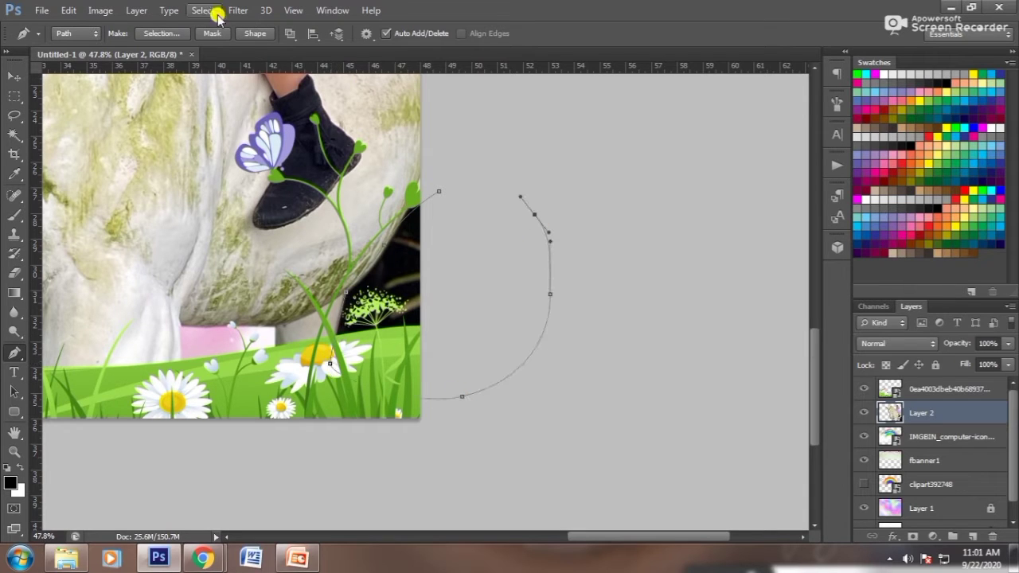
left_click_drag(443, 196, 431, 176)
left_click(161, 33)
key("Return")
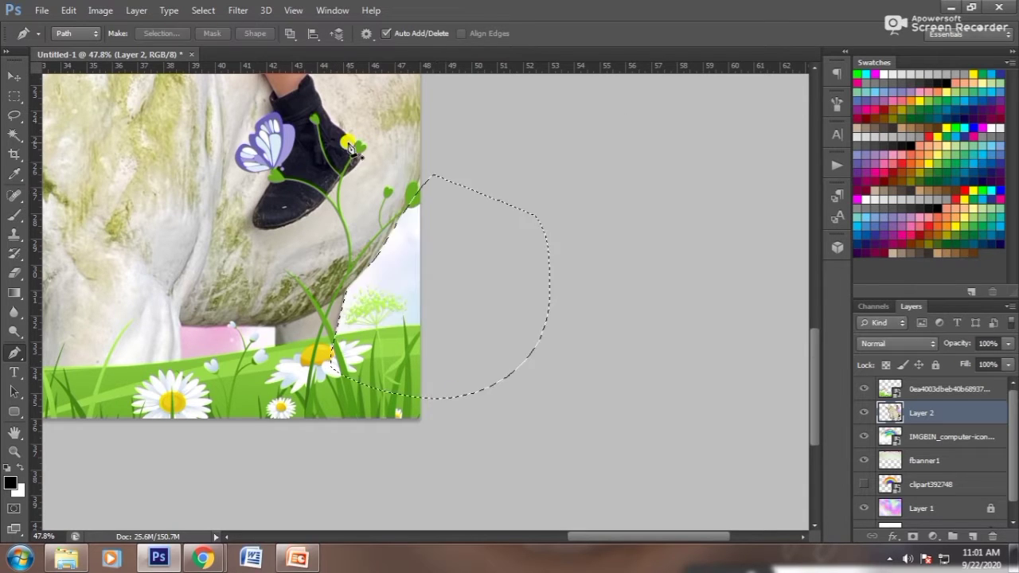
key("ctrl+0")
key("v")
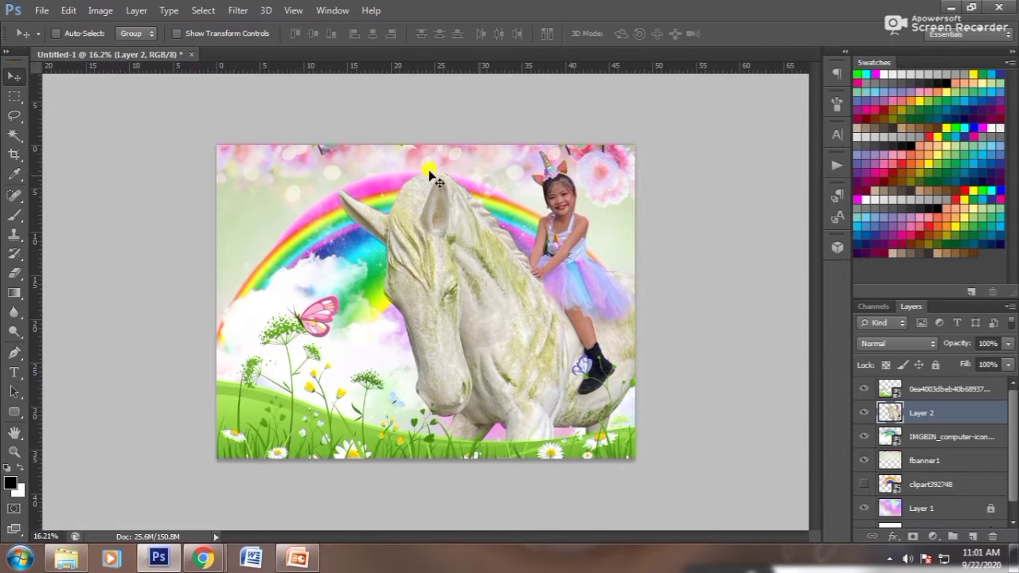
scroll(432, 170, "up", 3)
Step: Briefly pick the Dodge (lightening) tool, then return to the Move tool and zoom out
scroll(581, 167, "up", 2)
left_click(30, 326)
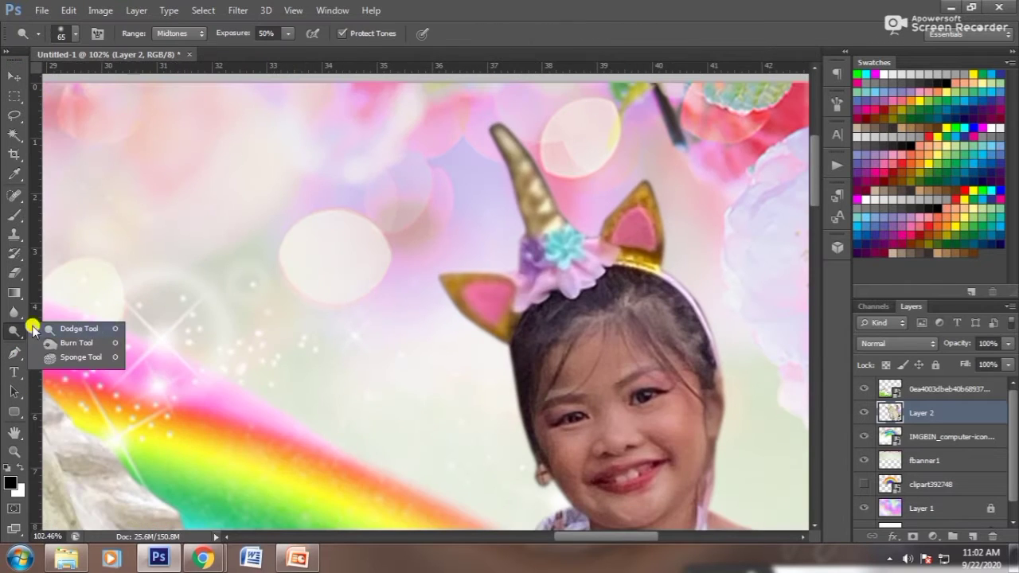
left_click(71, 331)
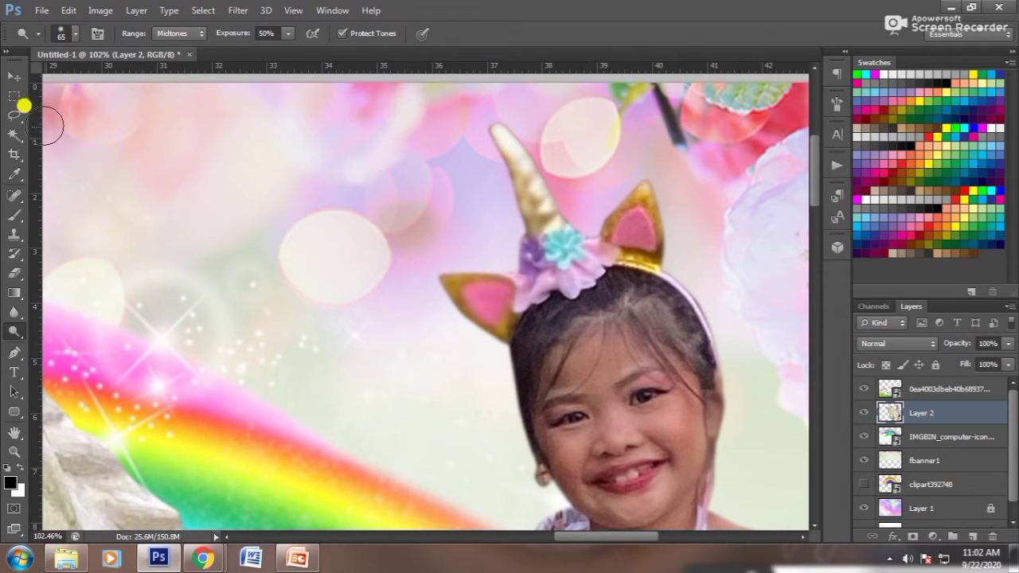
left_click(13, 76)
left_click(553, 253, "ctrl+alt")
scroll(493, 252, "down", 3)
scroll(547, 354, "down", 3)
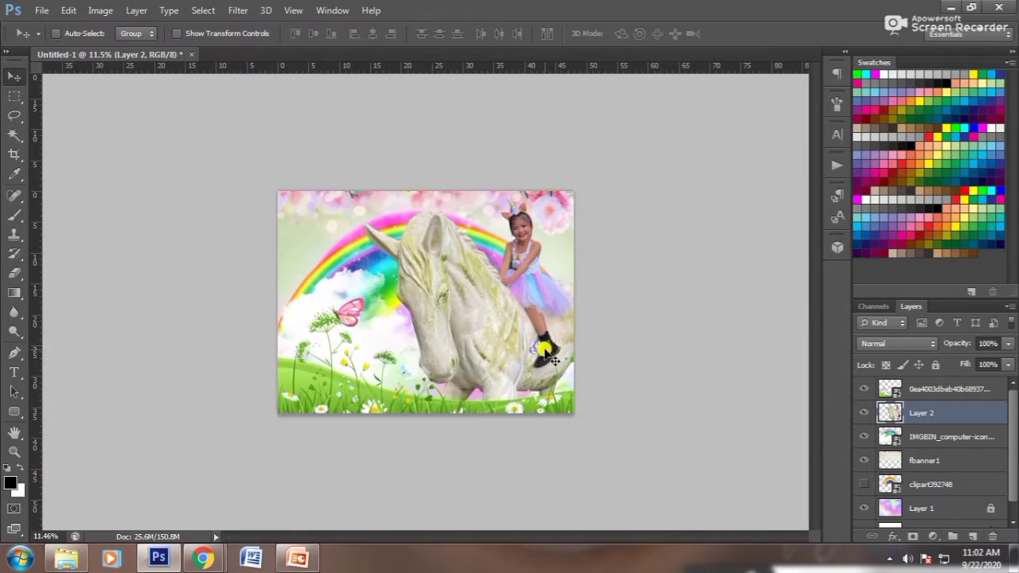
Step: Scale the girl-and-unicorn layer (Layer 2) up to about 105%
key("ctrl+t")
left_click_drag(358, 191, 366, 198)
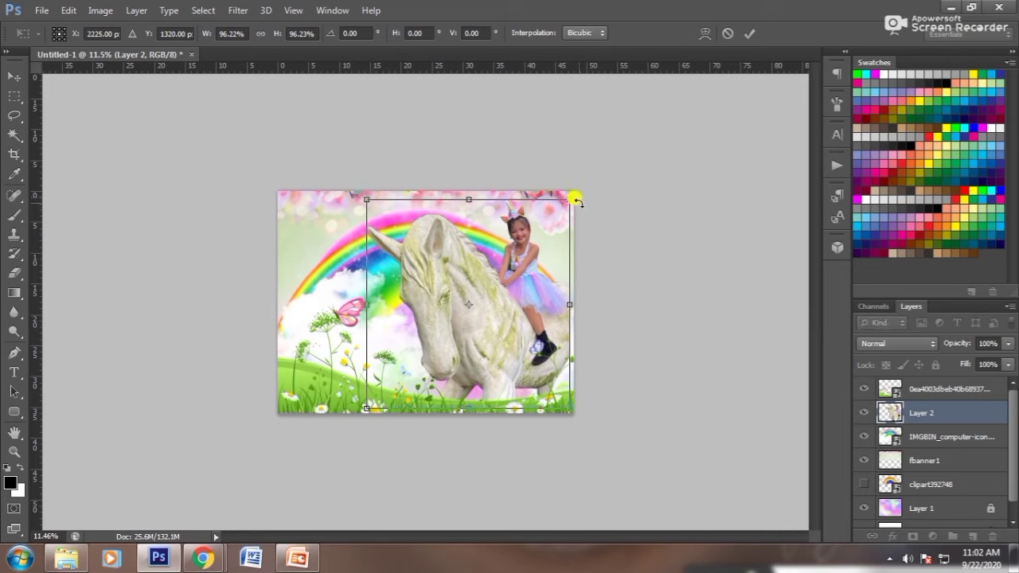
left_click_drag(572, 194, 574, 192)
left_click_drag(575, 404, 584, 411)
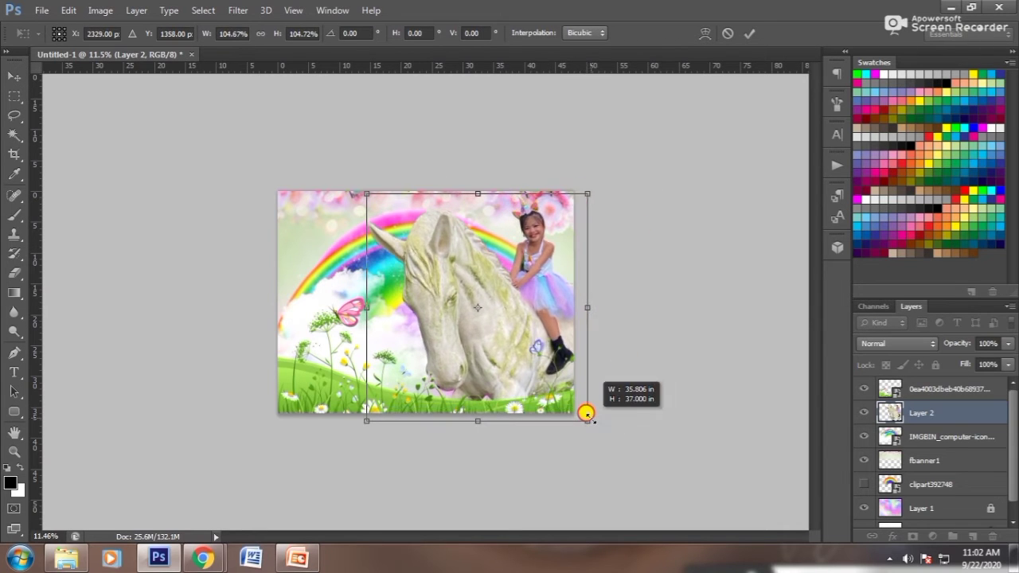
key("Return")
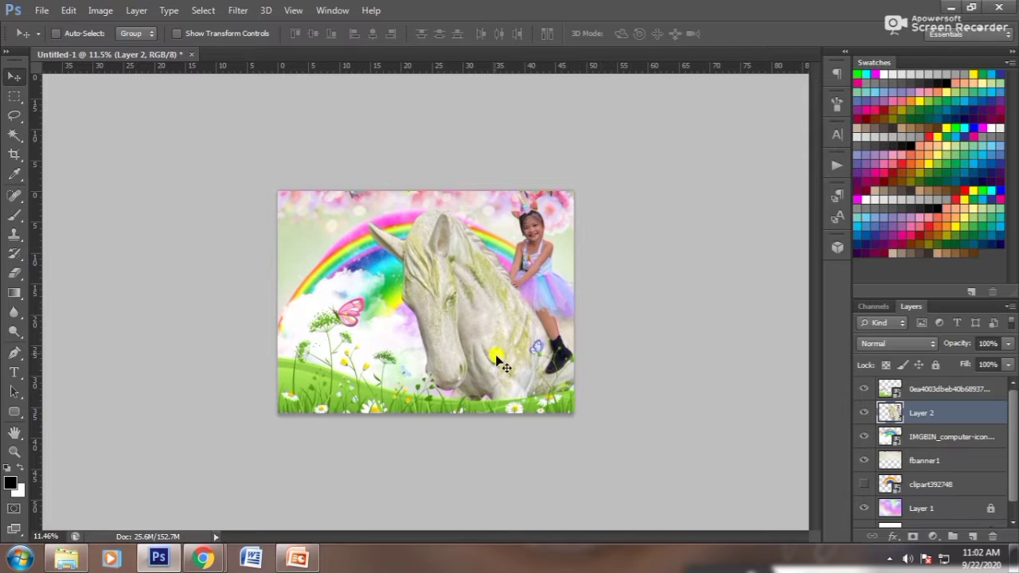
Step: Zoom in on the girl's chest area beside her arm
right_click(497, 362)
left_click(514, 328)
left_click_drag(432, 324, 491, 391)
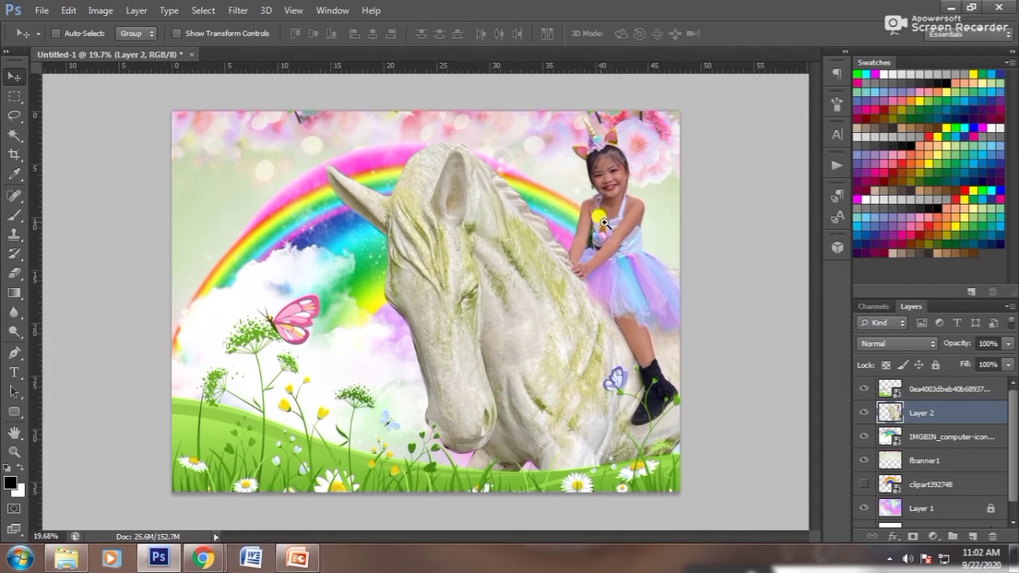
left_click_drag(604, 225, 592, 237)
Step: Outline the green leaves between the girl's arm and dress with the Pen tool and delete them
key("p")
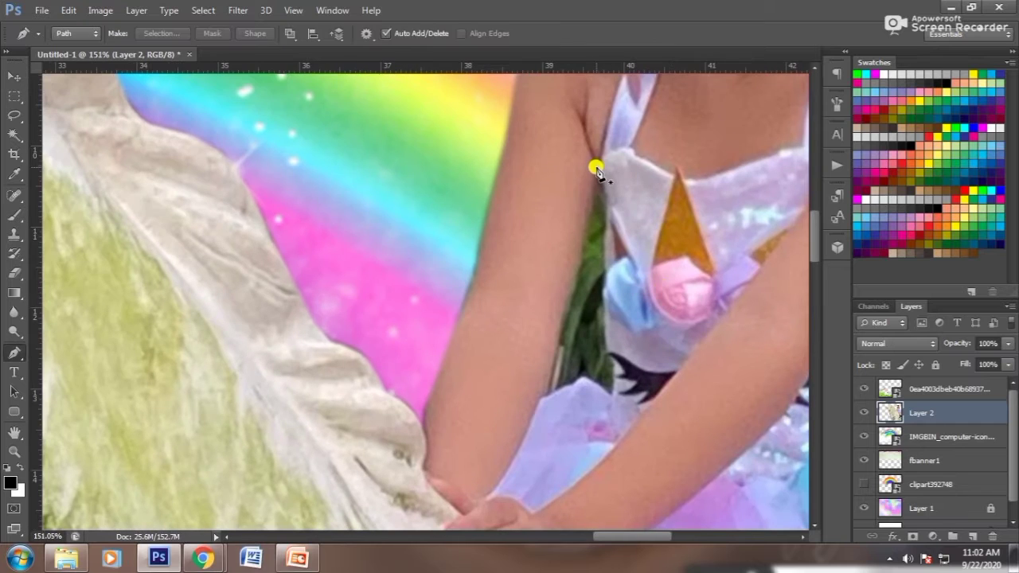
left_click(595, 165)
left_click(610, 363)
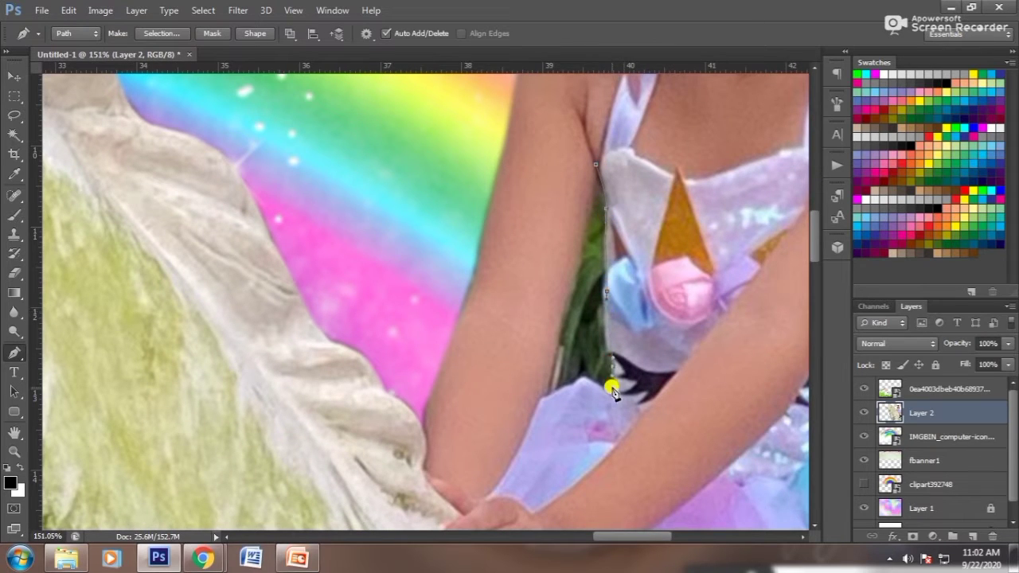
left_click(601, 385)
left_click(584, 382)
left_click(558, 395)
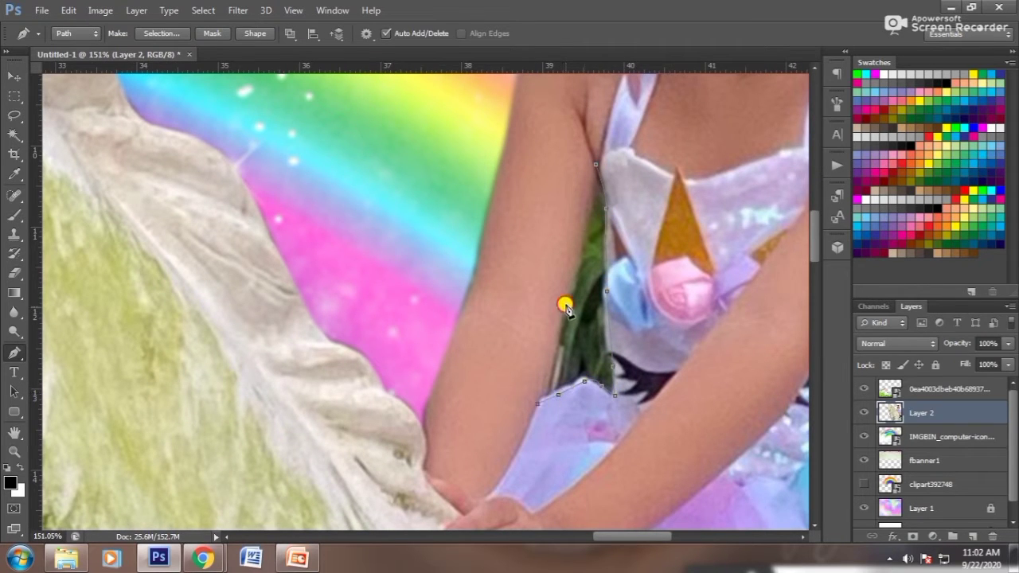
left_click(565, 306)
left_click(595, 163)
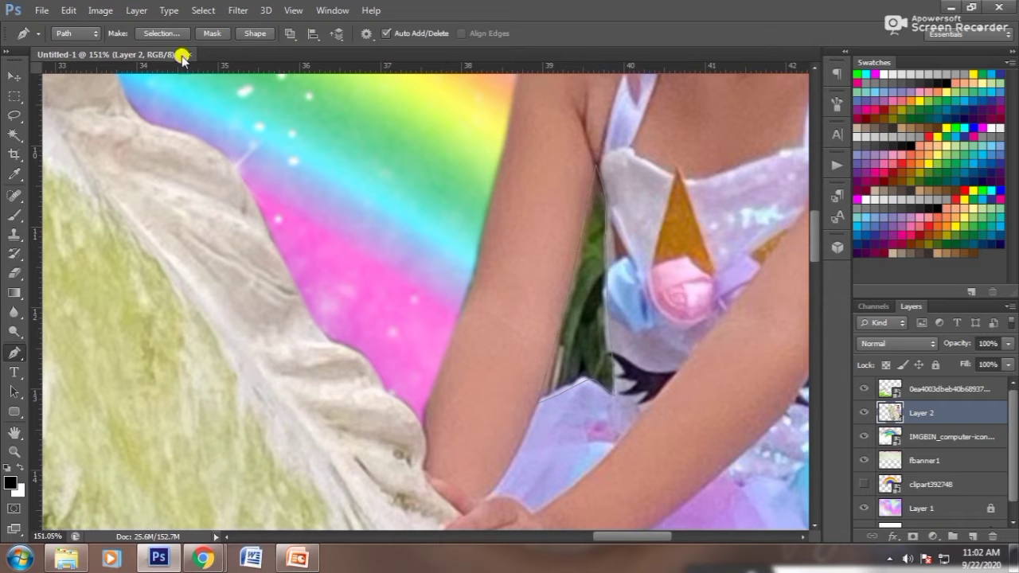
left_click(162, 32)
left_click(588, 157)
key("Delete")
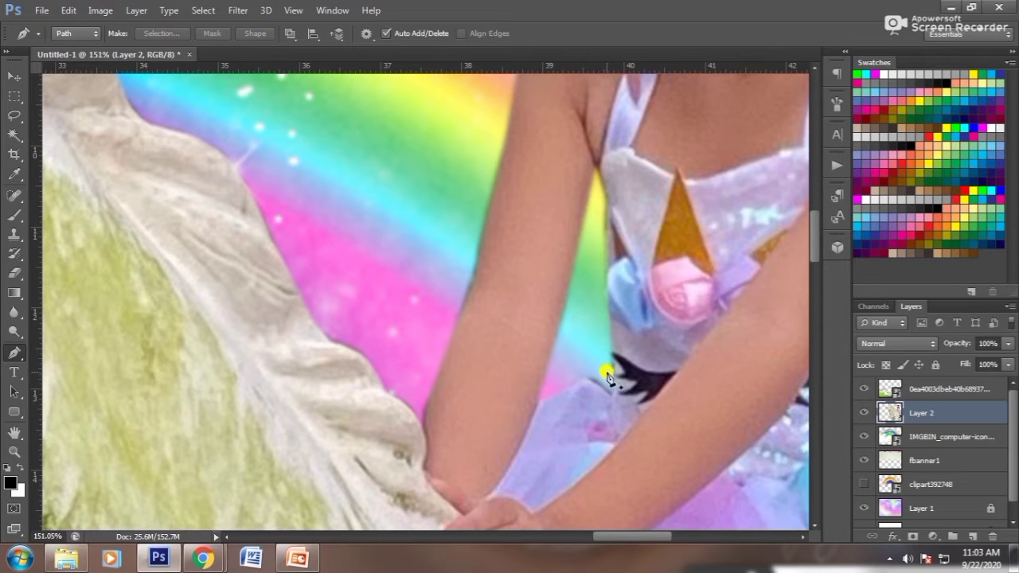
Step: Brighten the photo with Curves, raising midtones from 127 to 139, and bring up Save As
scroll(446, 394, "down", 5)
left_click(12, 78)
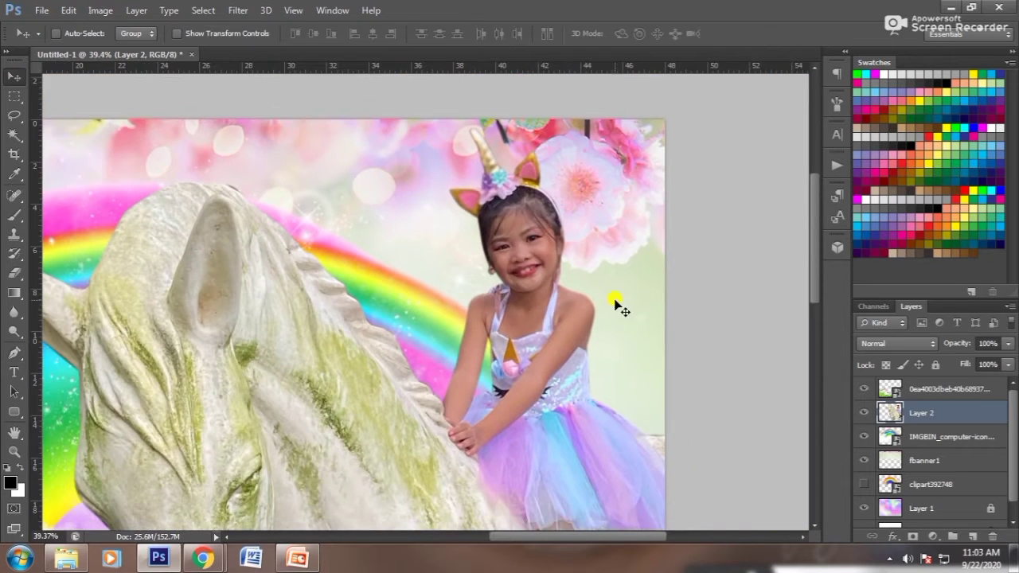
key("ctrl+m")
left_click_drag(837, 228, 837, 219)
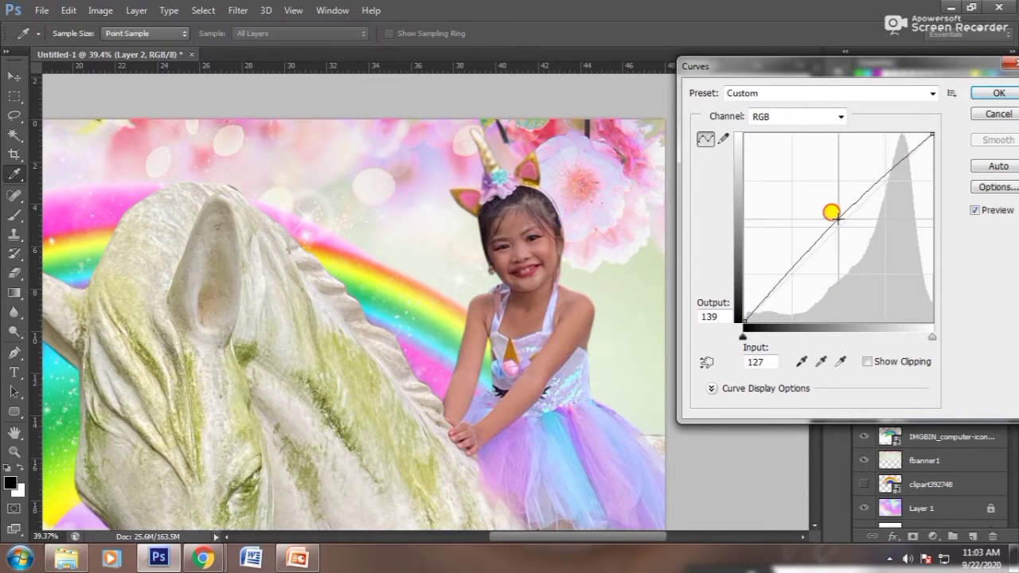
key("Return")
scroll(406, 513, "down", 5)
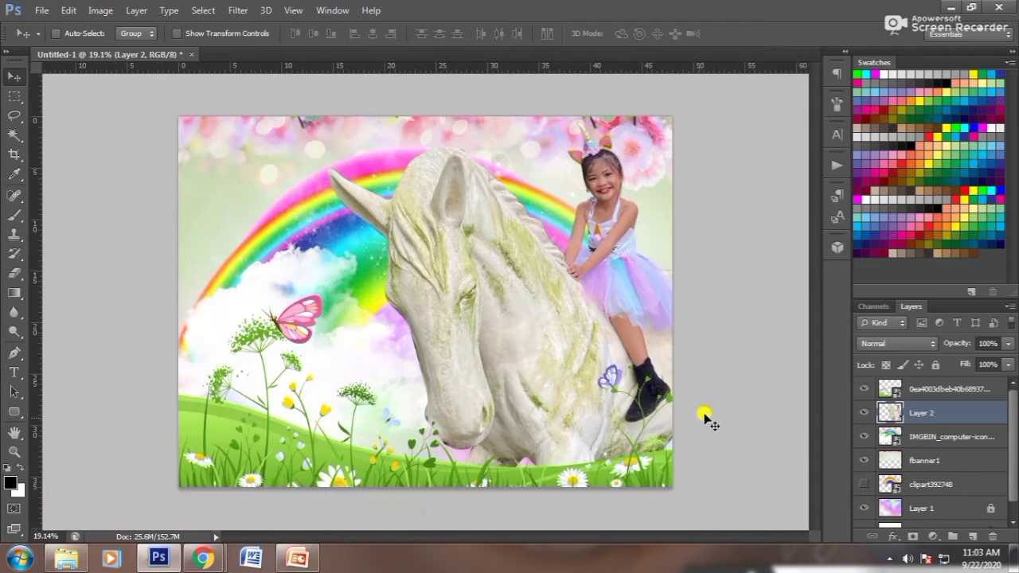
key("ctrl+shift+s")
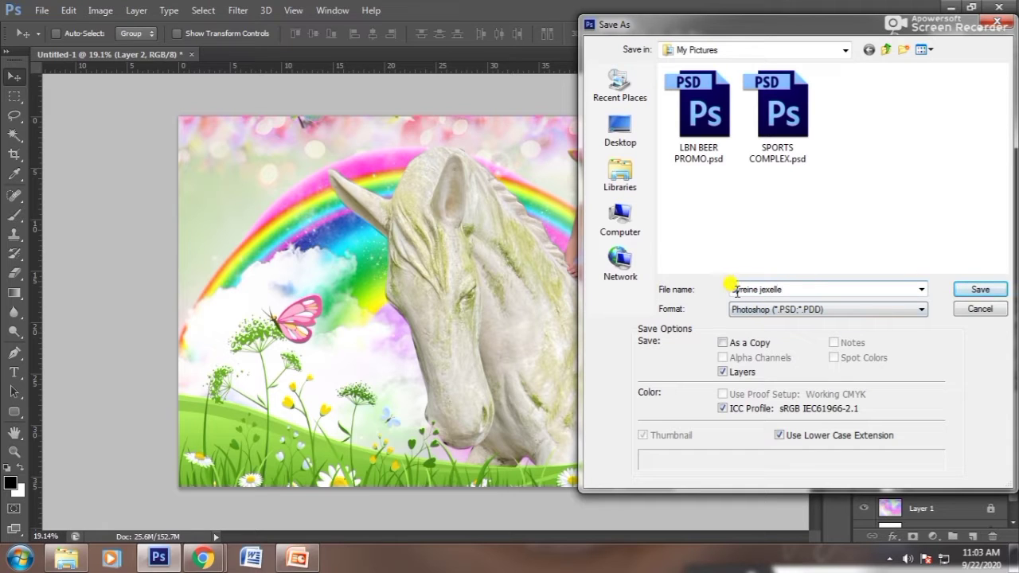
Step: Save the collage as a PSD in Transcend (G:) > ALL FILES > project folder > BIRTHDAY LAYOUT
key("BackSpace")
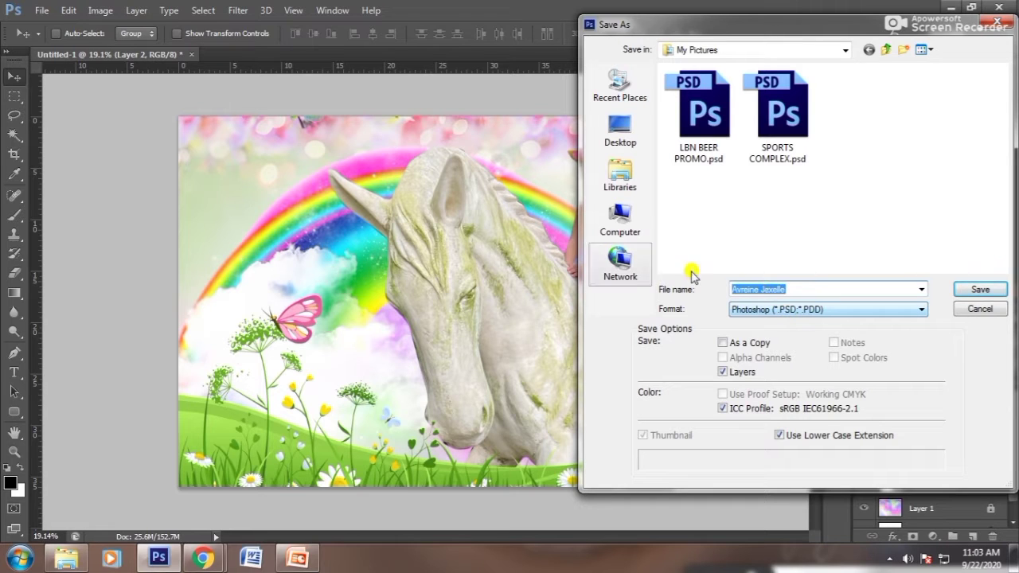
left_click(620, 222)
double_click(716, 137)
left_click(741, 102)
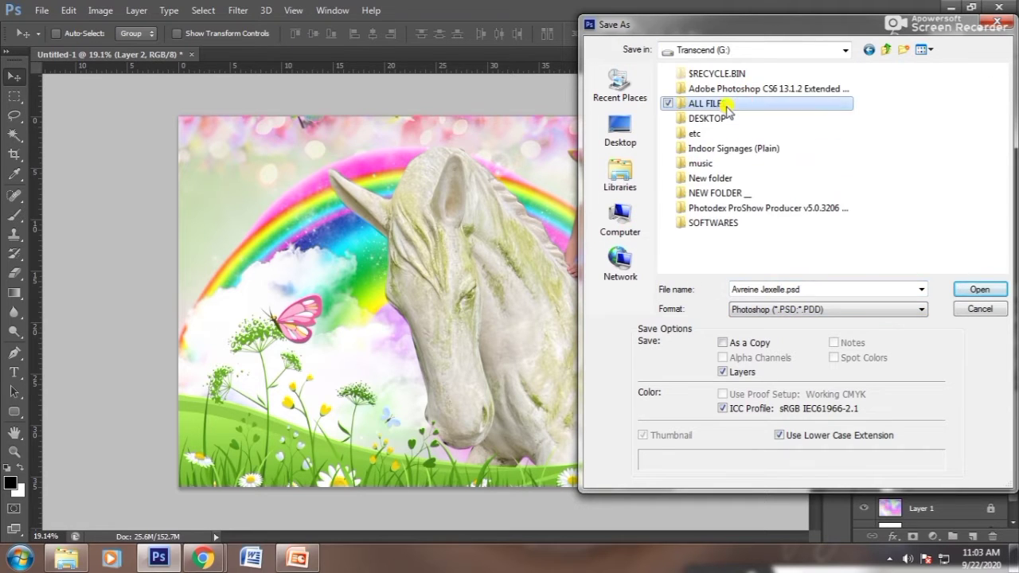
double_click(726, 109)
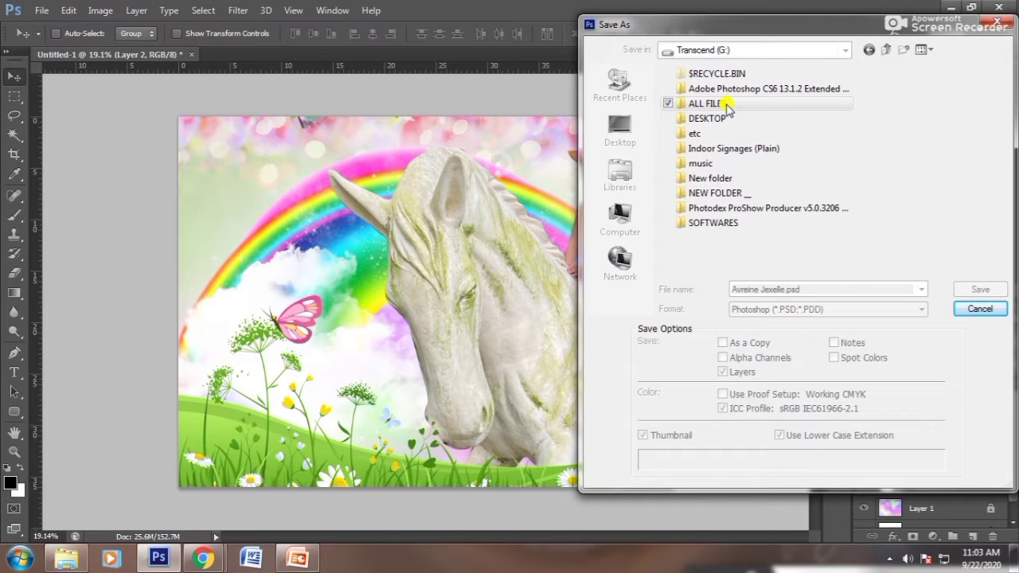
double_click(730, 232)
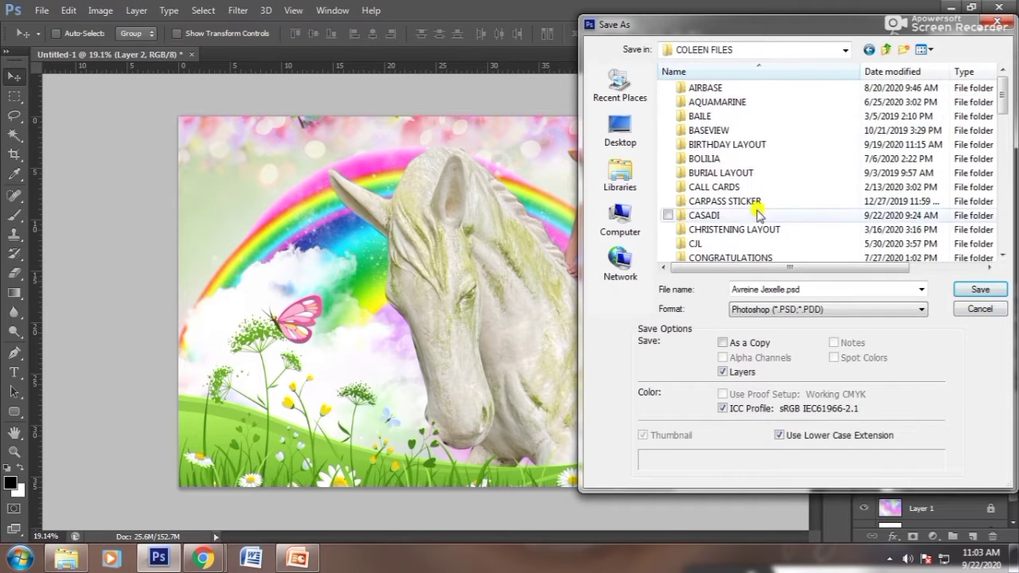
scroll(752, 231, "down", 3)
scroll(744, 199, "up", 3)
double_click(720, 144)
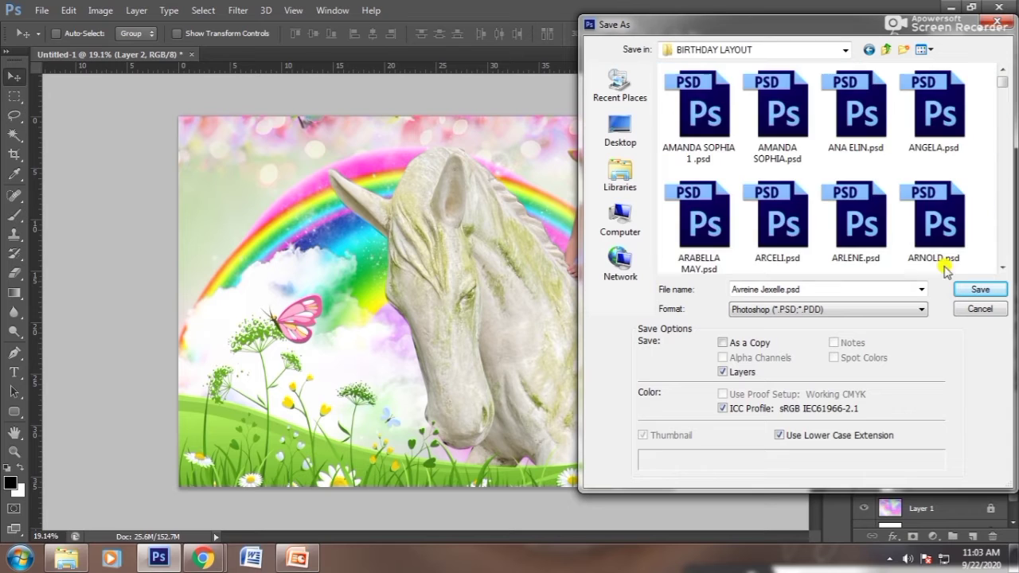
key("Return")
key("Return")
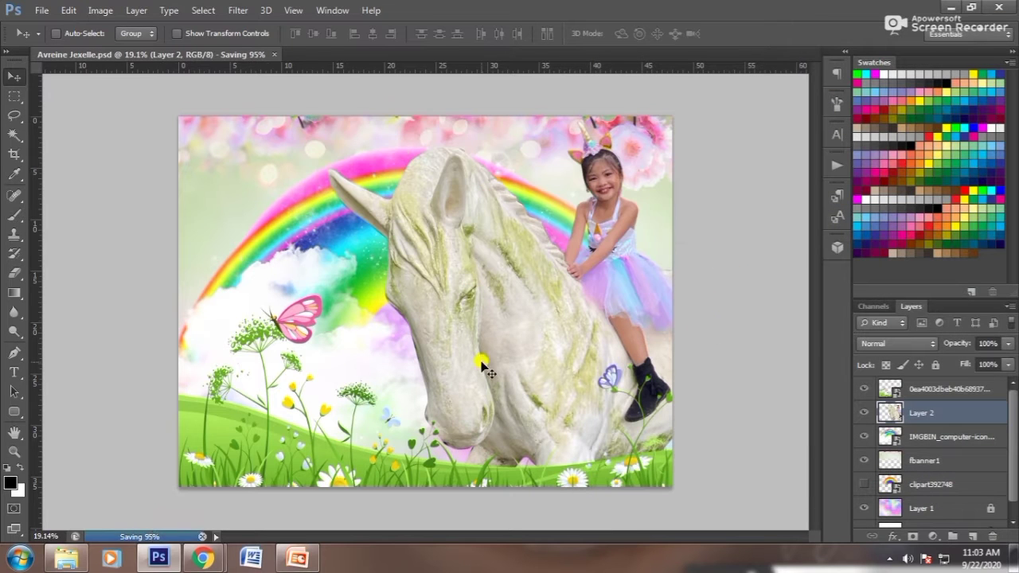
Step: Add the child's name as text, enlarge it across the unicorn, and bring it to the front
key("t")
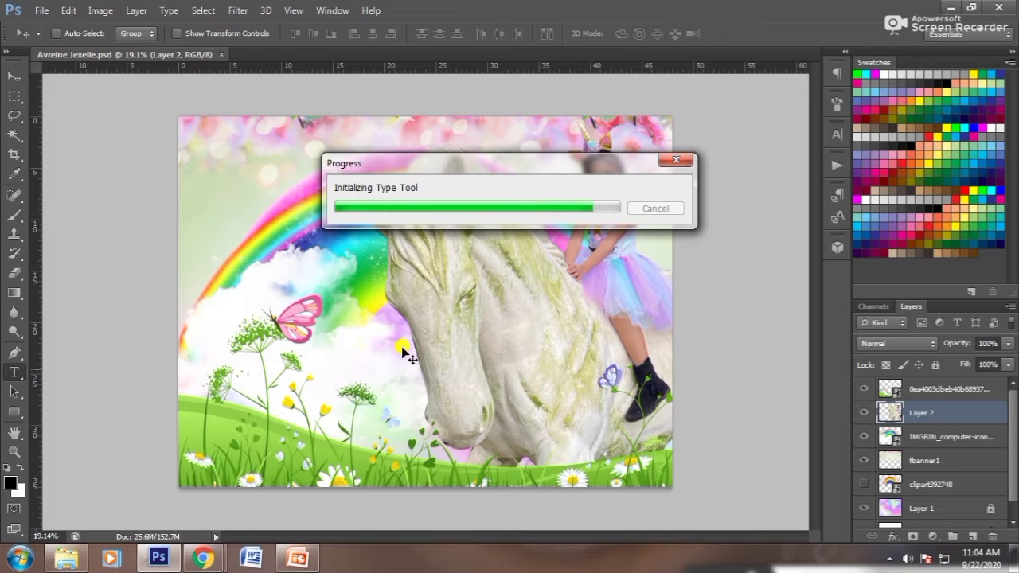
left_click(554, 365)
left_click(14, 75)
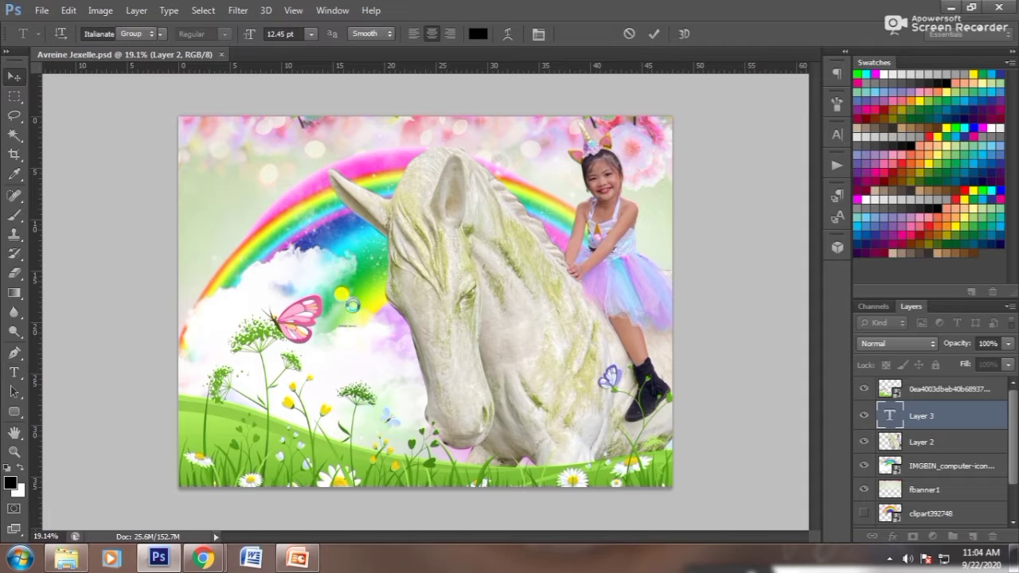
key("ctrl+t")
left_click_drag(370, 311, 655, 248)
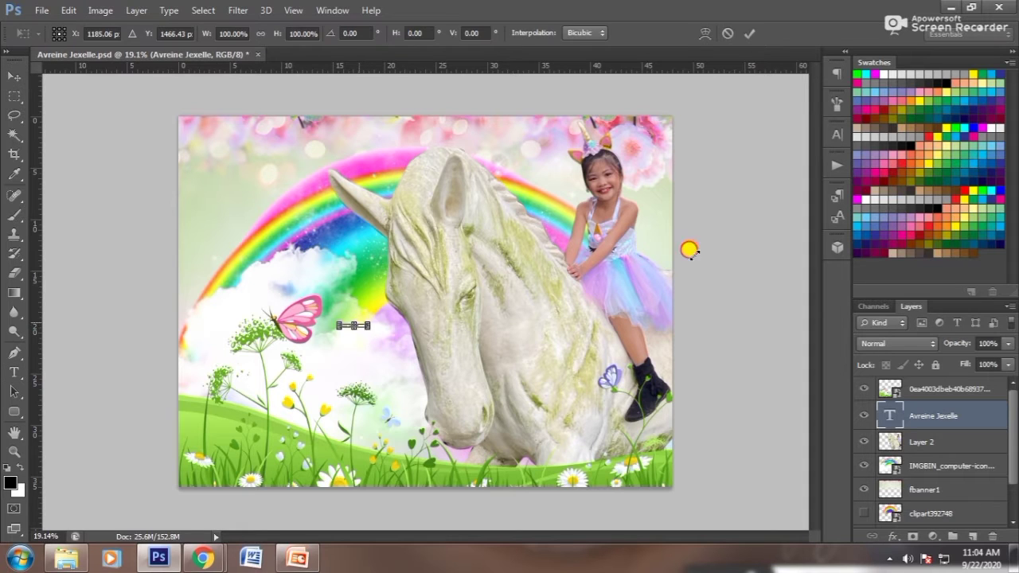
key("Return")
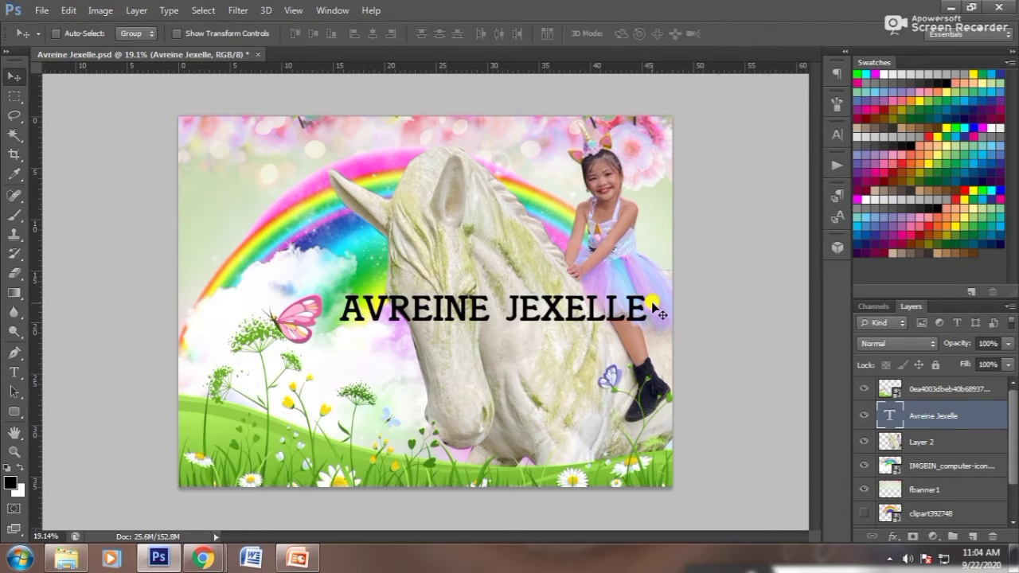
key("ctrl+bracketright")
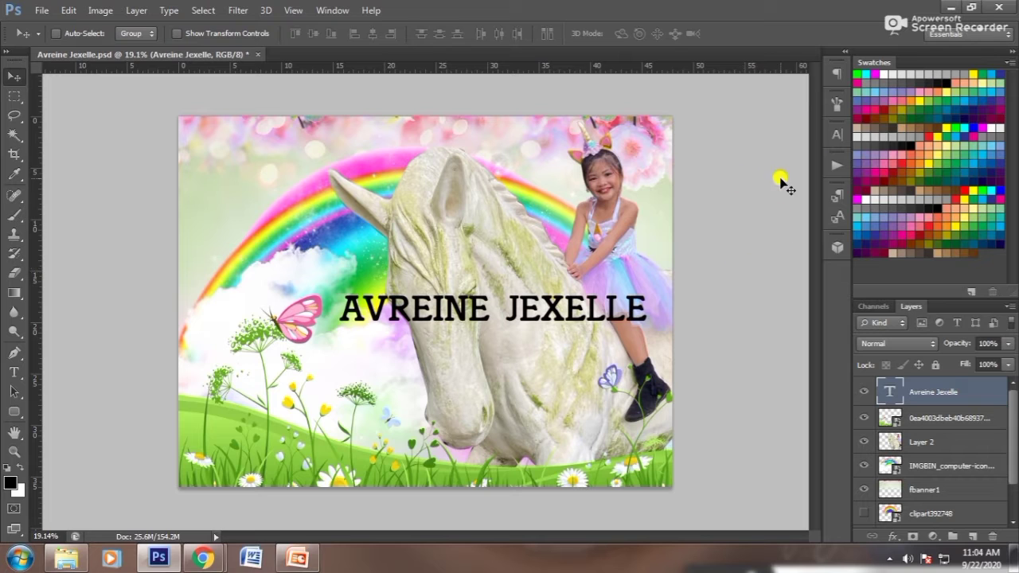
Step: Change the name's font to the Magnolia Sky script
left_click(836, 134)
left_click(742, 142)
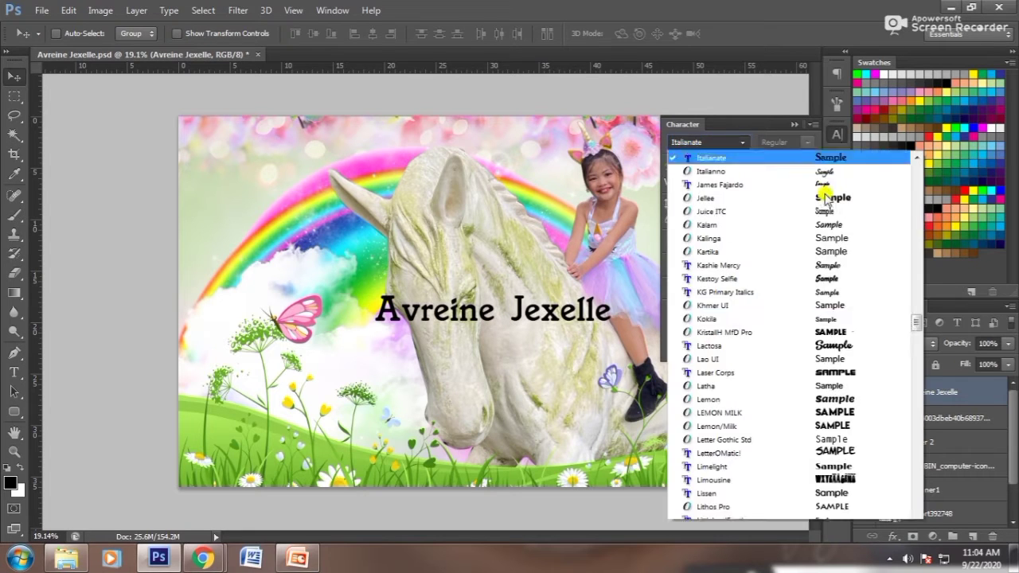
left_click(825, 439)
left_click(742, 142)
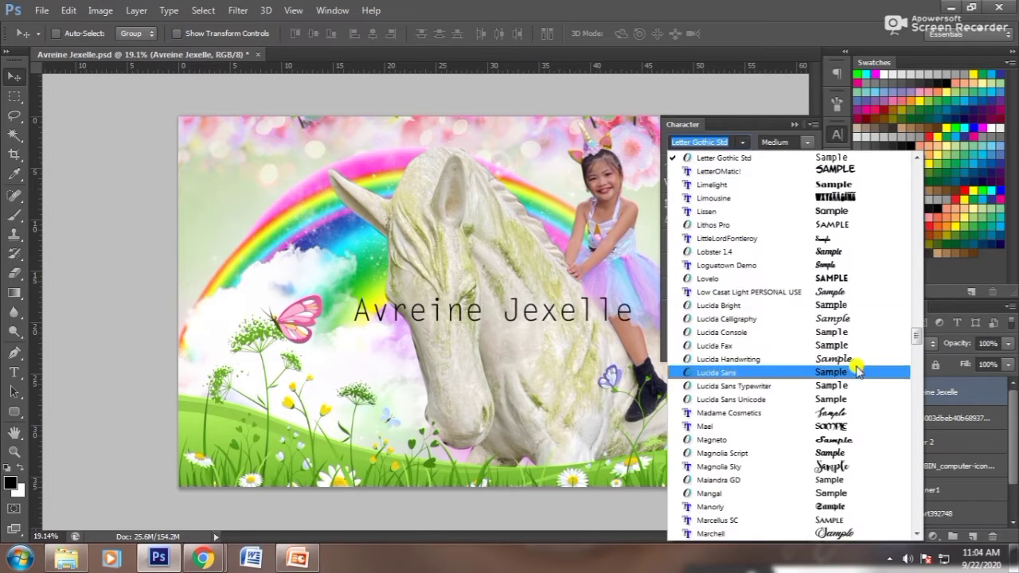
left_click(795, 467)
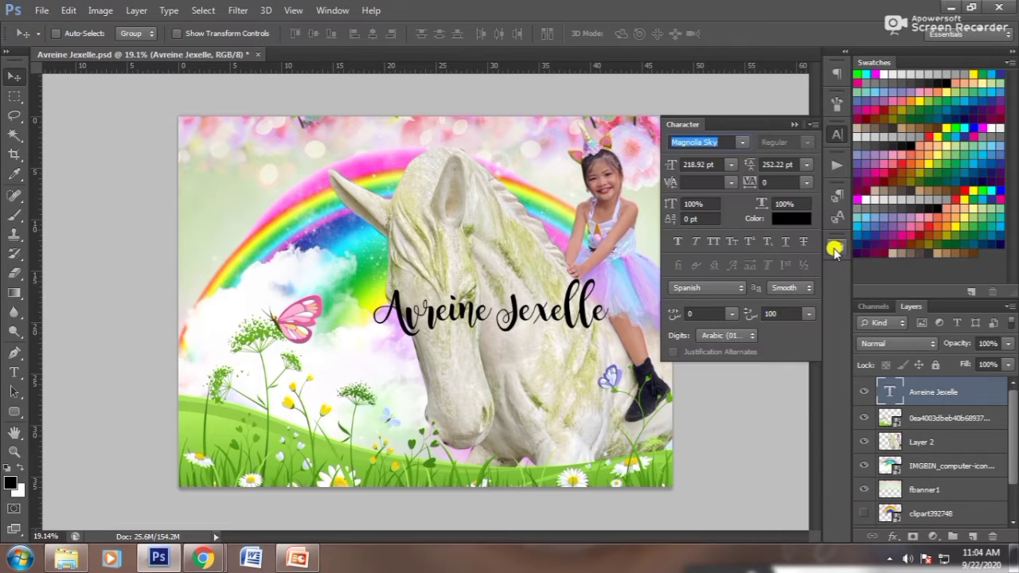
Step: Break the name onto two lines at the space and enlarge it further
left_click(796, 127)
double_click(499, 316)
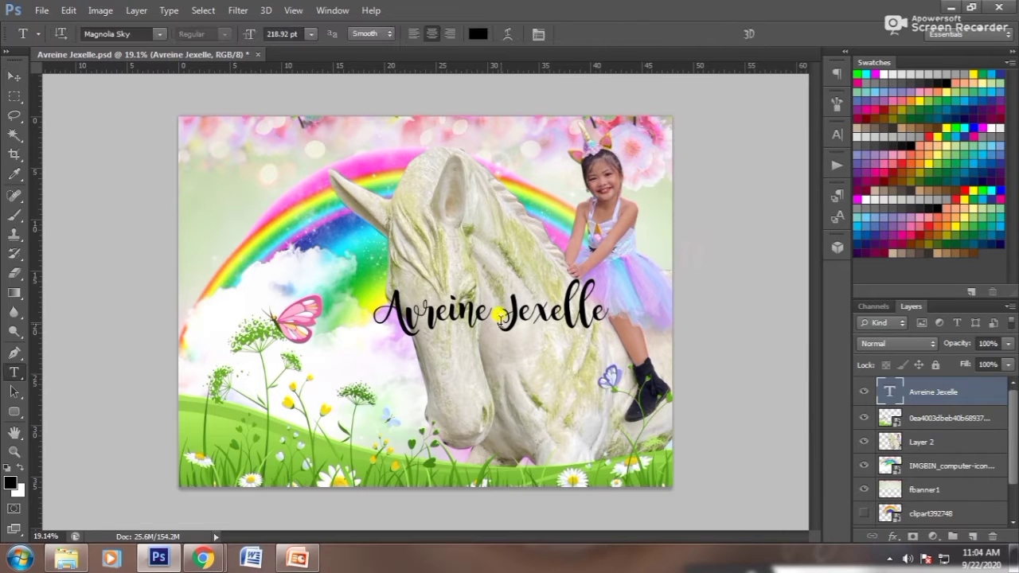
left_click(500, 316)
key("Return")
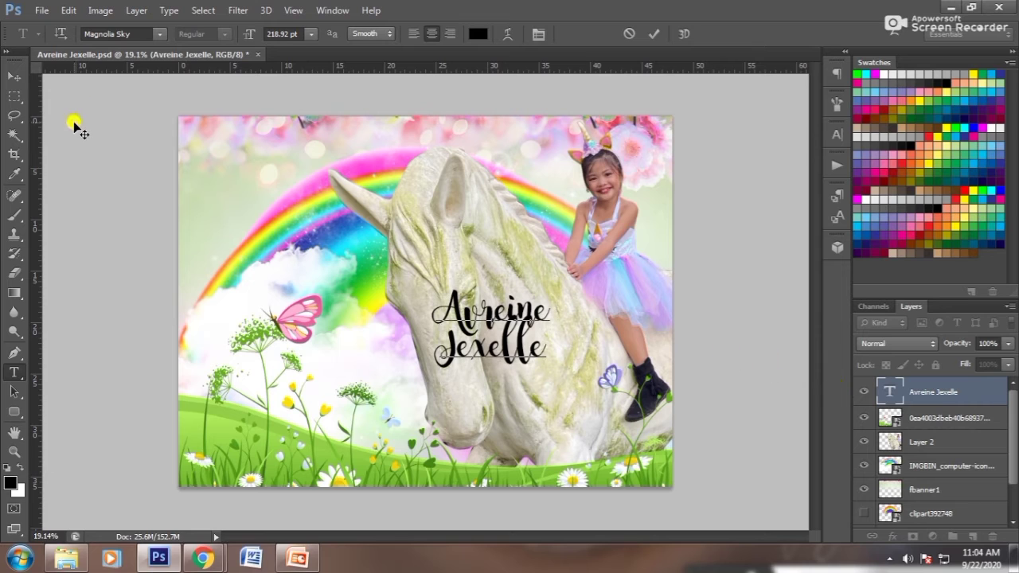
left_click(14, 75)
key("ctrl+t")
left_click_drag(552, 262, 621, 257)
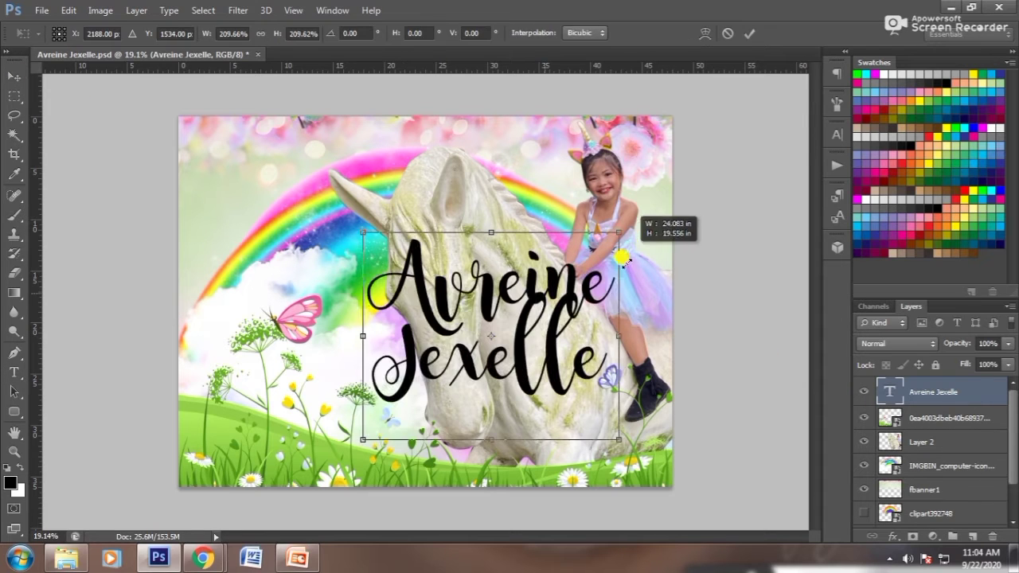
key("Return")
Step: Set the name's leading to 700 pt, stepping through 500 and 600 pt
left_click(837, 134)
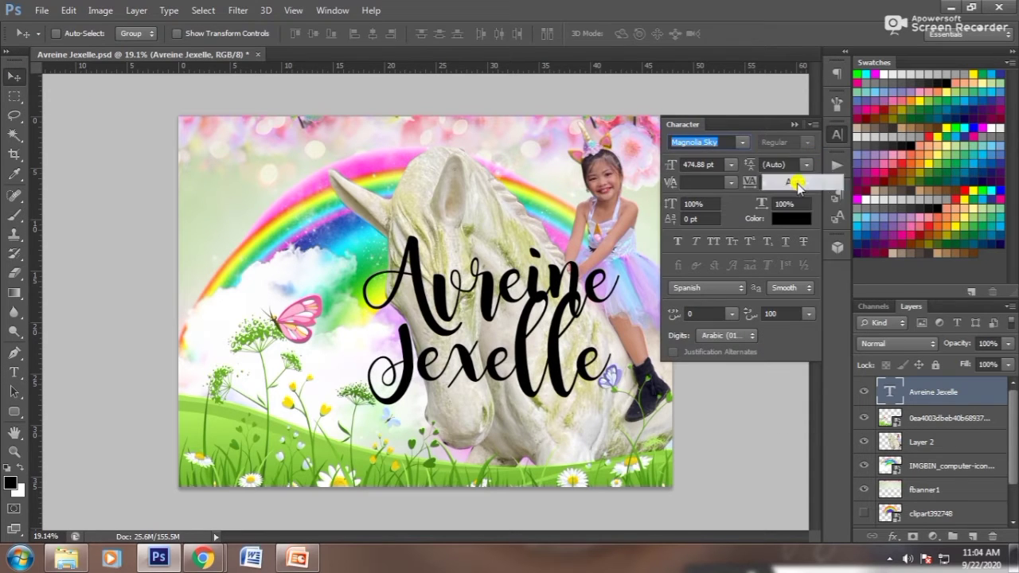
left_click(795, 182)
left_click(773, 163)
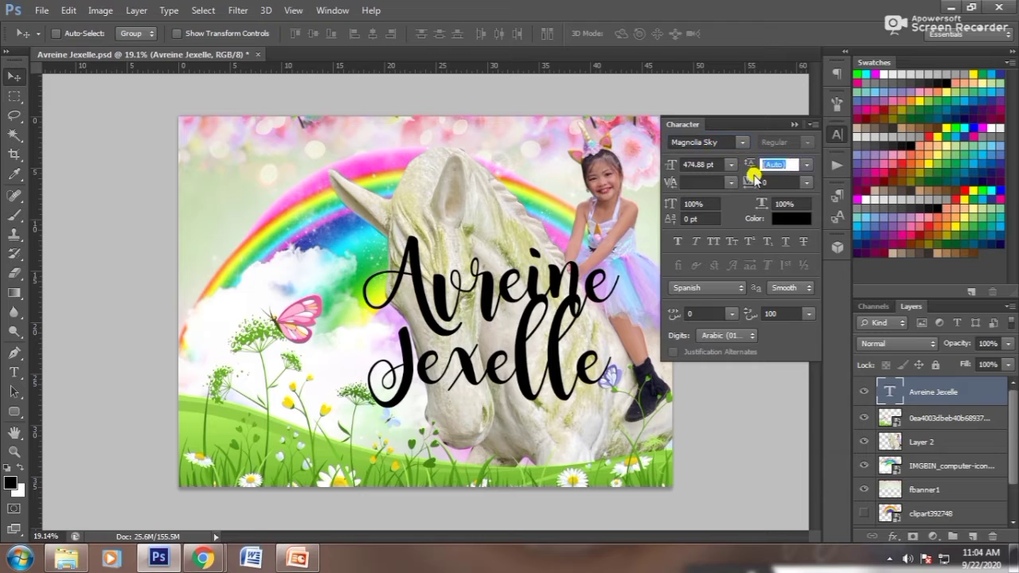
type("500")
key("Return")
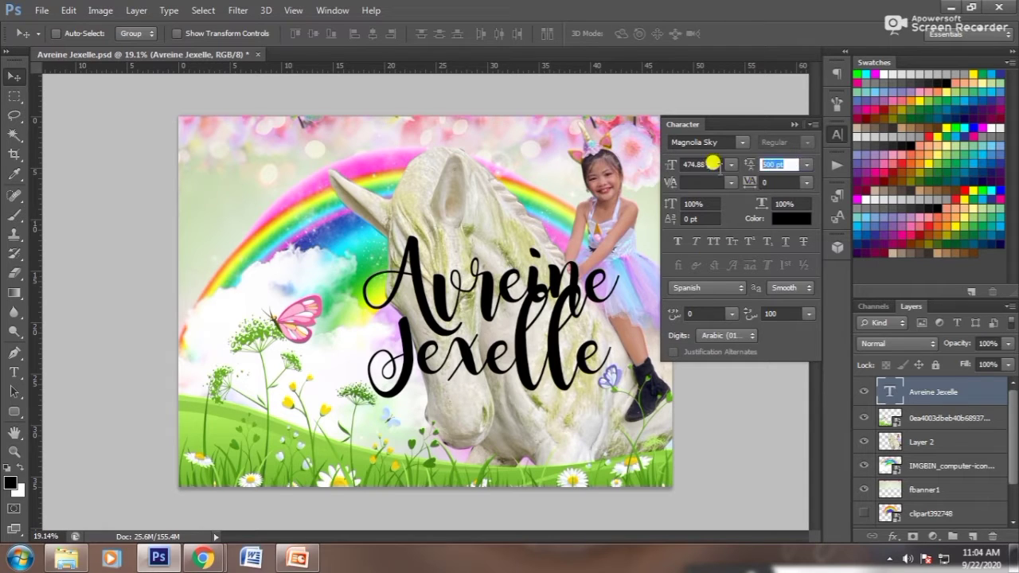
type("00")
key("Return")
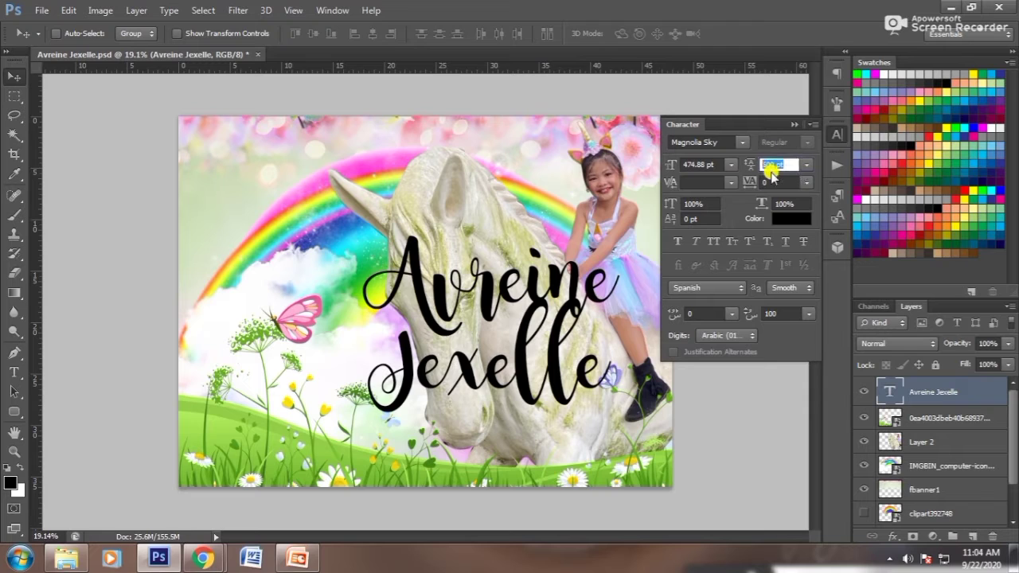
type("00")
key("Return")
left_click(794, 125)
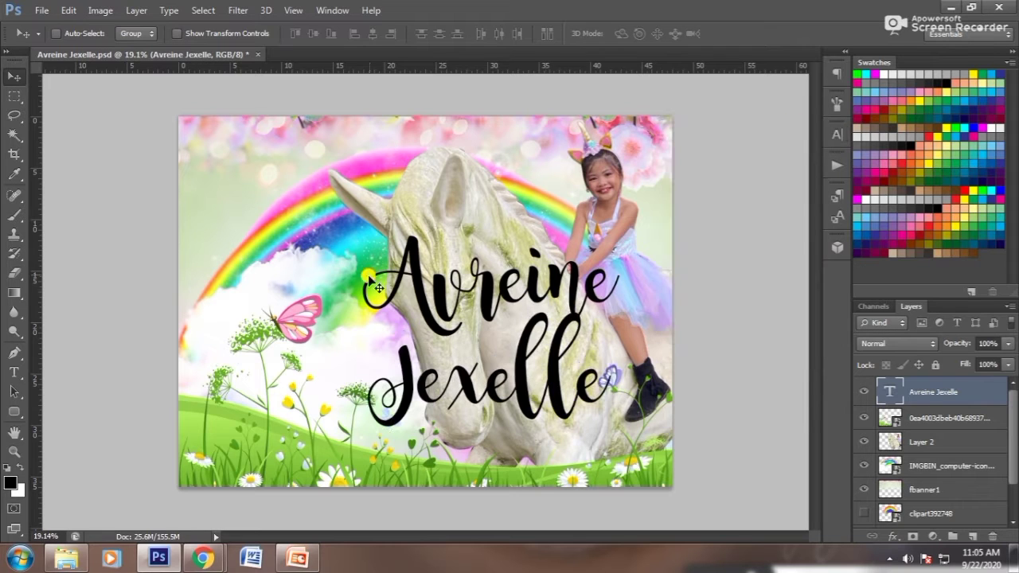
Step: Edit the name text, shrink it slightly, and move it down over the grass
key("t")
left_click(374, 398)
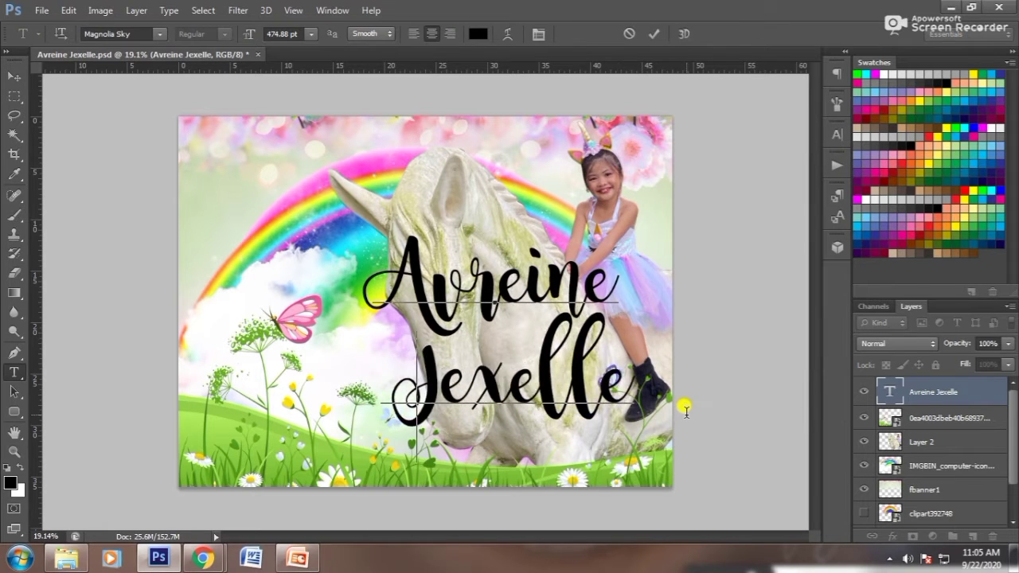
left_click(15, 96)
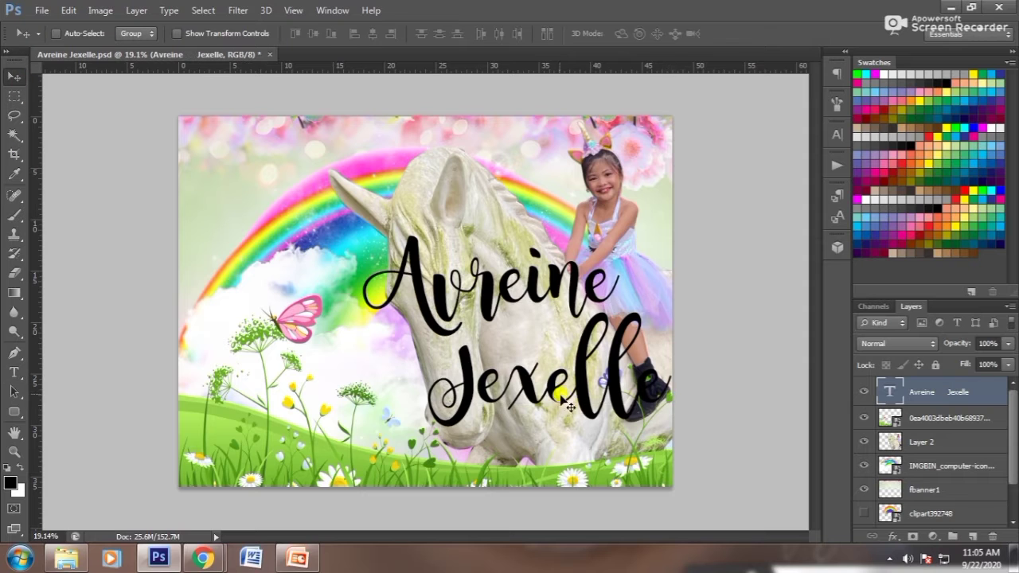
left_click_drag(649, 384, 486, 373)
key("ctrl+t")
left_click_drag(508, 440, 445, 362)
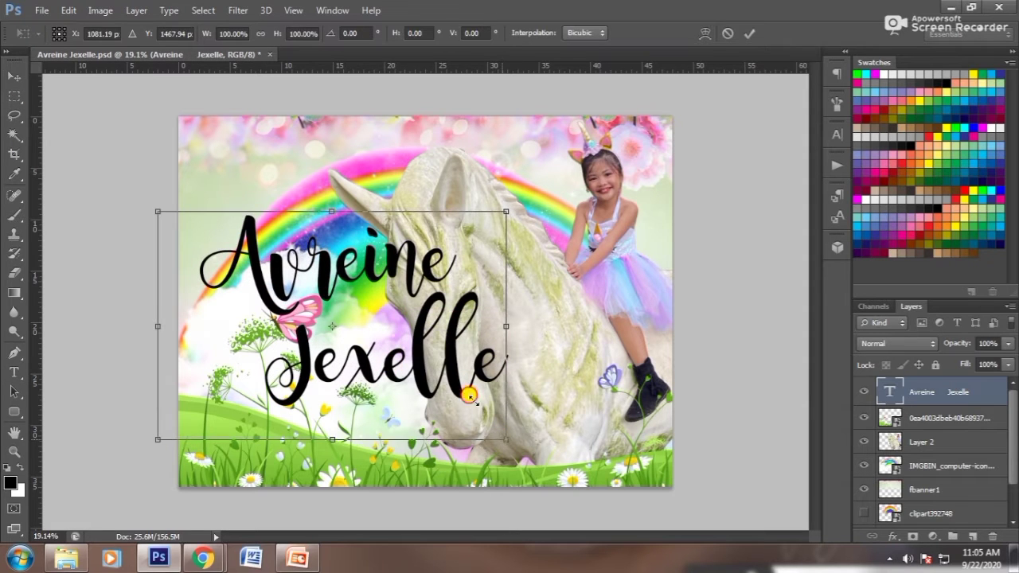
key("Return")
left_click_drag(378, 365, 446, 444)
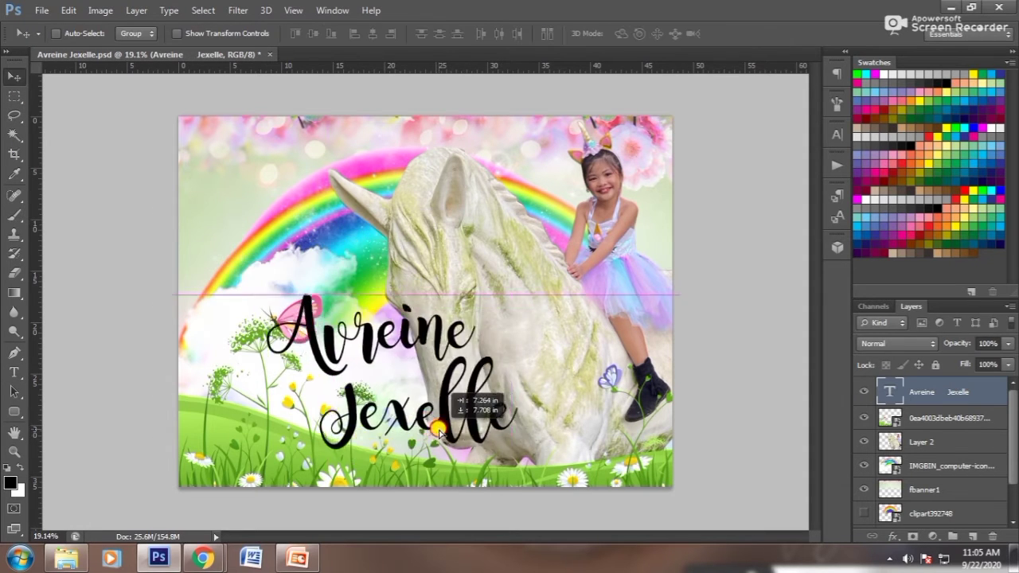
Step: Delete the extra space so the name is one line, placed along the image bottom
key("y")
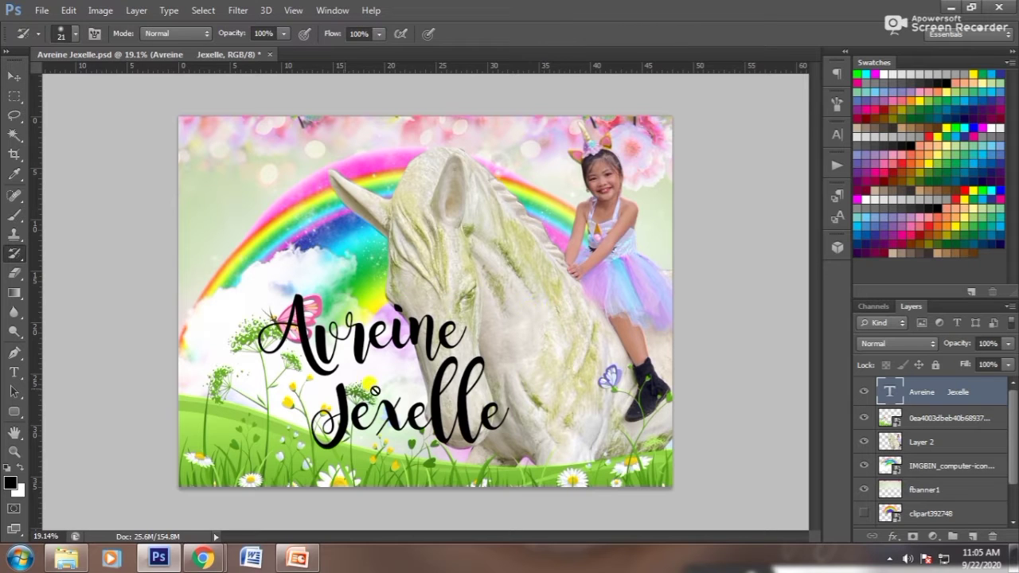
left_click(15, 76)
key("t")
left_click(316, 422)
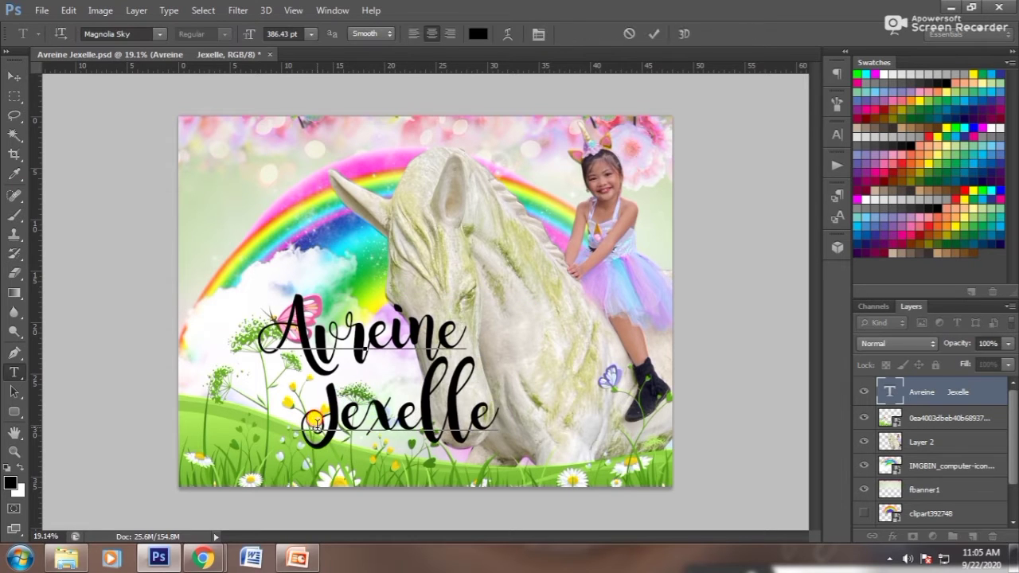
left_click_drag(316, 422, 235, 421)
key("BackSpace")
key("BackSpace")
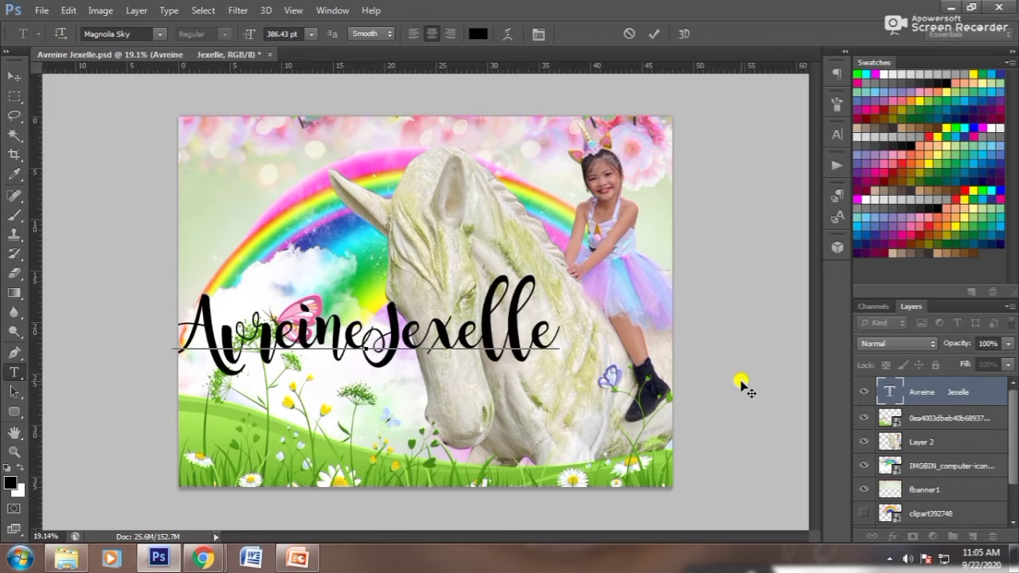
left_click(14, 76)
mouse_move(525, 355)
left_mouse_down()
mouse_move(557, 450)
mouse_move(547, 448)
left_mouse_up()
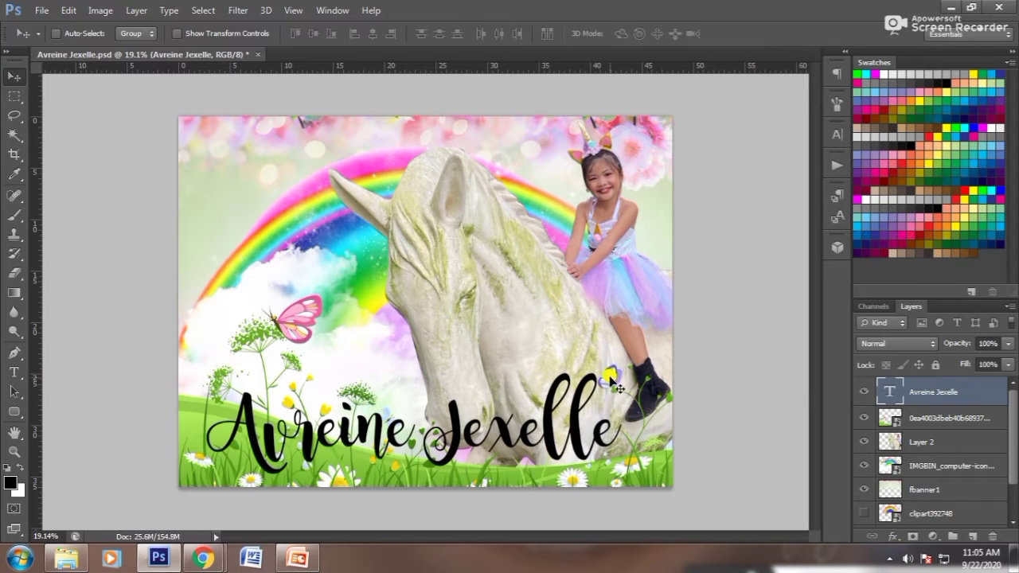
left_click(14, 95)
left_click(14, 75)
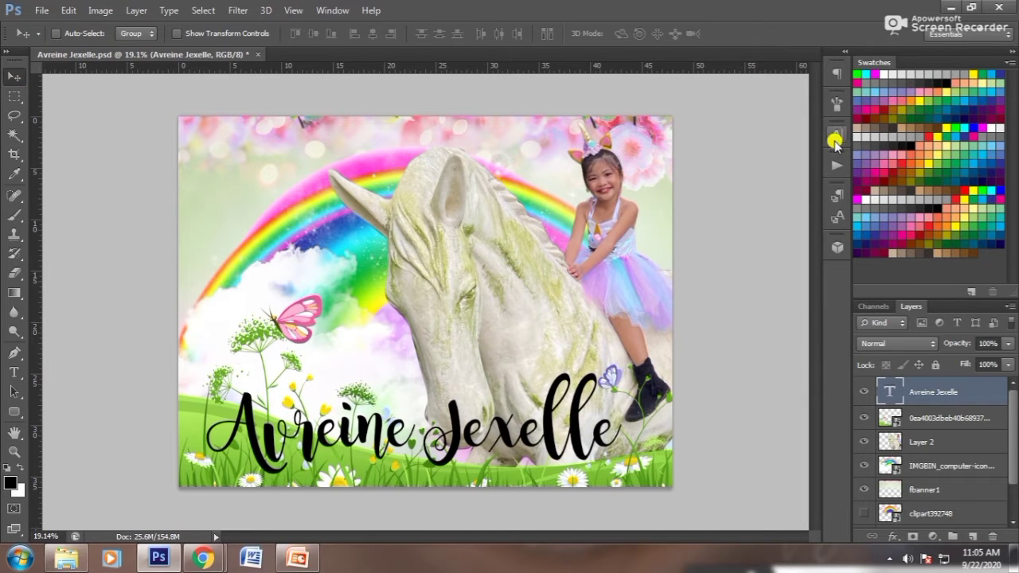
Step: Colour the name text bright magenta pink (ff00f0)
left_click(836, 135)
left_click(782, 213)
left_click(311, 227)
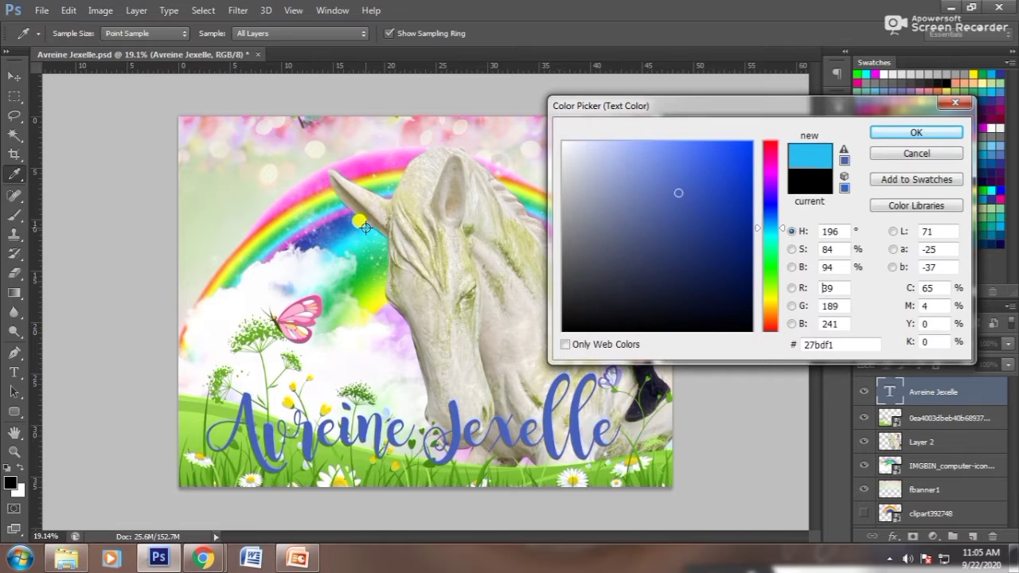
left_click(721, 152)
left_click(770, 171)
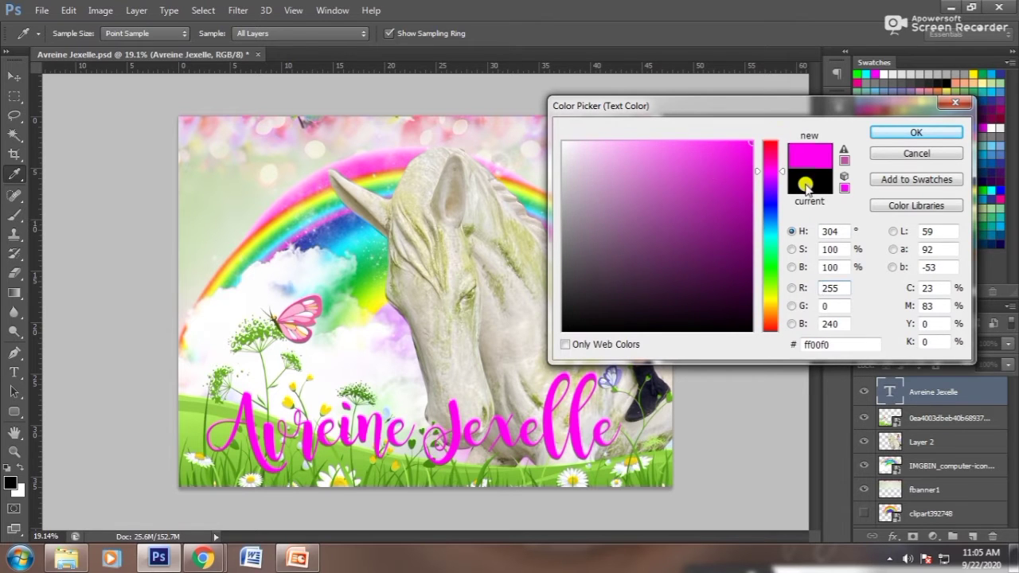
left_click(916, 132)
Step: Add a 13 px white outside Stroke to the name and duplicate its layer
left_click(892, 536)
key("Escape")
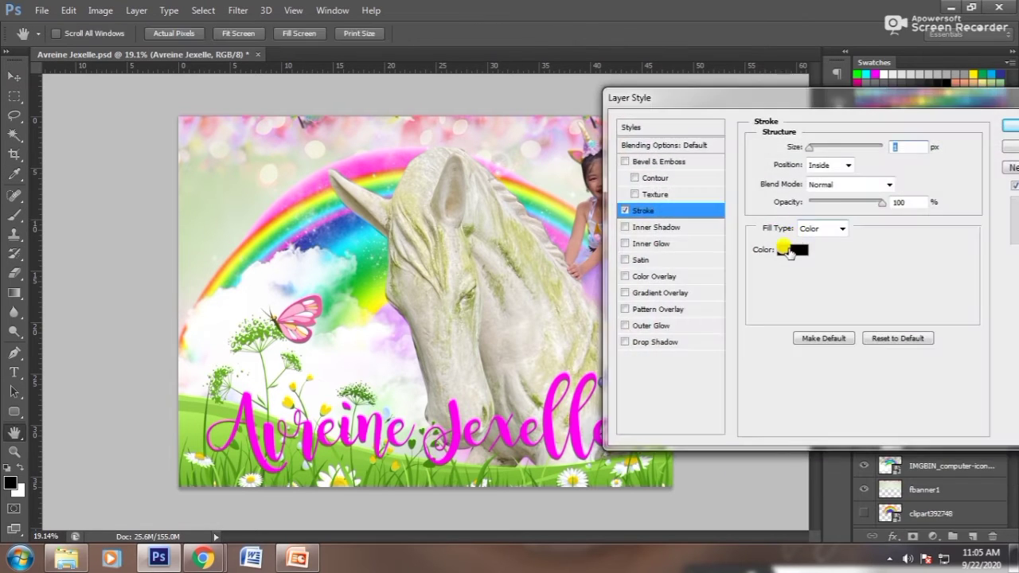
left_click(789, 315)
left_click(948, 69)
left_click(847, 165)
left_click(821, 181)
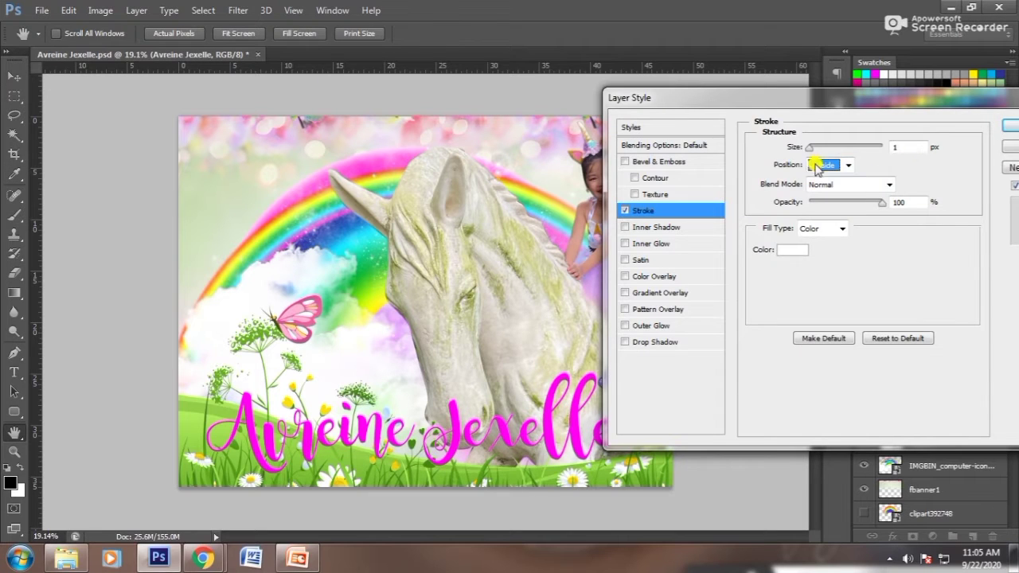
double_click(897, 147)
type("13")
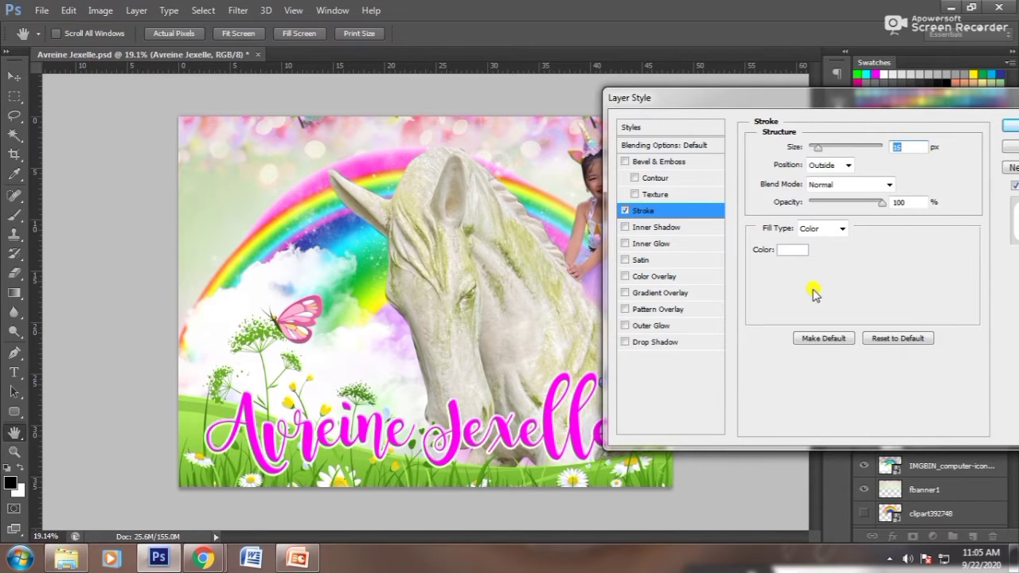
key("Return")
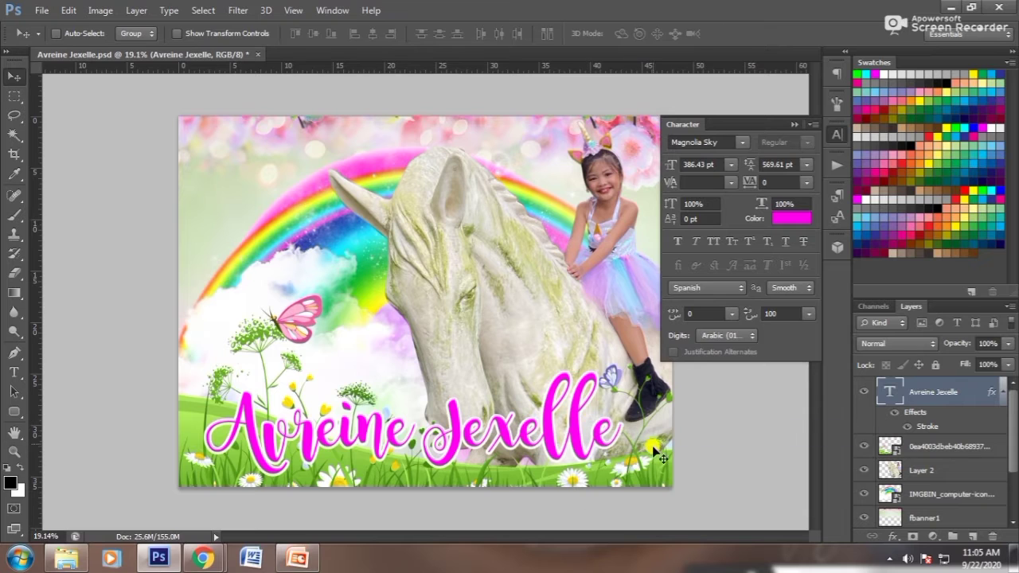
left_click(794, 124)
key("ctrl+j")
Step: On the original name layer, open Stroke settings and try outline colours, landing on dark purple
left_click(933, 449)
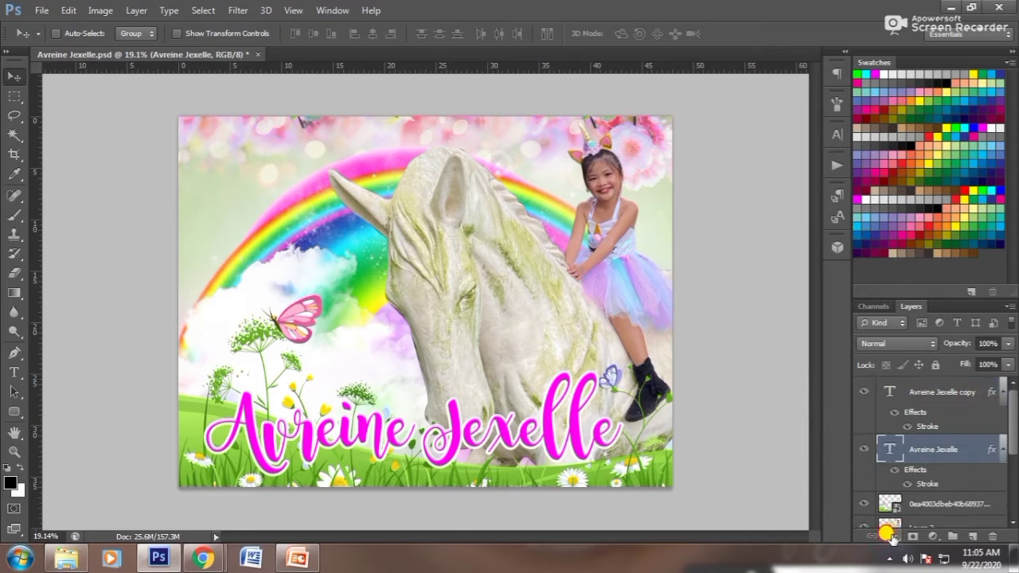
left_click(893, 536)
left_click(773, 404)
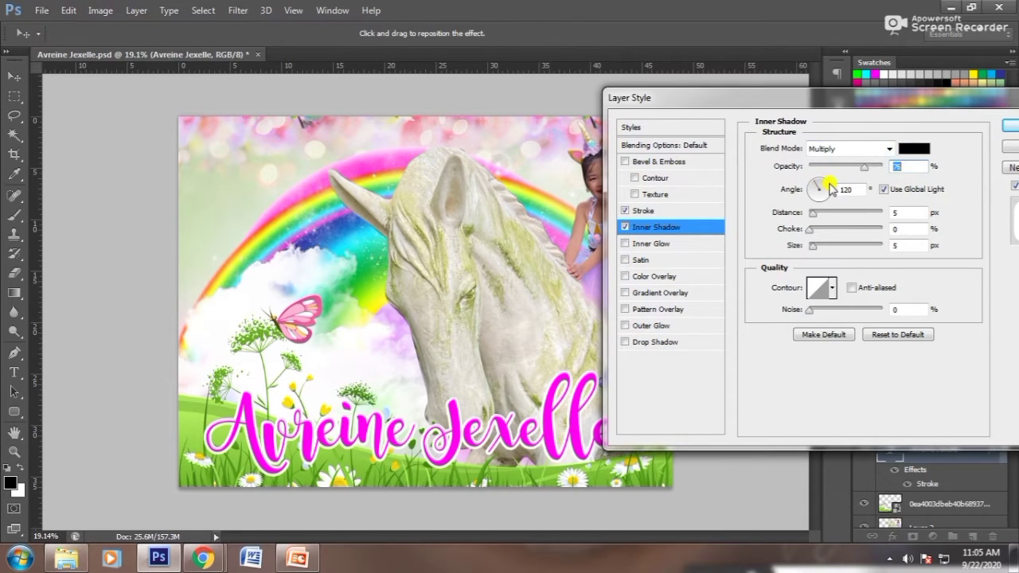
left_click(643, 210)
left_click(791, 254)
left_click(316, 226)
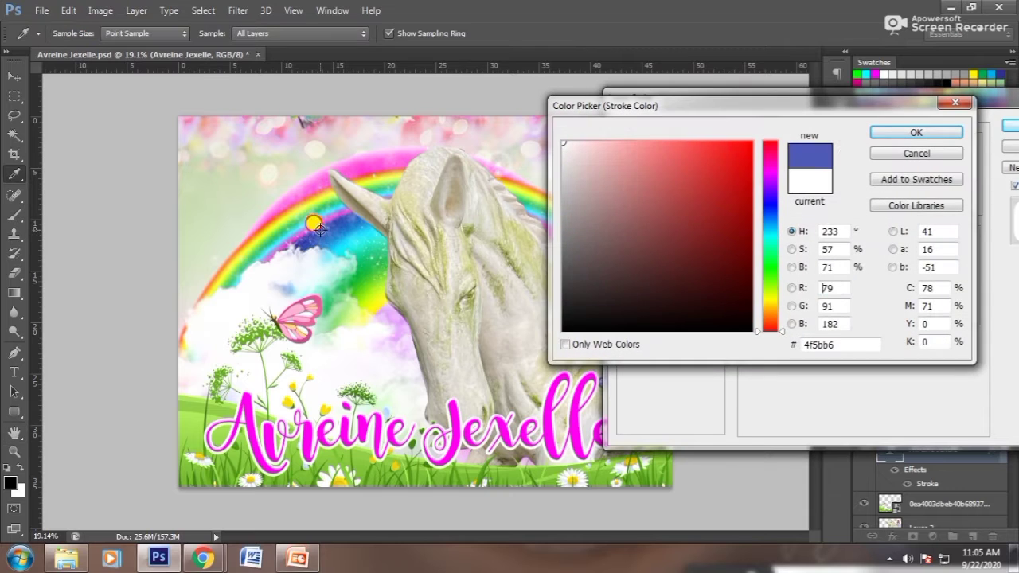
left_click(748, 182)
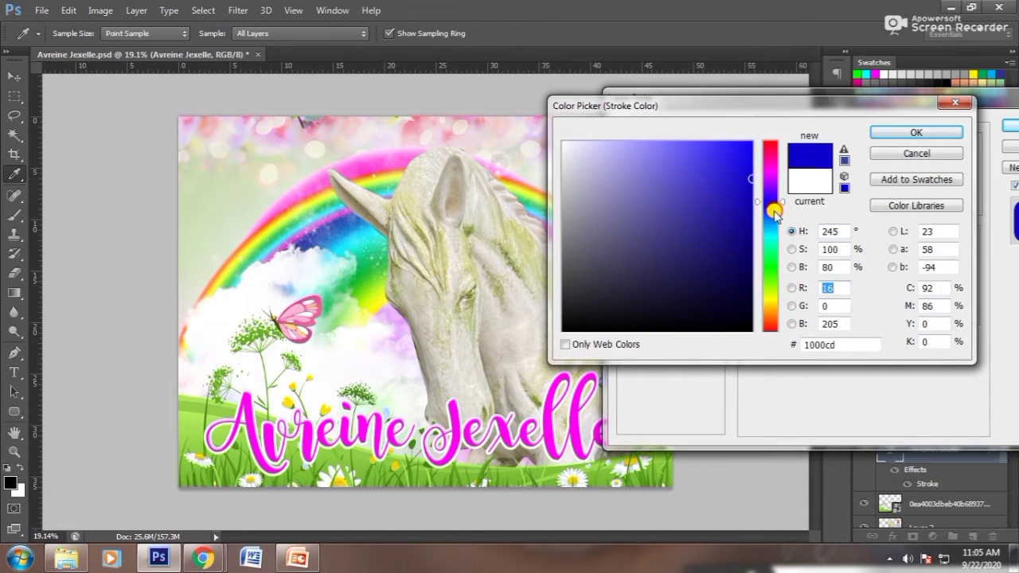
left_click(772, 218)
mouse_move(772, 218)
left_mouse_down()
mouse_move(770, 231)
mouse_move(770, 218)
left_mouse_up()
left_click(343, 166)
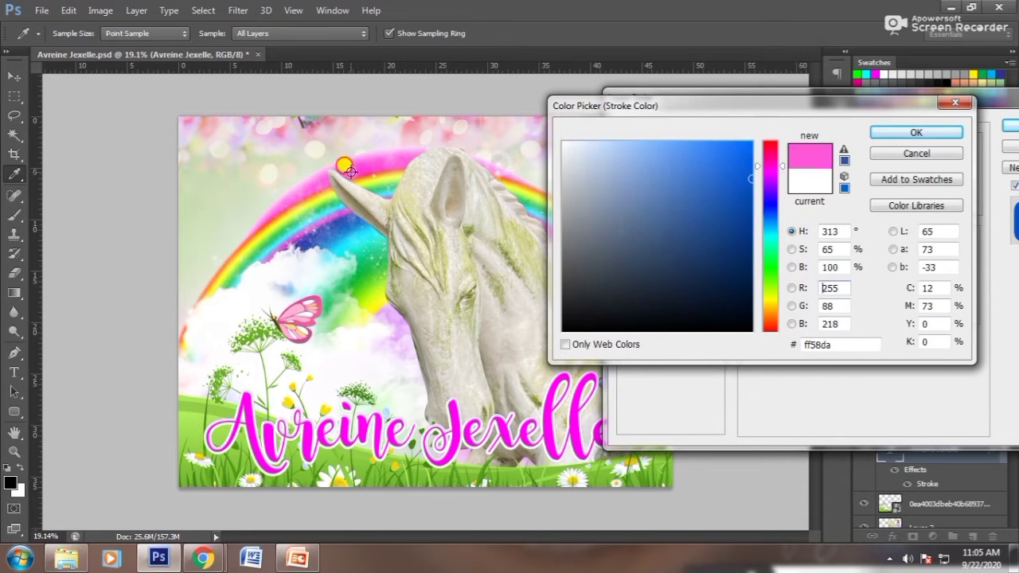
left_click_drag(770, 167, 769, 187)
left_click(752, 208)
key("Return")
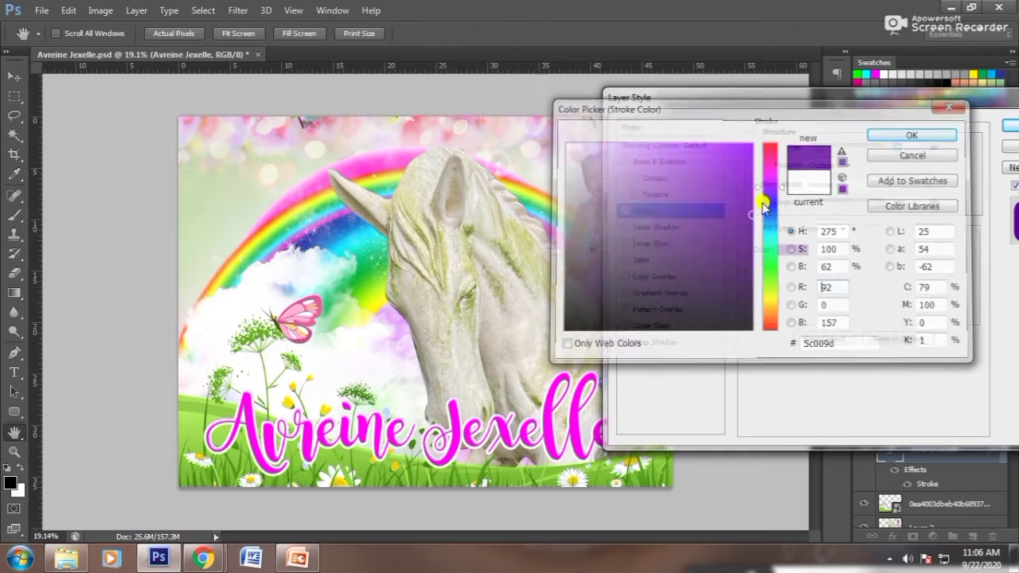
Step: Widen the stroke to 35 px and make it yellow-green (92e925) sampled from the rainbow
left_click_drag(819, 148, 825, 146)
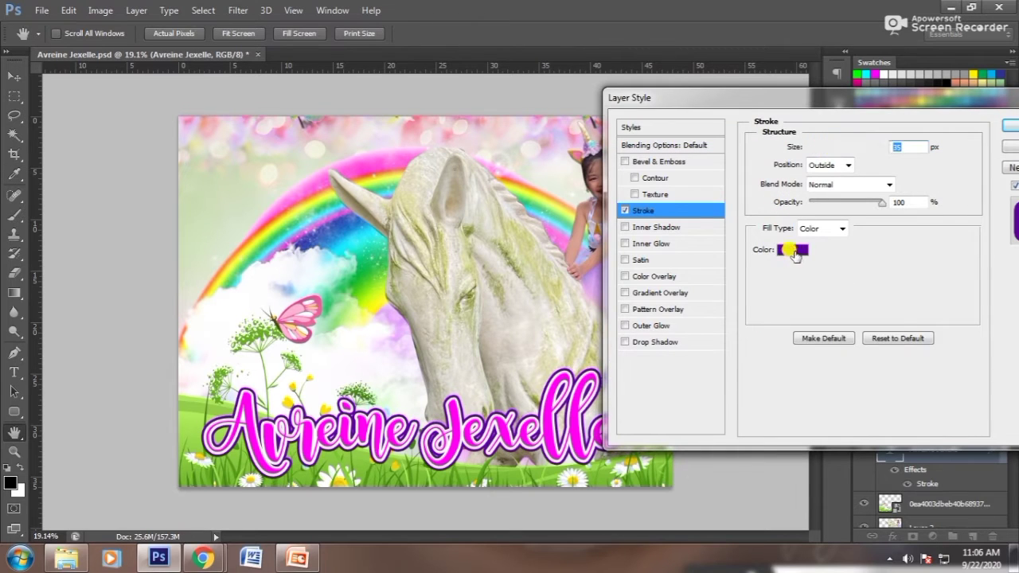
left_click(792, 249)
left_click(336, 240)
left_click(732, 195)
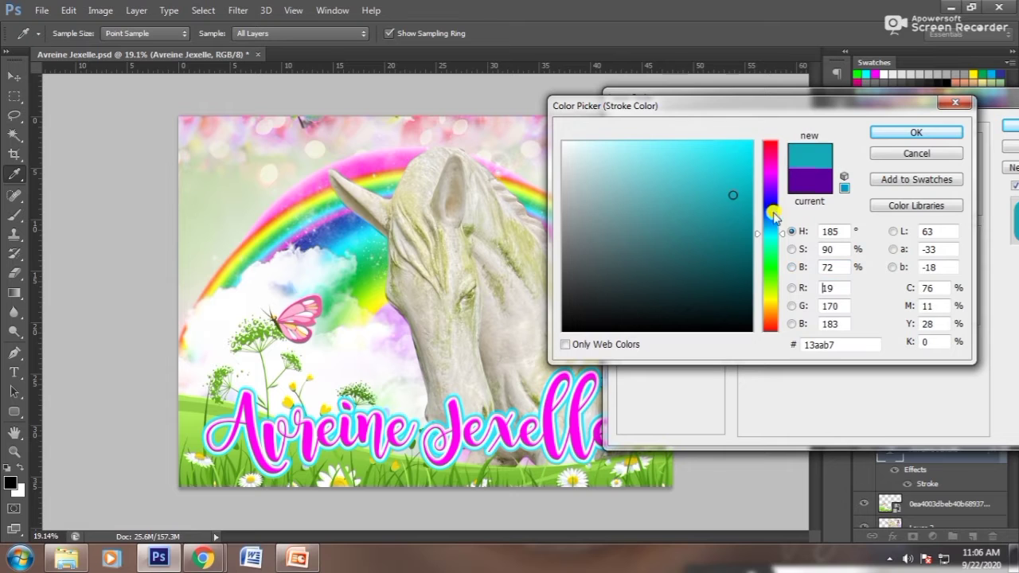
left_click(368, 283)
left_click(364, 289)
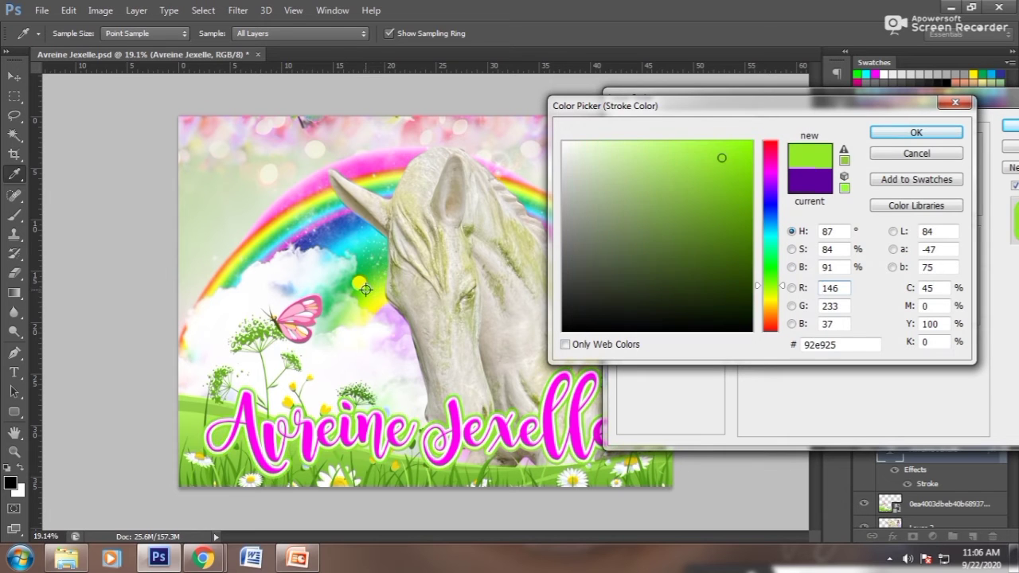
key("Return")
key("Return")
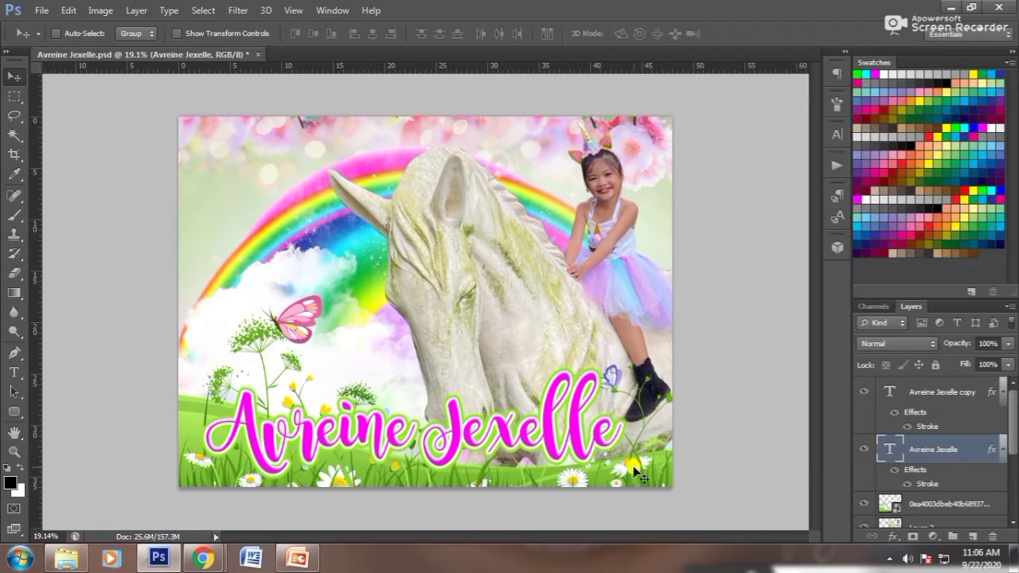
Step: Select the duplicated name layer and add a Gradient Overlay effect instead of Colour Overlay
right_click(528, 432)
left_click(545, 432)
right_click(568, 420)
left_click(586, 421)
left_click(897, 538)
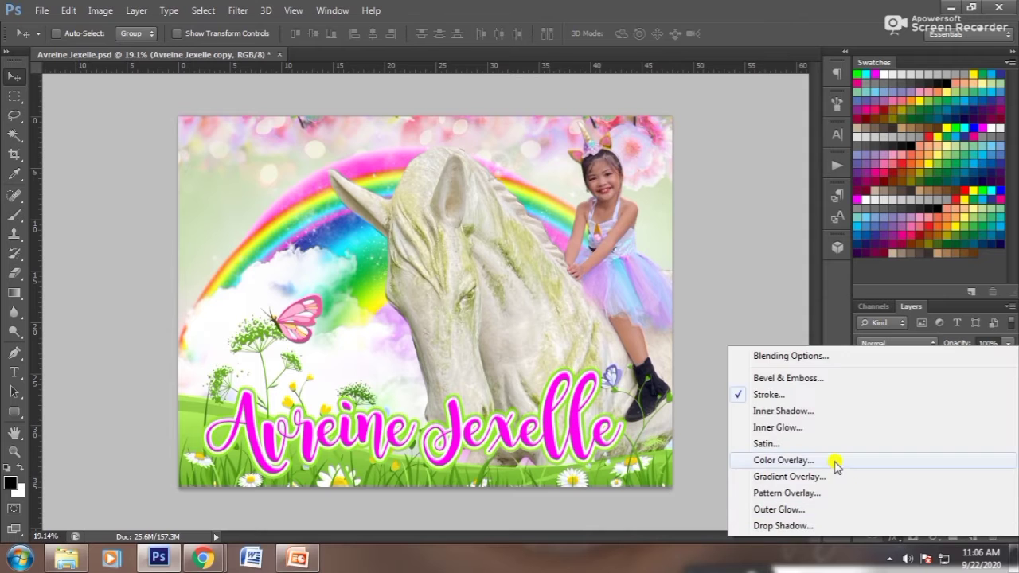
left_click(836, 459)
left_click(625, 276)
left_click(660, 293)
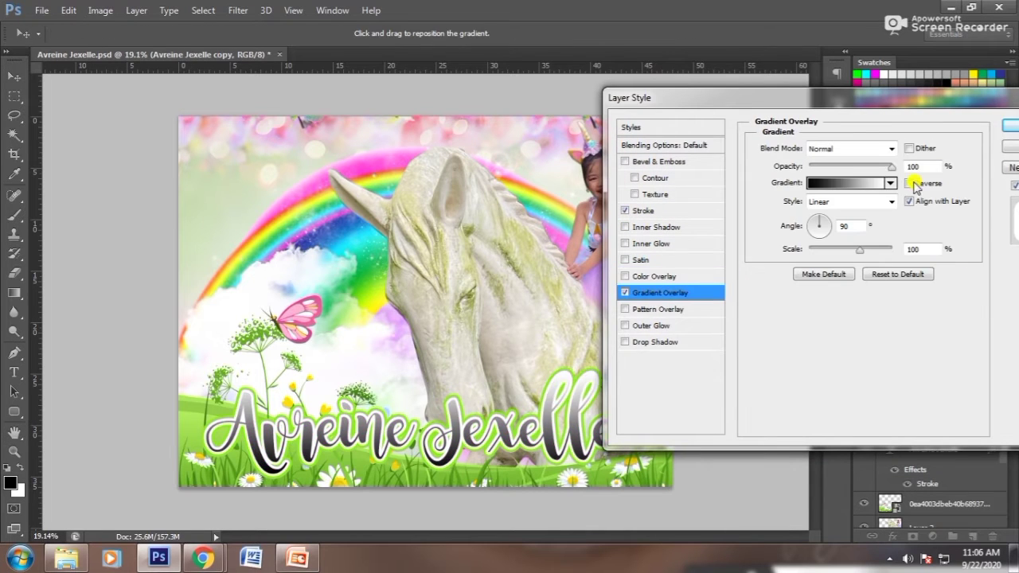
Step: Set the gradient's left stop to magenta
left_click(848, 182)
double_click(366, 320)
left_click(312, 193)
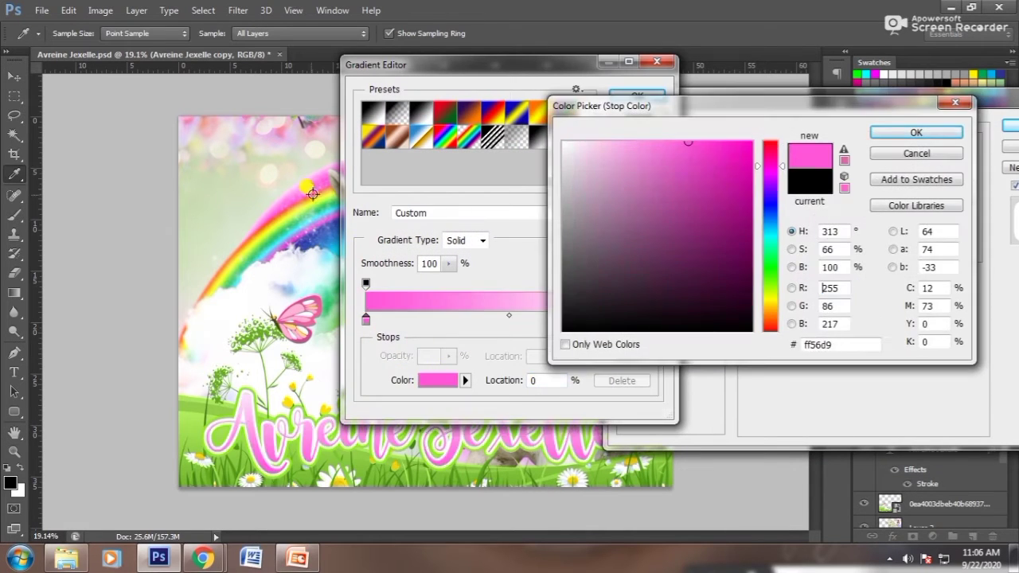
left_click(712, 190)
key("Return")
Step: Set the right stop to red, apply the overlay, and nudge both name layers up-right
left_click(655, 322)
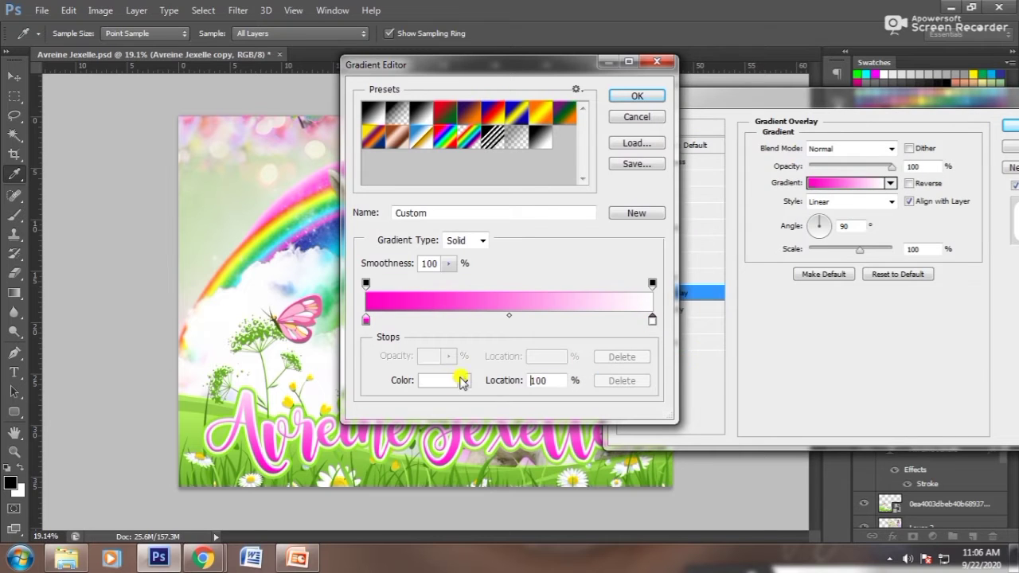
left_click(438, 380)
left_click(302, 203)
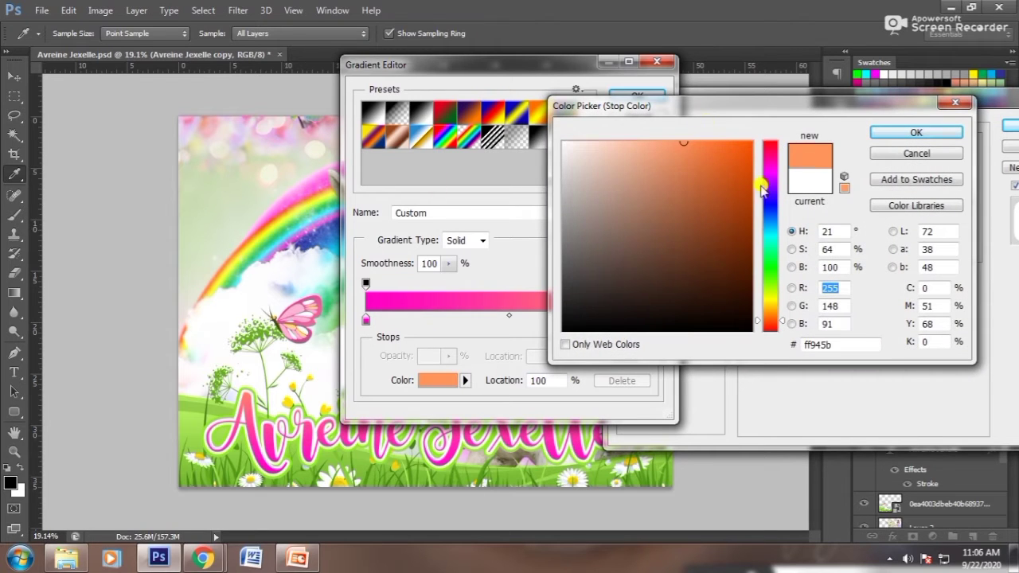
left_click_drag(766, 156, 768, 142)
left_click(916, 132)
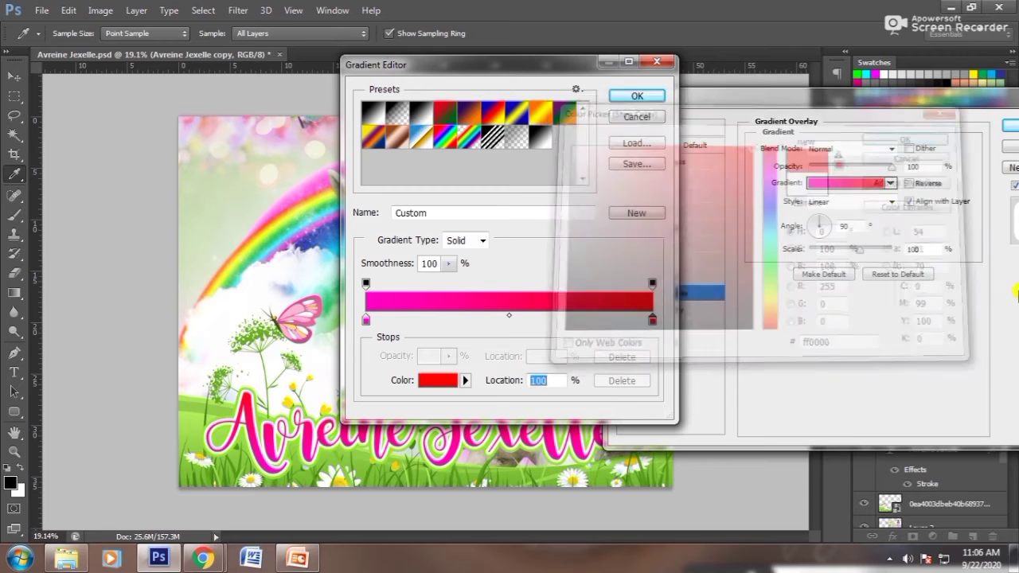
left_click(636, 94)
left_click(1009, 126)
left_click(933, 464, "shift")
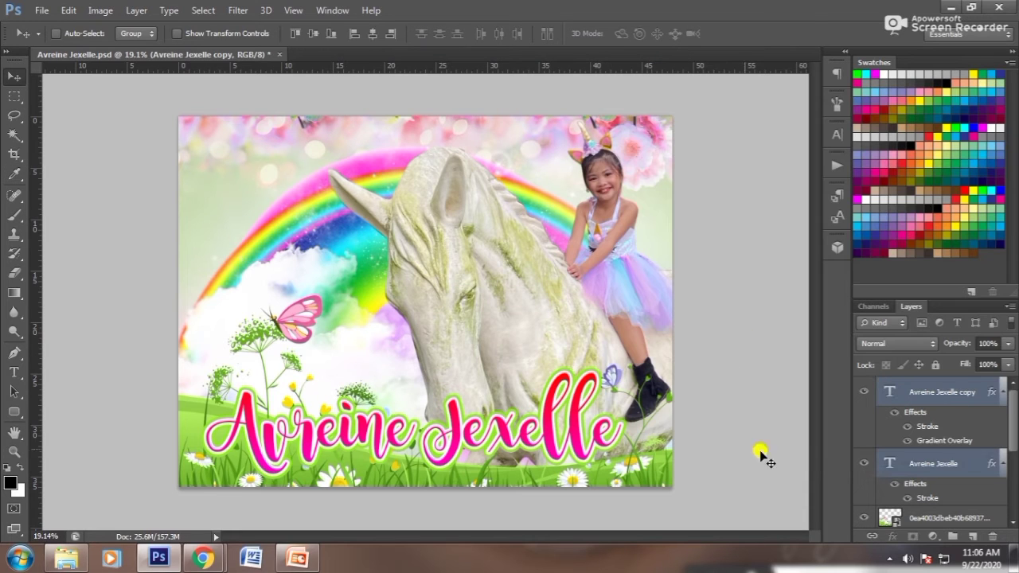
left_click_drag(603, 427, 615, 423)
Step: Rotate both name layers slightly counterclockwise and save the document
key("ctrl+t")
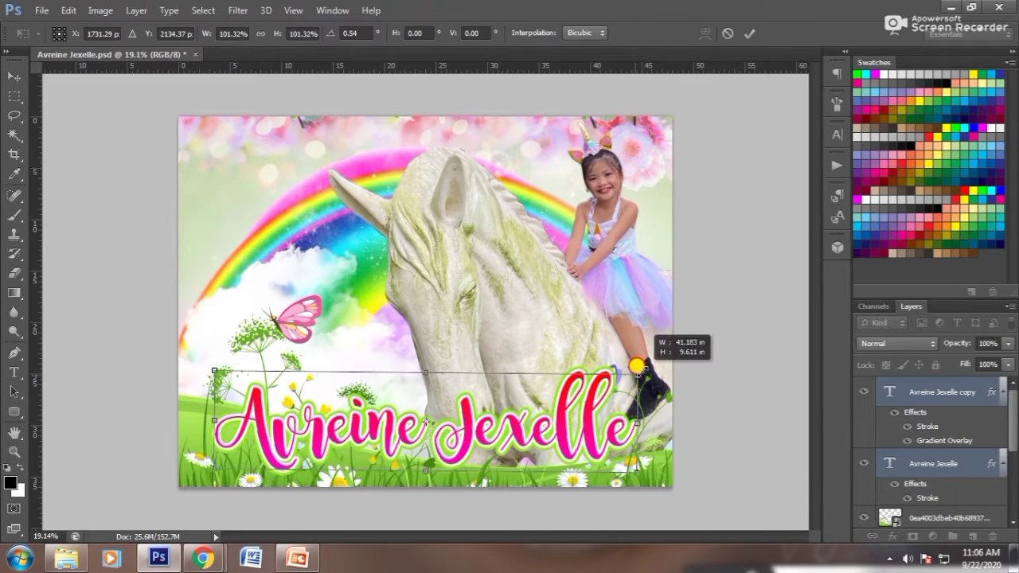
left_click_drag(668, 404, 636, 368)
key("Return")
key("ctrl+shift+s")
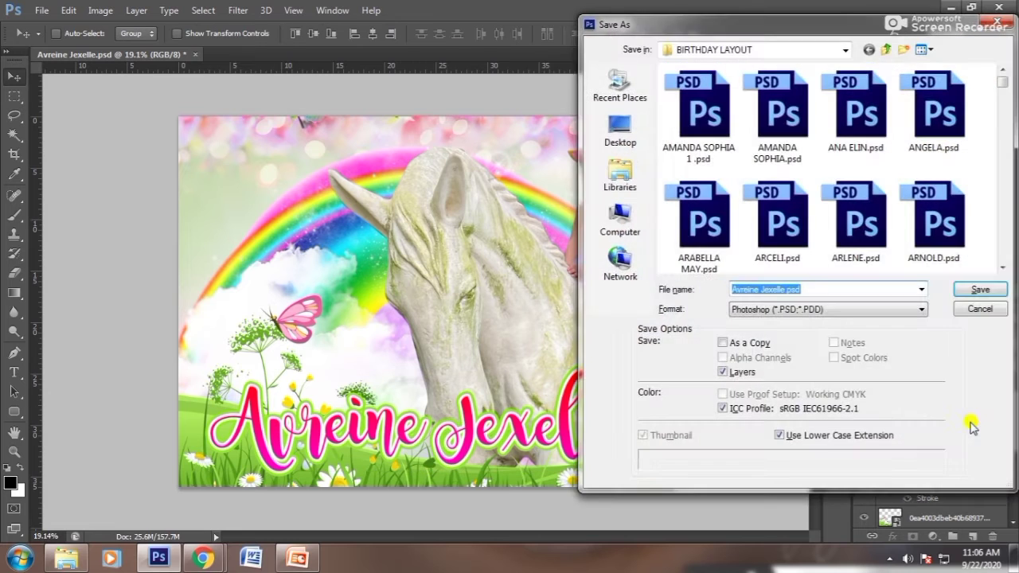
key("Return")
key("Return")
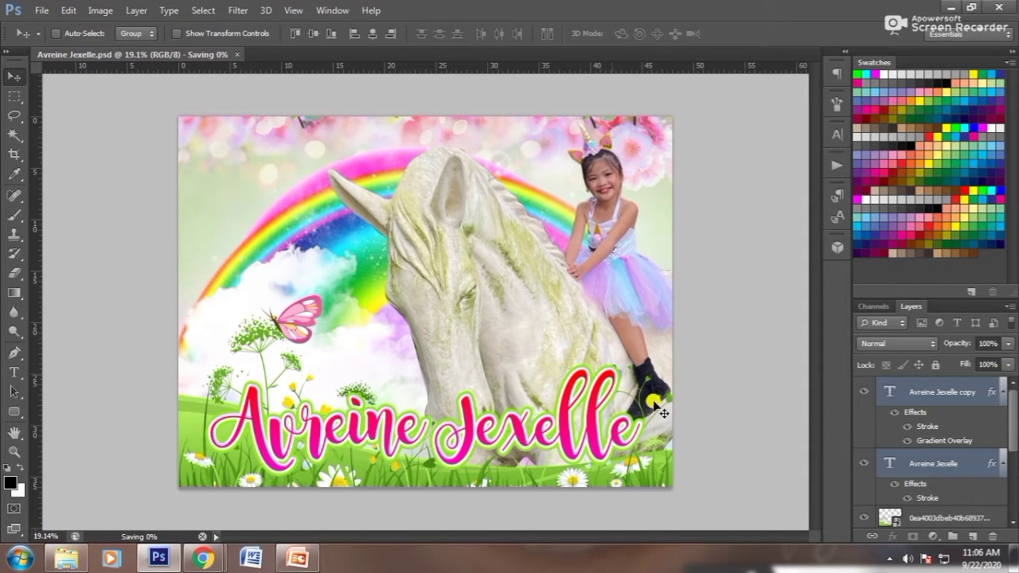
Step: Select and delete the green-outlined original name layer
right_click(607, 448)
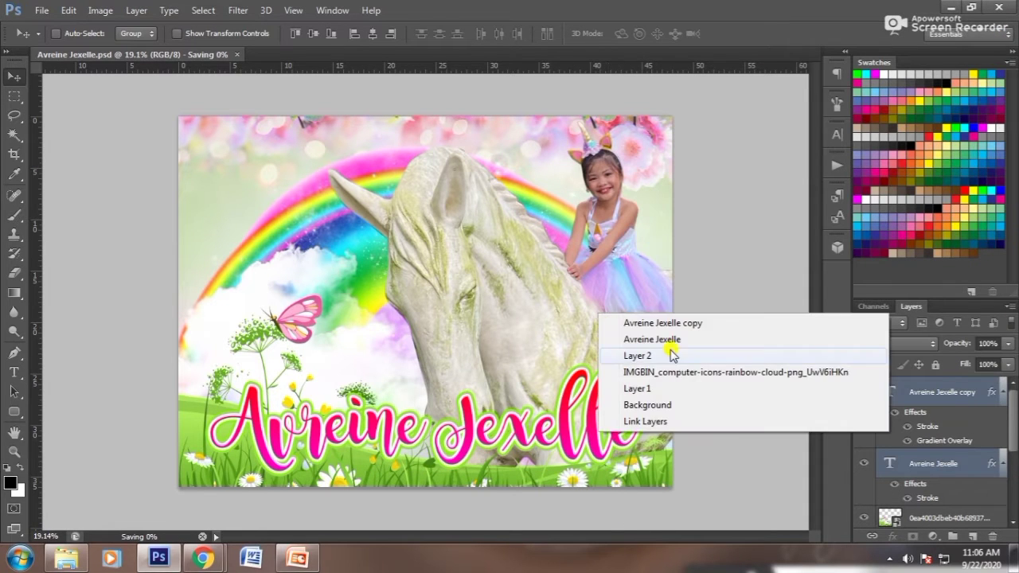
left_click(649, 338)
right_click(954, 486)
left_click(911, 365)
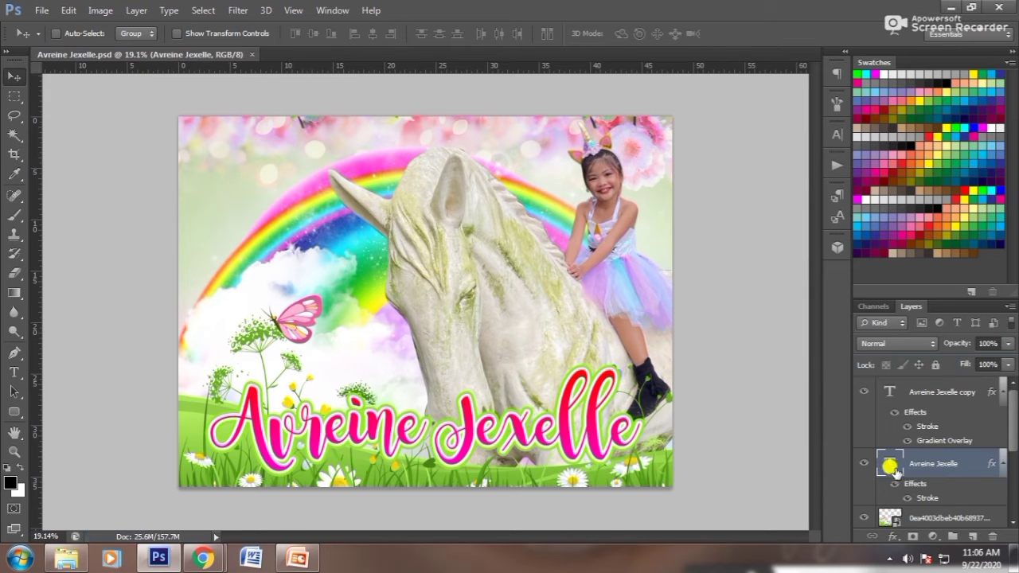
key("Delete")
Step: Append '@ 7' to the name and shrink the text to fit the canvas
key("t")
left_click(634, 446)
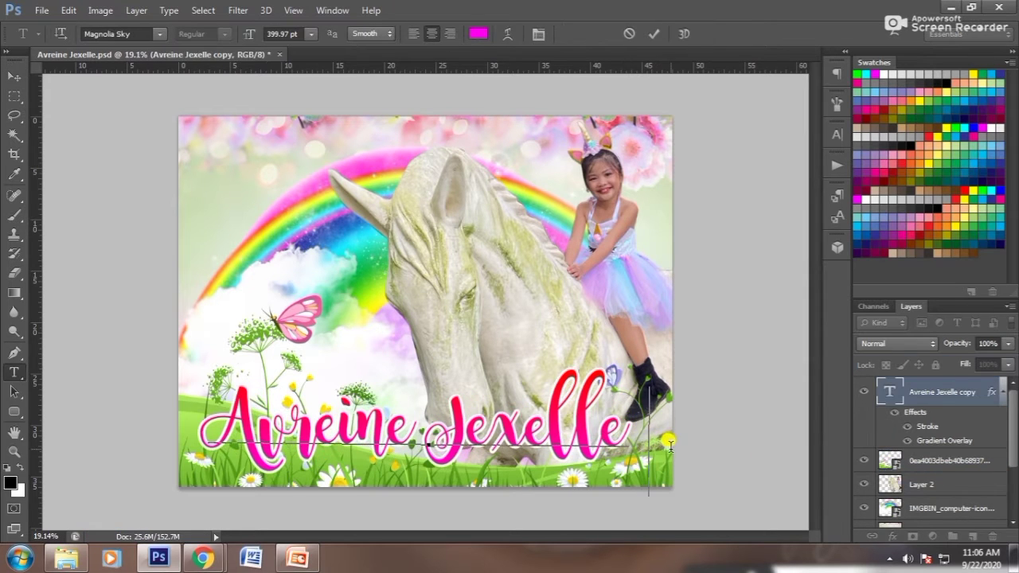
type("@ 7")
key("ctrl+Return")
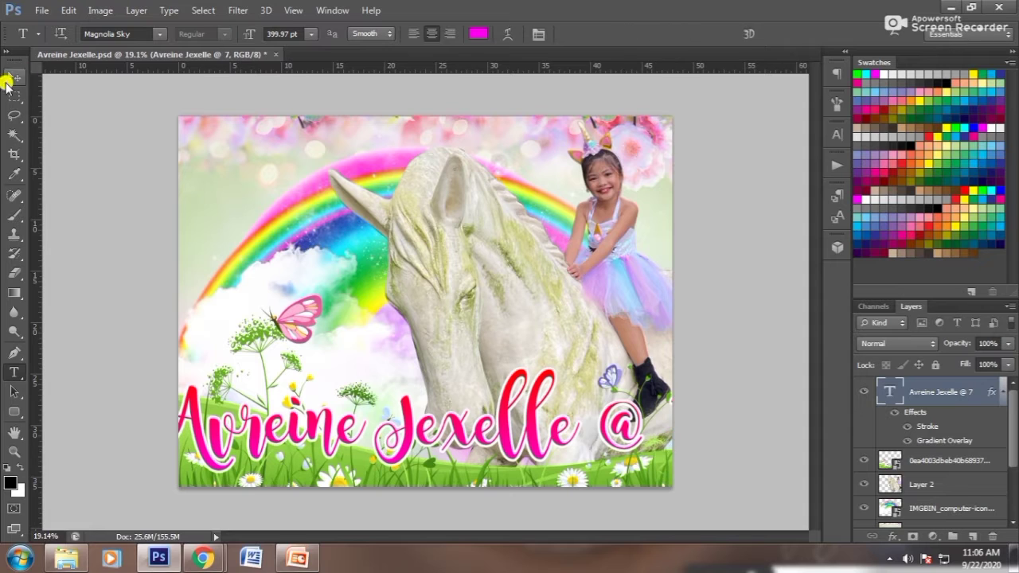
left_click(14, 75)
key("ctrl+t")
left_click_drag(699, 367, 652, 380)
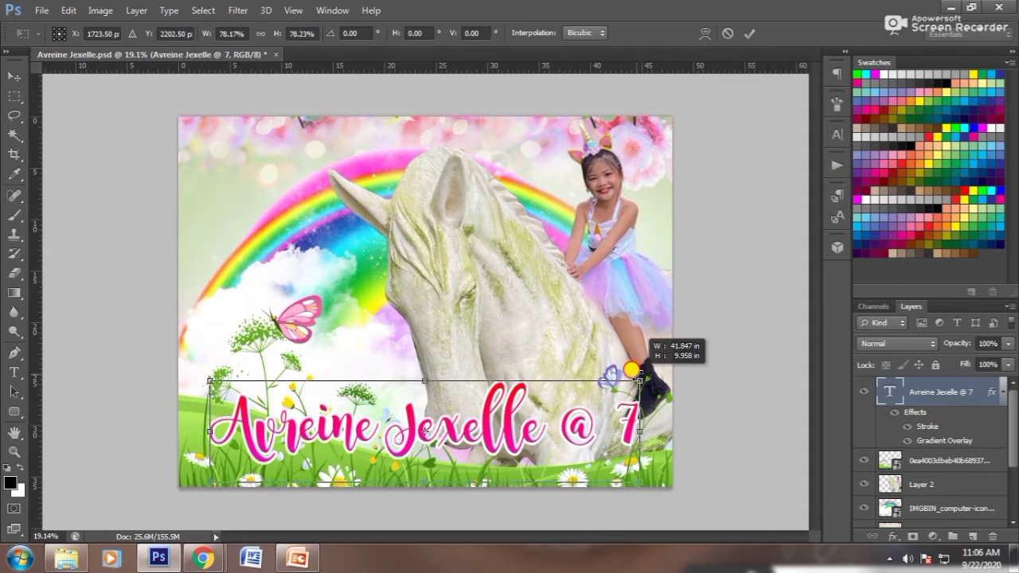
key("Return")
Step: Set the 7 to 600 pt in the character settings
double_click(651, 414)
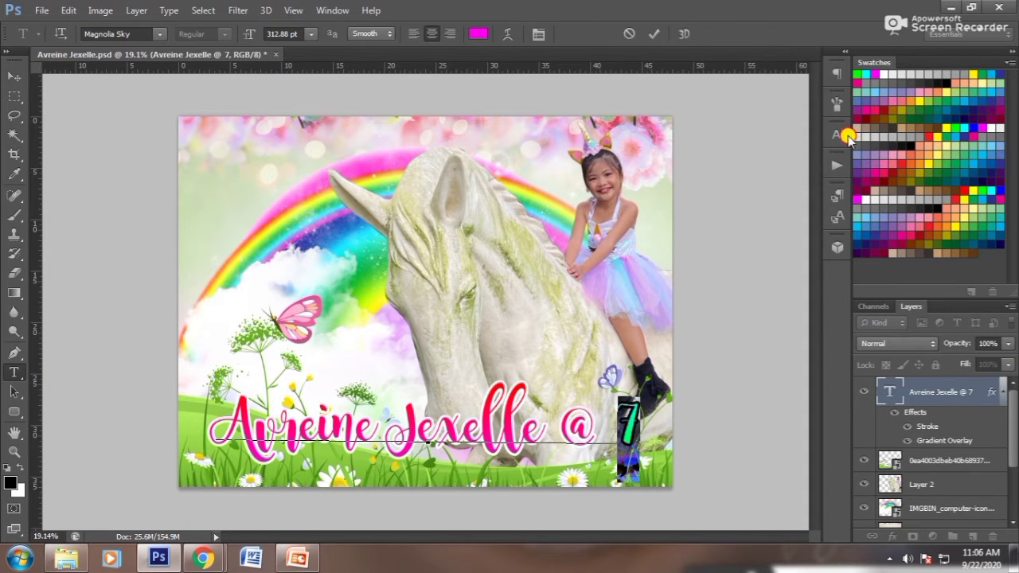
left_click(837, 134)
double_click(696, 164)
type("600")
key("Return")
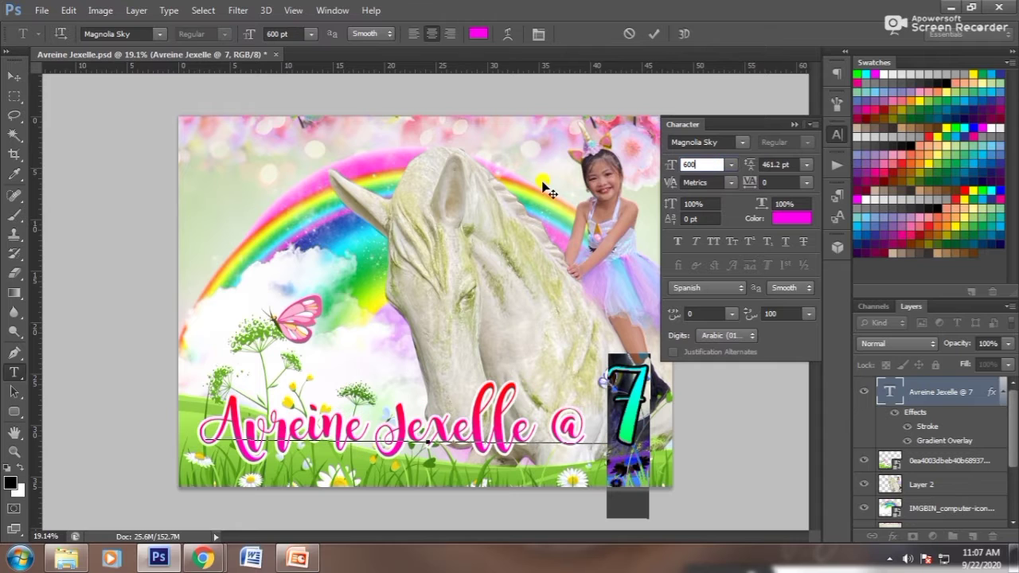
left_click(793, 124)
key("ctrl+Return")
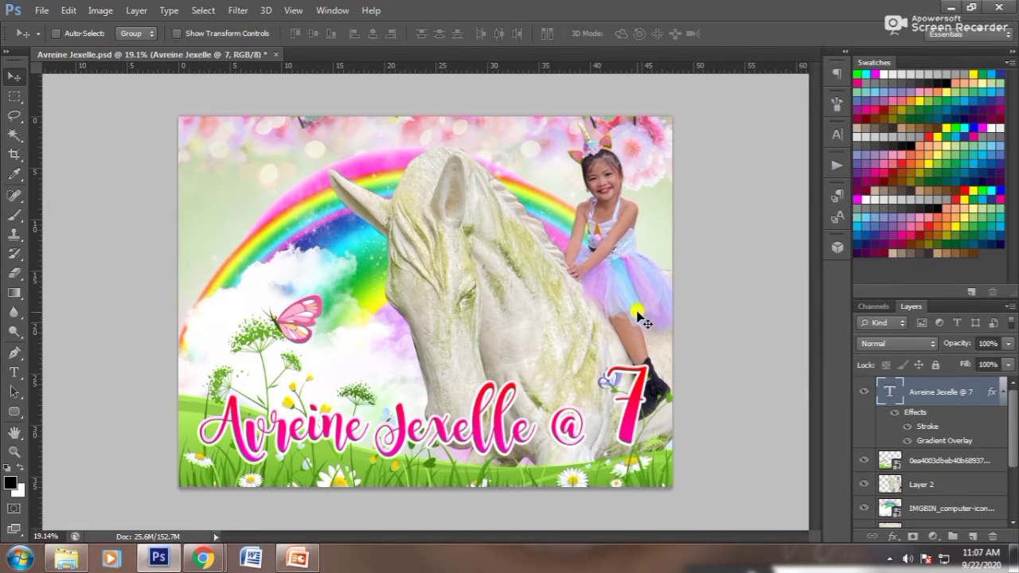
Step: Remove the space before the 7 and move the name text up slightly
double_click(604, 434)
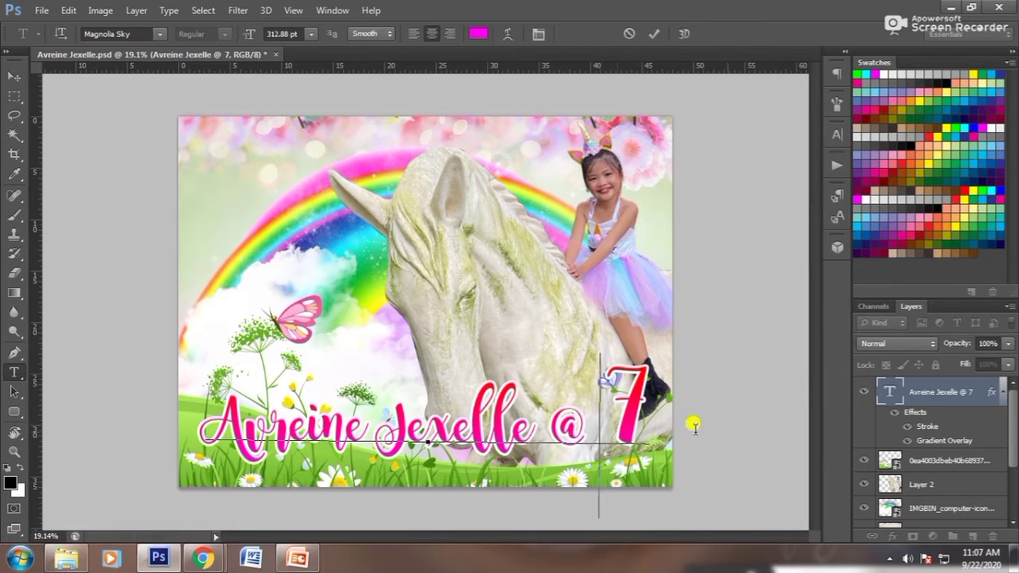
key("BackSpace")
key("ctrl+Return")
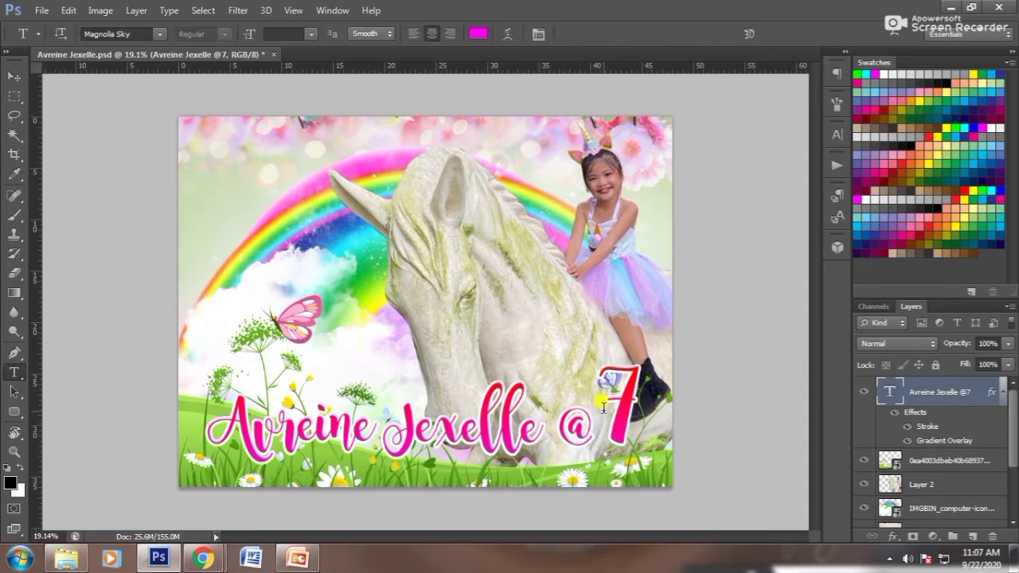
left_click(13, 77)
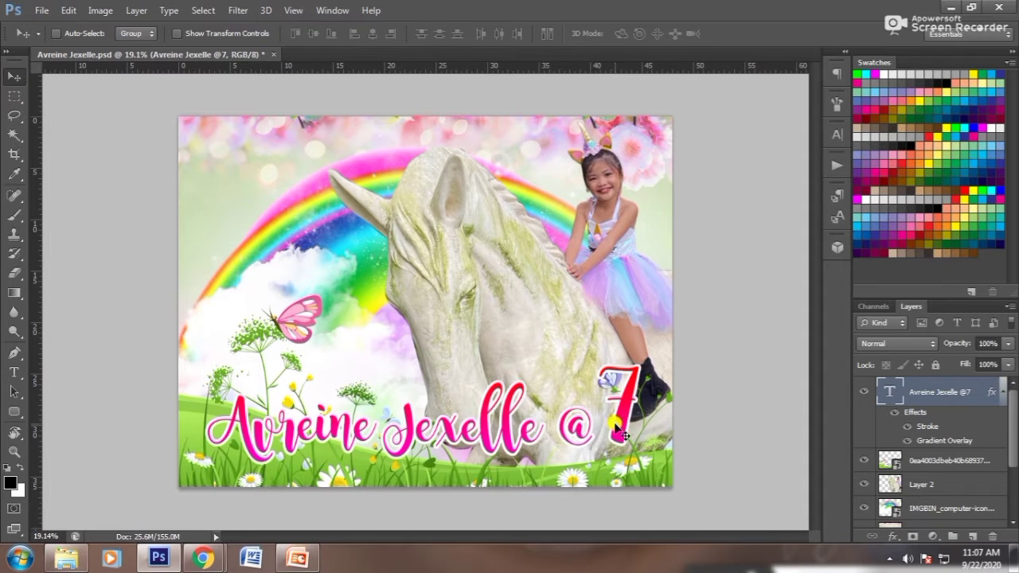
left_click_drag(619, 429, 620, 415)
Step: Delete the '@7' from the name text
key("t")
double_click(677, 410)
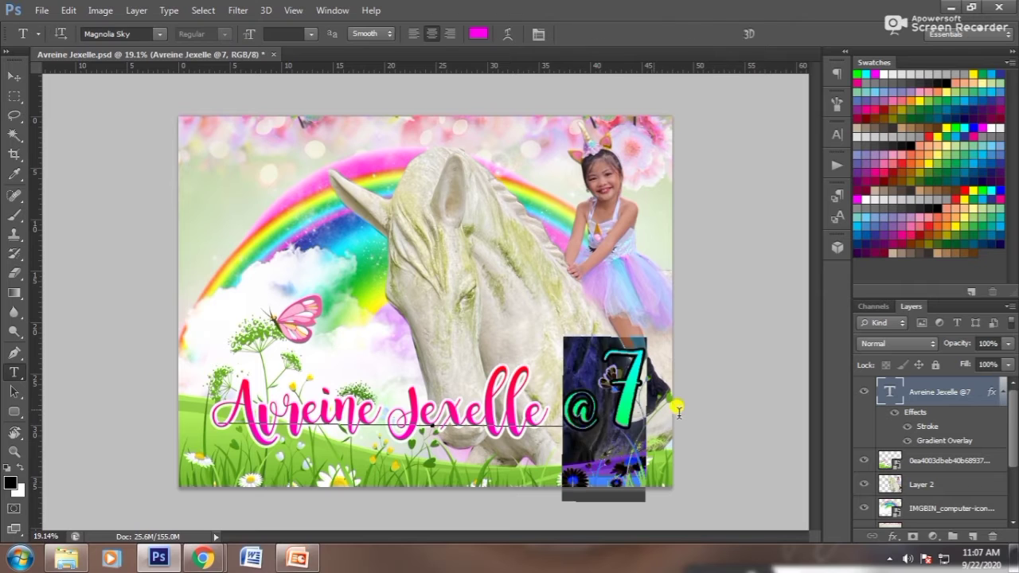
key("BackSpace")
key("BackSpace")
Step: Move the name higher, enlarge it slightly, and duplicate the name layer
left_click(13, 77)
left_click_drag(461, 429, 465, 440)
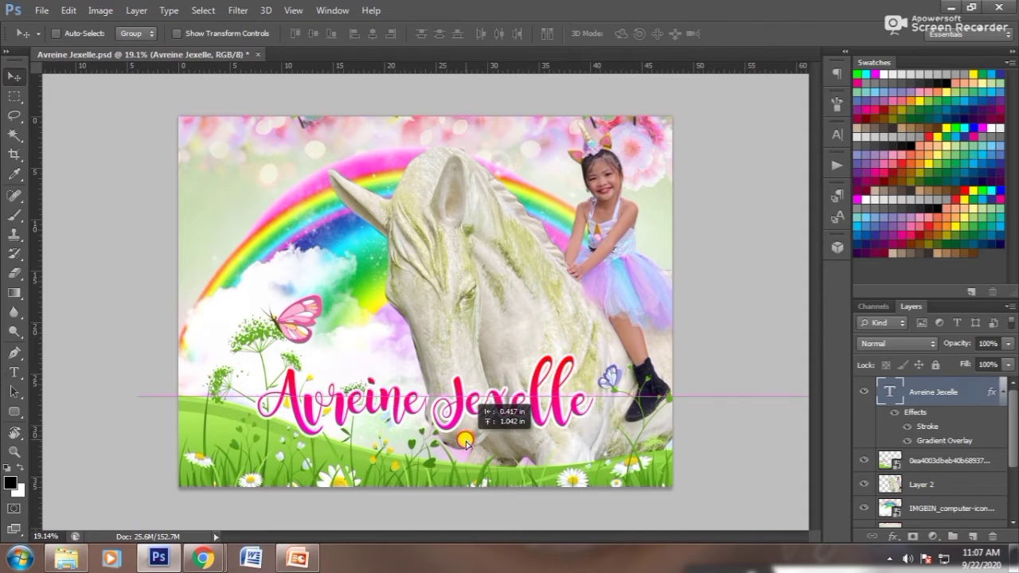
key("ctrl+t")
left_click_drag(613, 443, 620, 434)
key("Return")
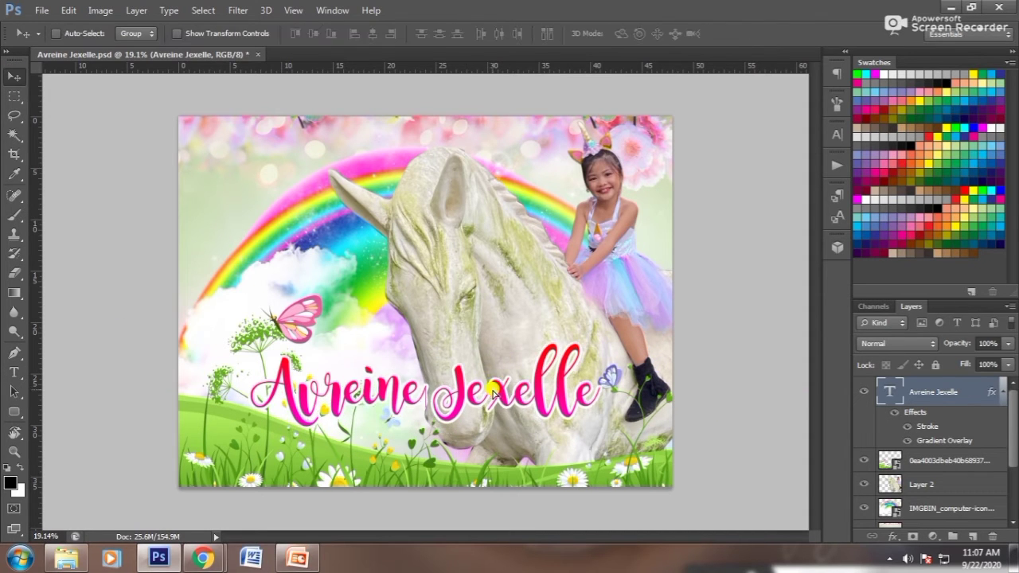
key("ctrl+j")
Step: Paste the outline-only style onto the original name and start a new text layer
right_click(931, 463)
left_click(675, 423)
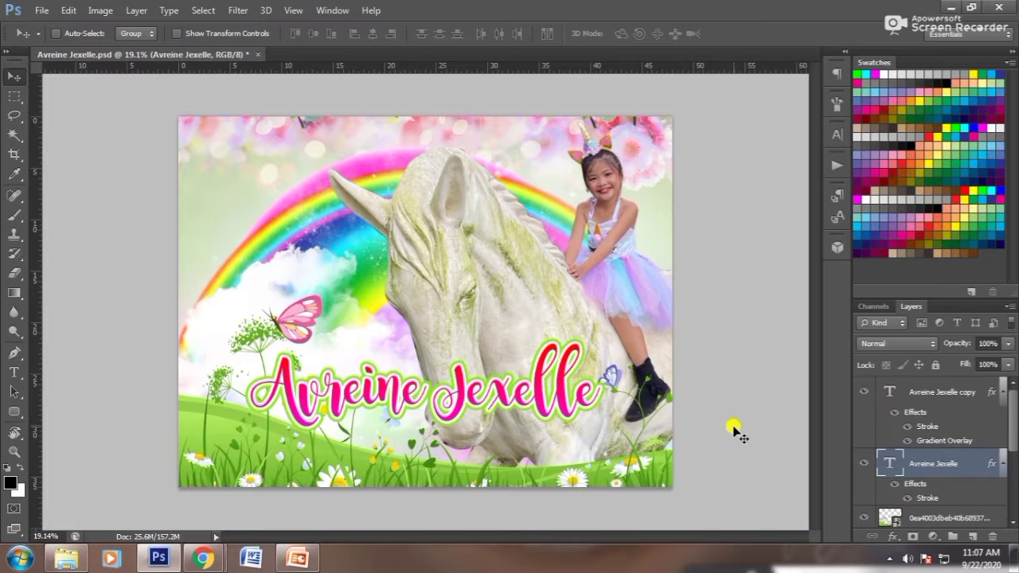
key("t")
left_click(422, 480)
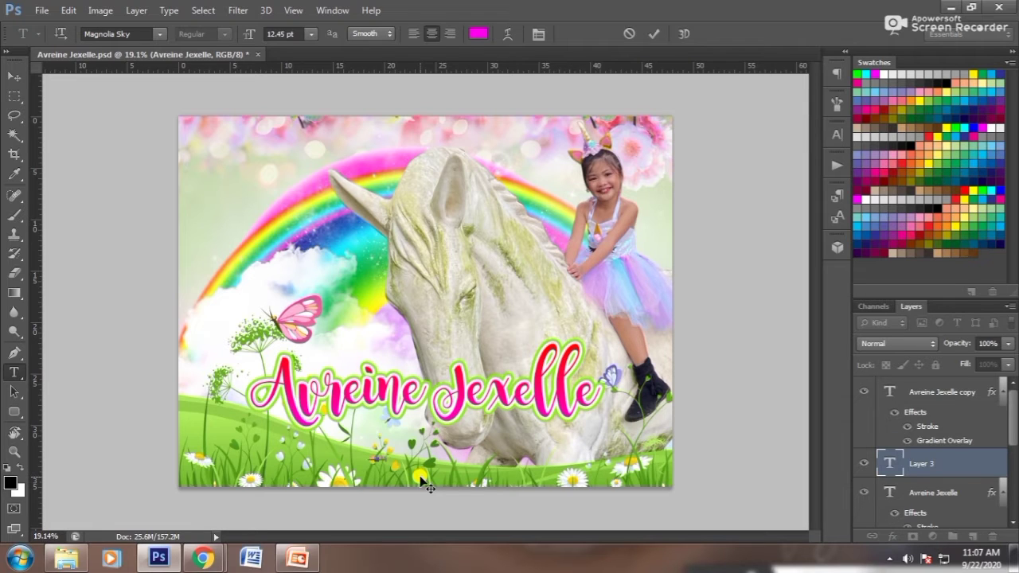
Step: Commit the 'Happy 7th Birtday' heading and scale it up to a readable size
left_click(13, 76)
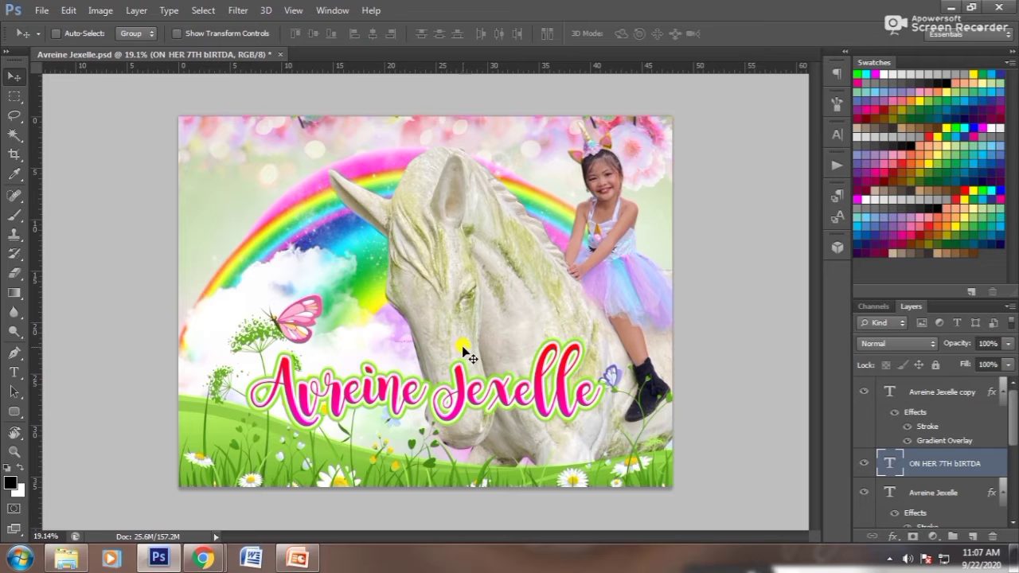
key("ctrl+d")
key("t")
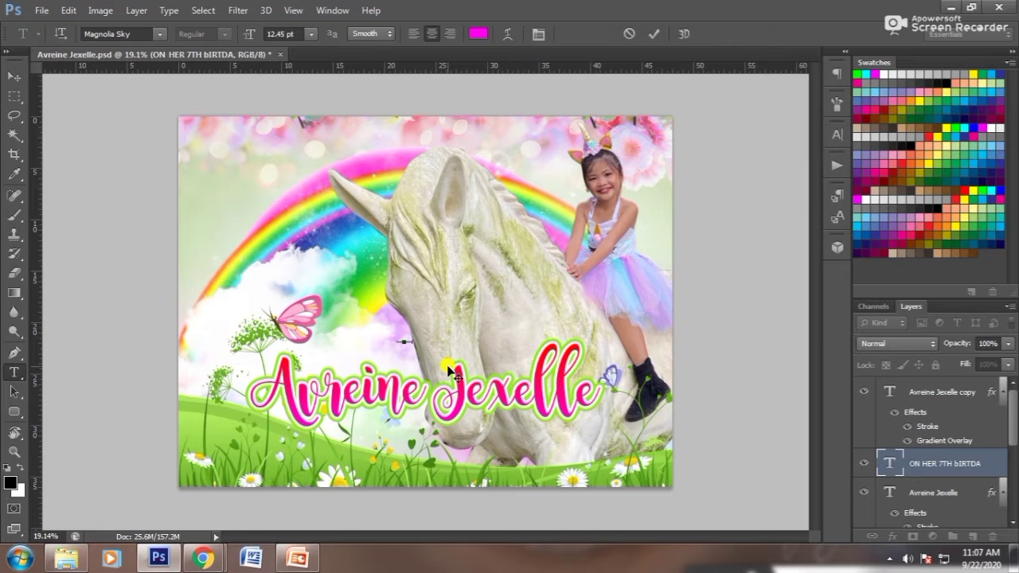
key("ctrl+Return")
left_click(9, 78)
key("ctrl+t")
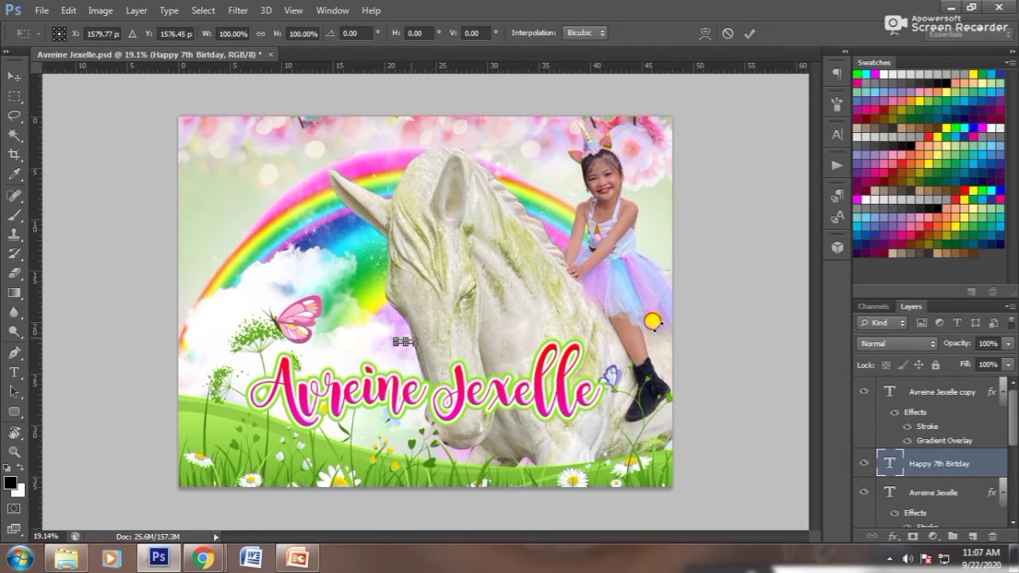
mouse_move(652, 321)
left_mouse_down()
mouse_move(633, 239)
mouse_move(571, 384)
left_mouse_up()
key("Return")
key("v")
Step: Place the heading above the name and set it in Calibri Bold
left_click_drag(625, 364, 621, 363)
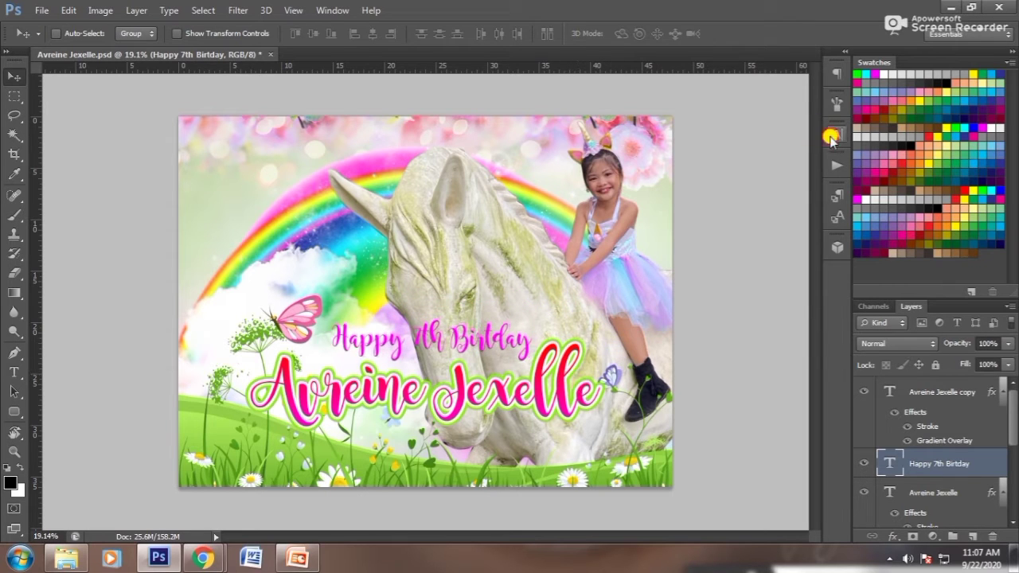
left_click(836, 134)
left_click(702, 142)
type("Calib")
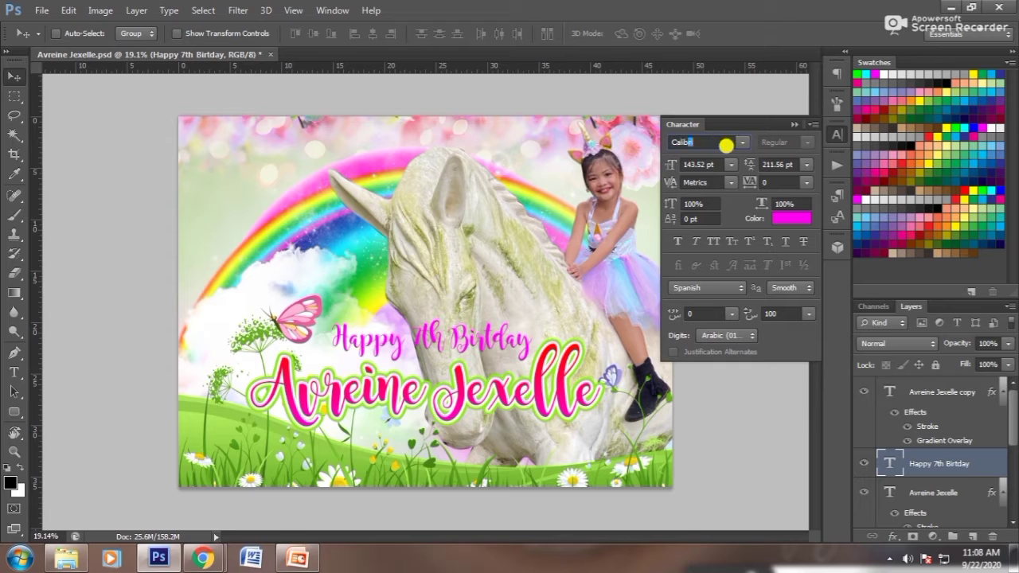
key("Return")
left_click(790, 152)
left_click(800, 185)
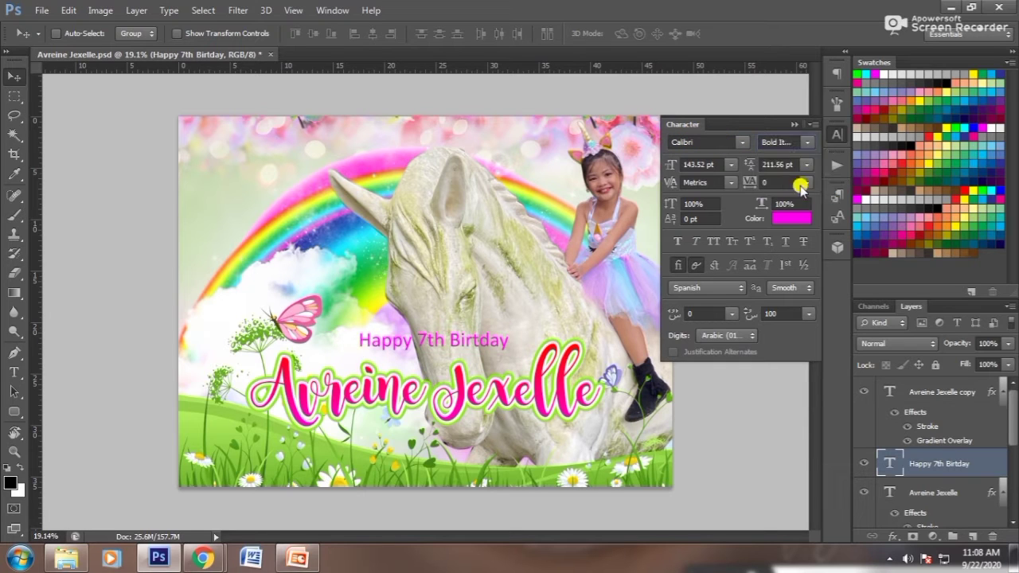
left_click(808, 141)
left_click(796, 170)
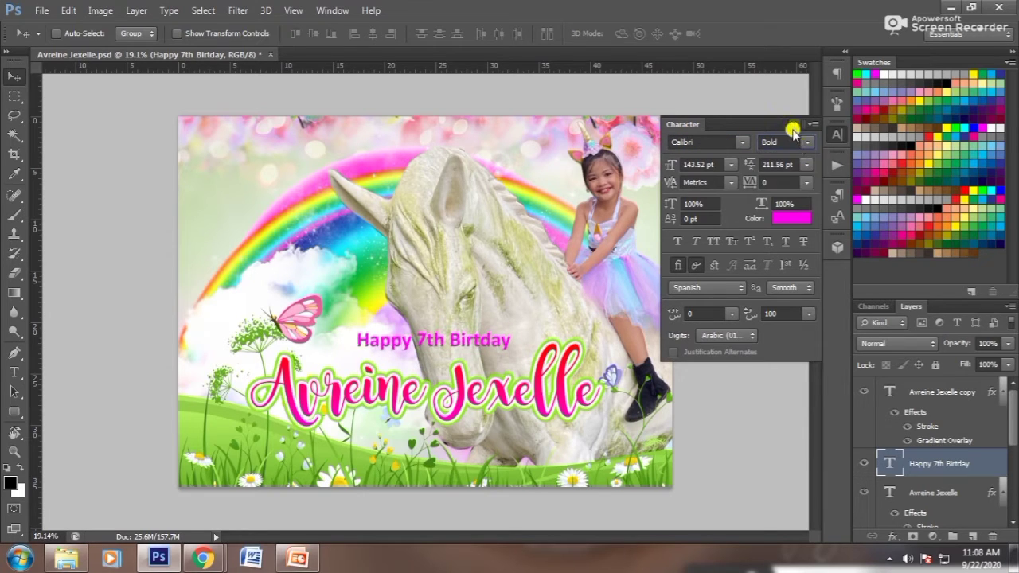
Step: Enlarge the heading to about 196 pt
key("ctrl+t")
left_click_drag(510, 350, 539, 355)
key("Return")
left_click(836, 134)
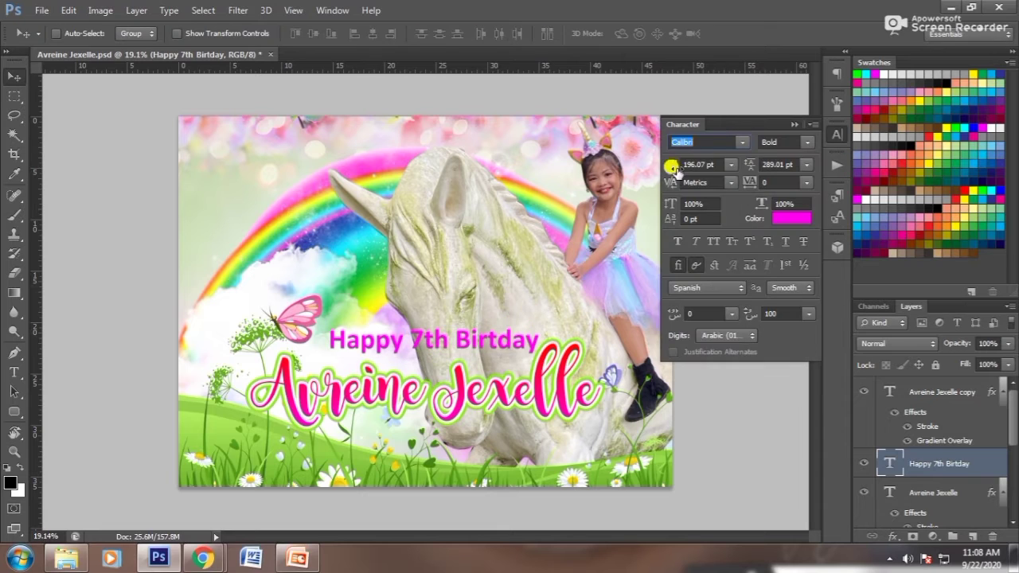
left_click(796, 126)
Step: Move all three text layers lower and enlarge them slightly together
left_click(932, 492, "ctrl")
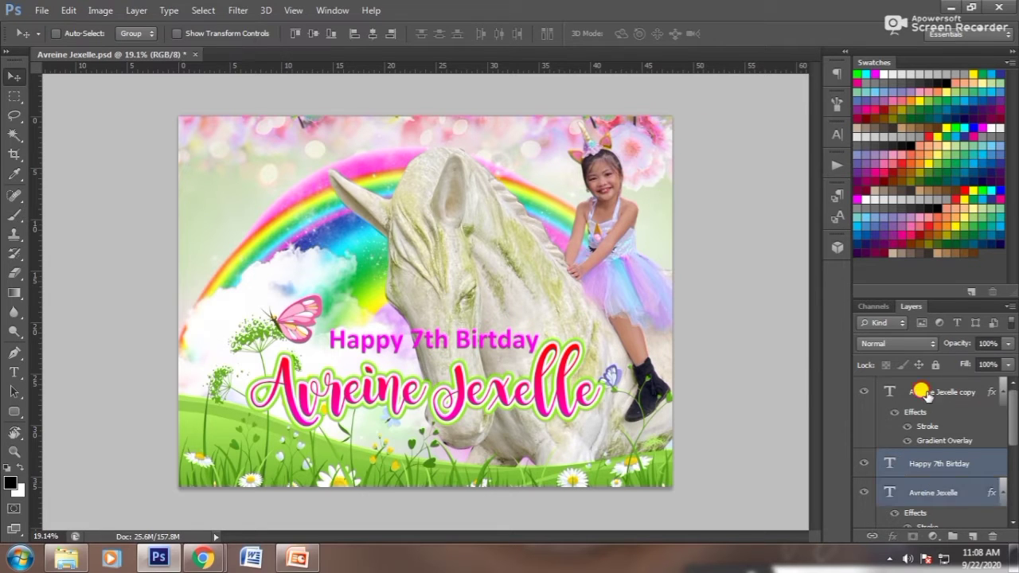
left_click(927, 392, "ctrl")
left_click_drag(553, 406, 561, 446)
key("ctrl+t")
left_click_drag(614, 468, 633, 476)
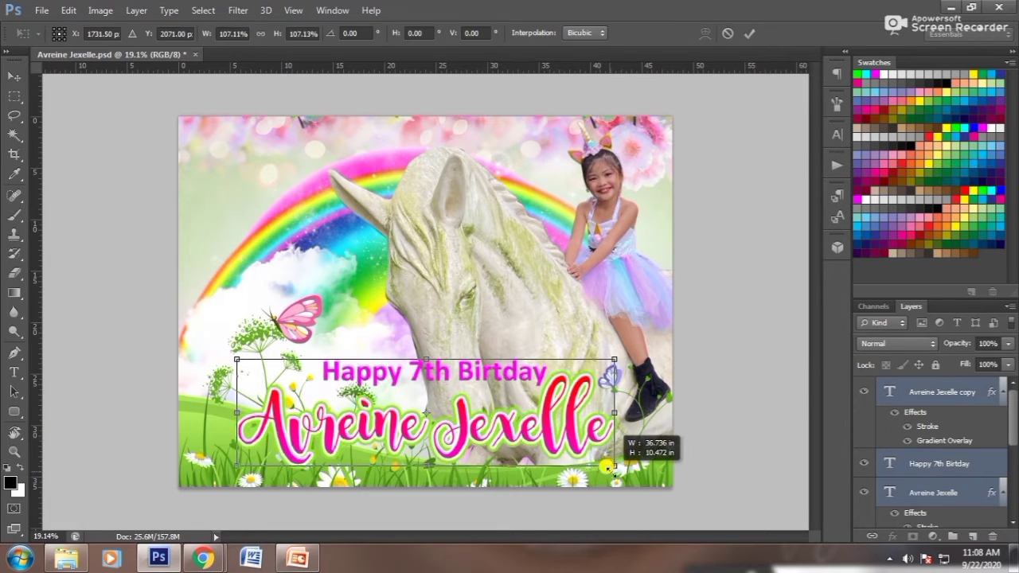
key("Return")
Step: Select the heading layer and nudge it slightly left
right_click(518, 396)
left_click(518, 391)
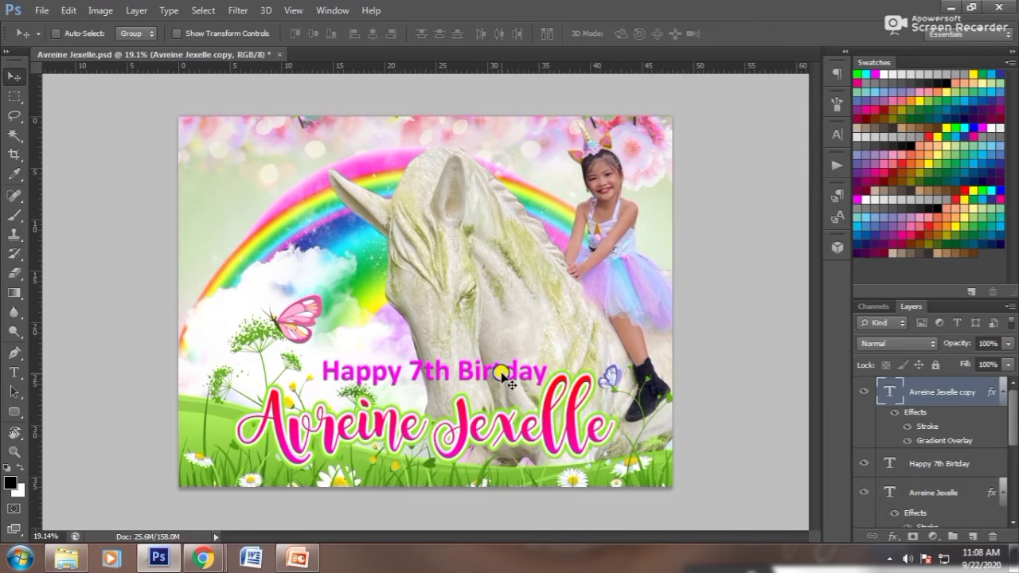
right_click(494, 366)
left_click(517, 387)
mouse_move(516, 379)
left_mouse_down()
mouse_move(495, 382)
mouse_move(504, 386)
left_mouse_up()
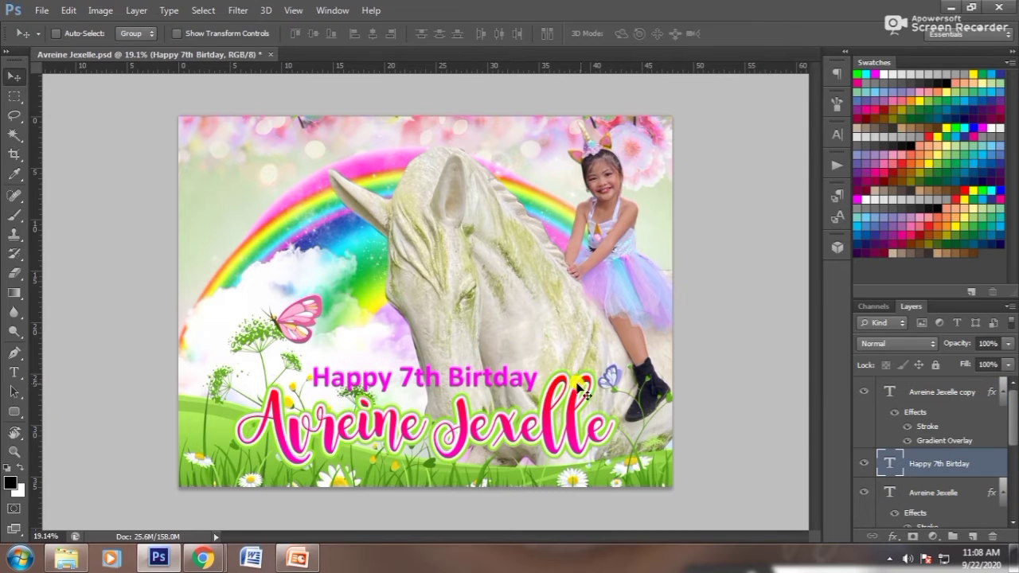
left_click_drag(579, 386, 574, 387)
Step: Add a white Stroke effect positioned Outside to the heading
left_click(892, 536)
left_click(836, 393)
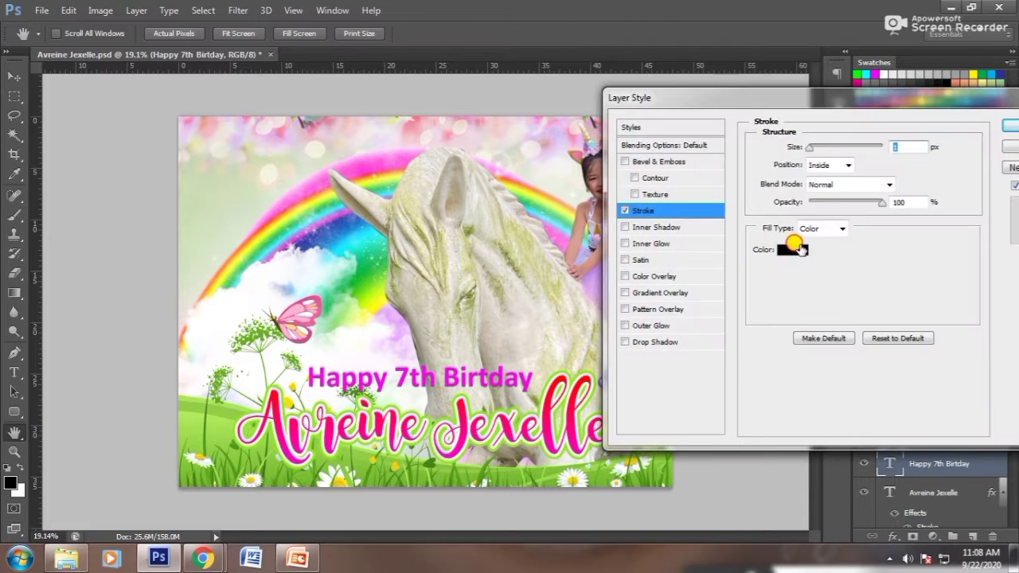
left_click(792, 249)
left_click(921, 133)
left_click(847, 165)
left_click(822, 177)
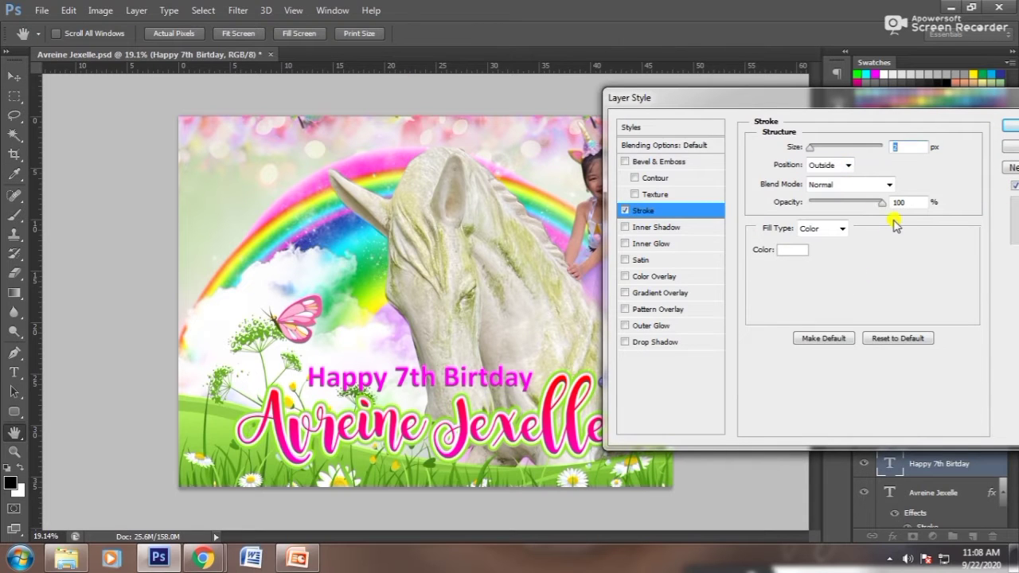
key("Return")
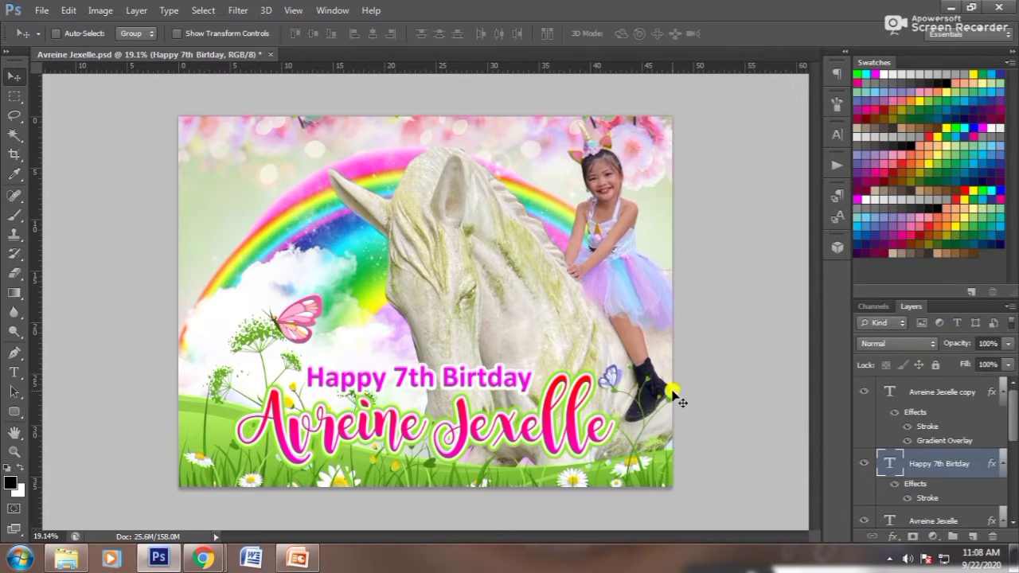
Step: Change the heading font to Jellee Bold
left_click(836, 134)
left_click(742, 142)
scroll(875, 223, "up", 5)
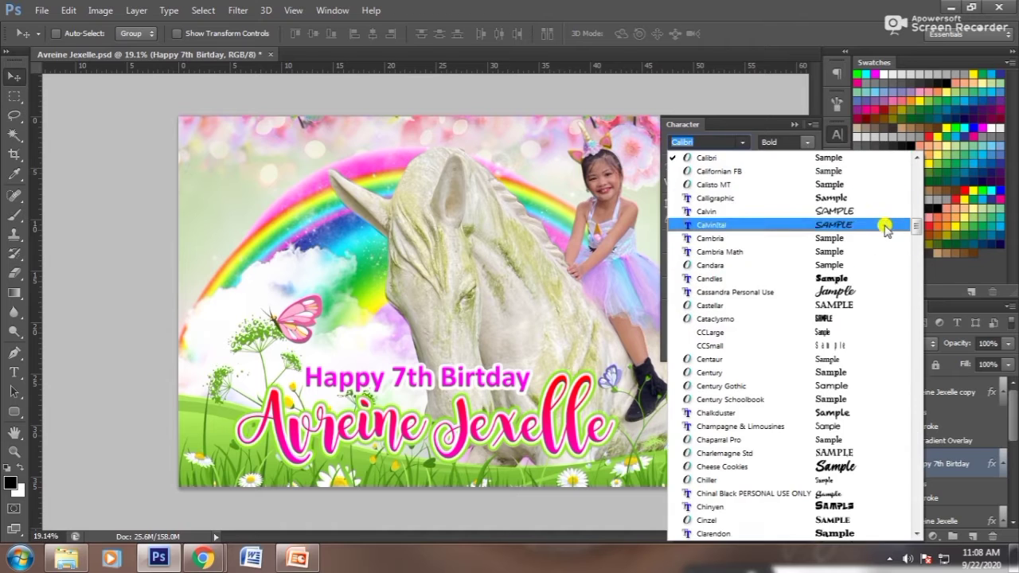
left_click(875, 200)
key("Down")
key("Down")
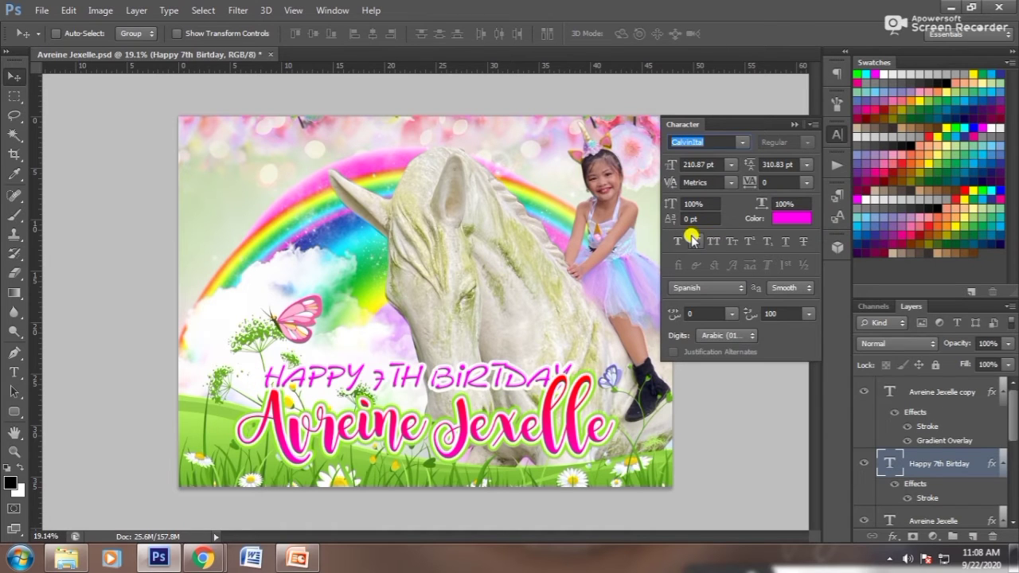
type("Jellee")
key("Return")
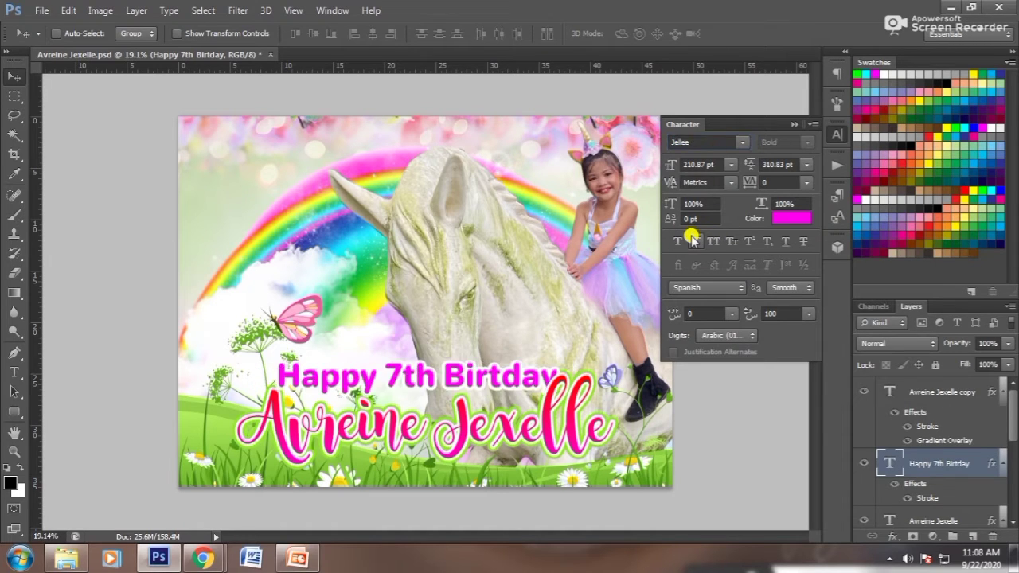
left_click(471, 311)
Step: Scale the heading down to about 85%, leaving the name text unchanged
key("ctrl+t")
left_click_drag(555, 355, 529, 367)
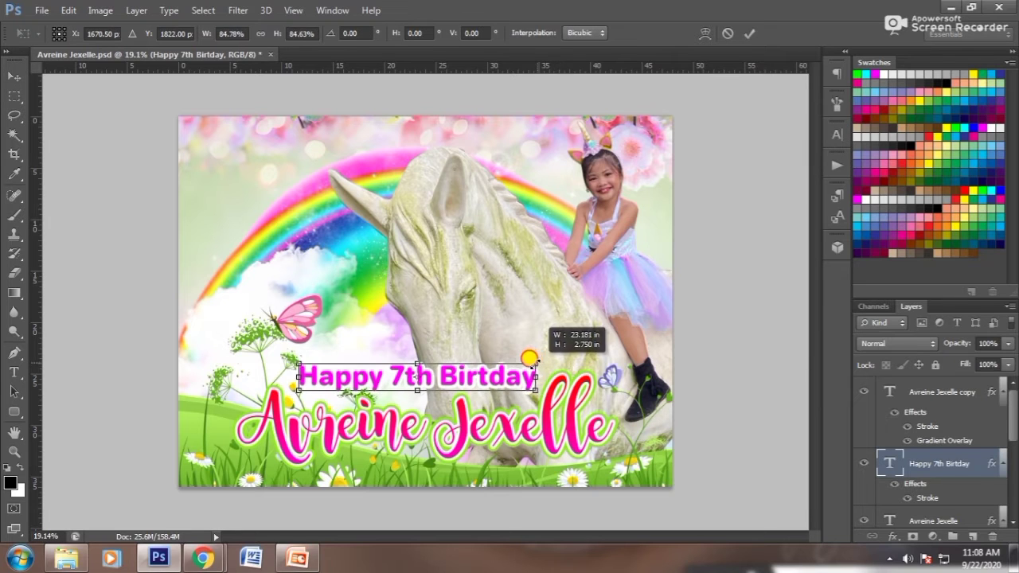
key("Return")
key("t")
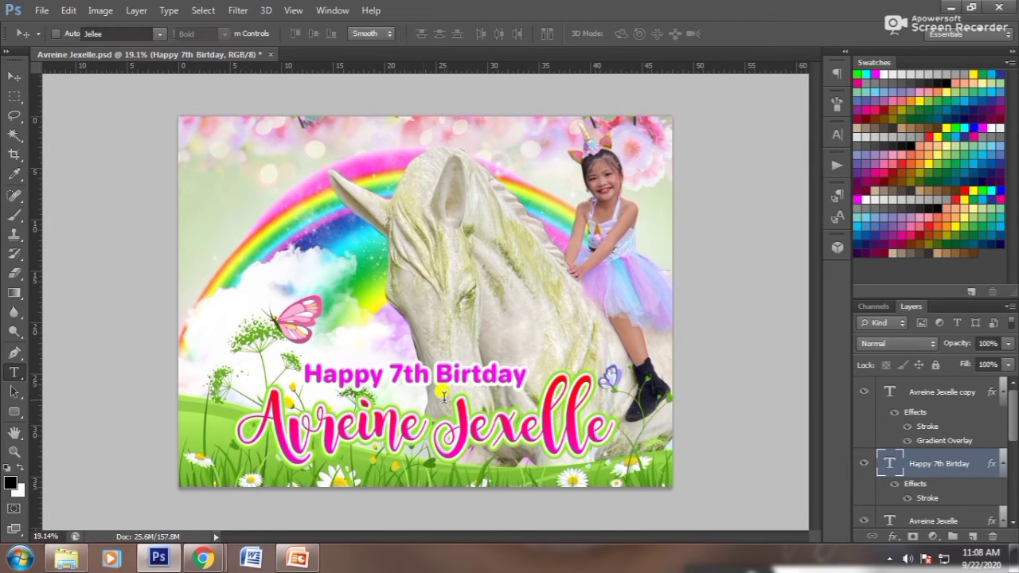
left_click(408, 374)
key("Escape")
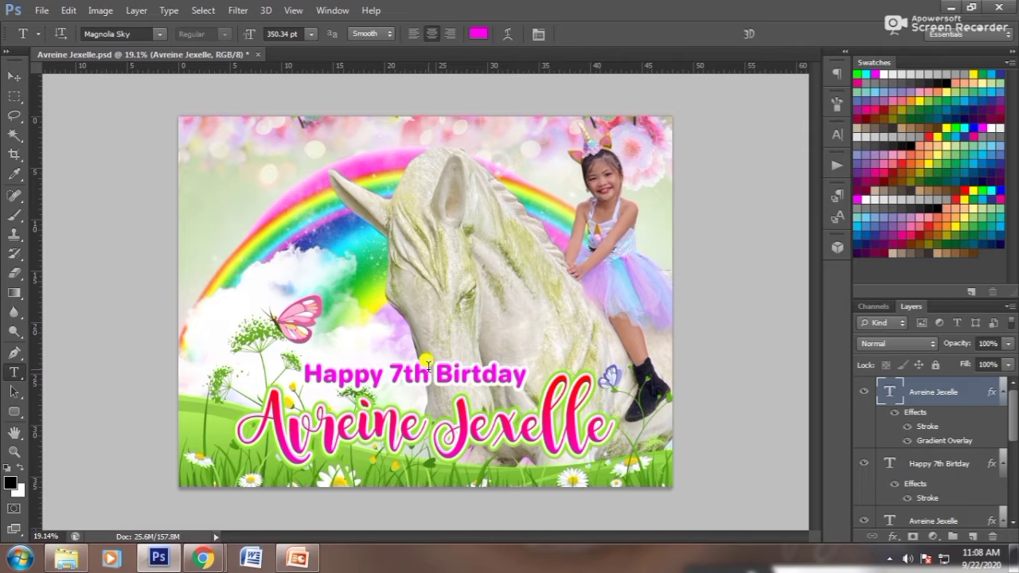
Step: Make the 'th' after 7 in the heading superscript
left_click(406, 368)
left_click(837, 135)
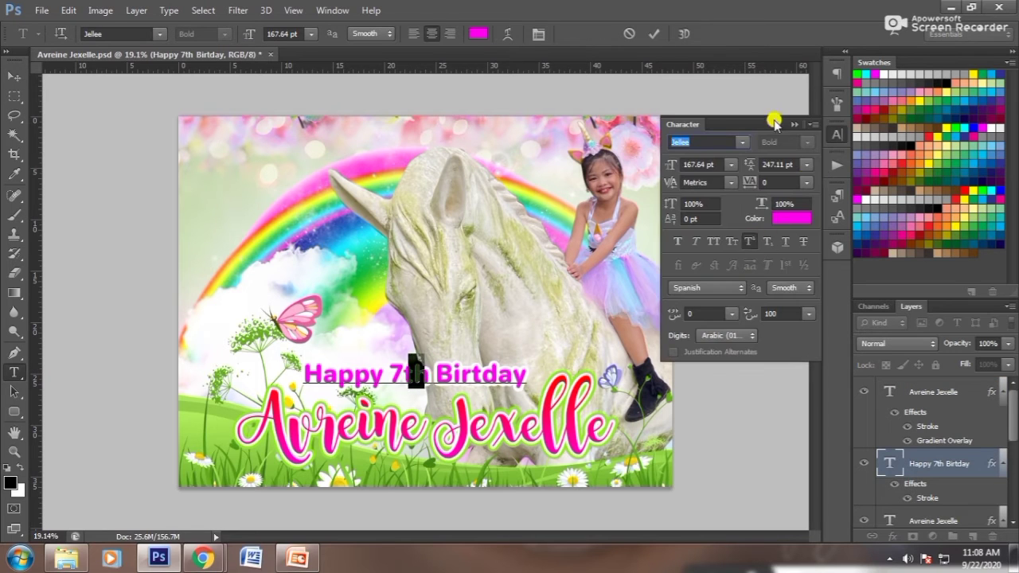
left_click(794, 124)
left_click(26, 80)
Step: Resize the heading text to about 90%
key("ctrl+t")
mouse_move(524, 360)
left_mouse_down()
mouse_move(528, 339)
mouse_move(521, 352)
left_mouse_up()
key("Return")
key("ctrl+t")
key("Return")
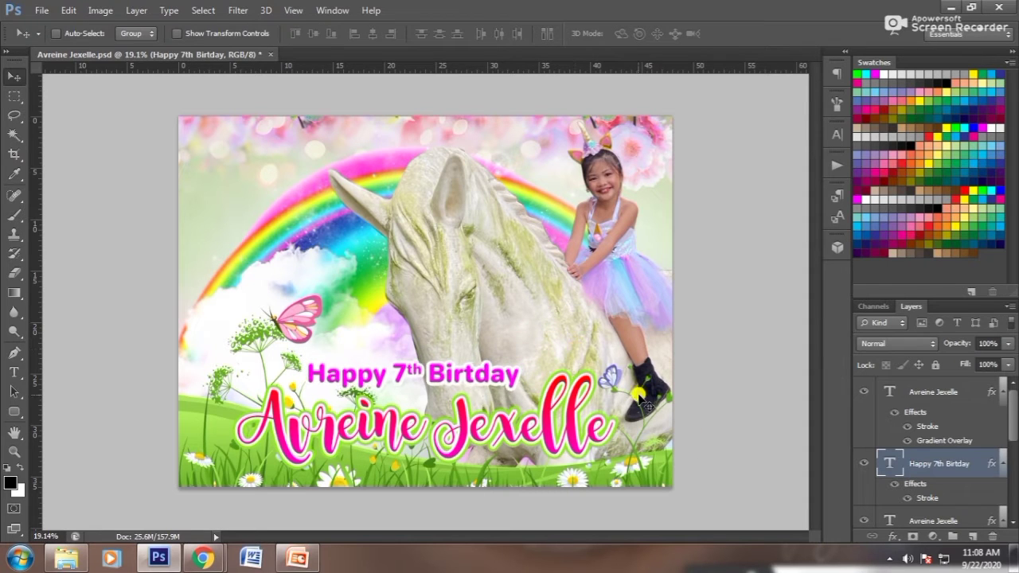
Step: Select the child's name text layer from the canvas layer list
right_click(510, 415)
left_click(564, 420)
right_click(503, 414)
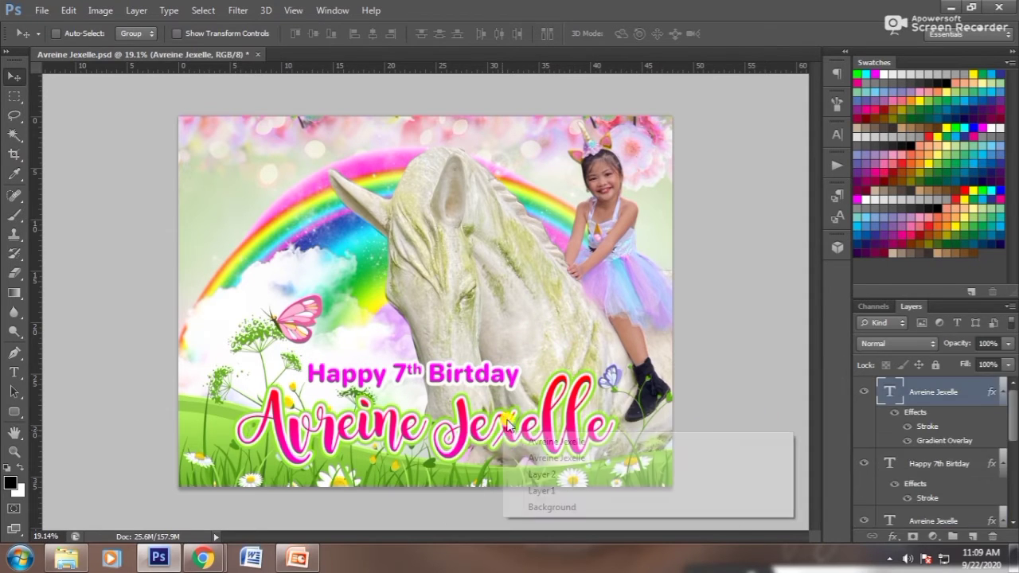
left_click(641, 424)
Step: Enlarge the '7th' in the heading to 200 in the Character settings
key("t")
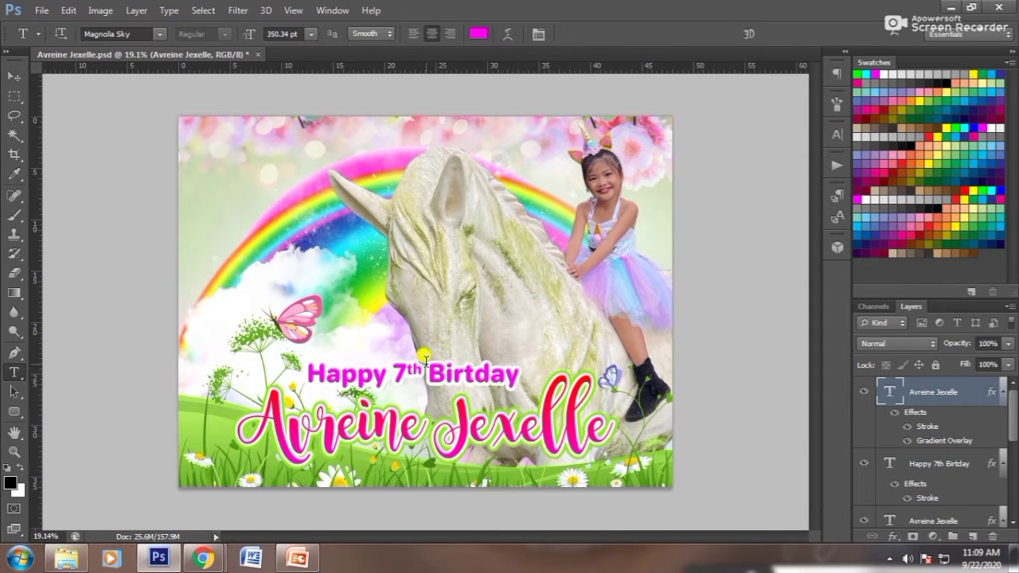
left_click(402, 362)
left_click(836, 133)
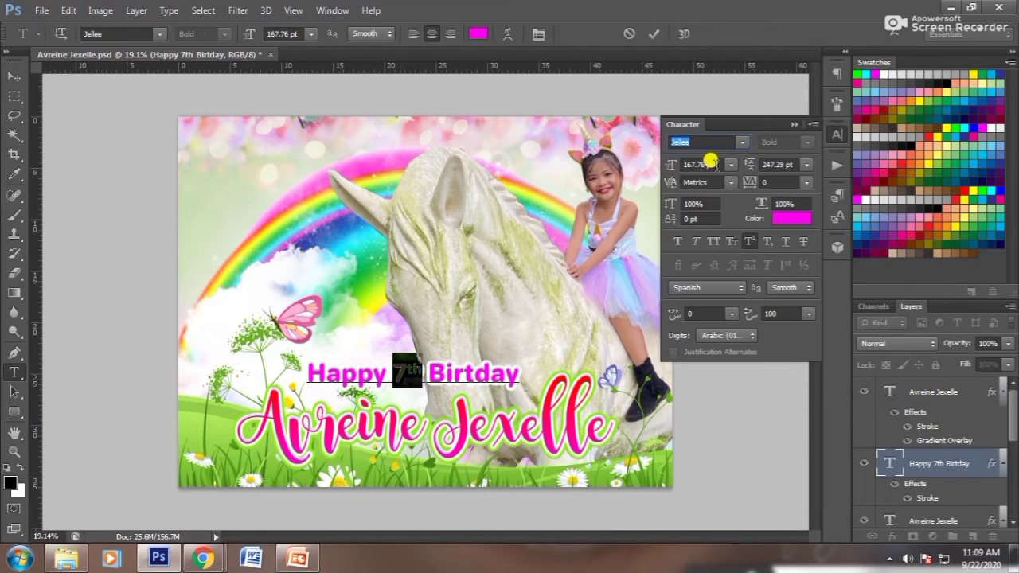
type("200")
left_click(833, 137)
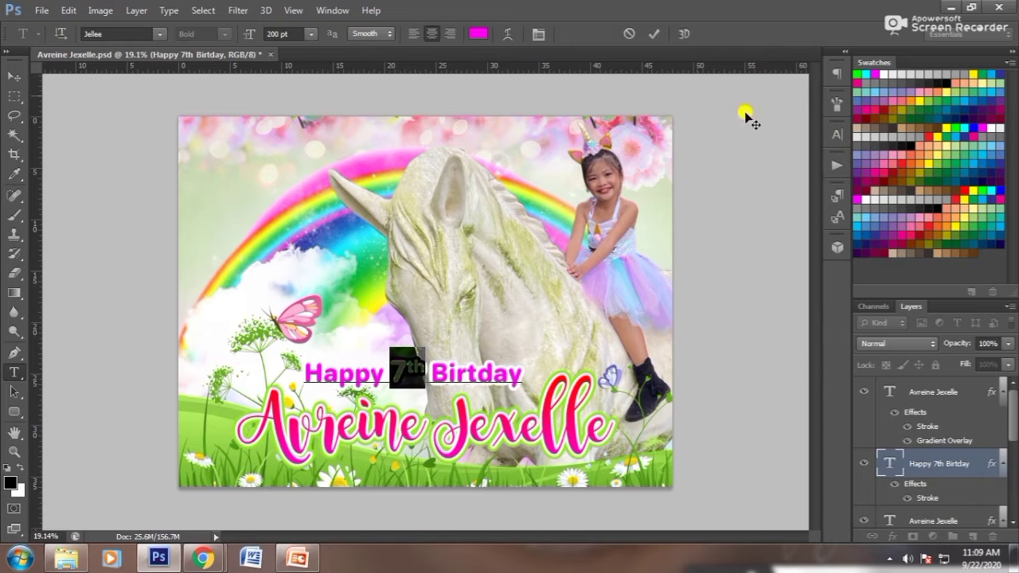
left_click(14, 75)
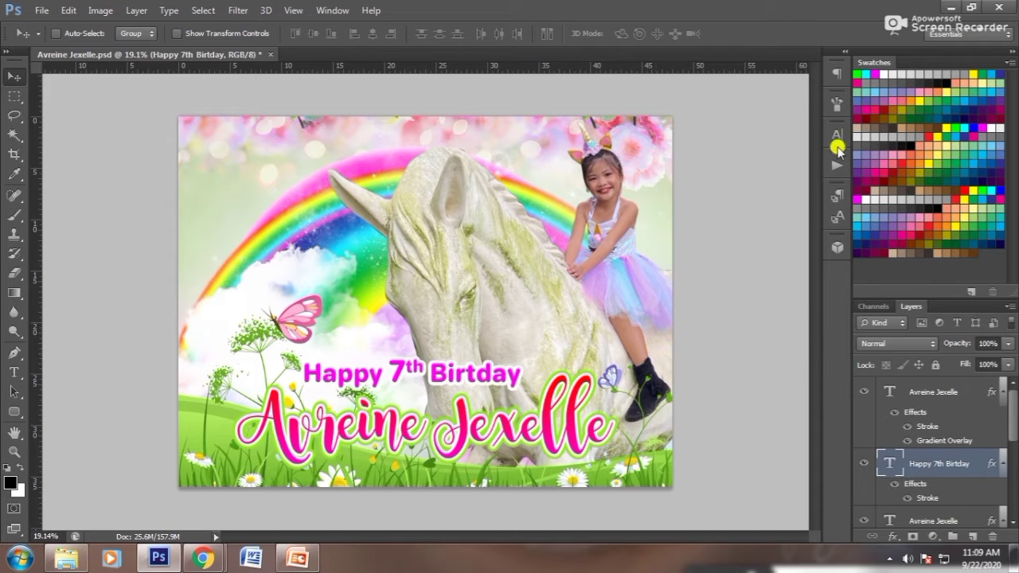
Step: Close the Character panel and save the birthday design
left_click(836, 134)
left_click(792, 218)
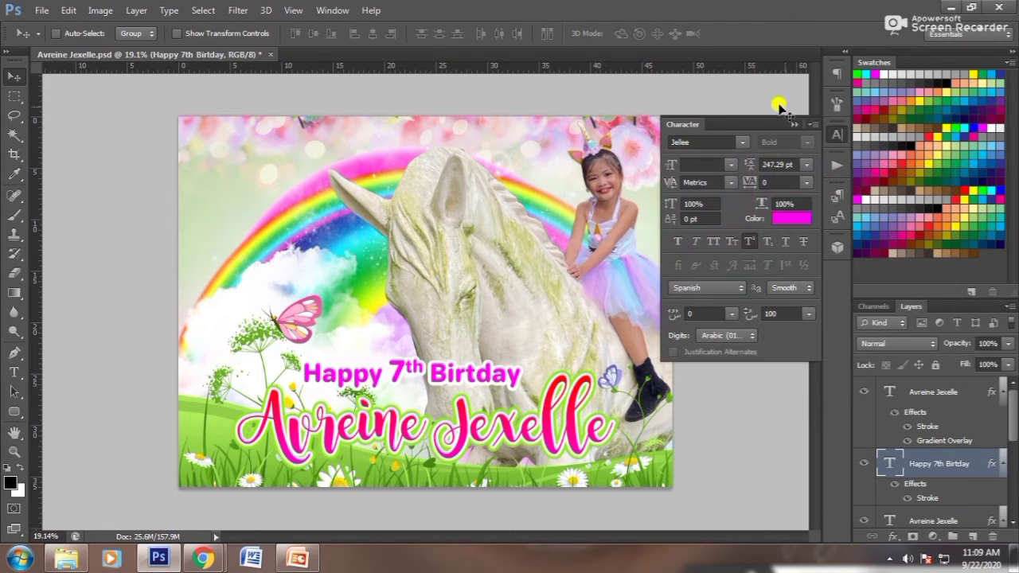
left_click(837, 134)
right_click(500, 260)
left_click(537, 267)
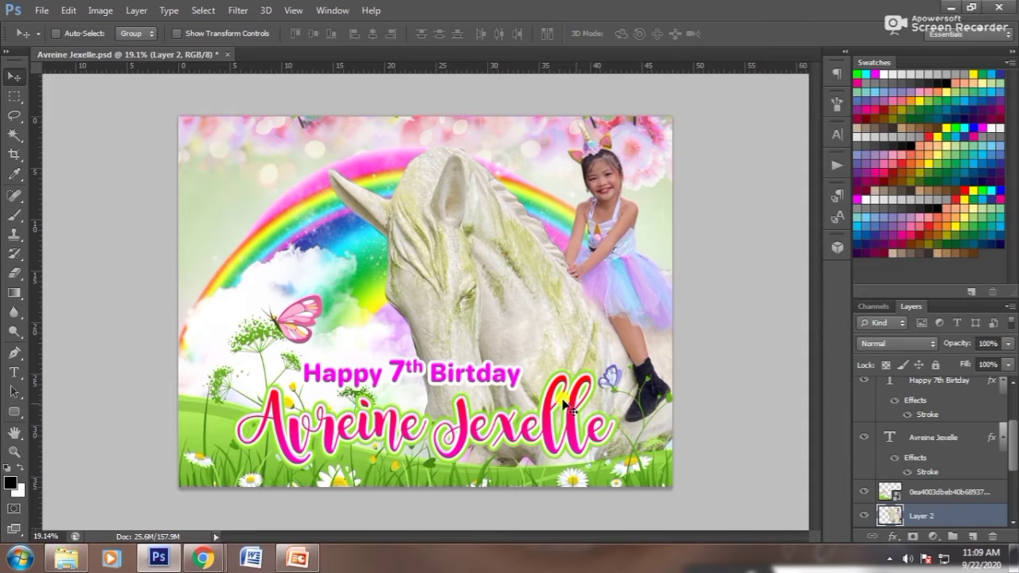
key("ctrl+shift+s")
key("Return")
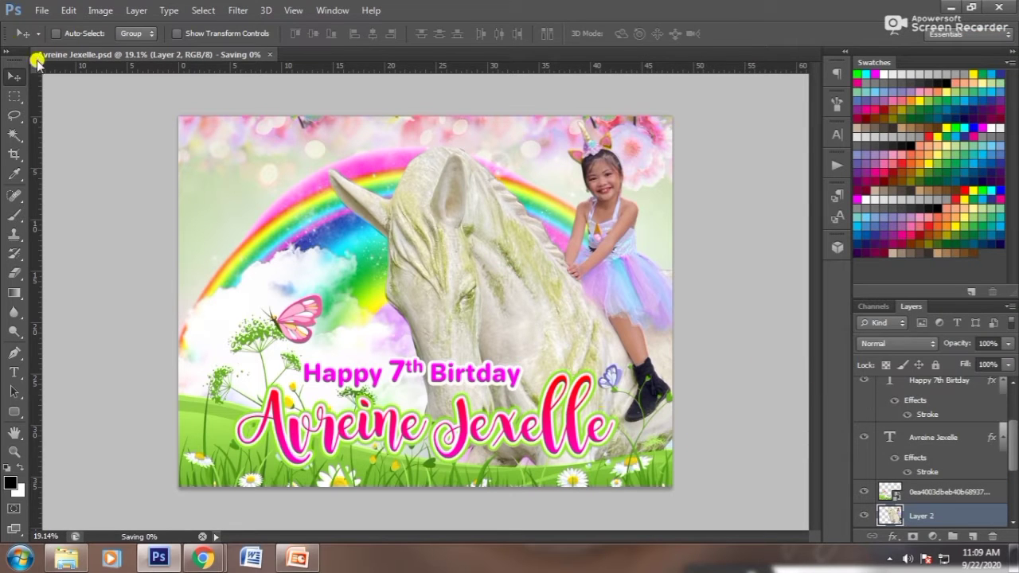
right_click(16, 94)
left_click(66, 557)
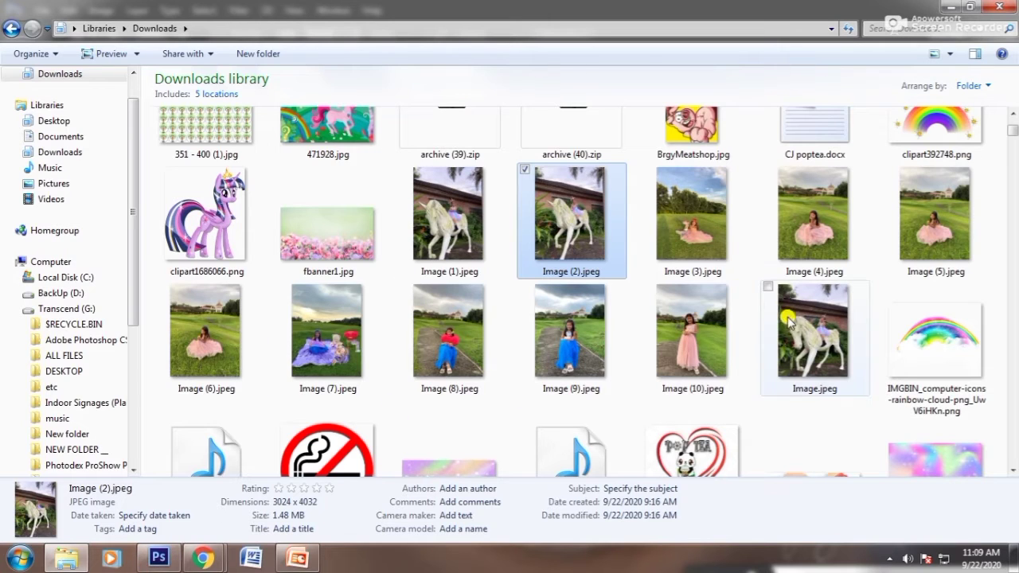
mouse_move(813, 330)
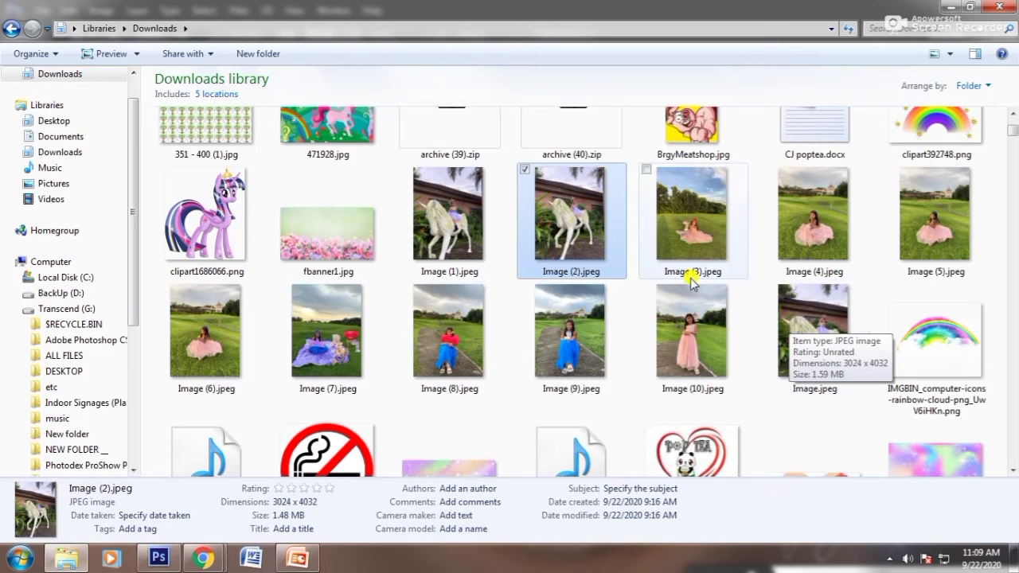
Step: Browse the Downloads photos in Explorer, then return to the Photoshop design
left_click(158, 560)
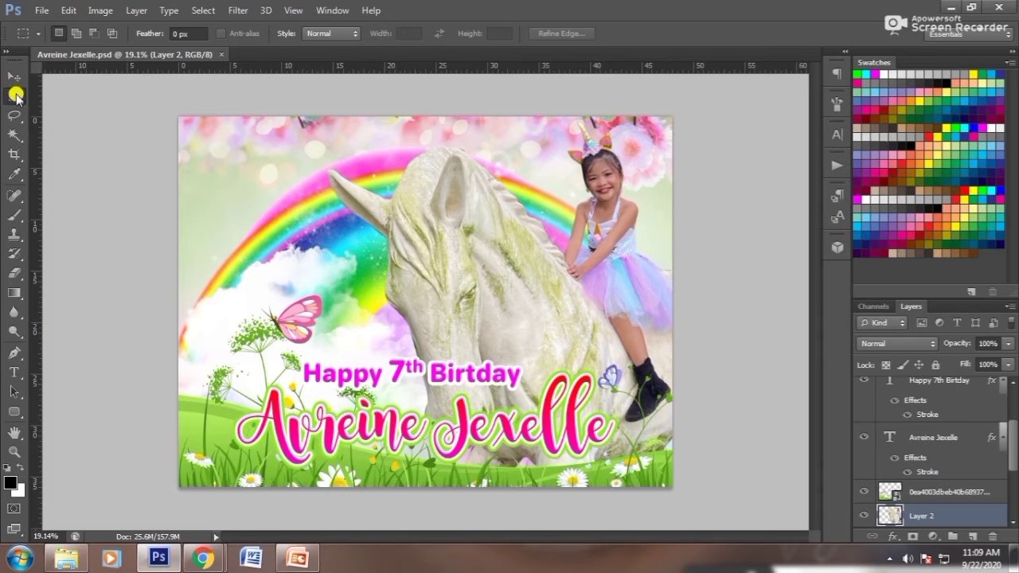
Step: Draw an elliptical circle near the top-left on a new layer and fill it white
right_click(16, 95)
left_click(79, 107)
left_click_drag(184, 140, 255, 209)
key("ctrl+shift+n")
key("Return")
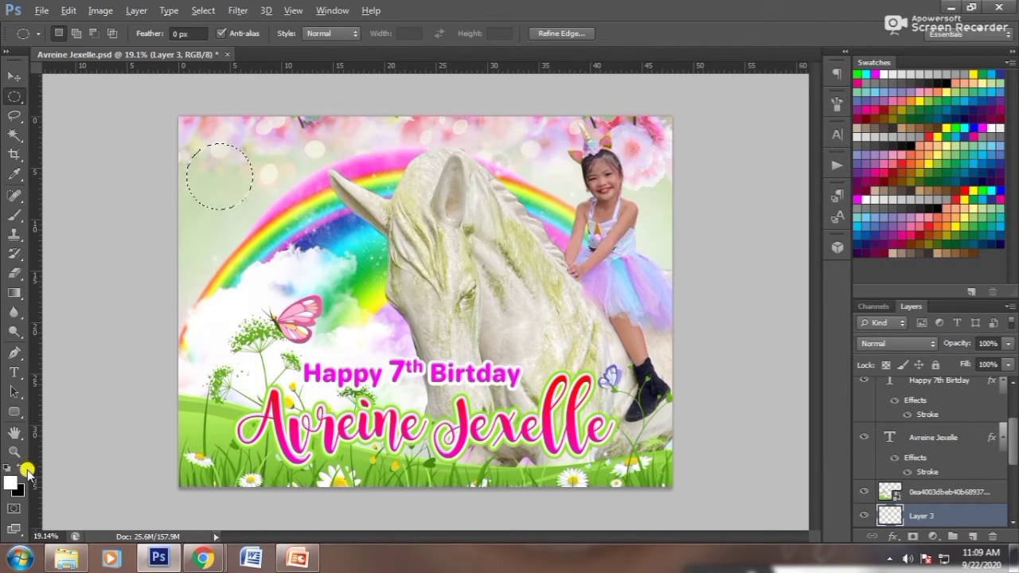
key("alt+BackSpace")
Step: Duplicate the white circle and arrange the copies, shrinking the second one slightly
left_click(32, 77)
mouse_move(199, 173)
left_mouse_down()
mouse_move(306, 219)
mouse_move(240, 259)
mouse_move(365, 300)
mouse_move(259, 354)
left_mouse_up()
key("ctrl+bracketright")
key("ctrl+bracketright")
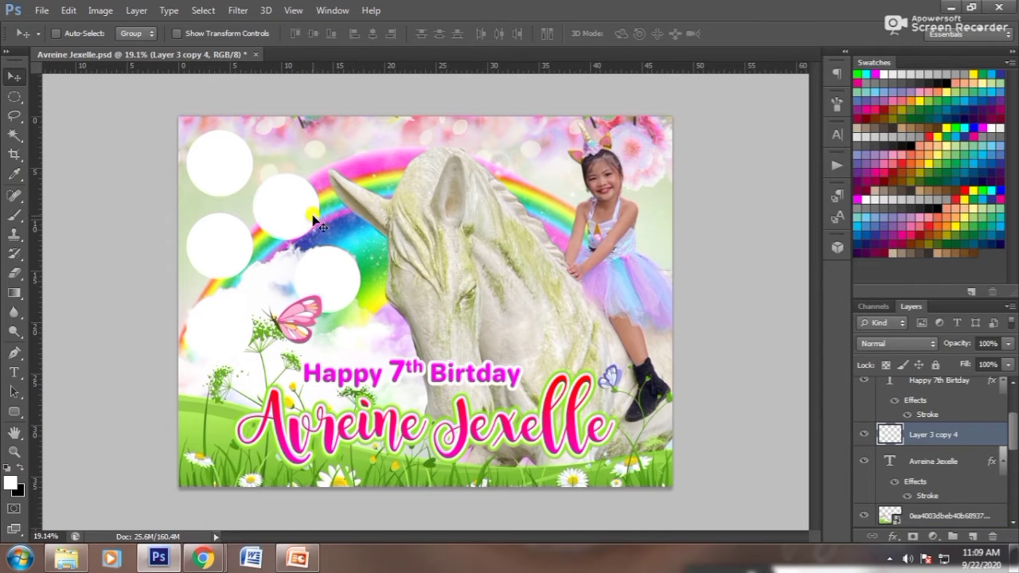
left_click_drag(223, 165, 228, 154, "ctrl")
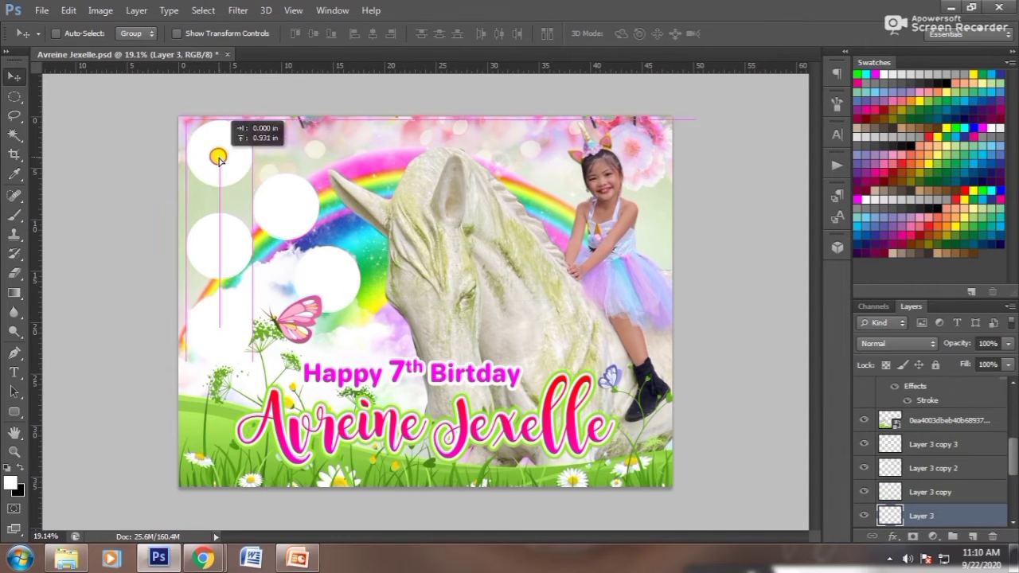
left_click_drag(278, 209, 278, 180, "ctrl")
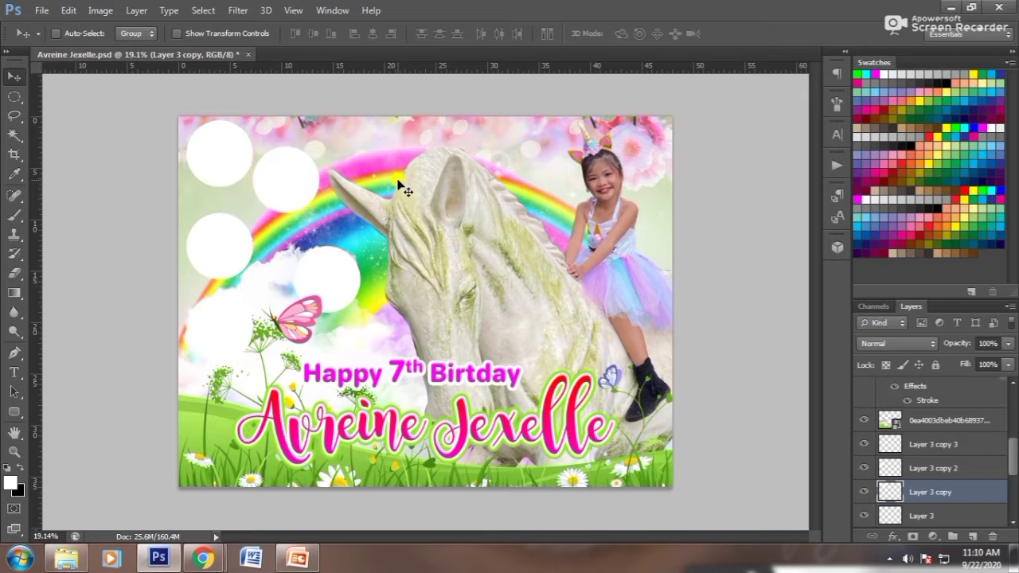
key("ctrl+t")
left_click_drag(319, 147, 312, 144)
key("Return")
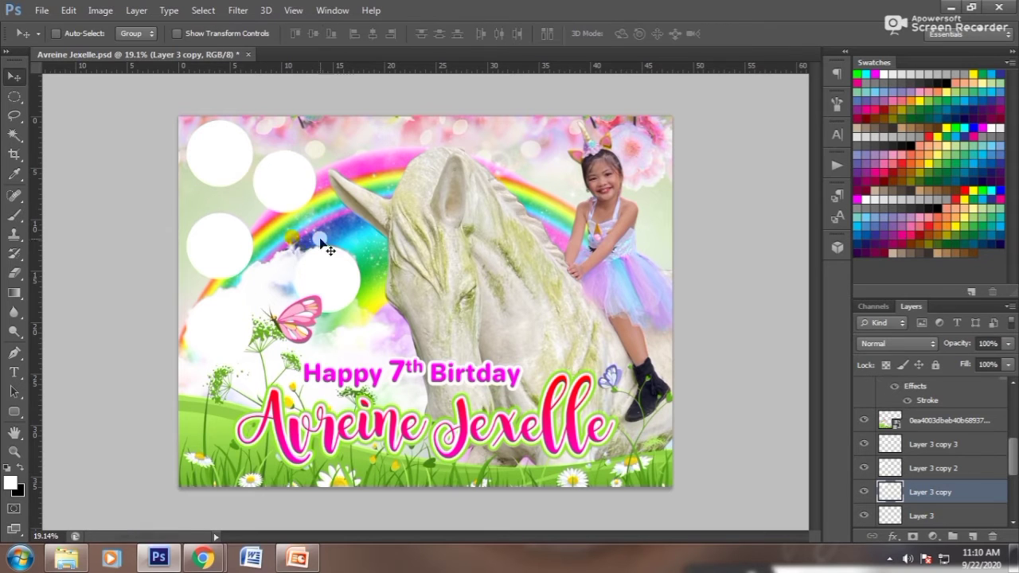
left_click_drag(239, 256, 237, 243, "ctrl")
Step: Move the lower-right circle upward and reapply its transform
right_click(286, 258)
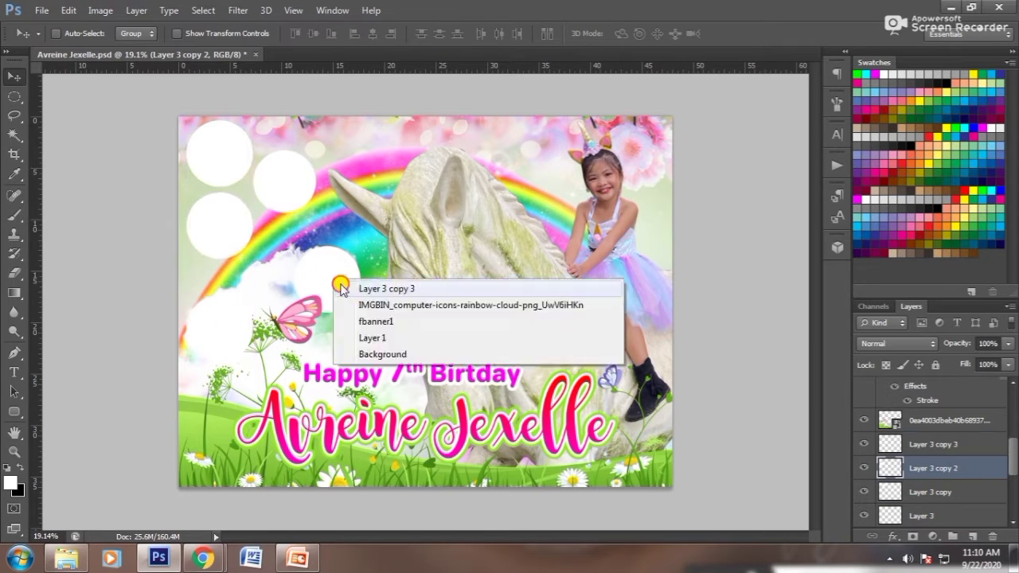
left_click(330, 266)
mouse_move(335, 279)
left_mouse_down()
mouse_move(334, 248)
mouse_move(270, 281)
mouse_move(295, 299)
left_mouse_up()
key("ctrl+t")
key("Return")
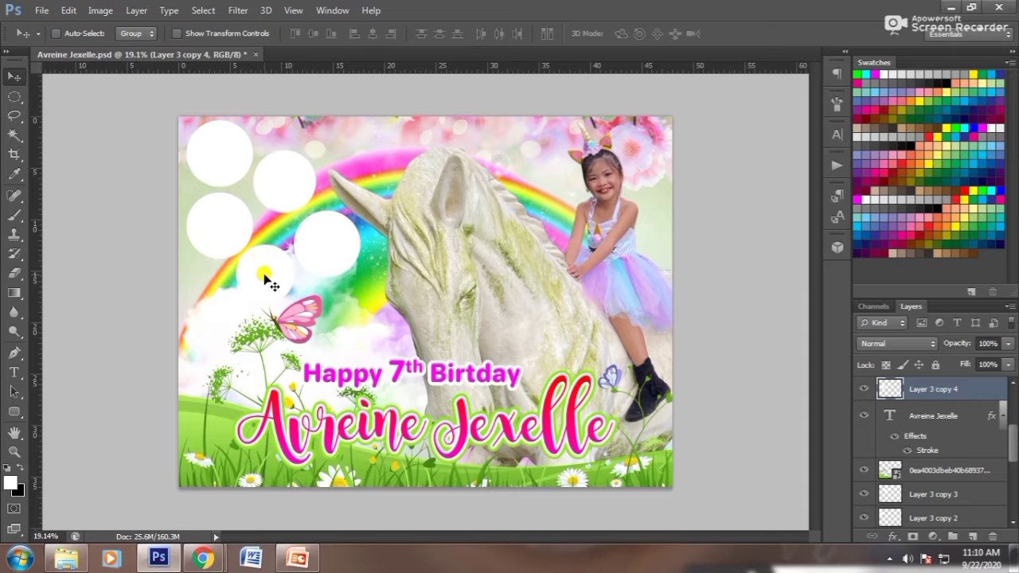
Step: Add circle copies toward the lower-left, centre and bottom-left, placing Layer 3 copy 7 beneath copy 4
left_click_drag(265, 277, 231, 326, "alt")
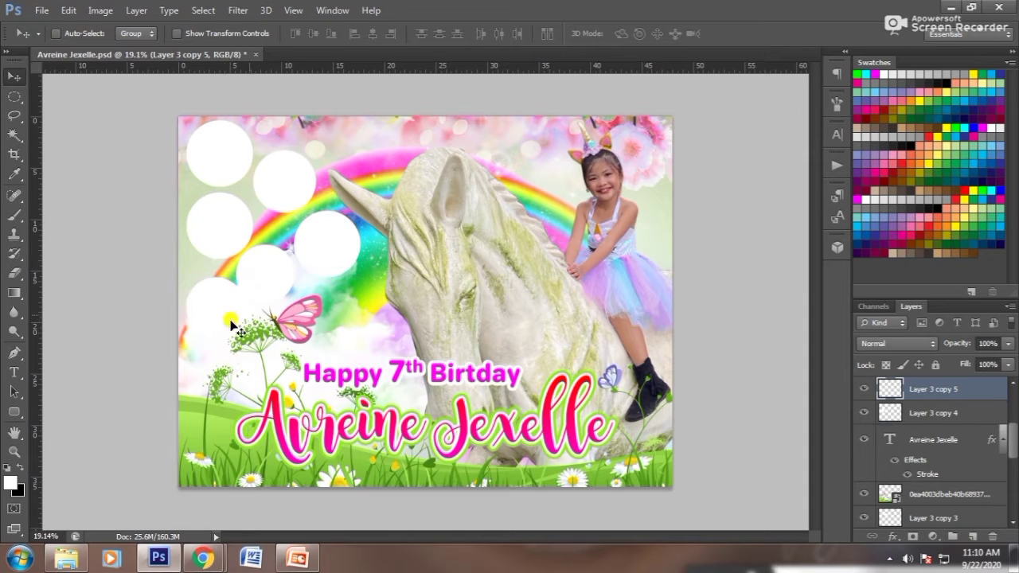
left_click(344, 264, "ctrl")
left_click_drag(344, 264, 374, 331, "alt")
key("ctrl+t")
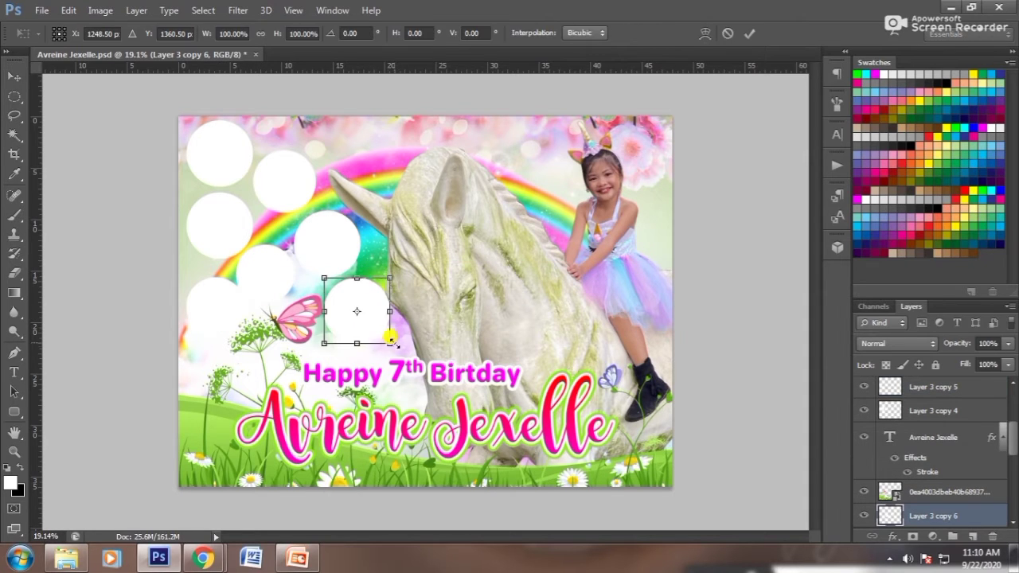
key("Return")
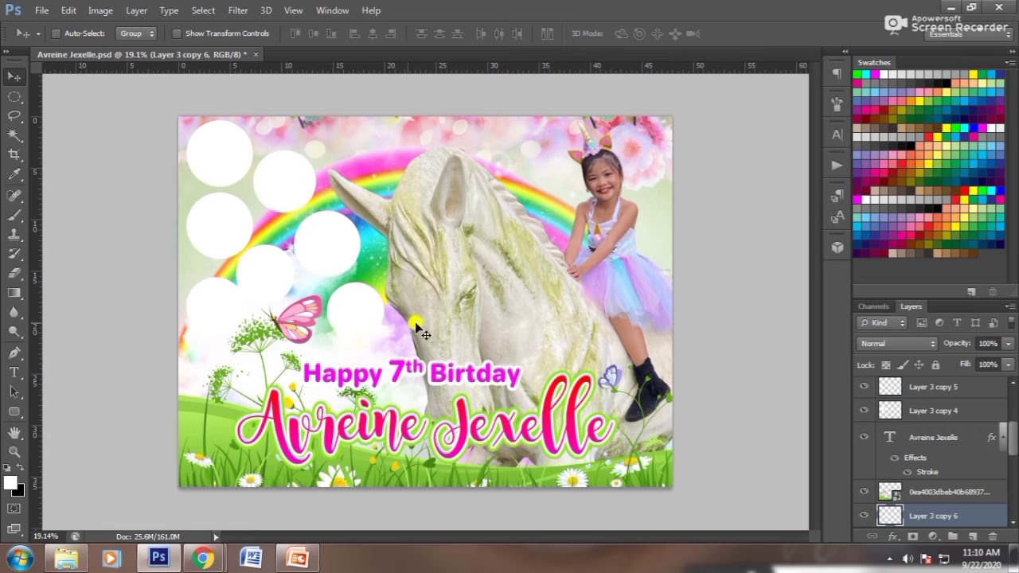
left_click_drag(211, 323, 212, 338, "ctrl")
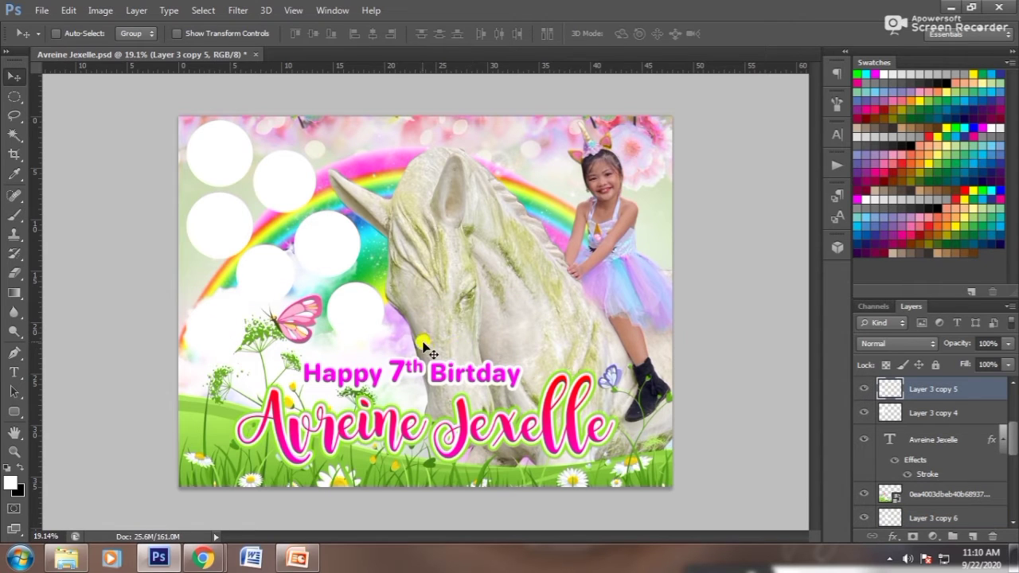
left_click(372, 332, "ctrl")
left_click_drag(372, 332, 229, 430, "alt")
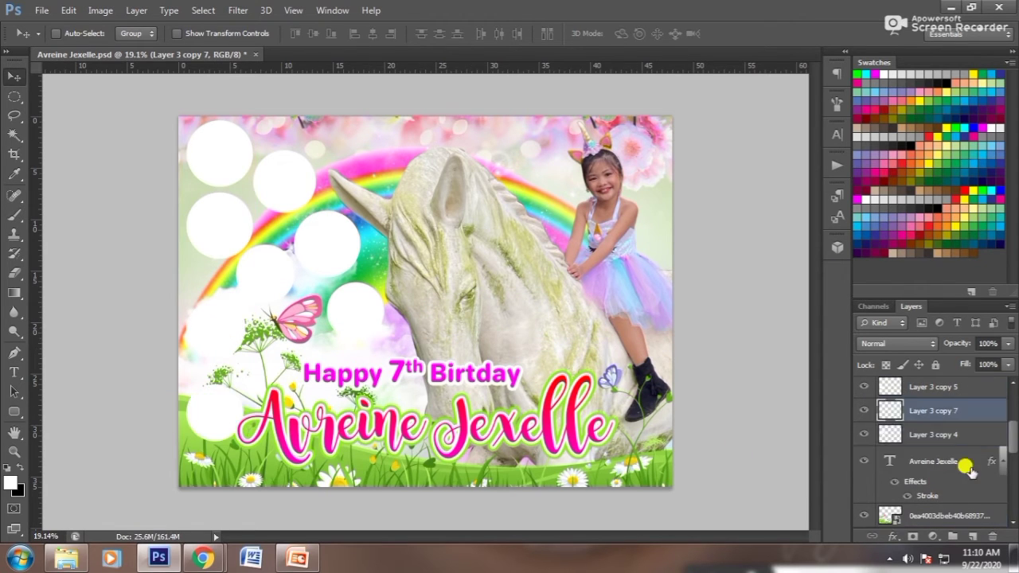
left_click_drag(967, 470, 955, 449)
left_click_drag(239, 422, 234, 412)
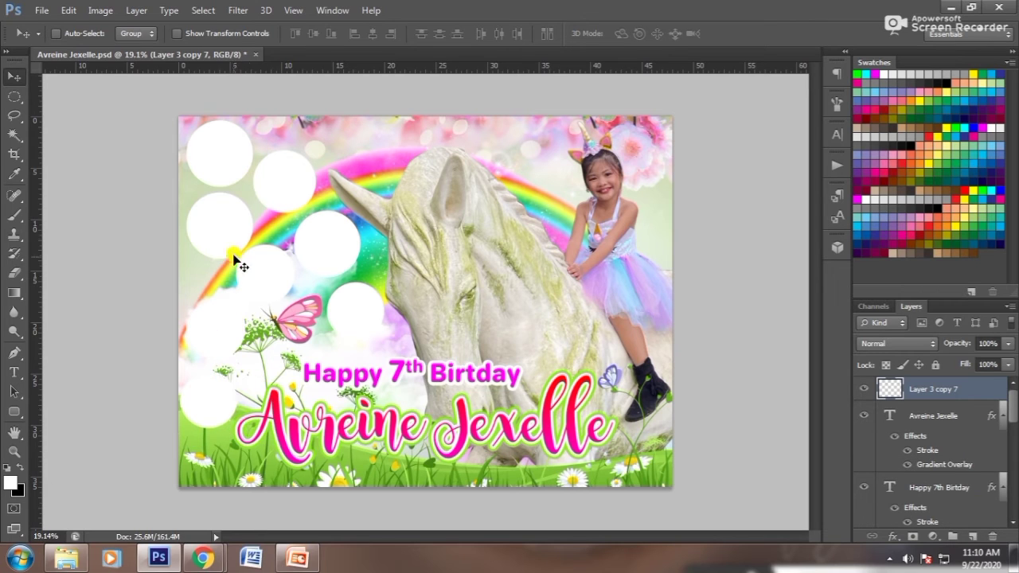
Step: Reposition the lower-left, top-left and Layer 3 copy 2 circles
right_click(222, 329)
left_click(231, 337)
left_click_drag(225, 339, 224, 316)
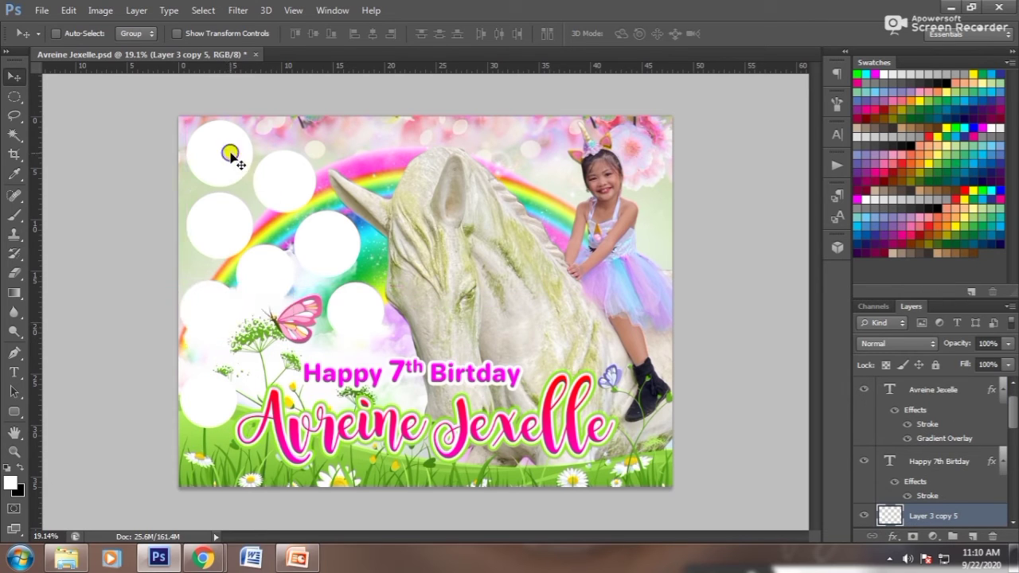
right_click(238, 159)
left_click(263, 174)
left_click_drag(239, 163, 235, 159)
right_click(235, 234)
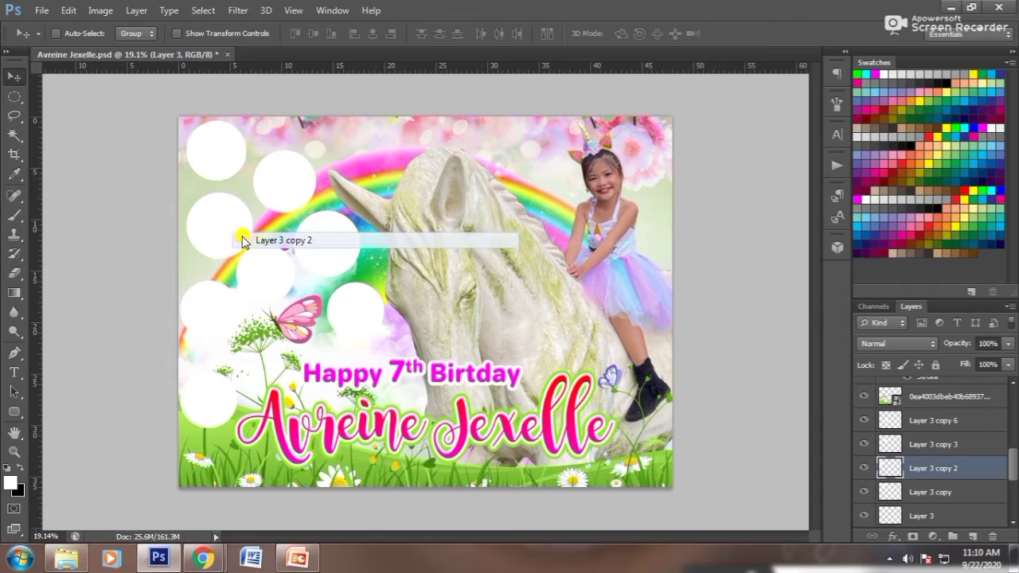
left_click(282, 241)
left_click_drag(243, 231, 238, 209)
Step: Fine-tune the Layer 3 copy, copy 4 and copy 5 circles and move the bottom circle
right_click(294, 199)
left_click(318, 209)
mouse_move(301, 199)
left_mouse_down()
mouse_move(295, 183)
mouse_move(296, 193)
left_mouse_up()
right_click(327, 235)
left_click(351, 244)
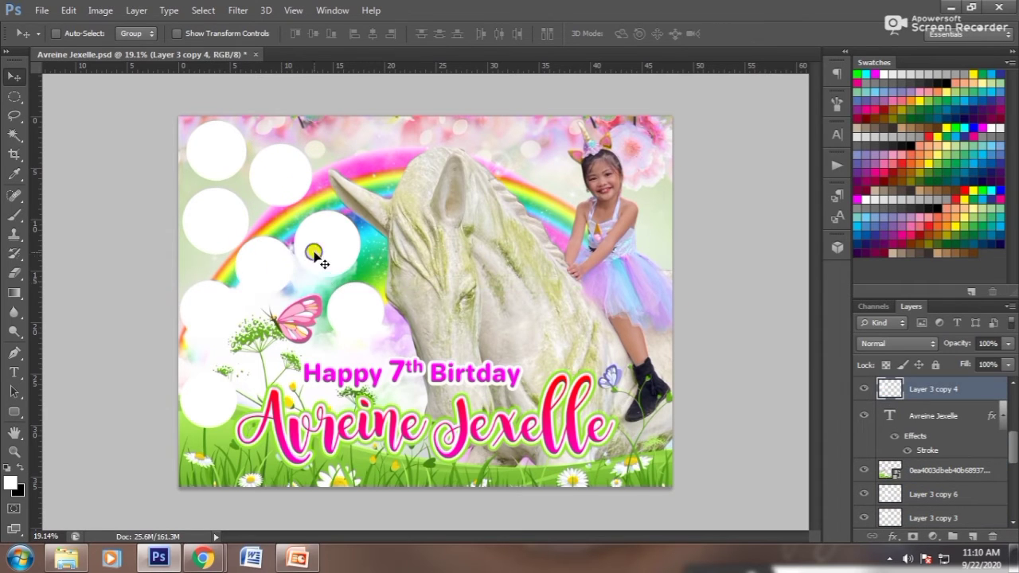
left_click_drag(315, 255, 311, 249)
right_click(366, 306)
left_click(382, 310)
left_click_drag(228, 318, 219, 315)
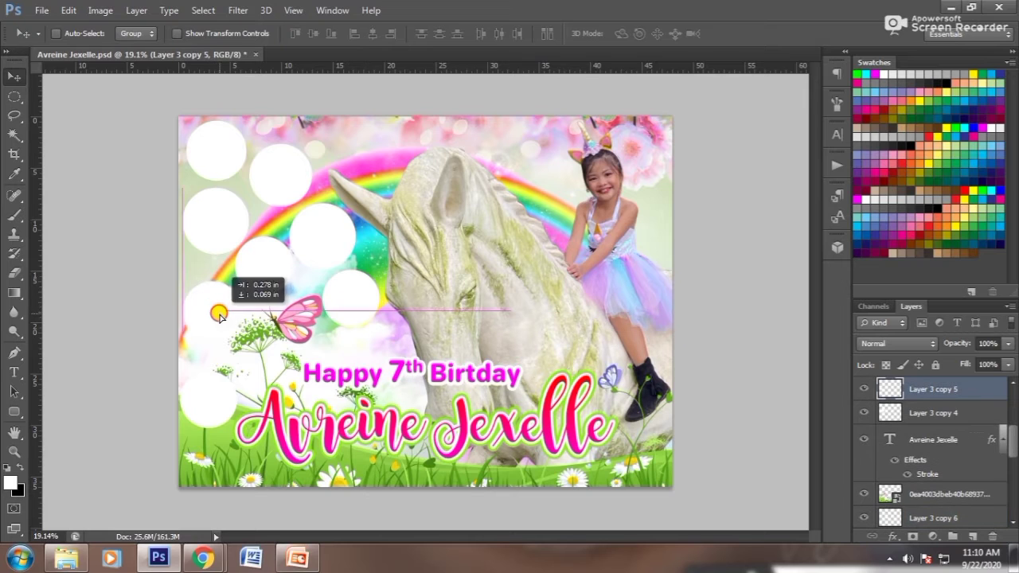
left_click(216, 154)
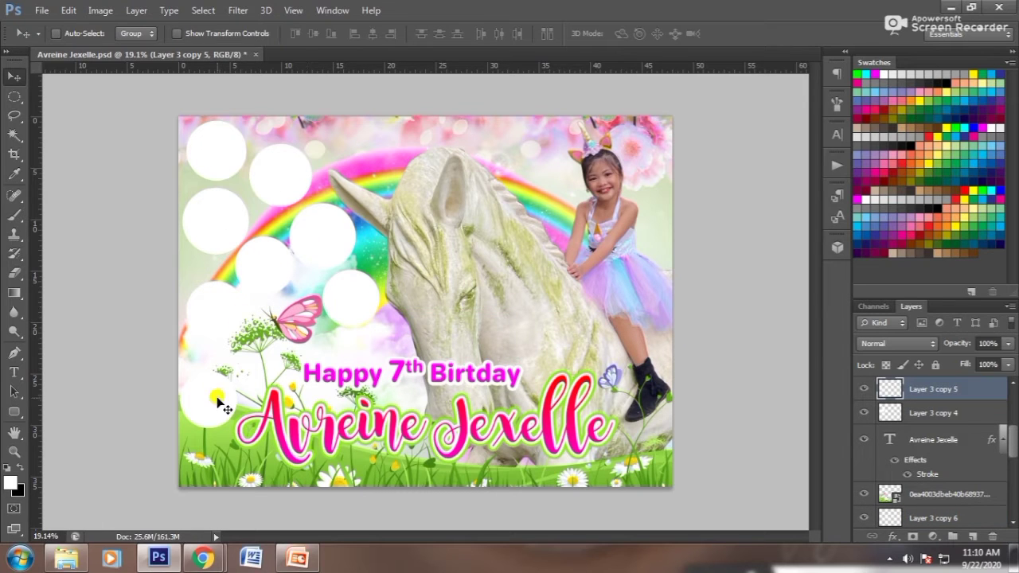
mouse_move(218, 401)
left_mouse_down()
mouse_move(239, 401)
mouse_move(390, 168)
mouse_move(219, 456)
left_mouse_up()
Step: Duplicate a circle onto a new layer and shift the name text slightly right
key("ctrl+j")
key("ctrl+j")
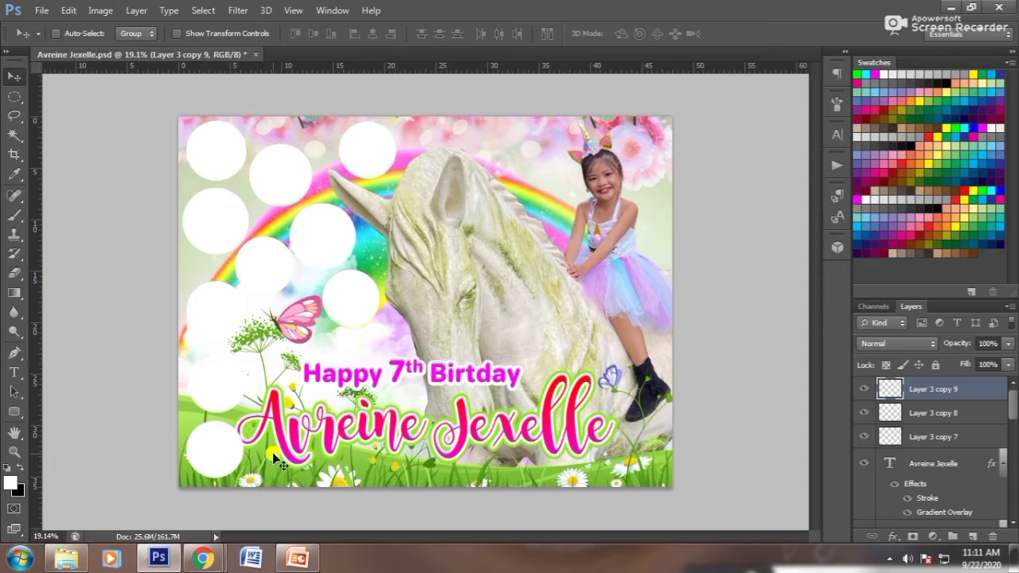
right_click(549, 445)
left_click(589, 455)
right_click(554, 428)
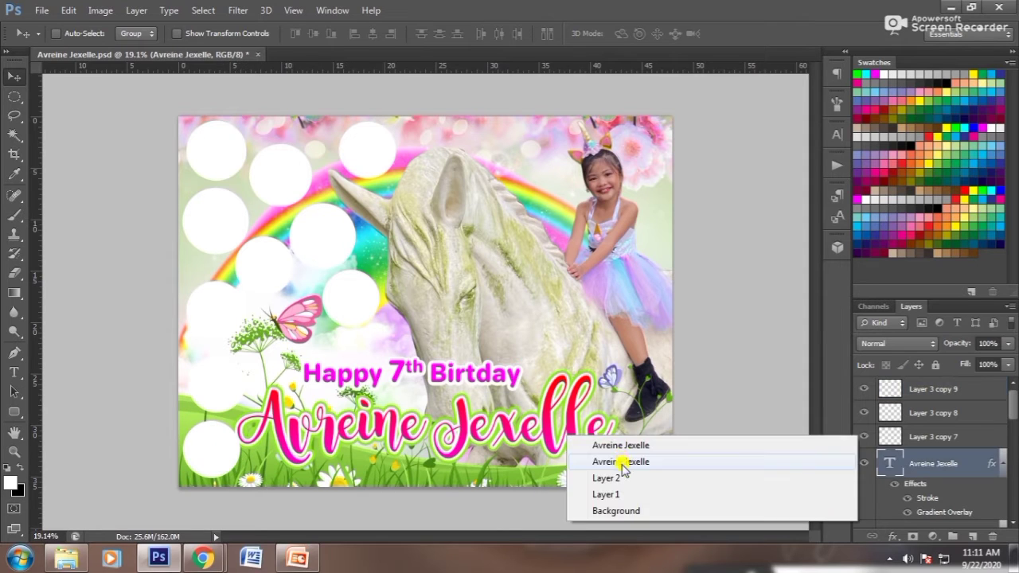
left_click(595, 457)
left_click_drag(586, 448, 599, 448)
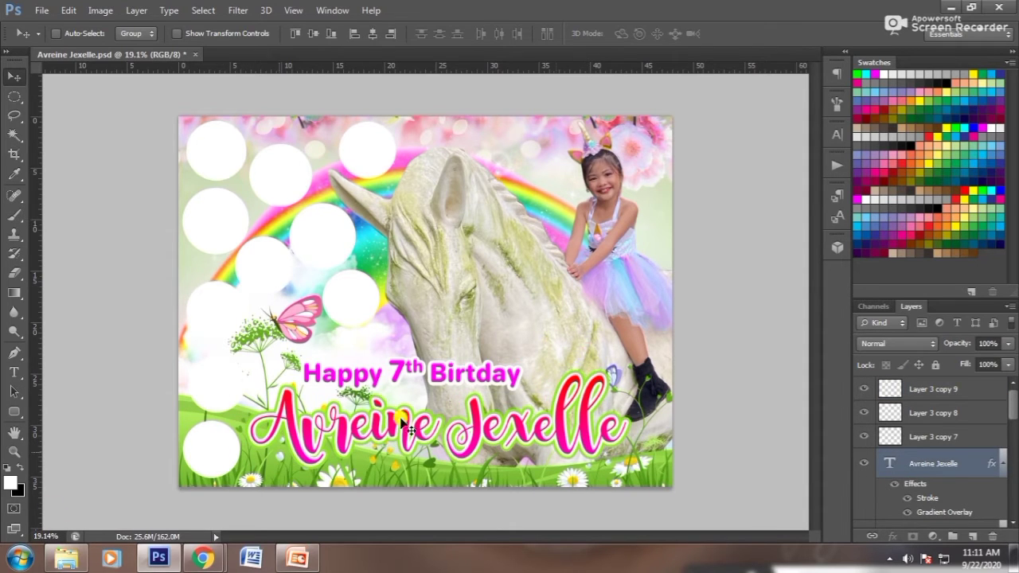
left_click(67, 560)
Step: Place the photo, move its layer up and clip it into the bottom-left circle
mouse_move(570, 214)
left_mouse_down()
mouse_move(559, 253)
mouse_move(575, 259)
left_mouse_up()
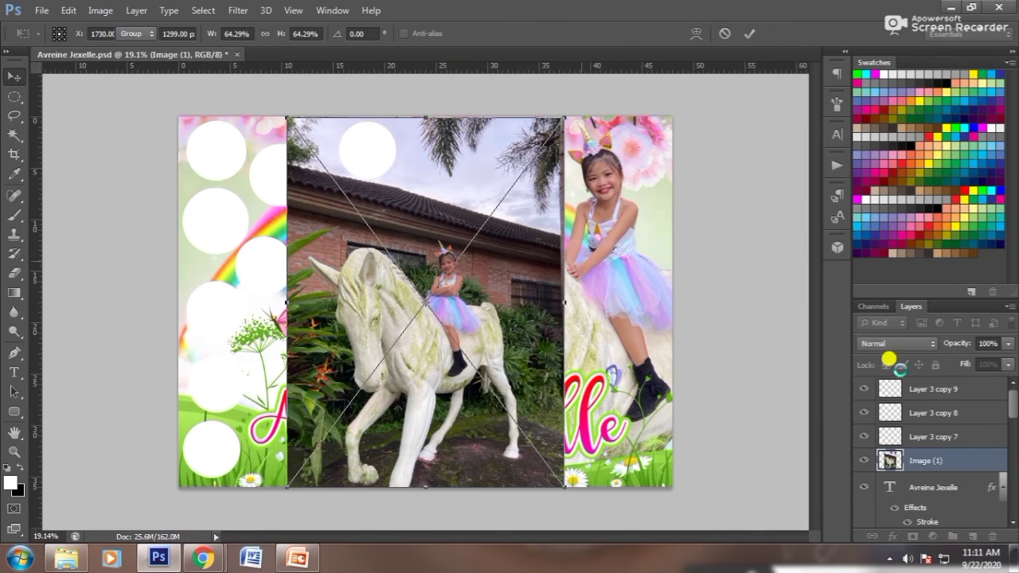
key("Return")
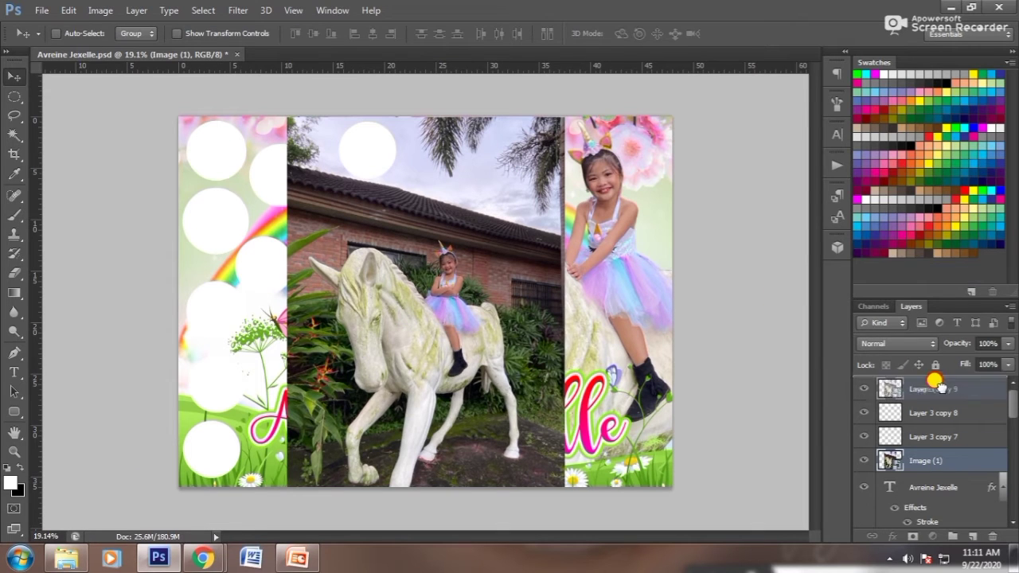
left_click_drag(919, 465, 933, 383)
left_click(947, 392, "alt")
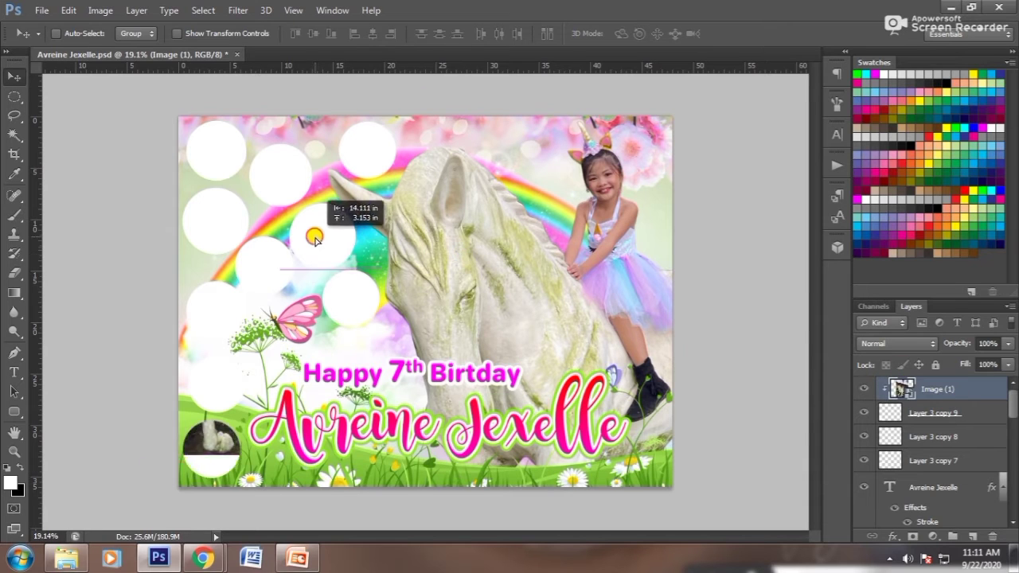
left_click_drag(465, 257, 371, 323)
Step: Scale the photo to fit the bottom-left circle and merge it with the circle
key("ctrl+t")
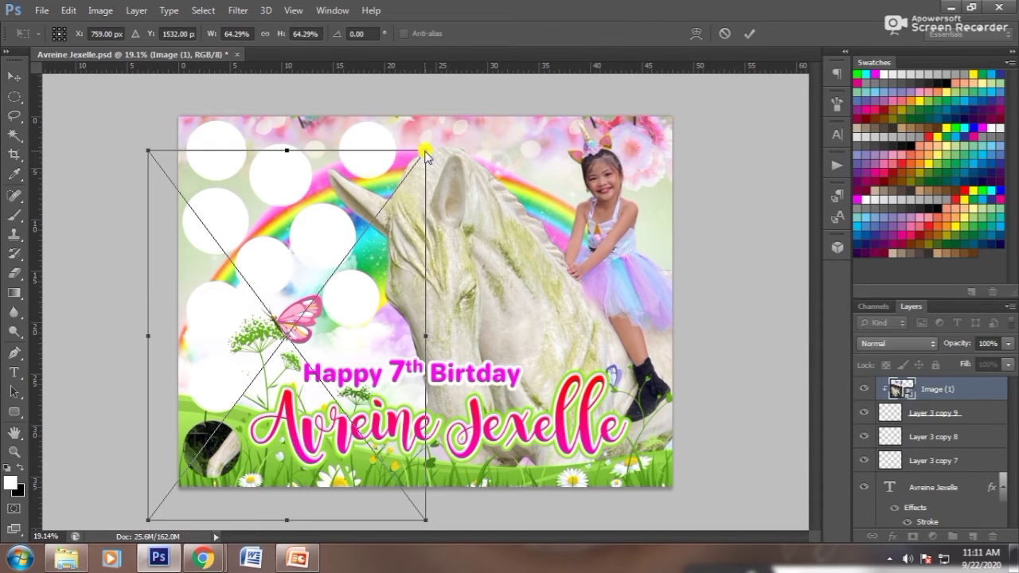
mouse_move(419, 144)
left_mouse_down()
mouse_move(231, 421)
mouse_move(266, 434)
left_mouse_up()
key("Return")
key("ctrl+t")
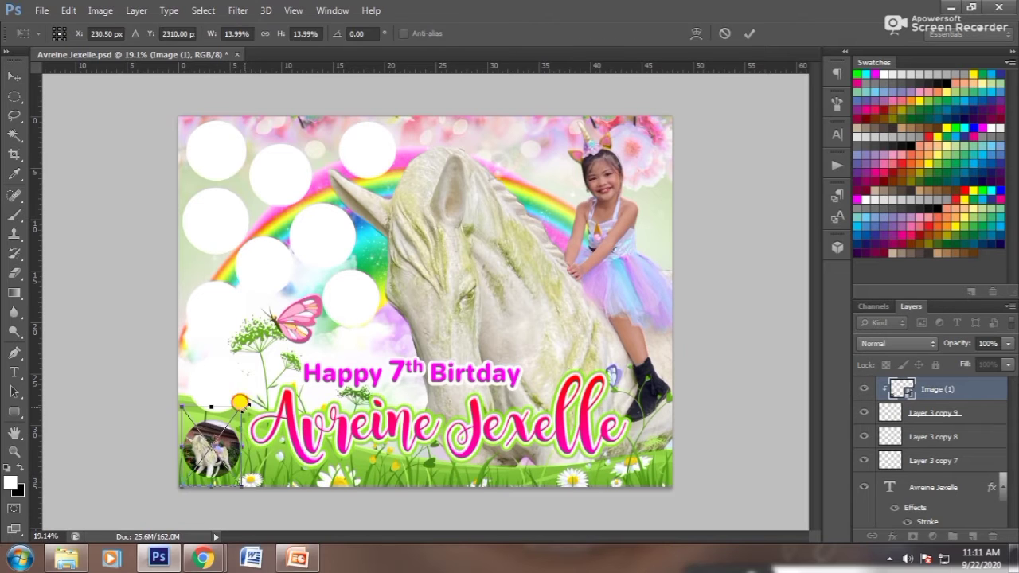
left_click_drag(260, 393, 264, 390)
key("Return")
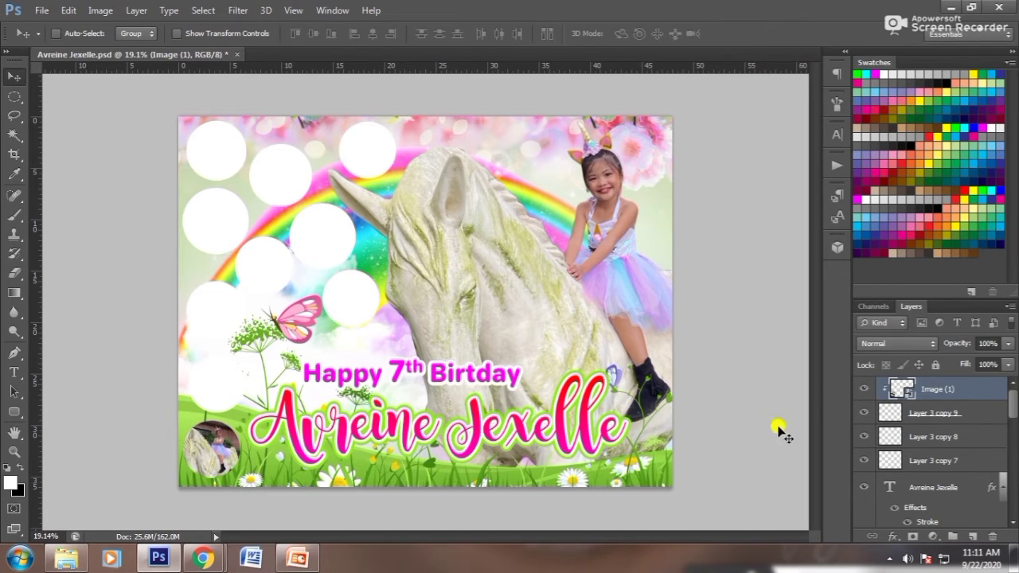
right_click(933, 418)
left_click(705, 354)
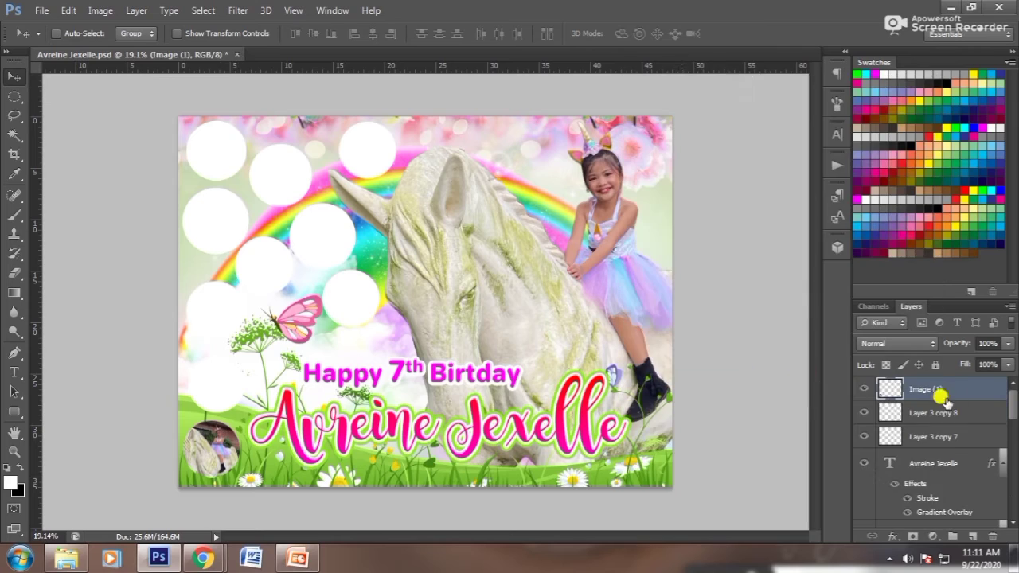
Step: Place the unicorn statue photo Image.jpeg and clip it into the top circle
left_click(66, 559)
left_click(782, 422)
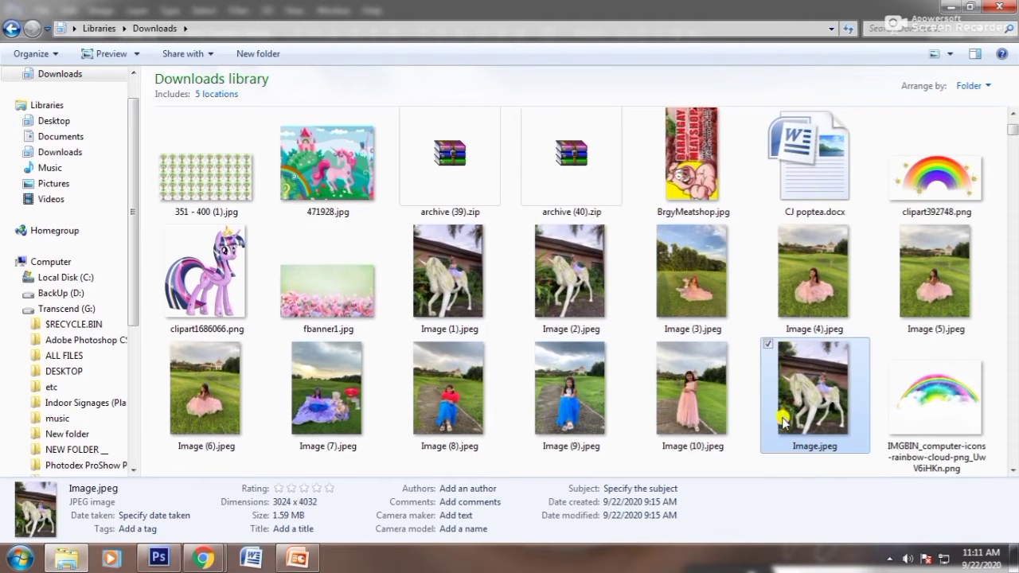
left_click_drag(117, 551, 596, 467)
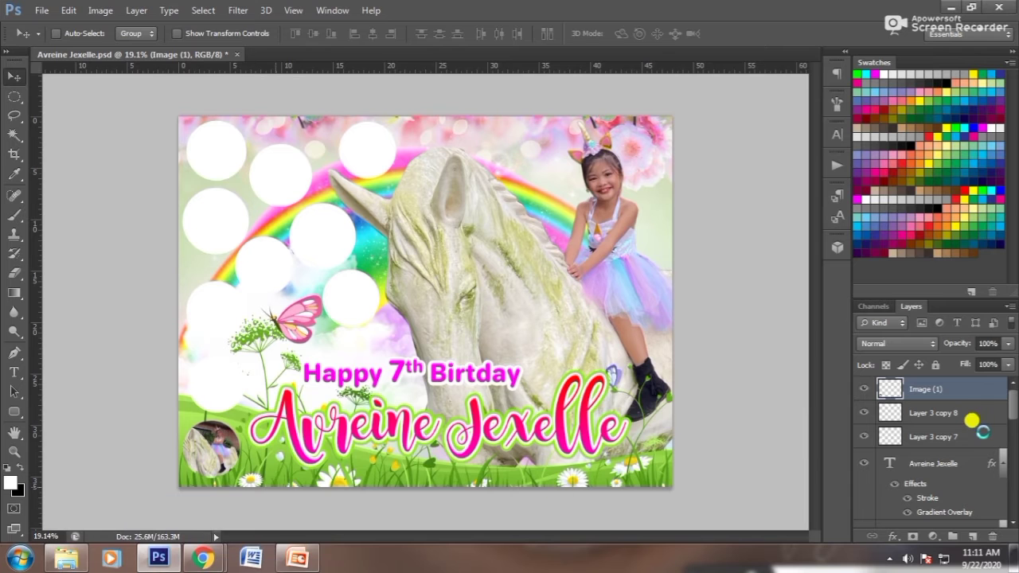
key("ctrl+bracketleft")
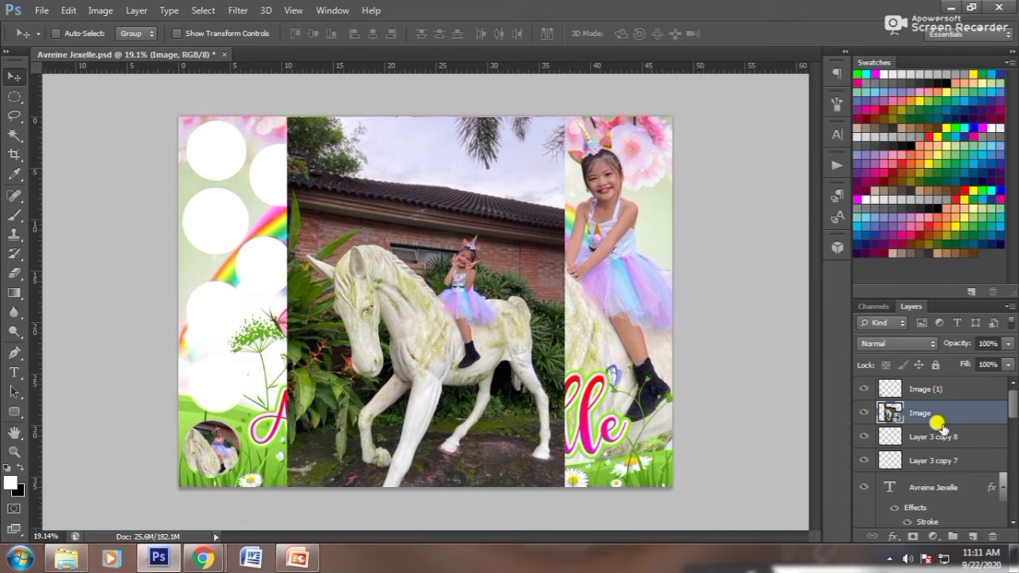
left_click(883, 424, "alt")
Step: Shrink the unicorn photo to about 15.7% and position it within the top circle
key("ctrl+t")
left_click_drag(409, 410, 488, 317)
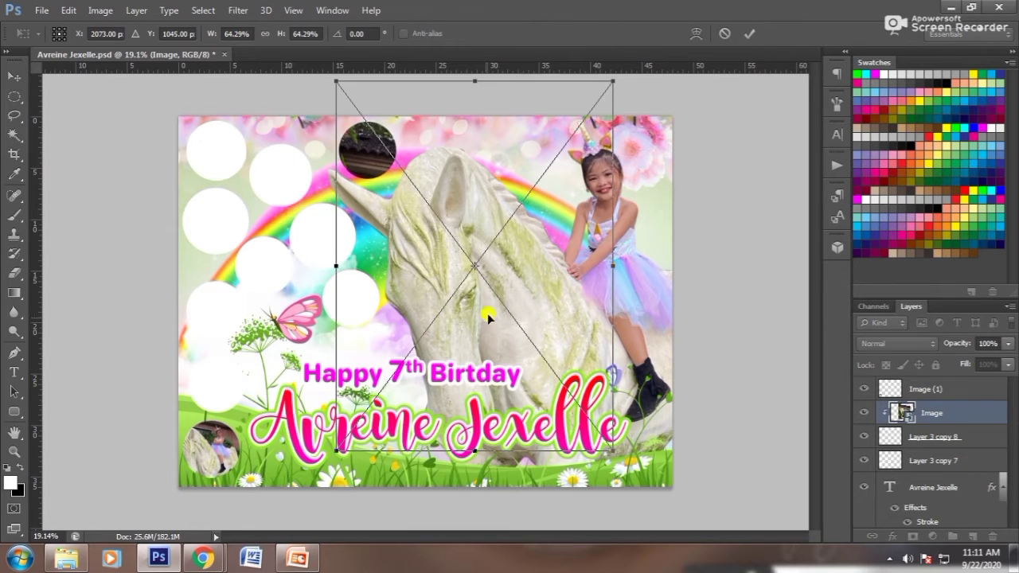
mouse_move(612, 452)
left_mouse_down()
mouse_move(411, 155)
mouse_move(398, 226)
mouse_move(401, 204)
mouse_move(415, 208)
left_mouse_up()
key("Return")
key("ctrl+t")
key("Return")
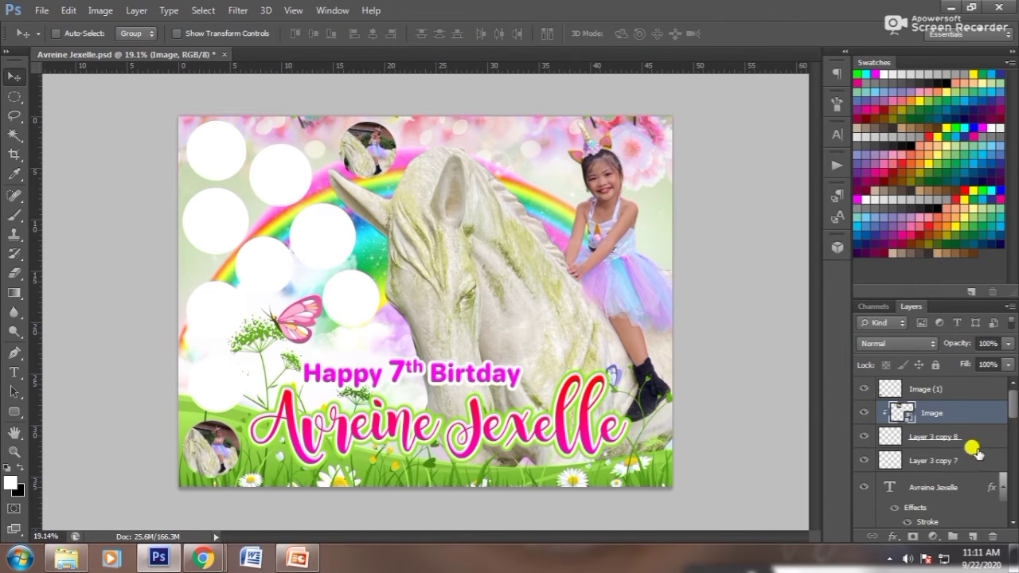
Step: Merge the unicorn photo with its circle and drag in Image (3).jpeg
right_click(975, 452)
left_click(684, 378)
left_click(66, 558)
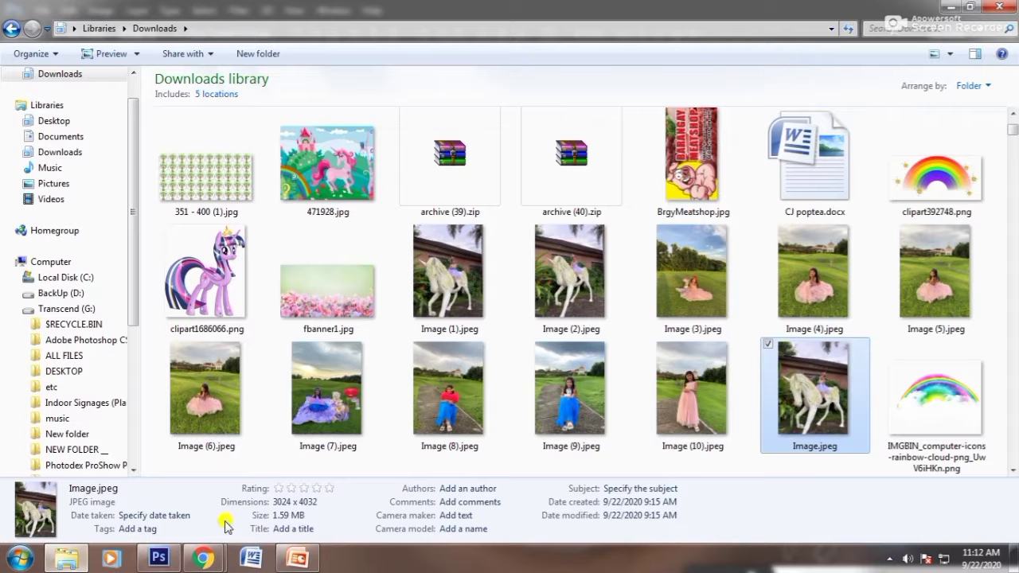
left_click_drag(724, 320, 193, 231)
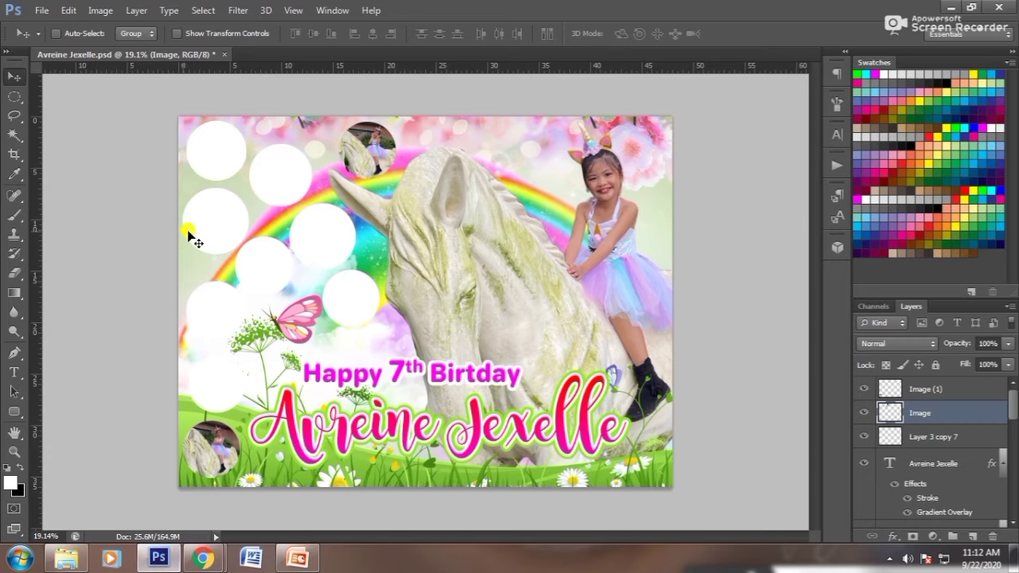
Step: Clip Image (3) into the lower-left circle, scale it to fit, and merge
key("Return")
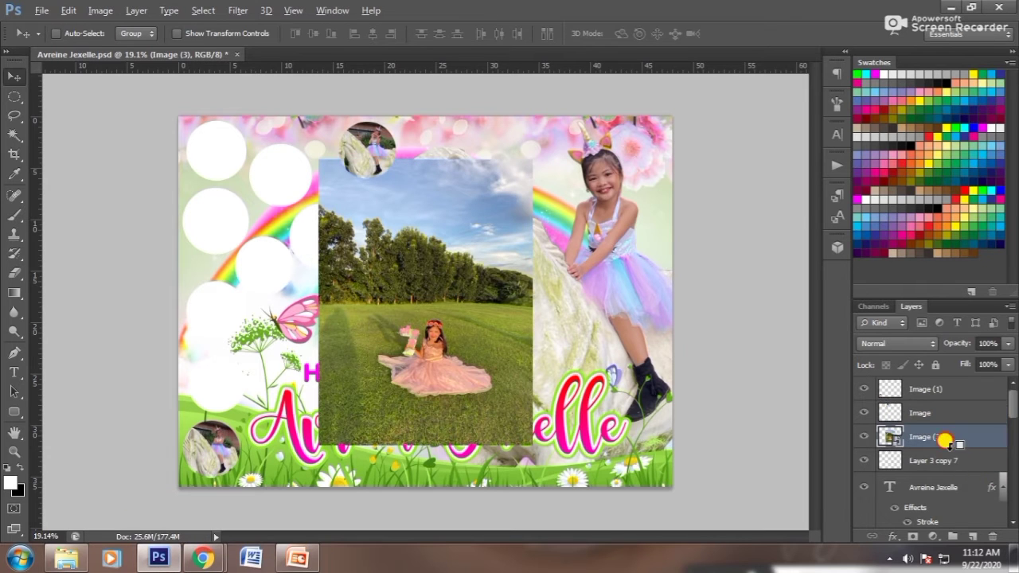
left_click(947, 445, "alt")
left_click_drag(187, 141, 278, 328)
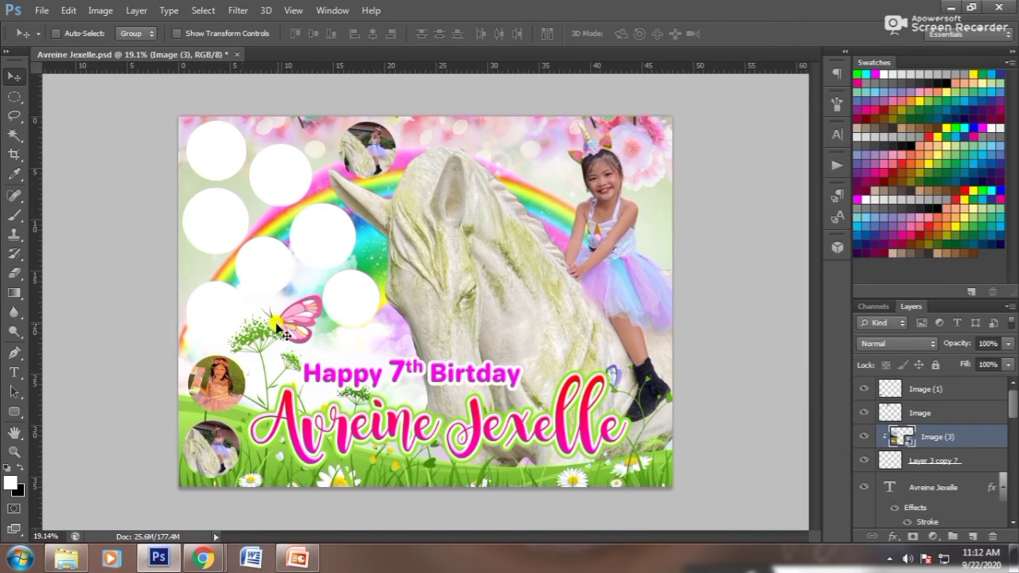
key("ctrl+t")
left_click_drag(307, 196, 310, 234)
key("Return")
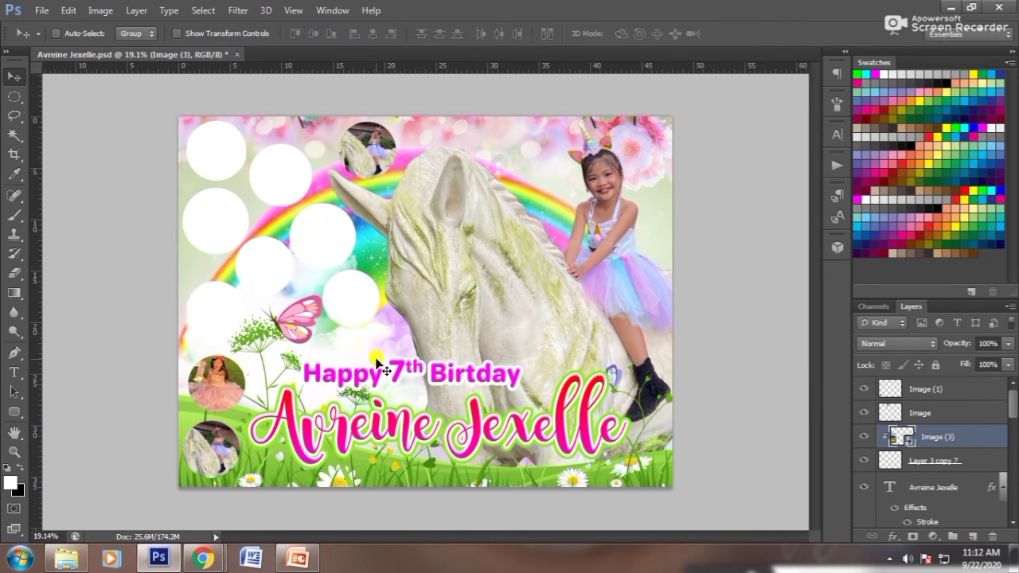
left_click_drag(379, 362, 278, 414)
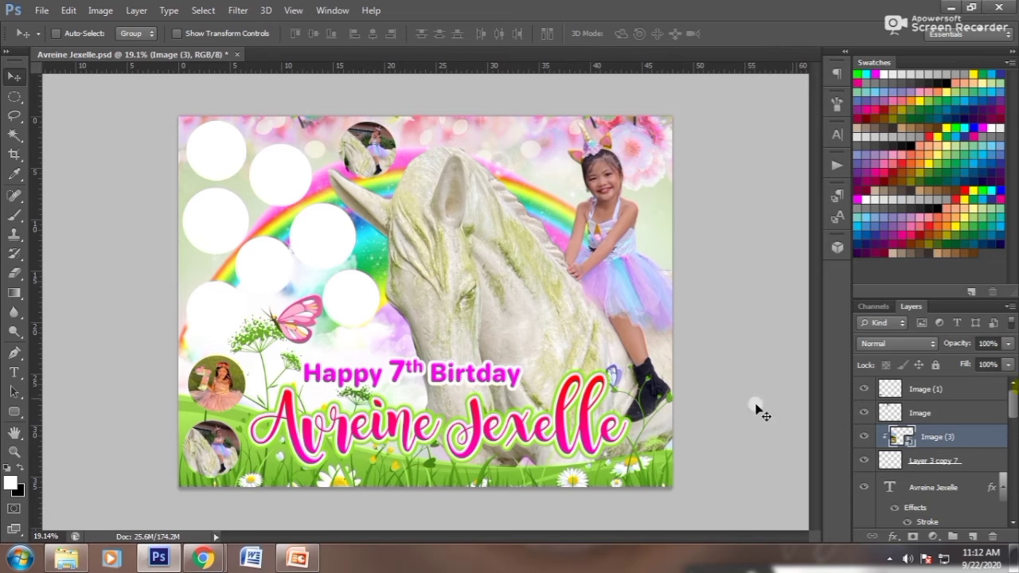
right_click(942, 469)
left_click(681, 390)
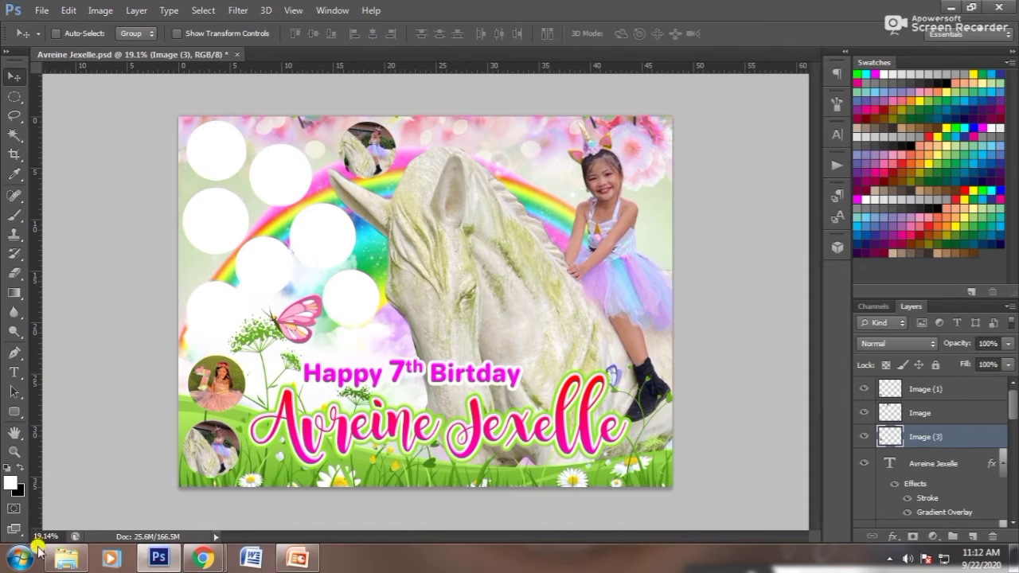
Step: Place Image (4).jpeg, clip and shrink it into the left circle, then merge
left_click(65, 559)
left_click_drag(776, 346, 390, 284)
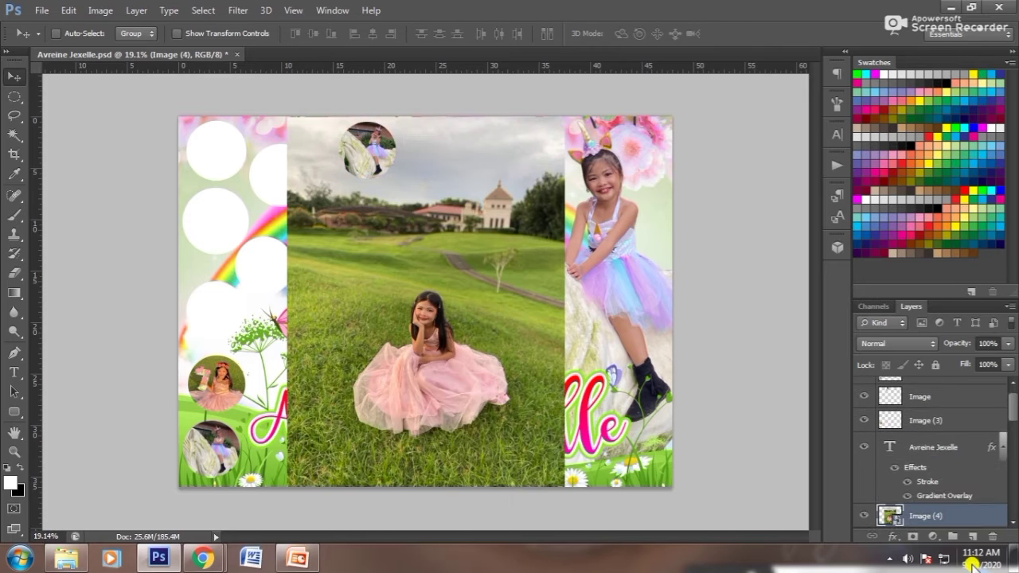
left_click(931, 509, "alt")
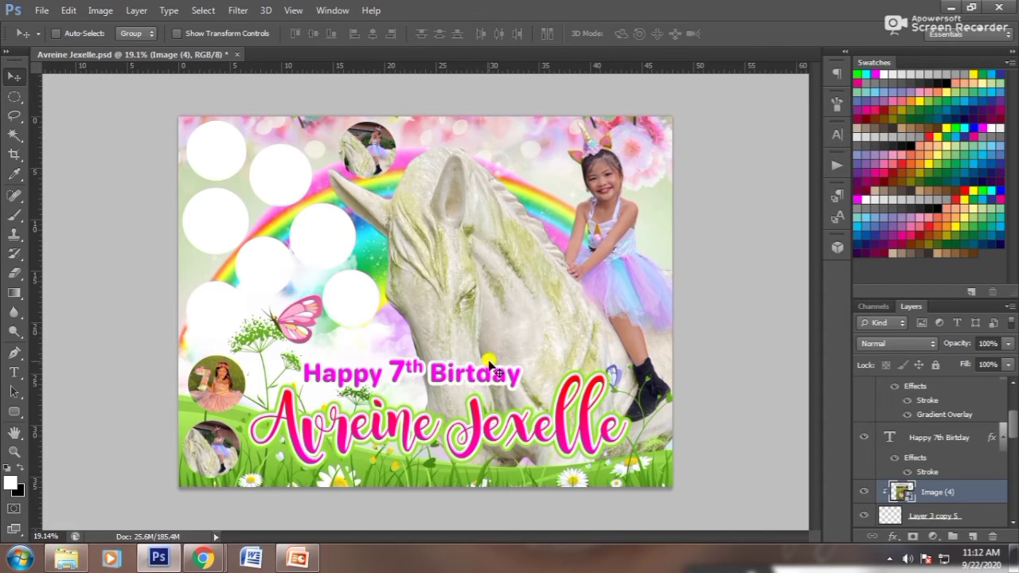
left_click_drag(405, 298, 278, 279)
key("ctrl+t")
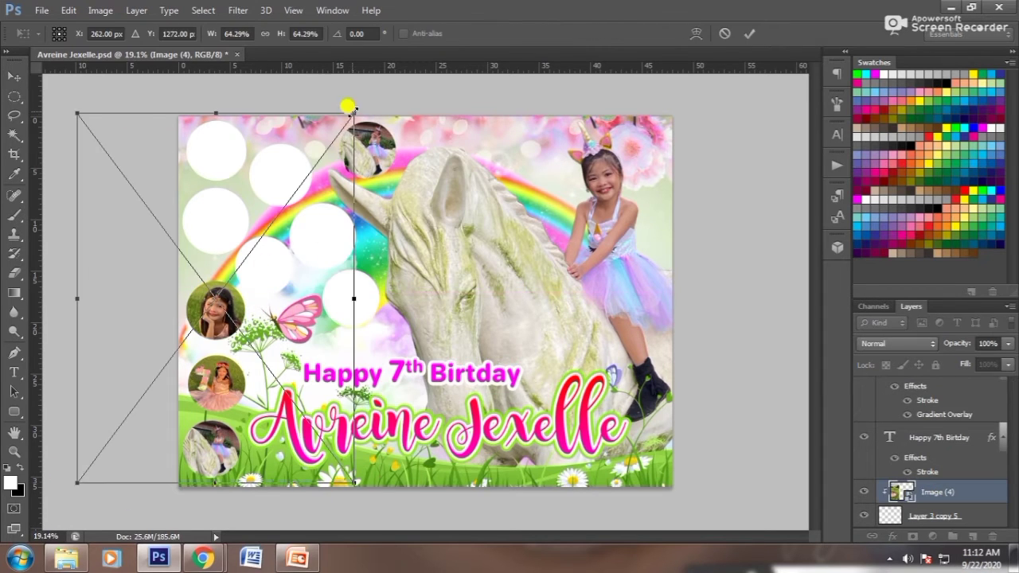
left_click_drag(347, 104, 314, 167)
key("Return")
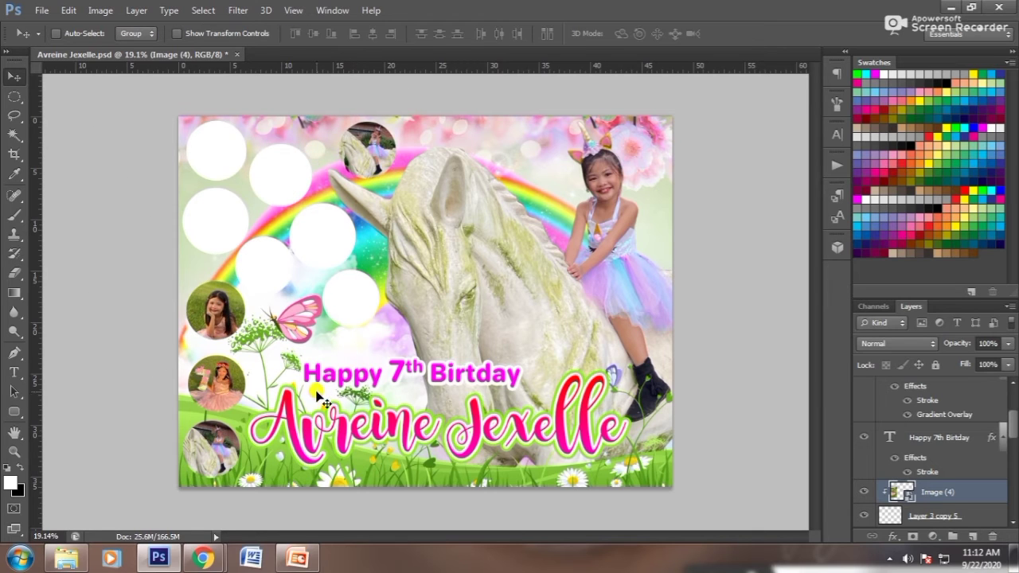
left_click_drag(322, 401, 328, 393)
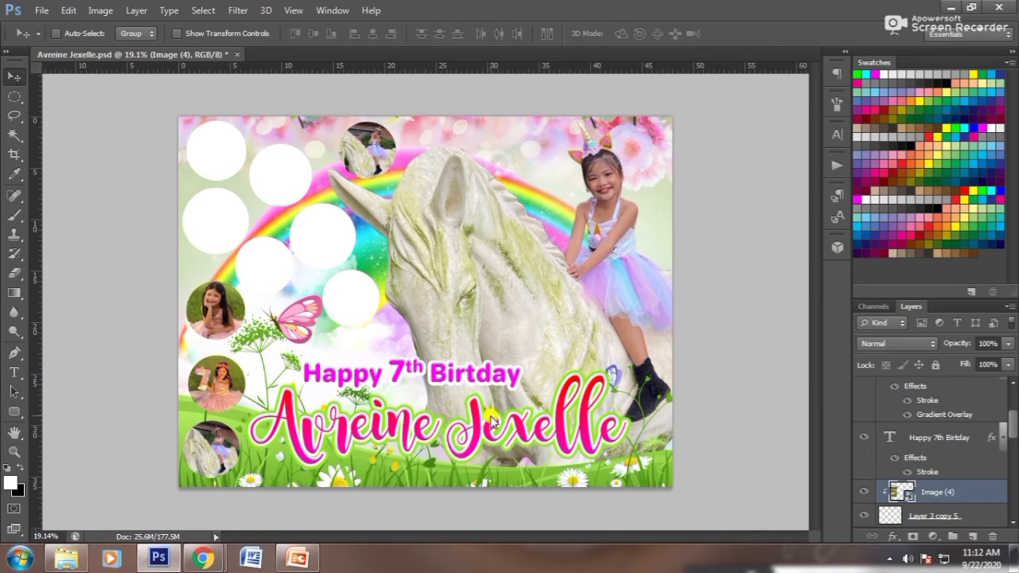
right_click(920, 497)
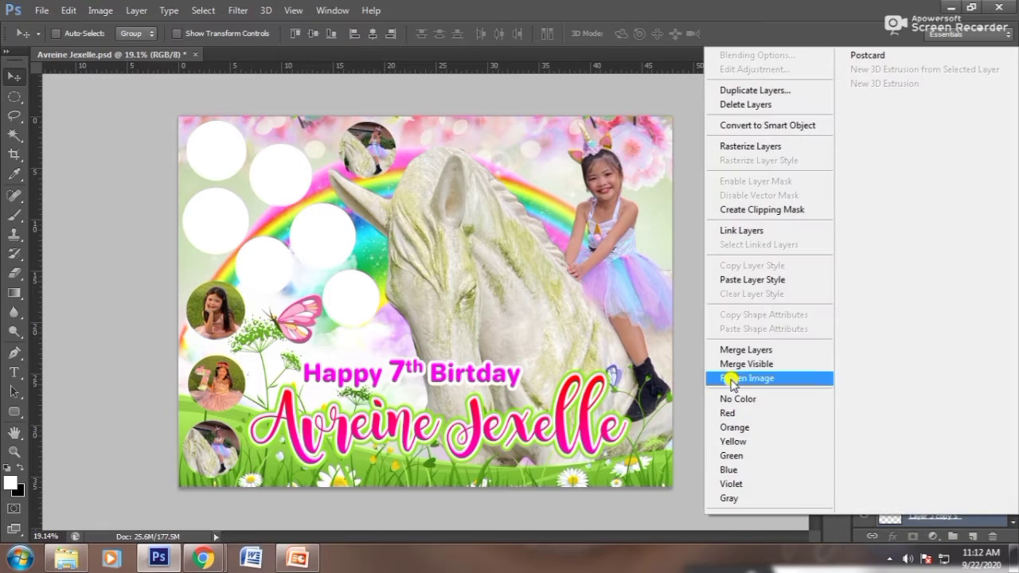
left_click(764, 355)
Step: Place Image (5).jpeg and move its layer below Image (4)
left_click(69, 559)
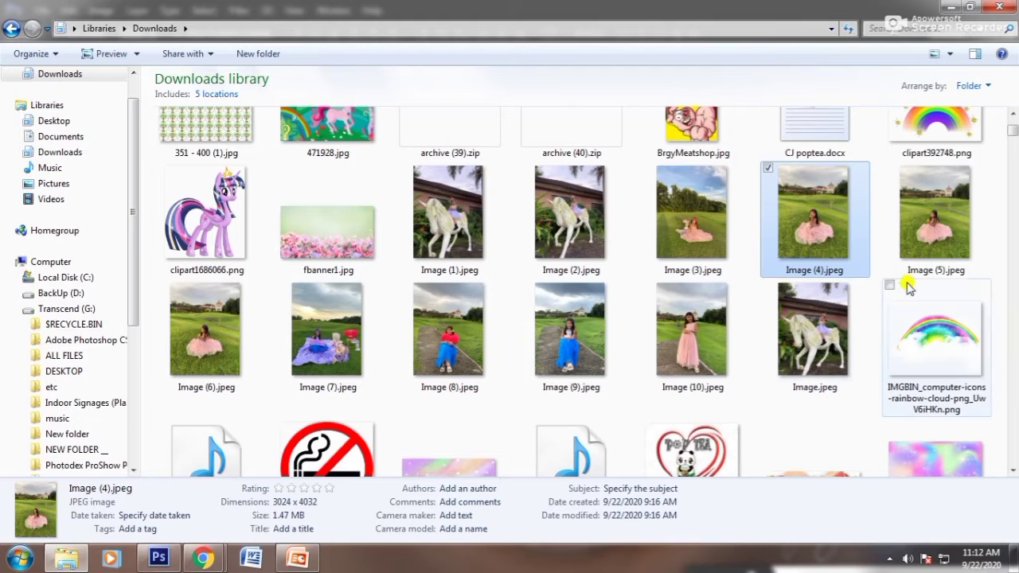
mouse_move(932, 223)
left_mouse_down()
mouse_move(143, 549)
mouse_move(593, 471)
left_mouse_up()
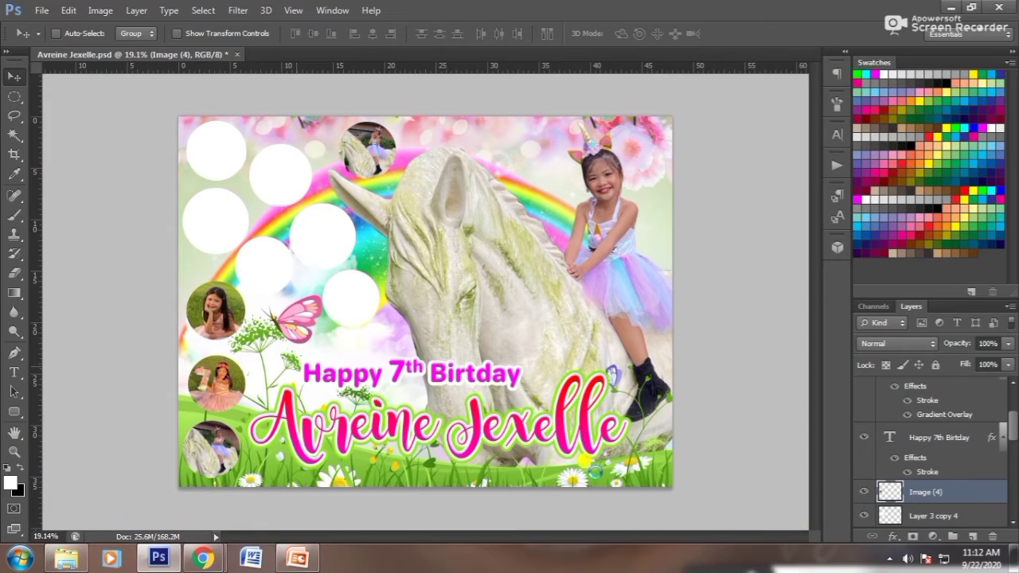
key("Return")
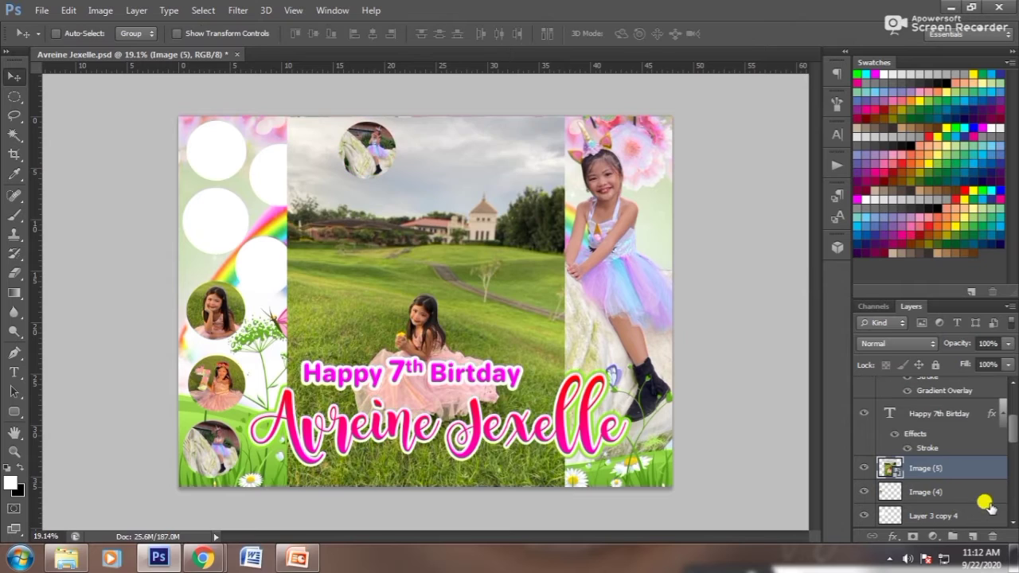
left_click_drag(989, 508, 937, 515)
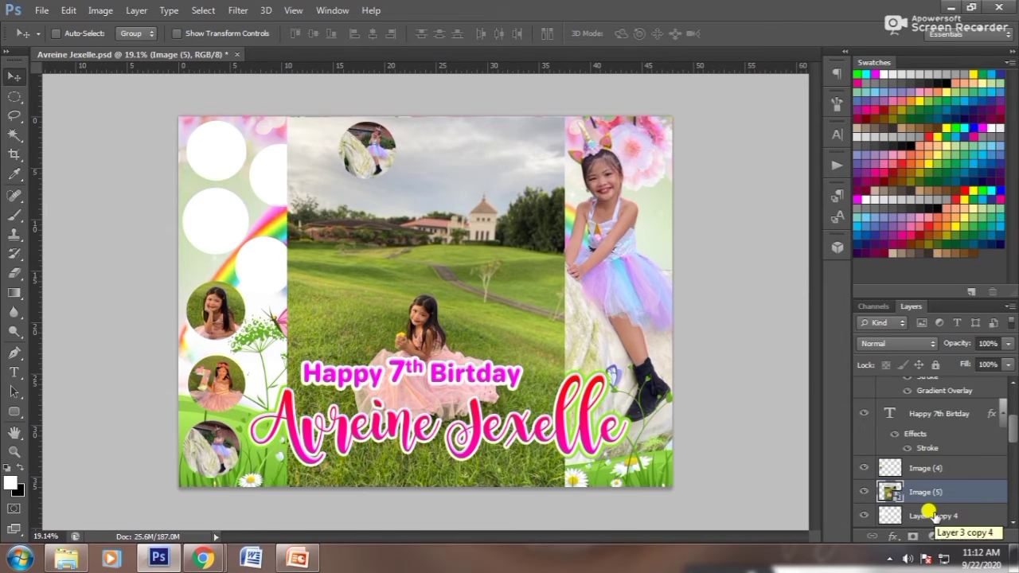
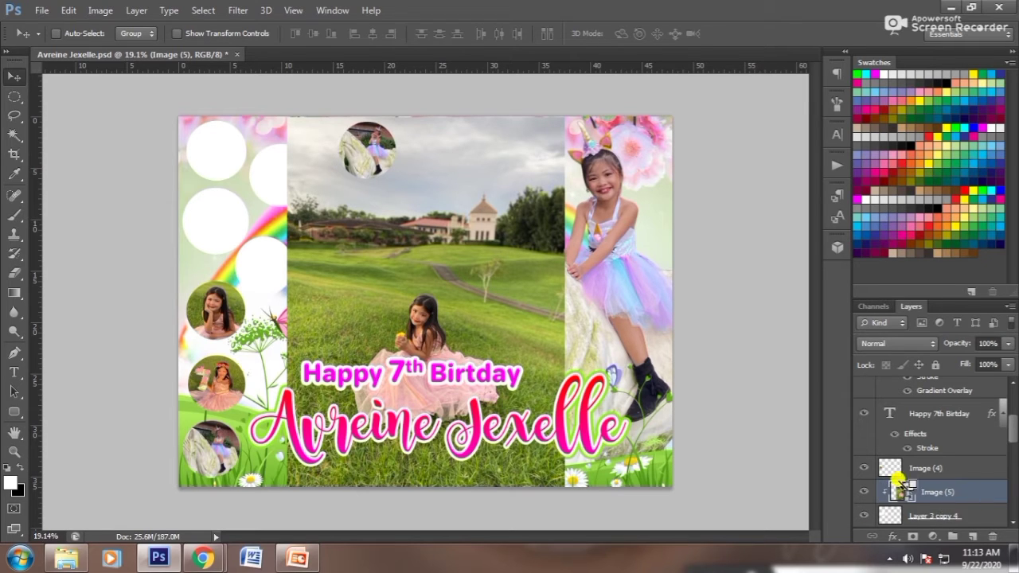
Step: Clip the pink-dress photo Image (5) into the empty circle, scale it to 64.29%, position it, and merge
left_click_drag(405, 249, 345, 266)
key("ctrl+t")
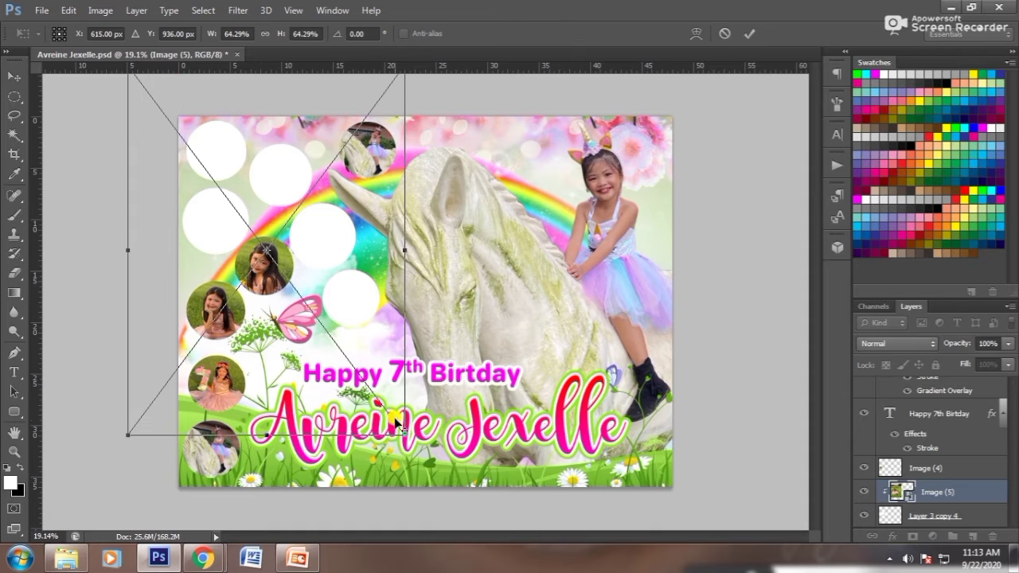
left_click_drag(405, 440, 406, 370)
key("Return")
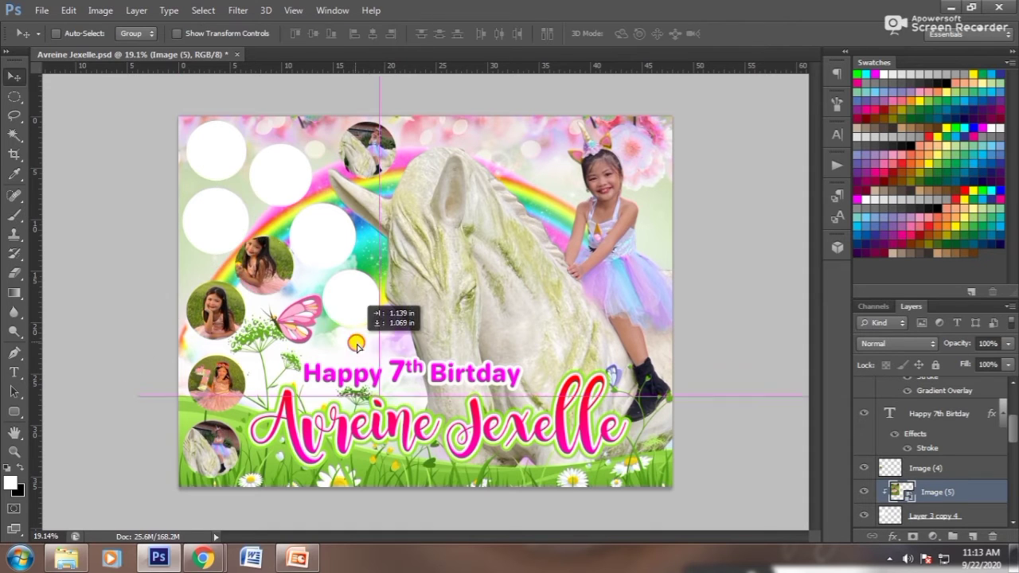
left_click_drag(350, 319, 362, 354)
right_click(939, 503)
left_click(785, 347)
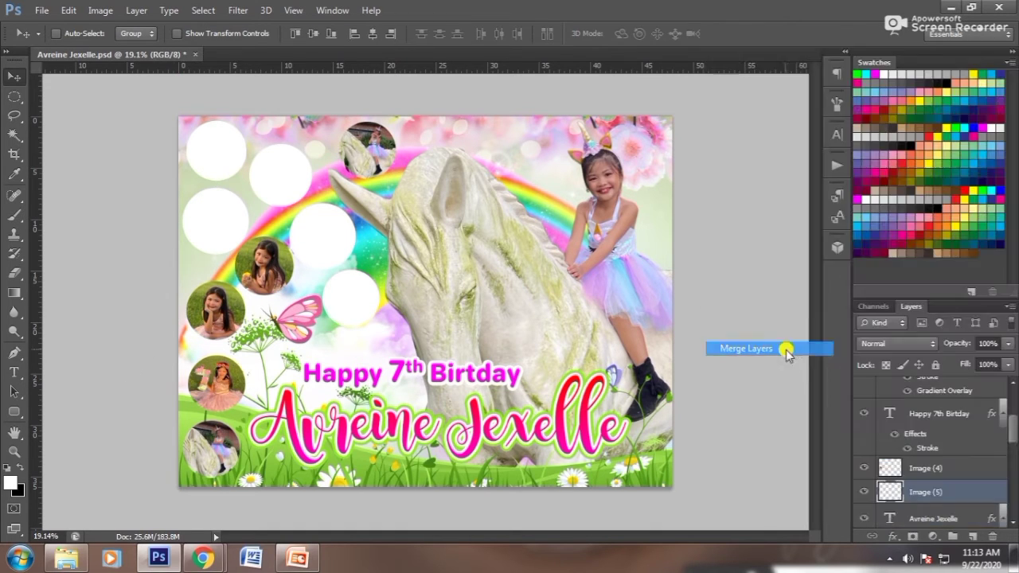
Step: Drag the pink-dress photo Image (6) from the Downloads folder into the poster
left_click(66, 558)
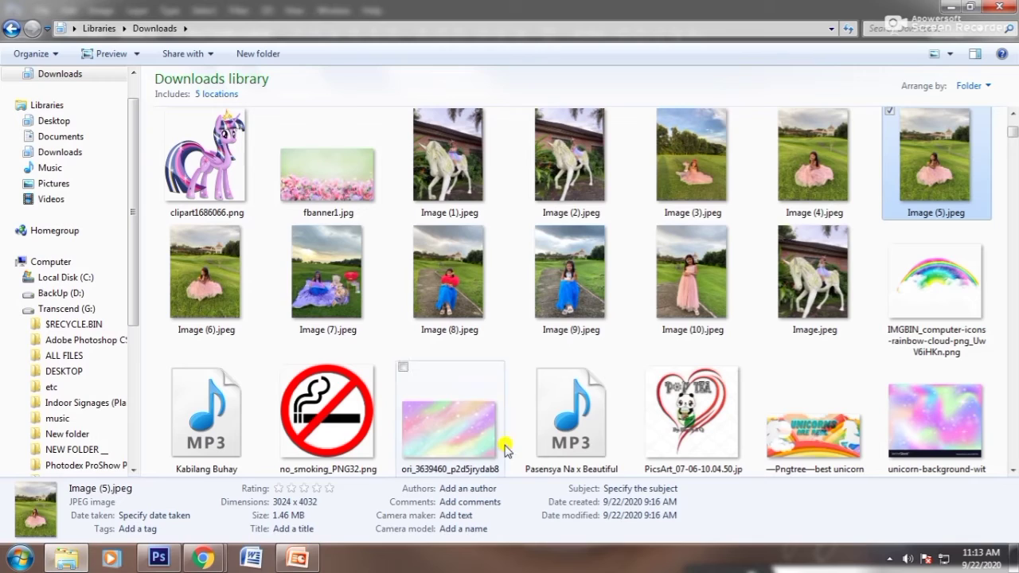
left_click_drag(282, 362, 294, 394)
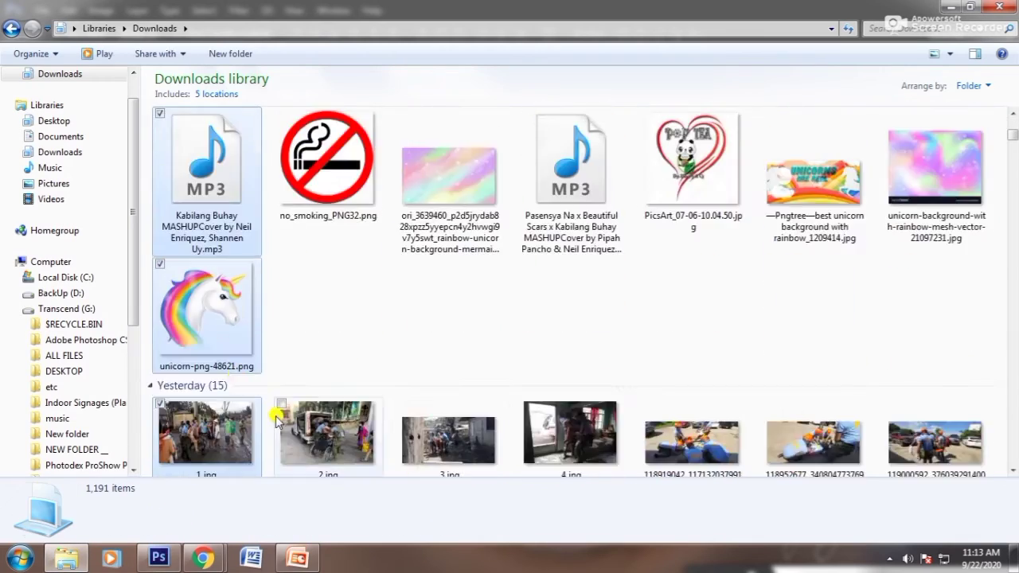
scroll(294, 394, "down", 3)
scroll(294, 394, "down", 2)
mouse_move(231, 410)
left_mouse_down()
mouse_move(159, 563)
mouse_move(683, 395)
left_mouse_up()
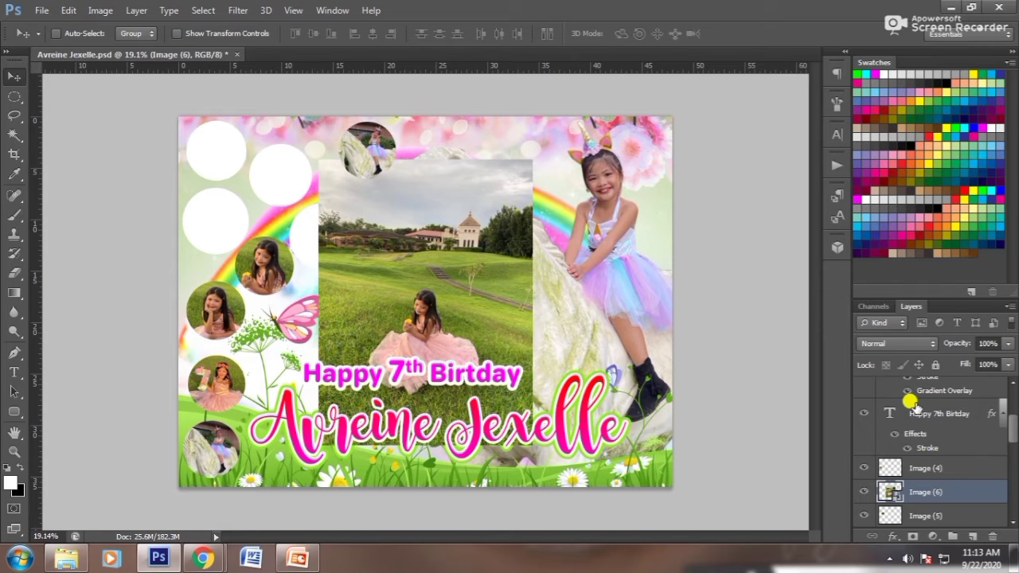
scroll(925, 510, "down", 2)
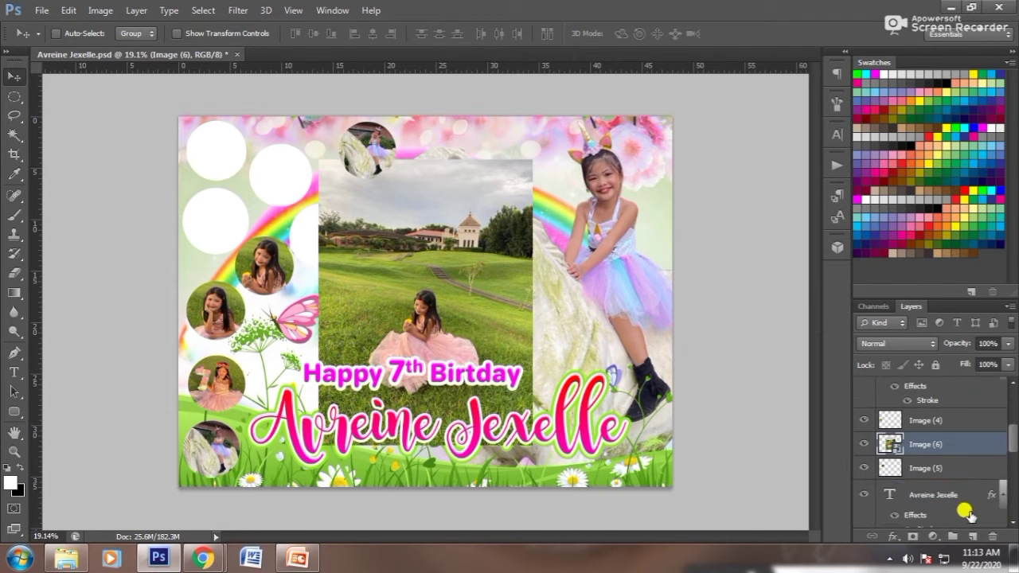
scroll(964, 511, "down", 1)
scroll(965, 513, "down", 2)
scroll(966, 512, "down", 1)
scroll(968, 513, "down", 1)
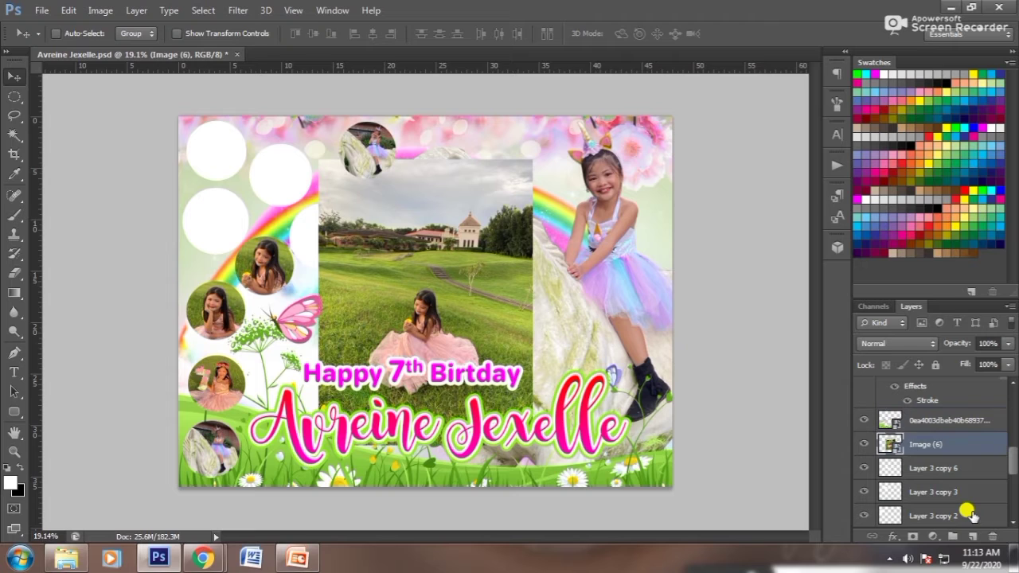
Step: Clip Image (6) into the lower circle, resize and centre the girl, and merge with the circle
mouse_move(440, 329)
left_mouse_down()
mouse_move(462, 352)
mouse_move(451, 342)
left_mouse_up()
scroll(930, 411, "up", 1)
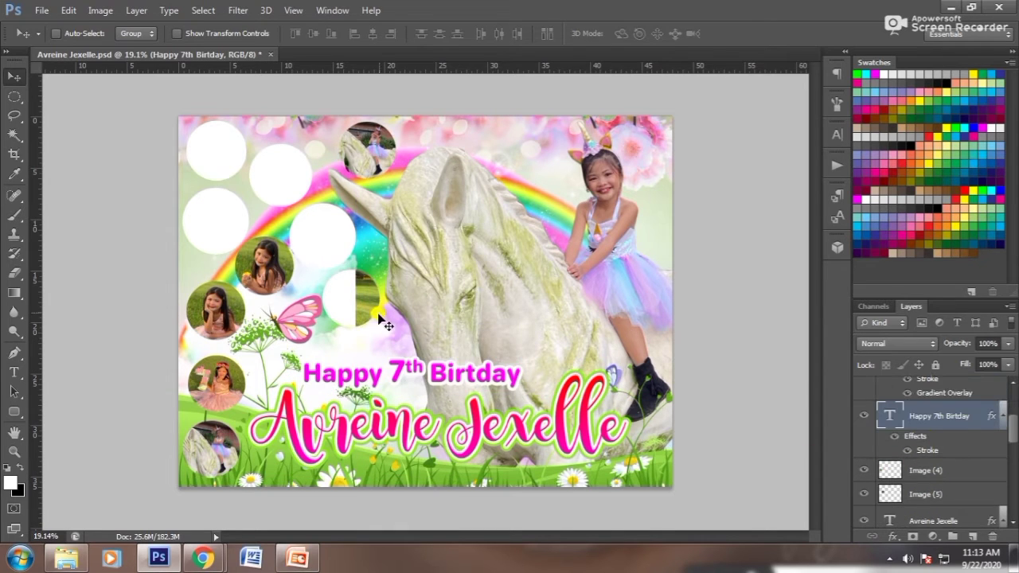
right_click(377, 307)
left_click(390, 310)
left_click_drag(390, 312, 329, 268)
key("ctrl+t")
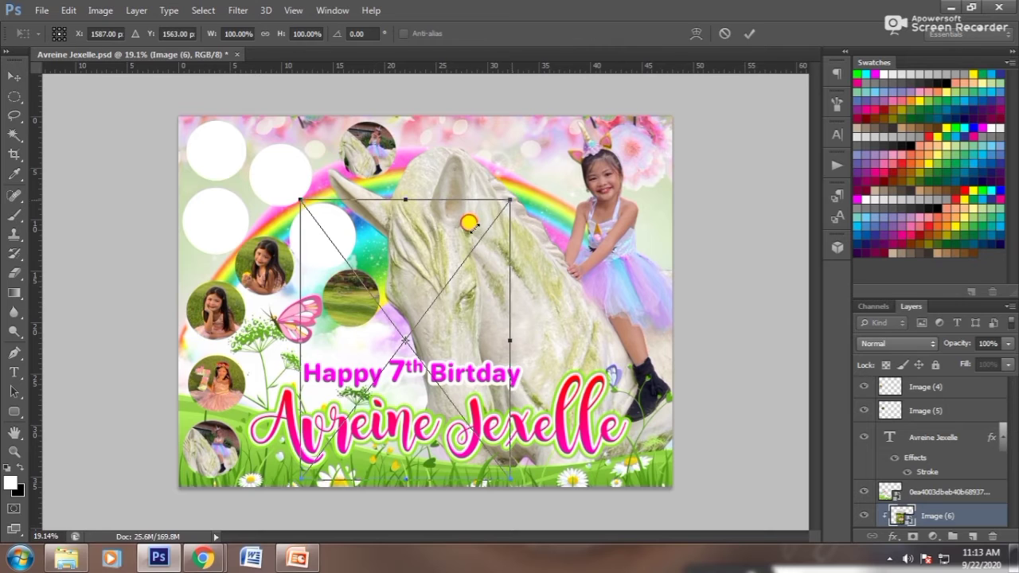
key("Return")
mouse_move(465, 339)
left_mouse_down()
mouse_move(418, 327)
mouse_move(422, 312)
left_mouse_up()
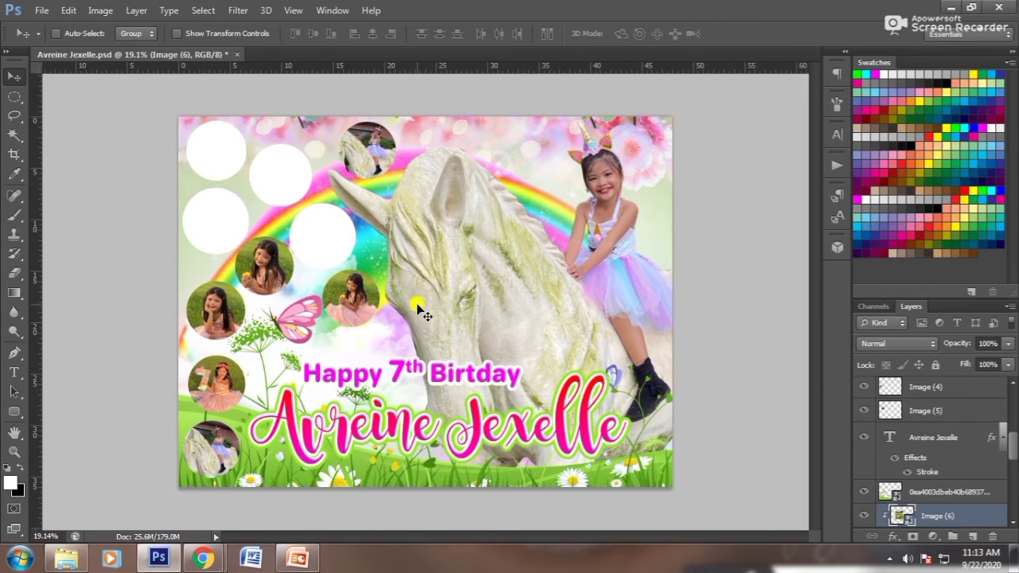
left_click(943, 491, "shift")
right_click(923, 513)
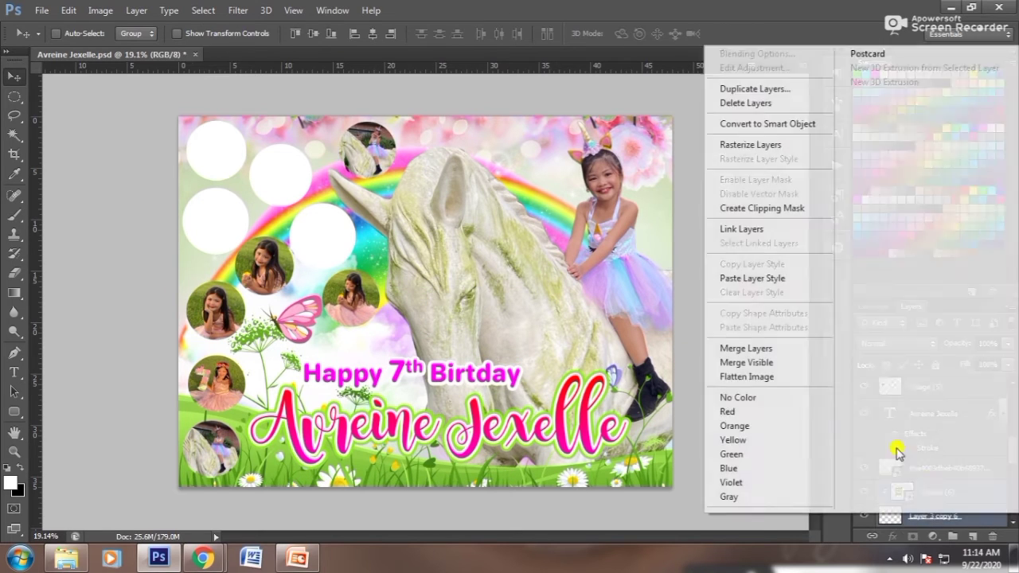
left_click(780, 348)
Step: Place lavender-dress Image (7), clip it into the upper circle at 63.16%, and merge
left_click(66, 557)
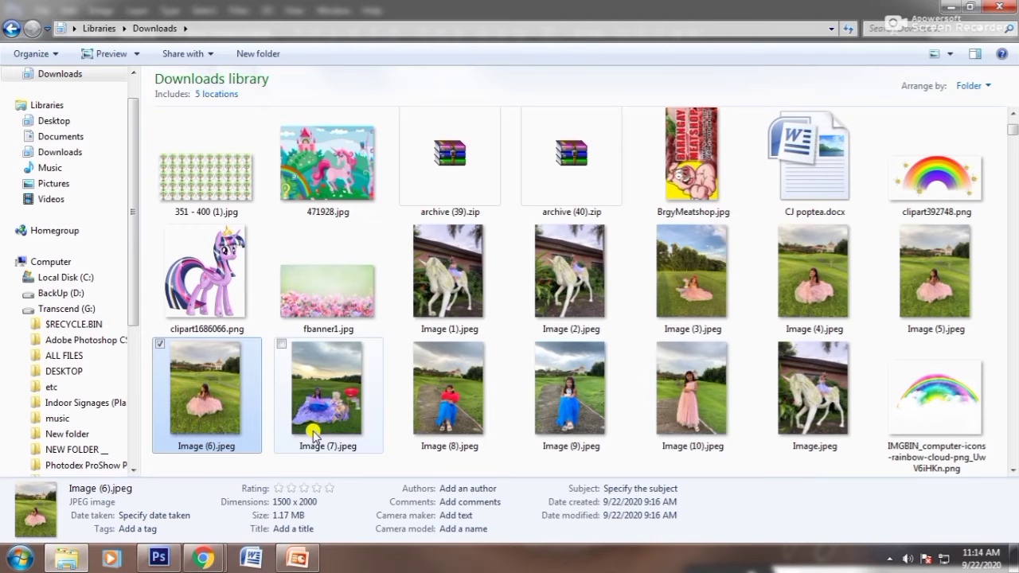
mouse_move(314, 408)
left_mouse_down()
mouse_move(249, 377)
mouse_move(562, 328)
left_mouse_up()
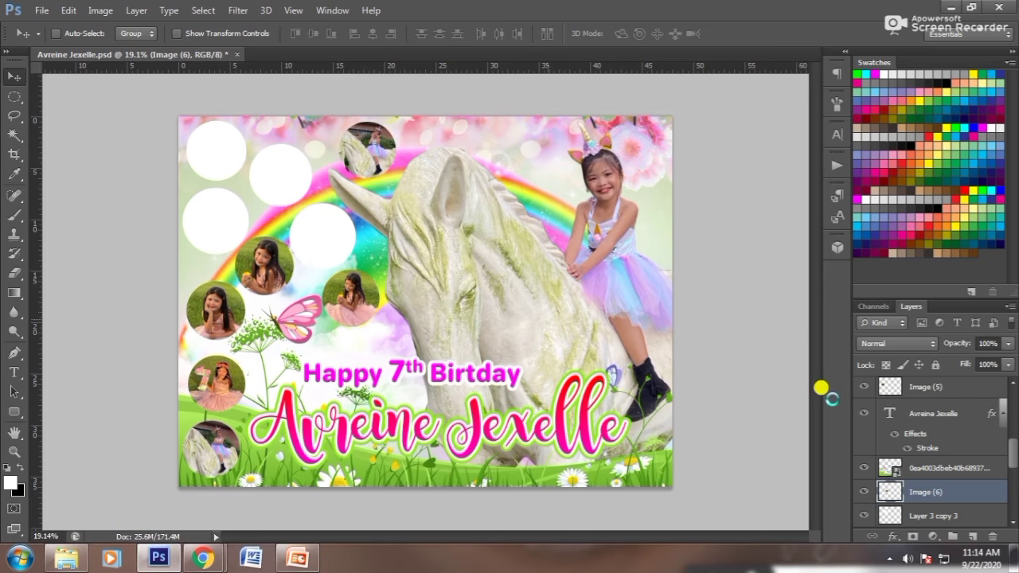
key("Return")
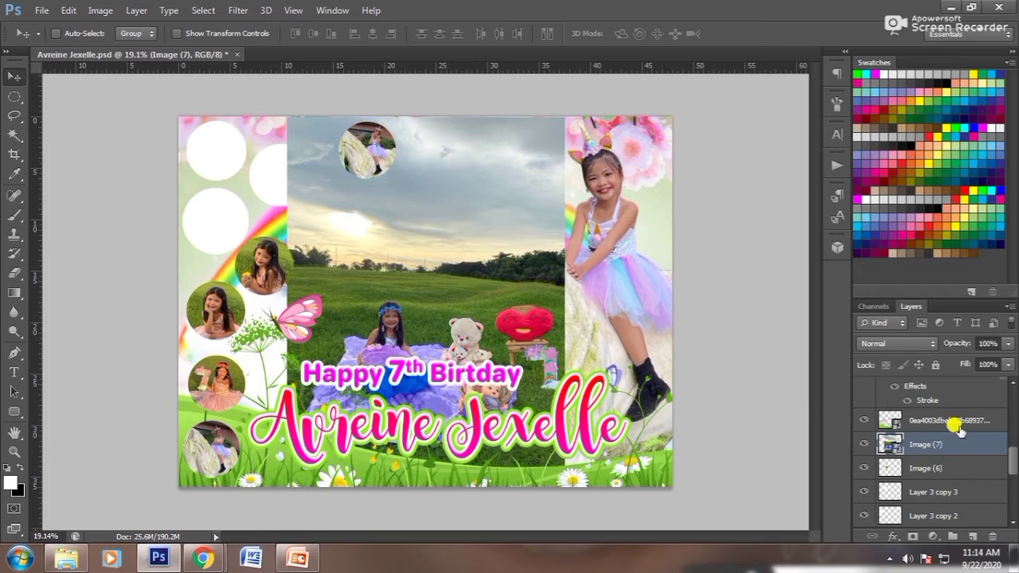
left_click_drag(958, 429, 947, 491)
left_click(944, 473, "alt")
left_click_drag(497, 239, 504, 207)
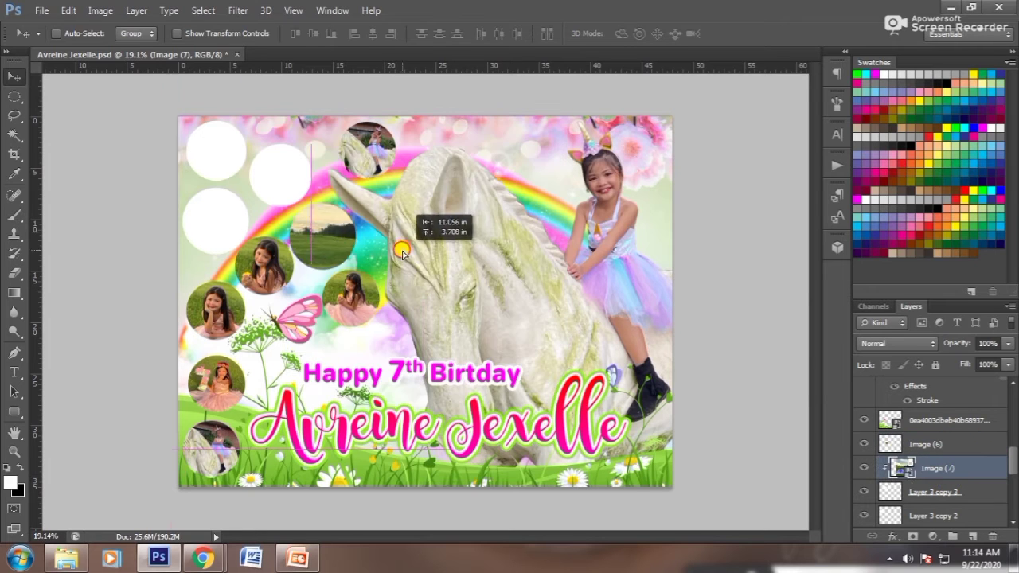
key("ctrl+t")
left_click_drag(492, 380, 475, 377)
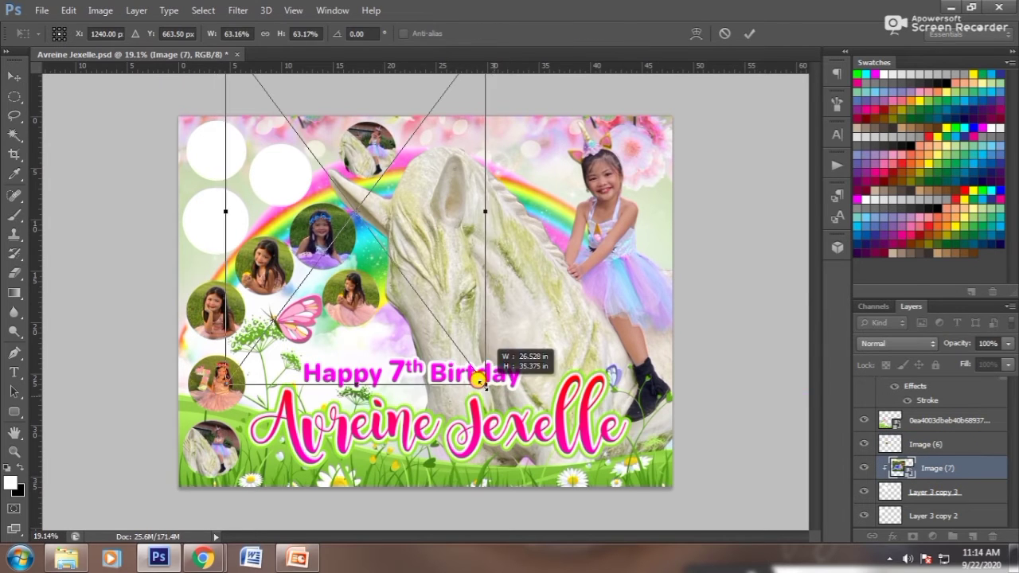
key("Return")
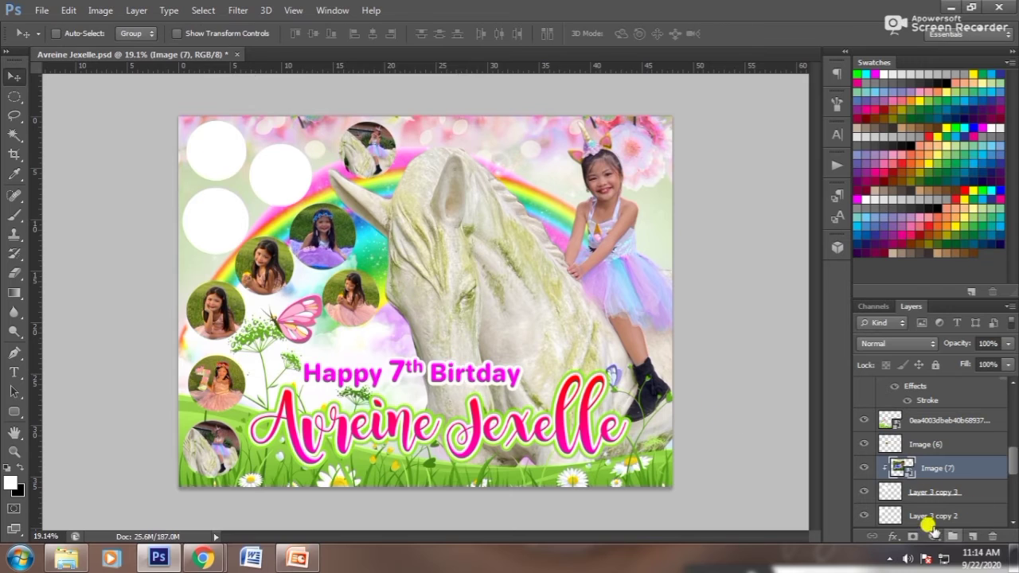
left_click(933, 491, "shift")
right_click(934, 491)
left_click(760, 324)
Step: Place Image (8), clip it into the left circle, shrink it to fit, and merge
left_click(109, 561)
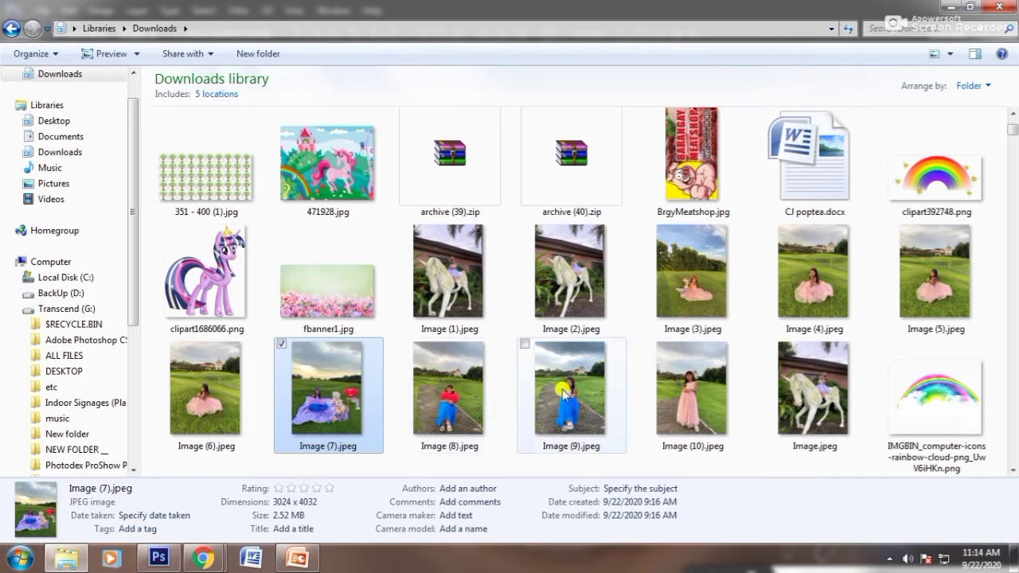
left_click_drag(433, 380, 288, 241)
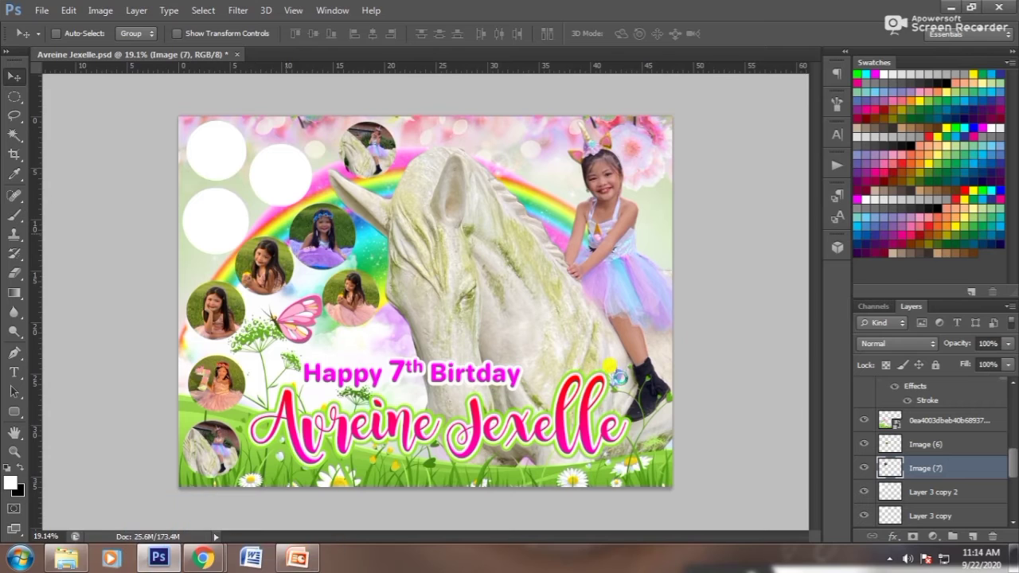
key("Return")
scroll(947, 475, "down", 3)
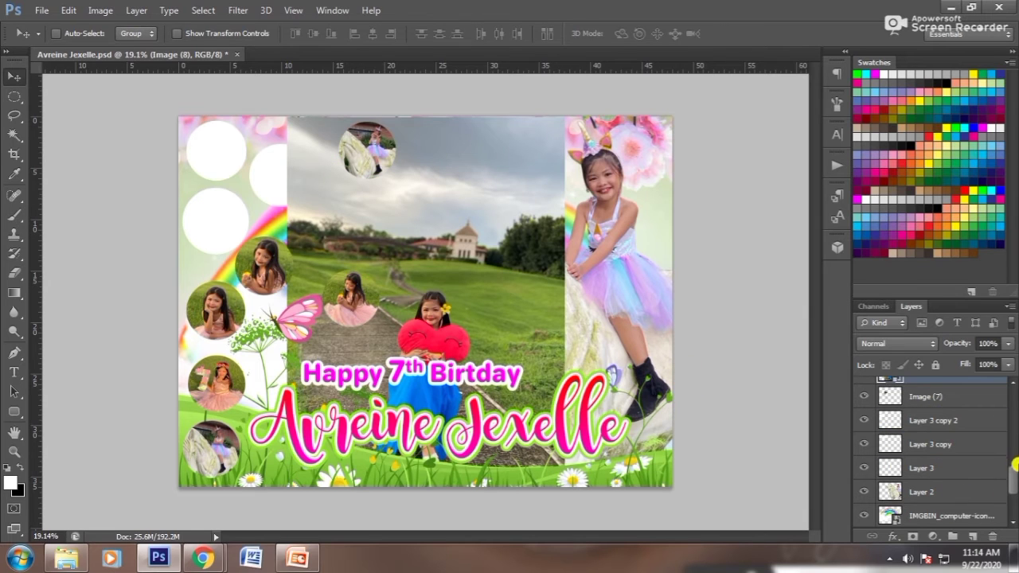
left_click(964, 403, "alt")
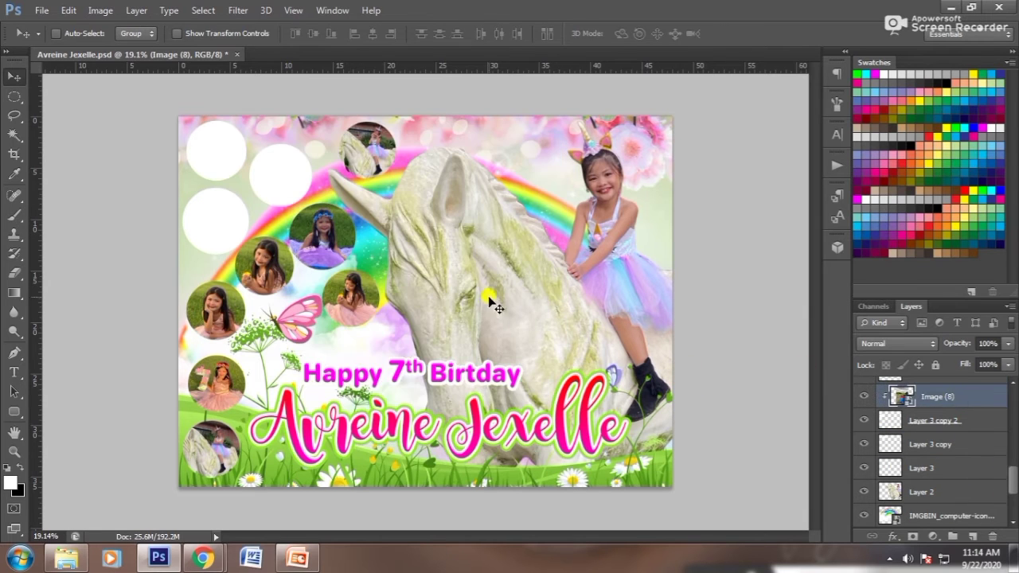
left_click_drag(489, 302, 267, 169)
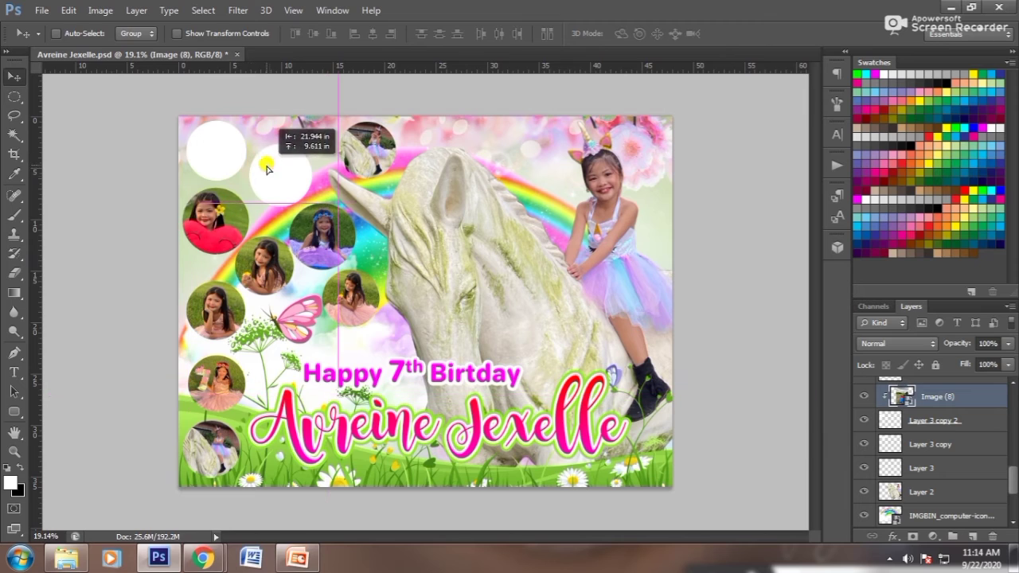
key("ctrl+t")
mouse_move(339, 386)
left_mouse_down()
mouse_move(307, 340)
mouse_move(302, 268)
left_mouse_up()
key("Return")
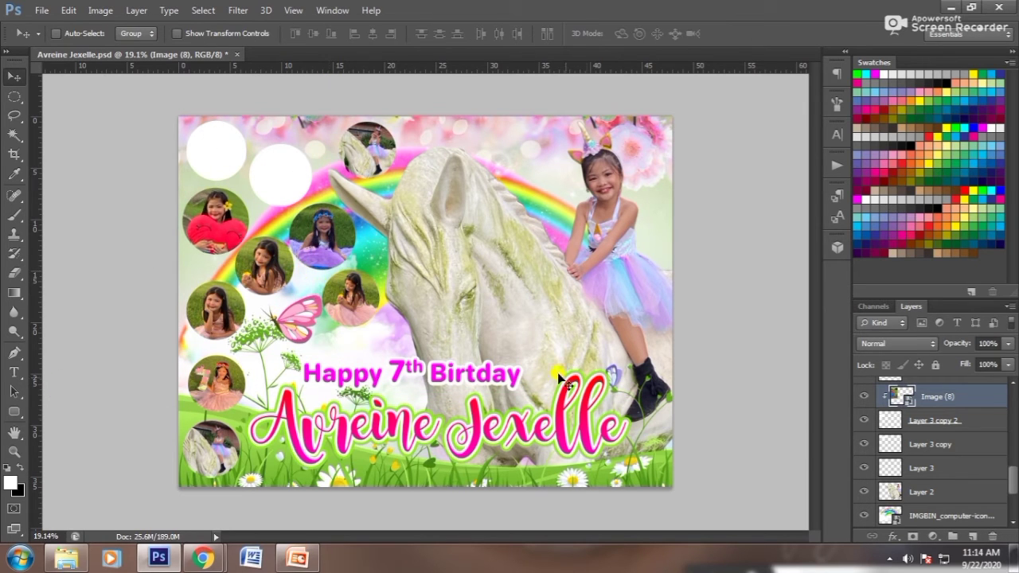
right_click(928, 392)
left_click(668, 377)
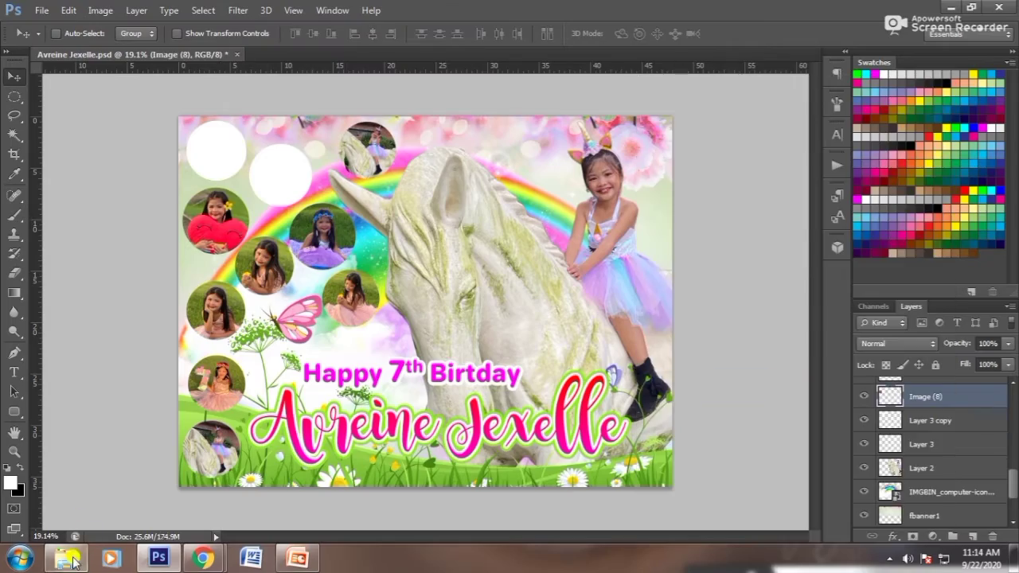
Step: Place Image (9), clip it into the upper white circle, position it, and merge
left_click(66, 558)
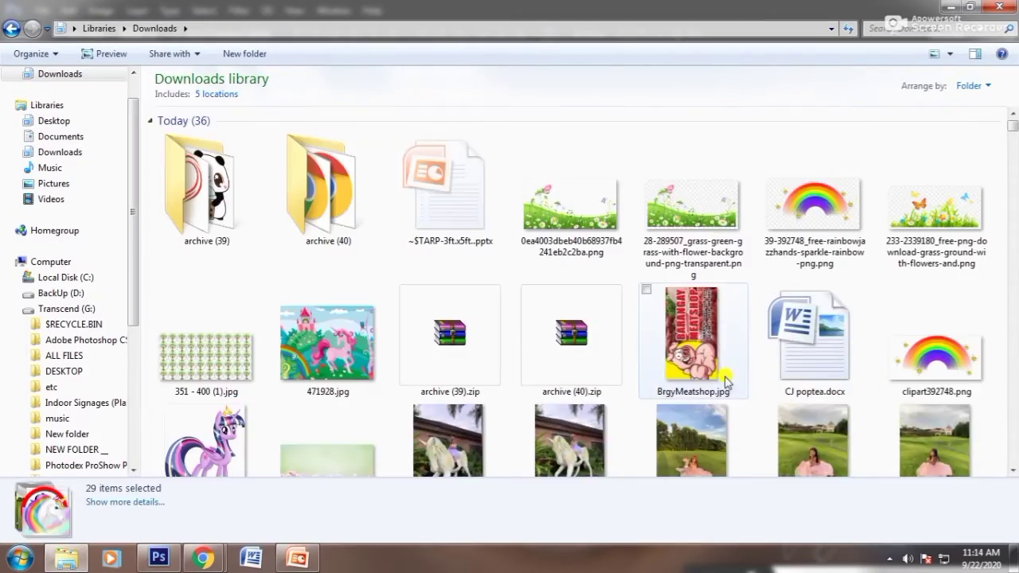
left_click(682, 366, "ctrl")
scroll(694, 447, "down", 2)
scroll(694, 447, "down", 4)
mouse_move(568, 247)
left_mouse_down()
mouse_move(213, 306)
mouse_move(306, 274)
left_mouse_up()
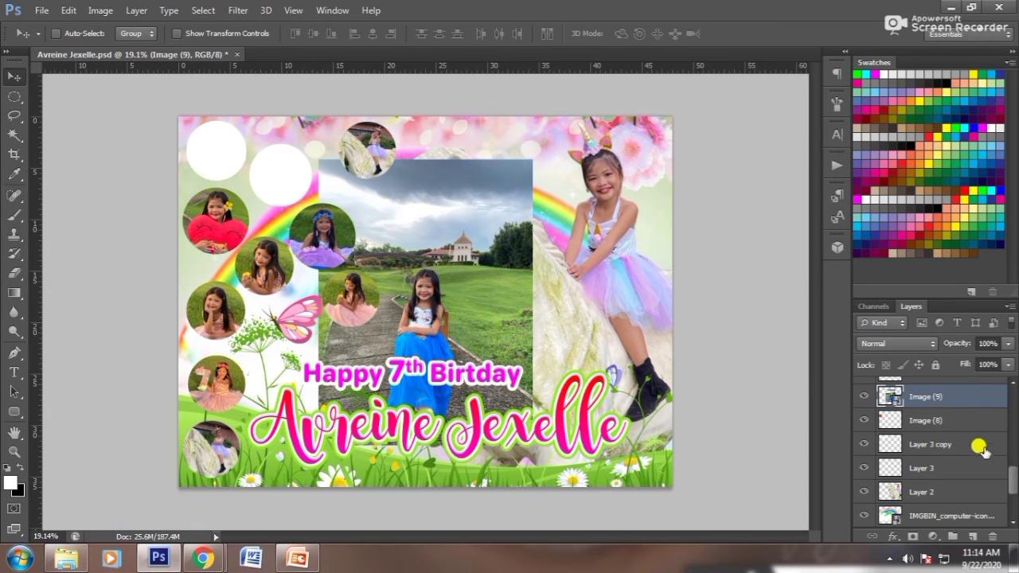
key("ctrl+bracketleft")
left_click(943, 438, "alt")
left_click_drag(318, 231, 251, 204)
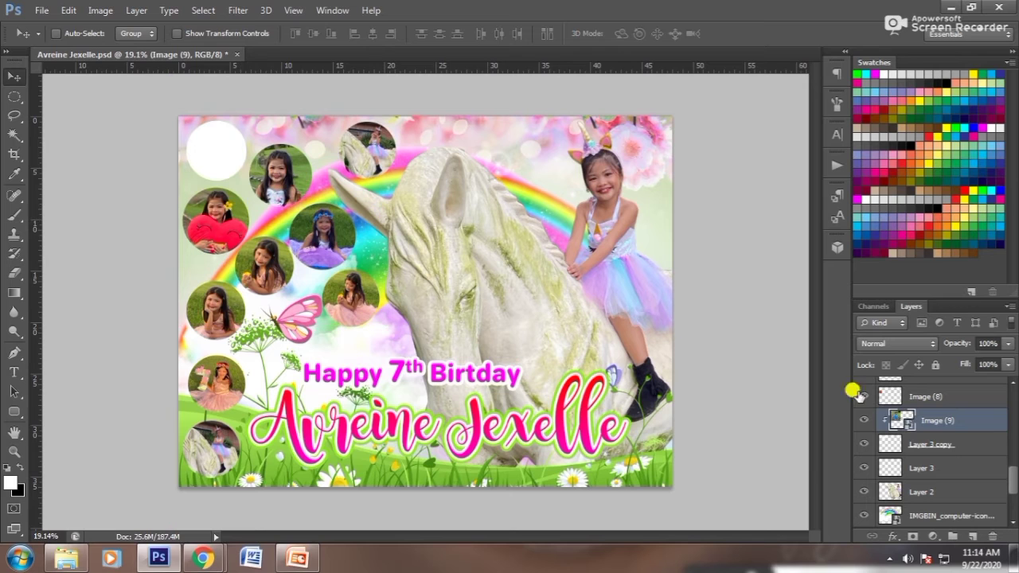
left_click(939, 444, "ctrl")
right_click(919, 418)
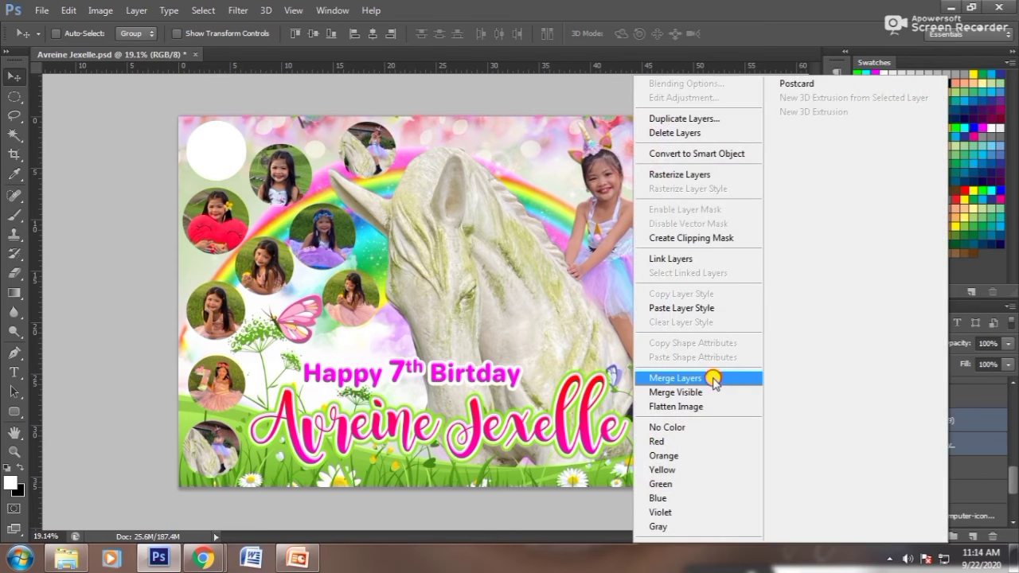
left_click(711, 380)
Step: Place Image (10).jpeg below Image (9) and clip it to the remaining circle shape
key("alt+Tab")
key("Right")
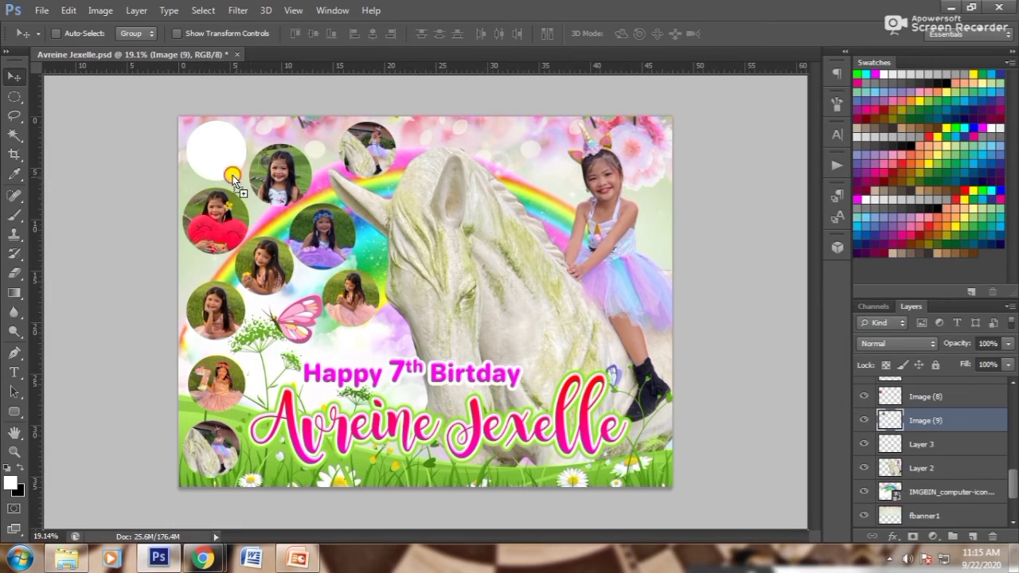
left_click_drag(690, 306, 426, 303)
key("Return")
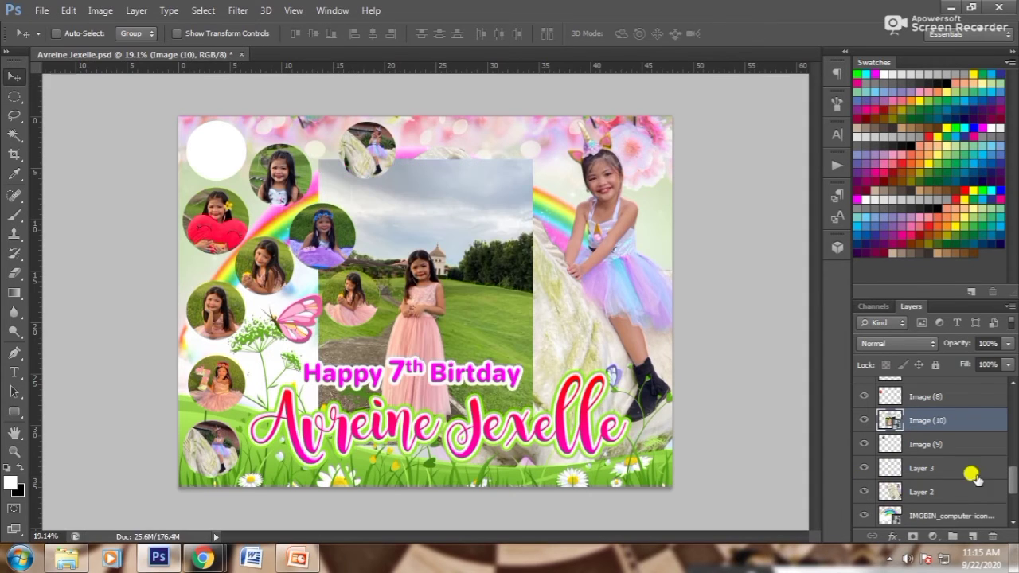
scroll(975, 476, "down", 1)
key("ctrl+[")
left_click(943, 425, "alt")
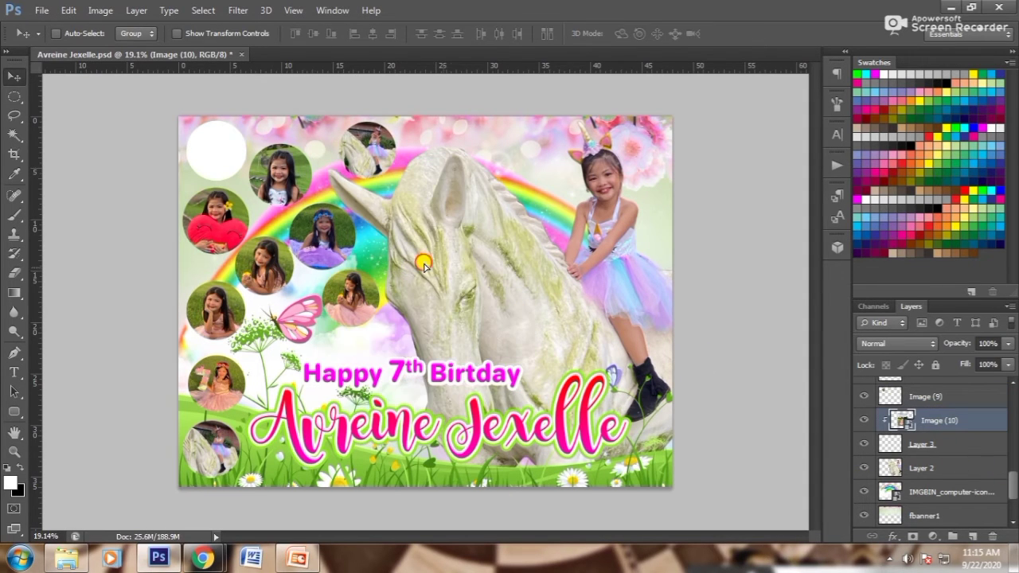
Step: Move and shrink Image (10) into the top-left circle, then merge it with the circle
left_click_drag(469, 270, 262, 119)
key("ctrl+t")
left_click_drag(328, 317, 319, 312)
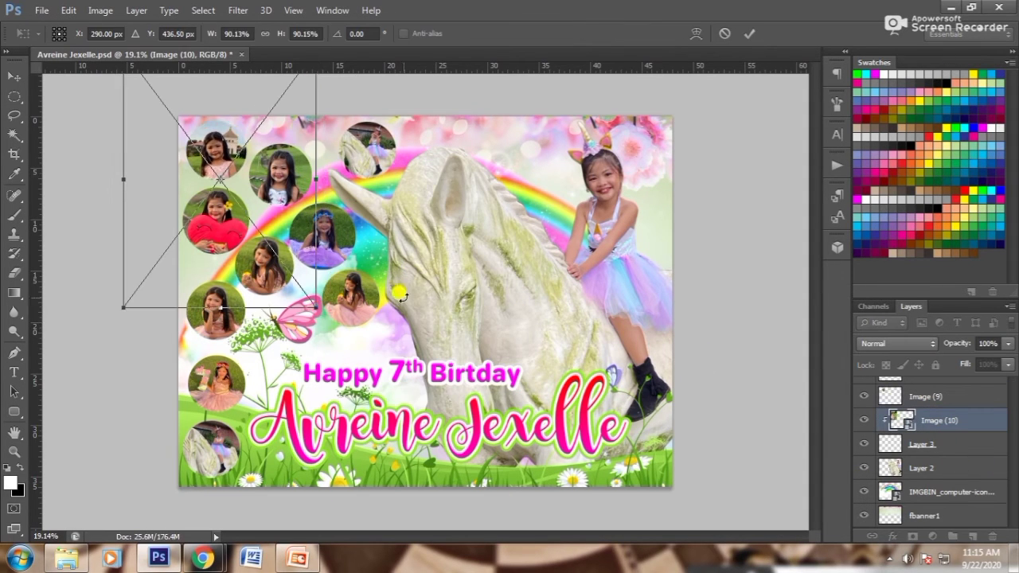
key("Return")
left_click(923, 443, "shift")
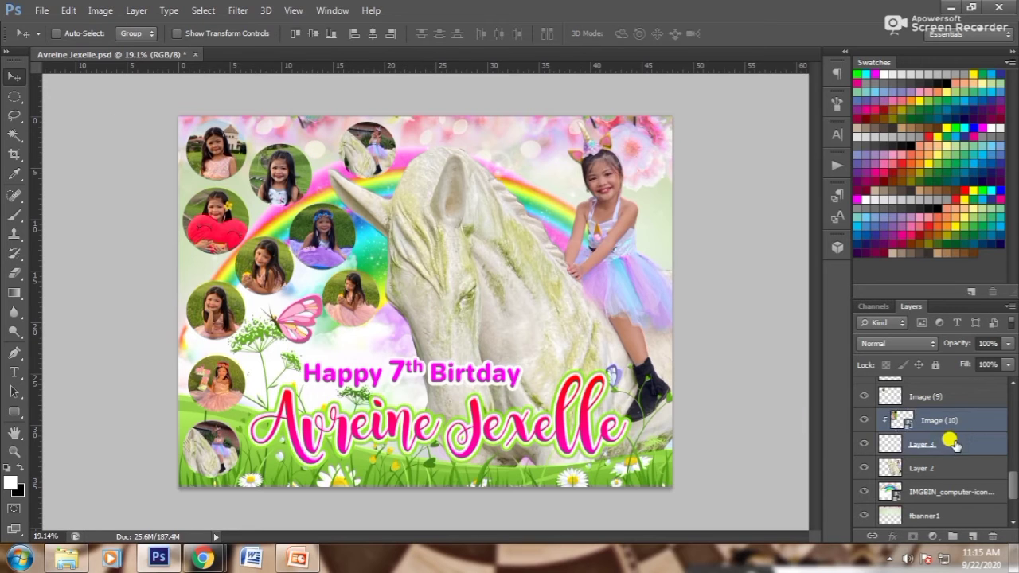
right_click(907, 443)
left_click(711, 378)
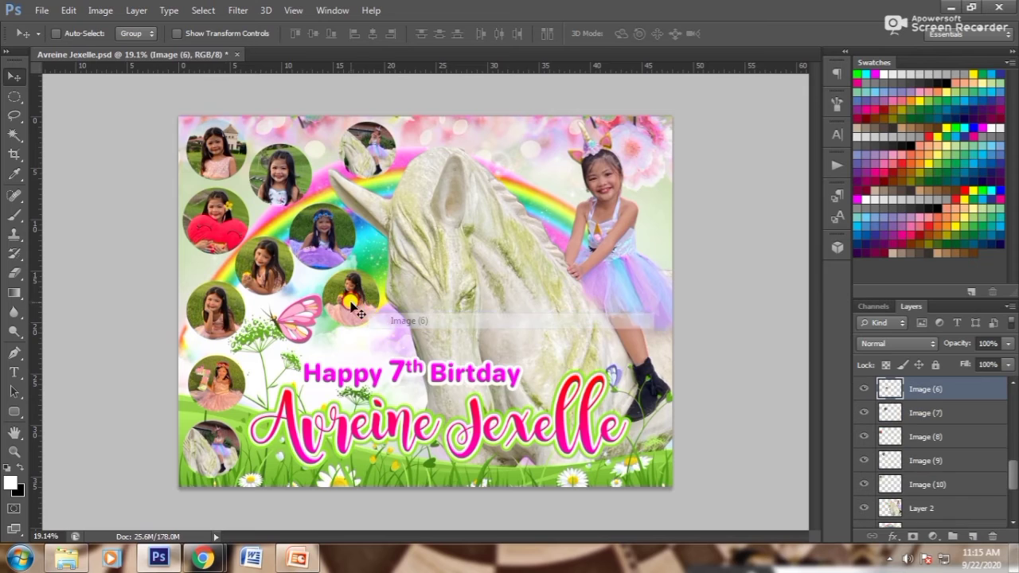
Step: Shift the pink- and purple-dress circles lower and enlarge the Image (3) circle near Happy
left_click_drag(368, 311, 371, 336)
right_click(340, 256)
left_click(362, 266)
left_click_drag(343, 261, 356, 283)
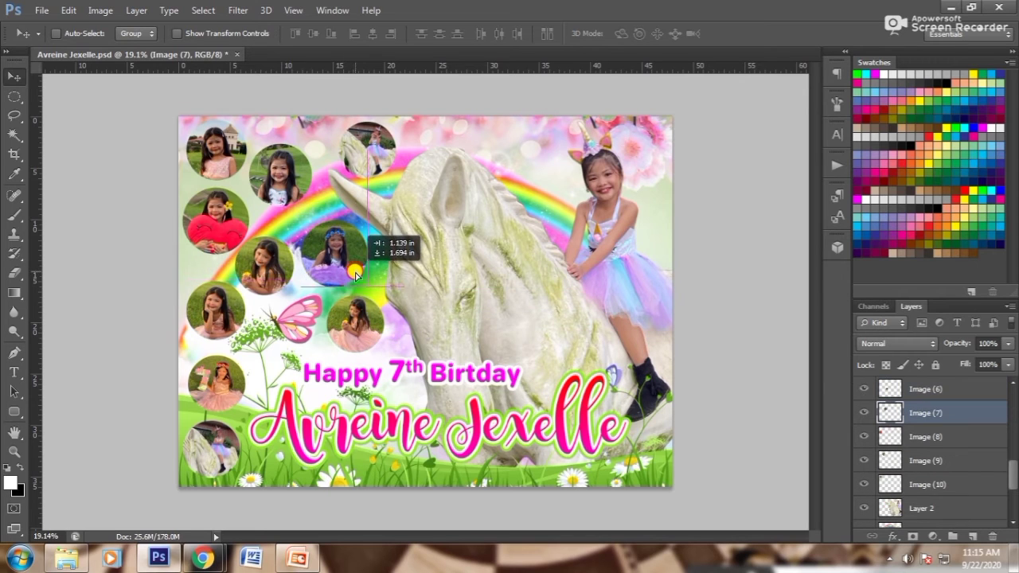
right_click(294, 208)
left_click(314, 219)
left_click_drag(294, 219, 300, 221)
left_click(327, 362, "ctrl")
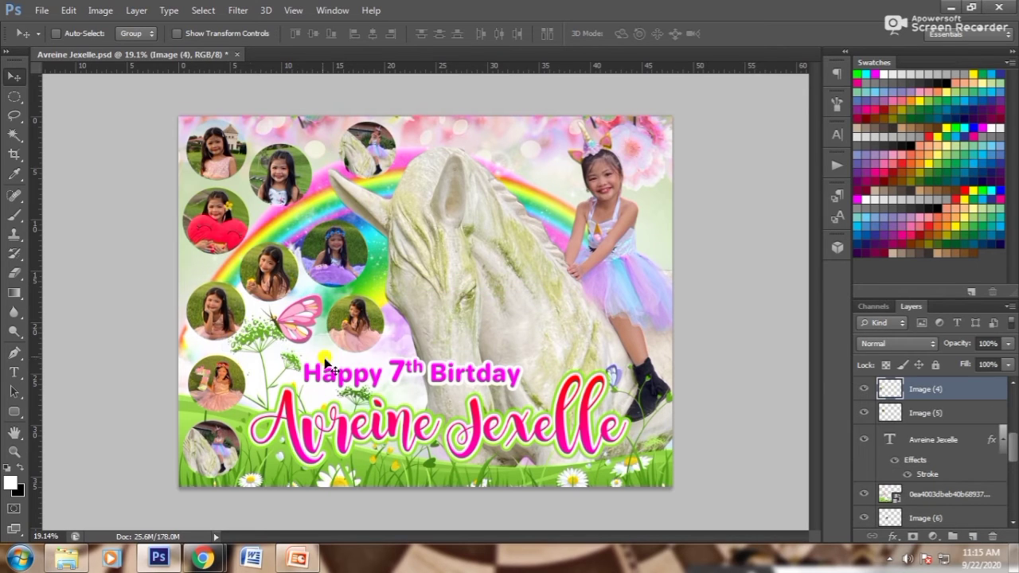
left_click(437, 418, "ctrl")
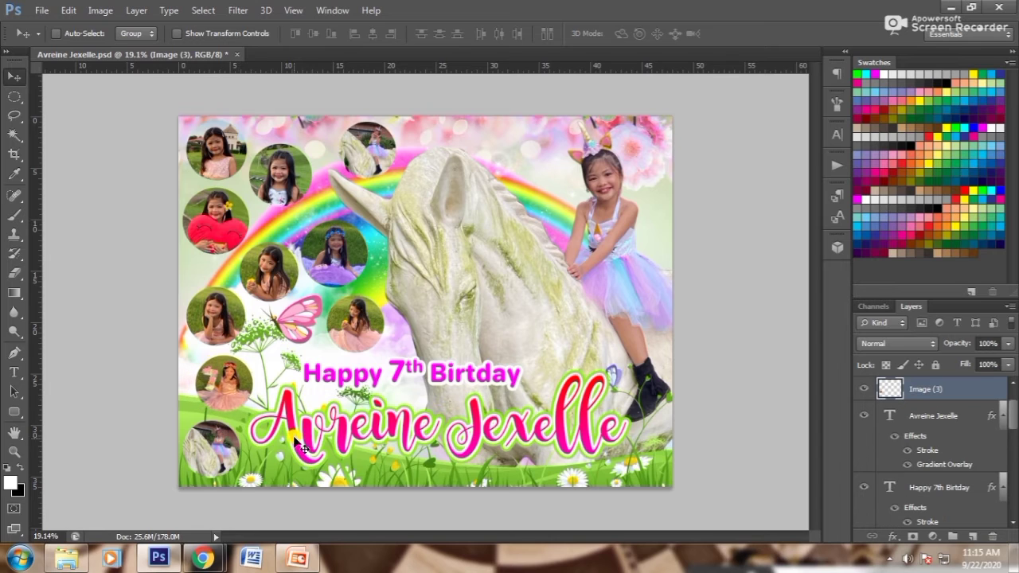
key("ctrl+t")
left_click_drag(266, 355, 275, 347)
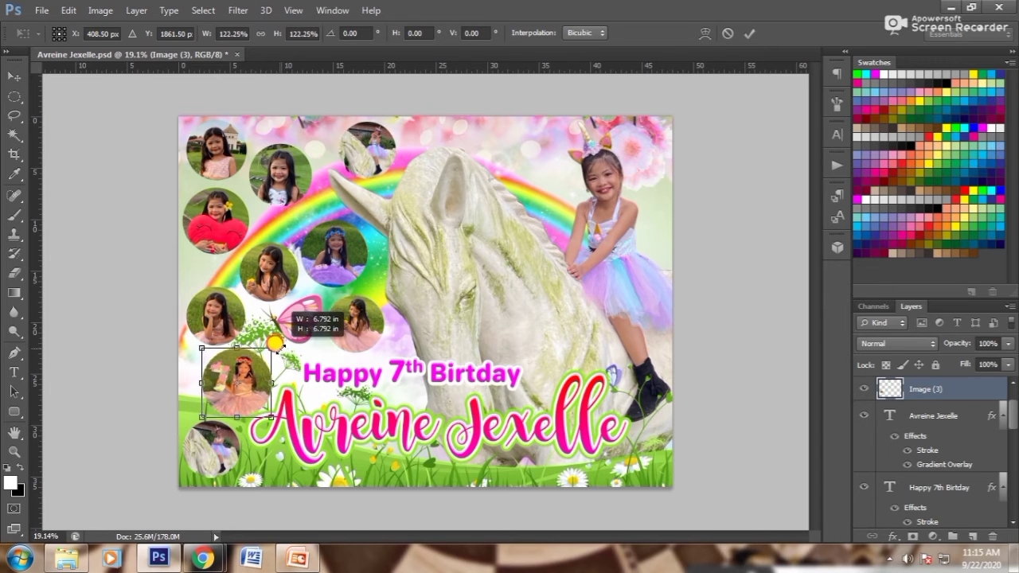
key("Return")
Step: Move the name text and 'Happy 7th Birtday' heading right and enlarge the heading
right_click(549, 434)
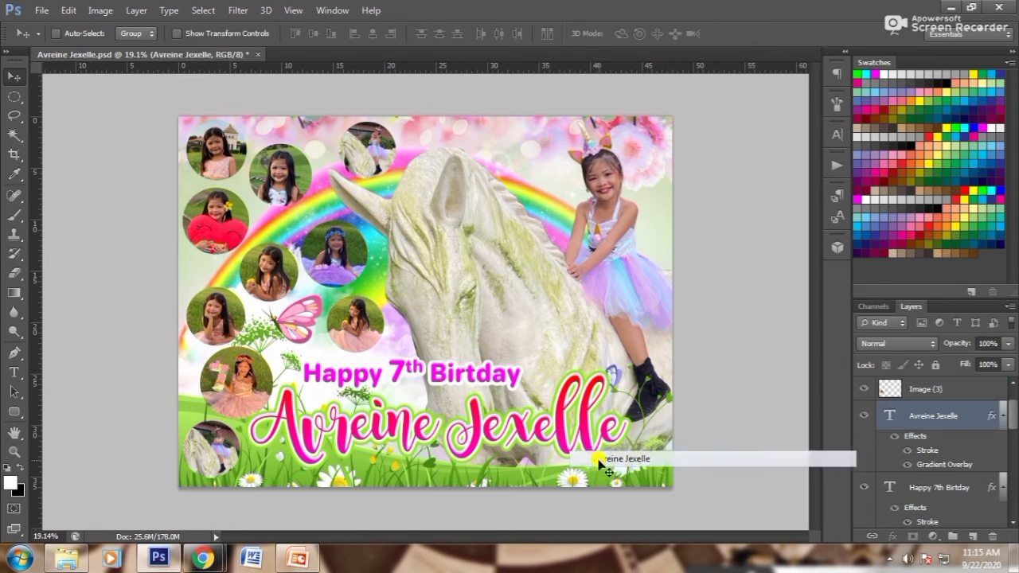
left_click(597, 465)
left_click_drag(593, 457, 602, 465)
right_click(542, 382)
left_click(572, 390)
left_click_drag(549, 382, 573, 398)
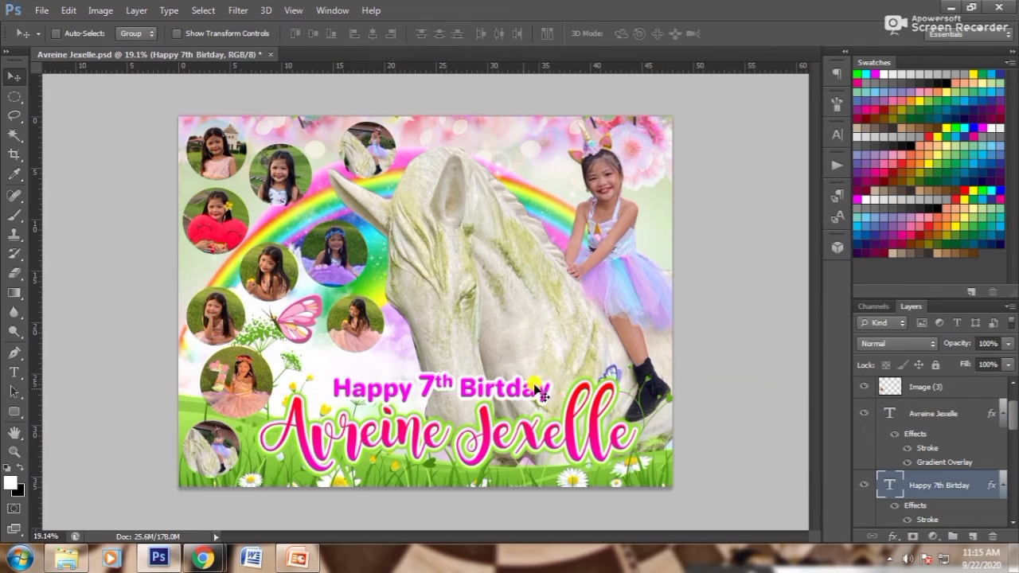
key("ctrl+t")
left_click_drag(544, 365, 554, 363)
key("Return")
Step: Enlarge the Image (6) and upper photo circles (about 118%) and nudge the bottom-left Image (1) circle
left_click(355, 323)
key("ctrl+t")
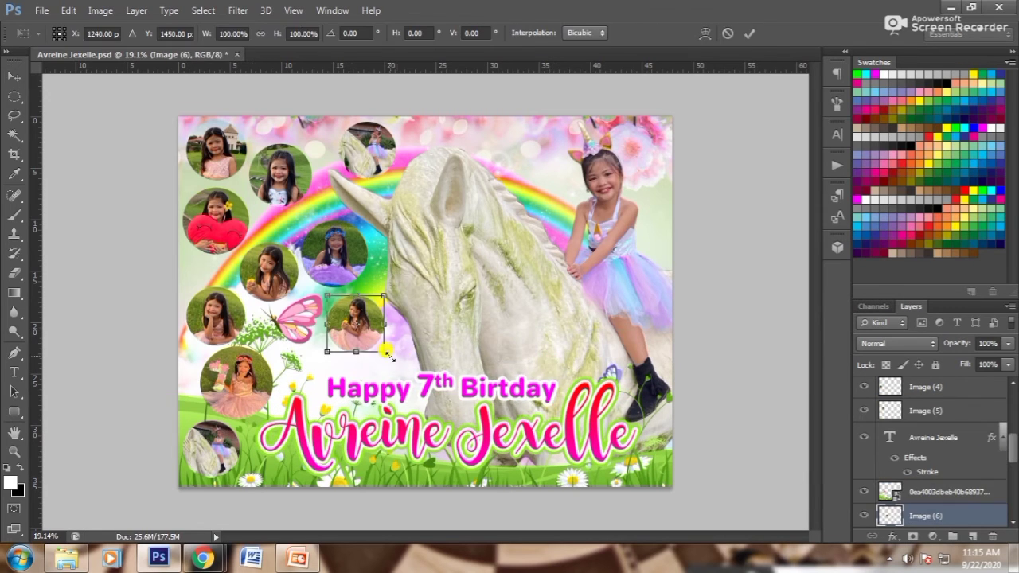
left_click_drag(385, 353, 392, 370)
key("Return")
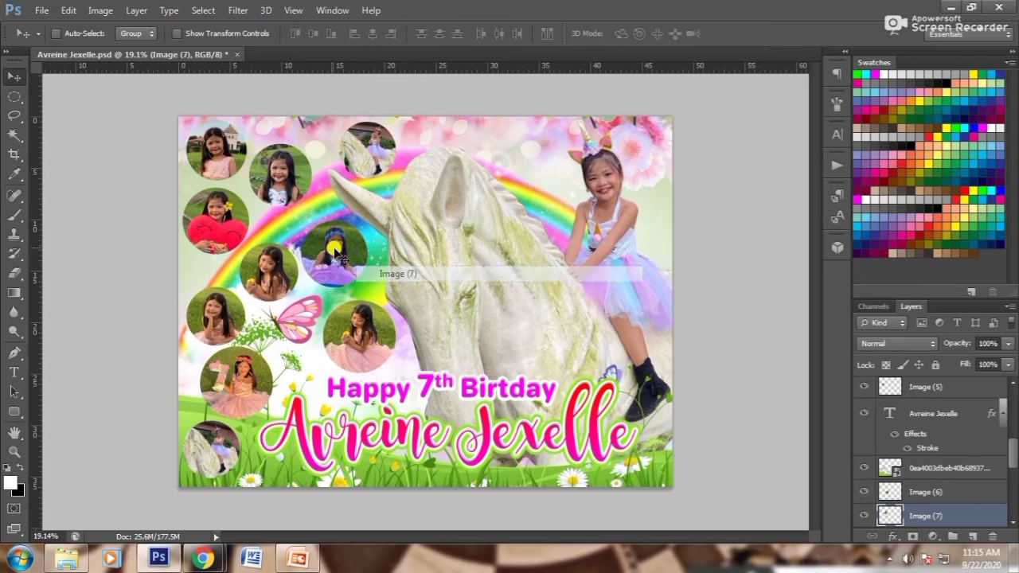
mouse_move(301, 207)
left_mouse_down()
mouse_move(311, 199)
mouse_move(327, 223)
left_mouse_up()
key("ctrl+t")
key("Return")
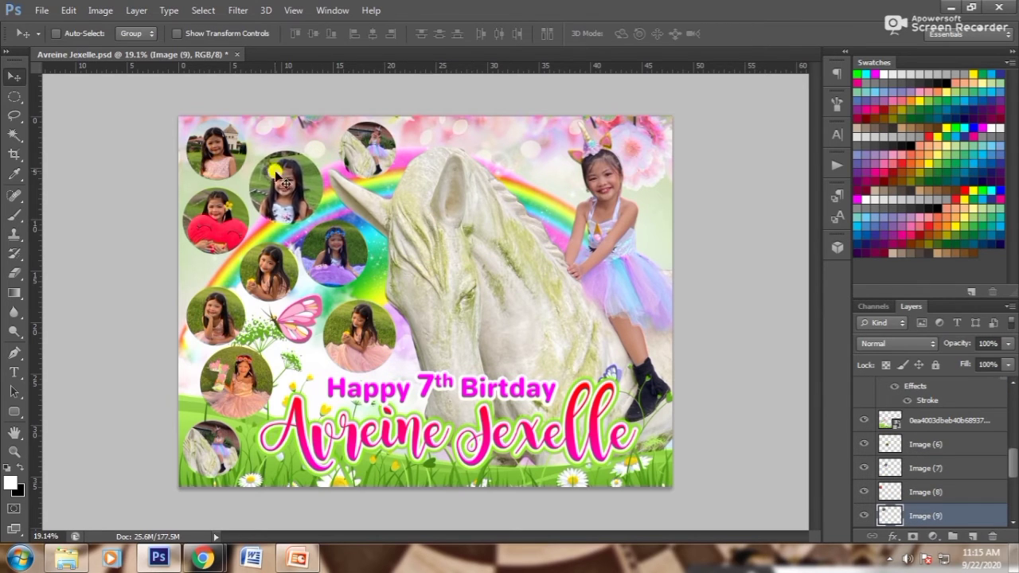
left_click_drag(290, 187, 284, 187)
right_click(226, 466)
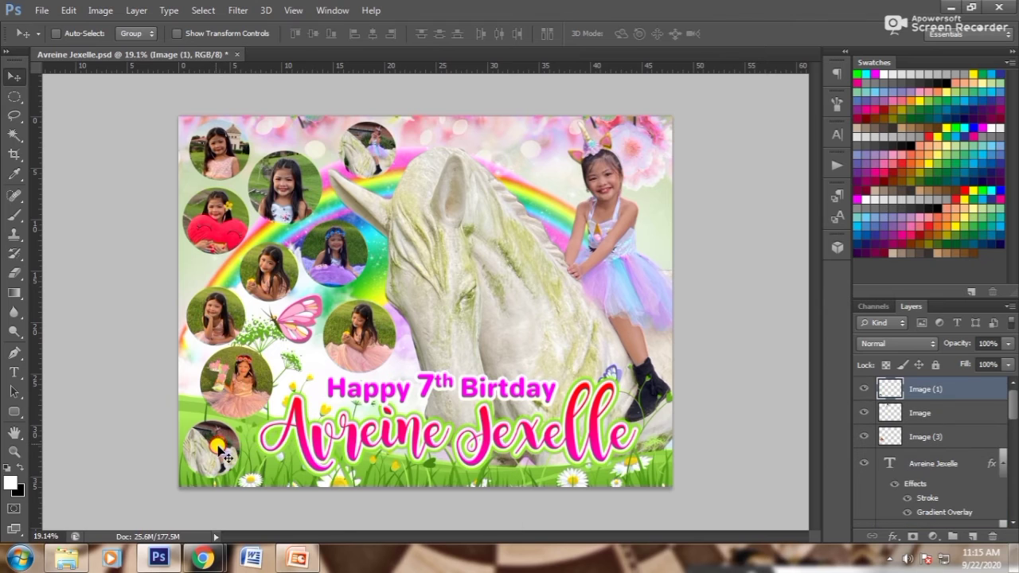
left_click(239, 436)
left_click_drag(219, 454, 214, 445)
left_click(362, 340, "ctrl")
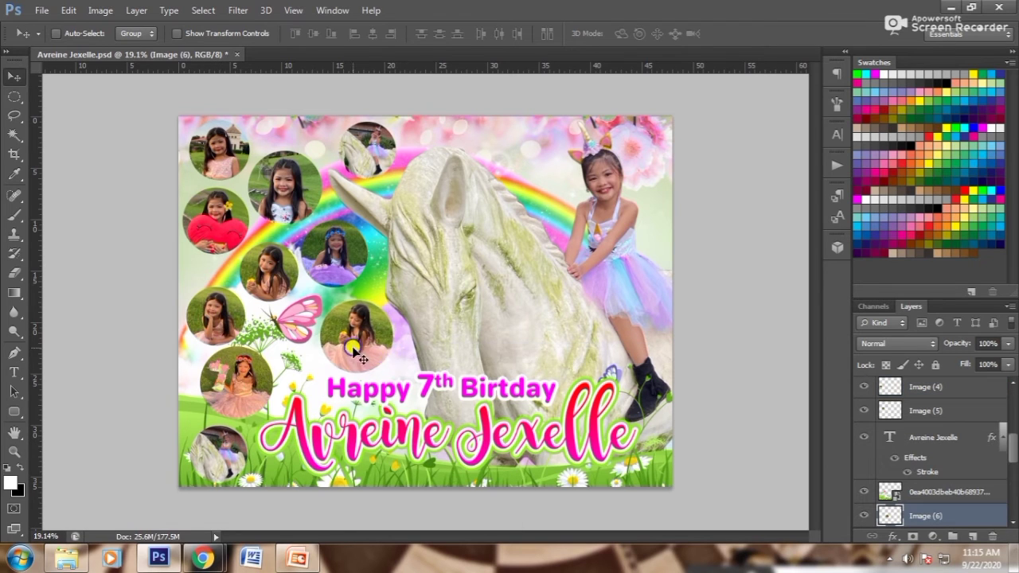
Step: Give Image (6) a white 9 px inside stroke and 66% drop shadow, then copy its layer style
right_click(282, 279)
right_click(378, 355)
left_click(391, 363)
left_click(899, 536)
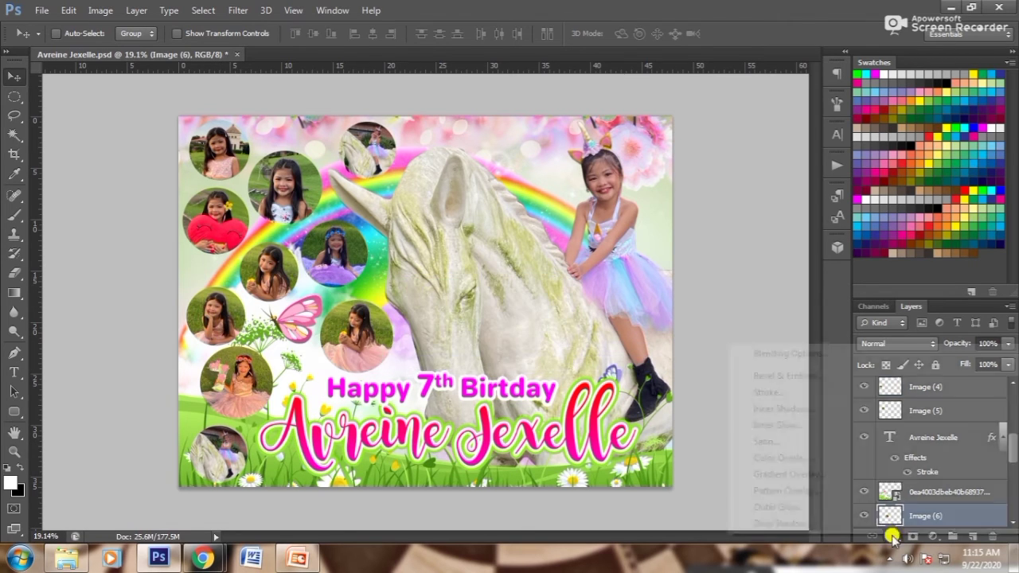
left_click(768, 386)
left_click(798, 251)
left_click(579, 159)
left_click(916, 132)
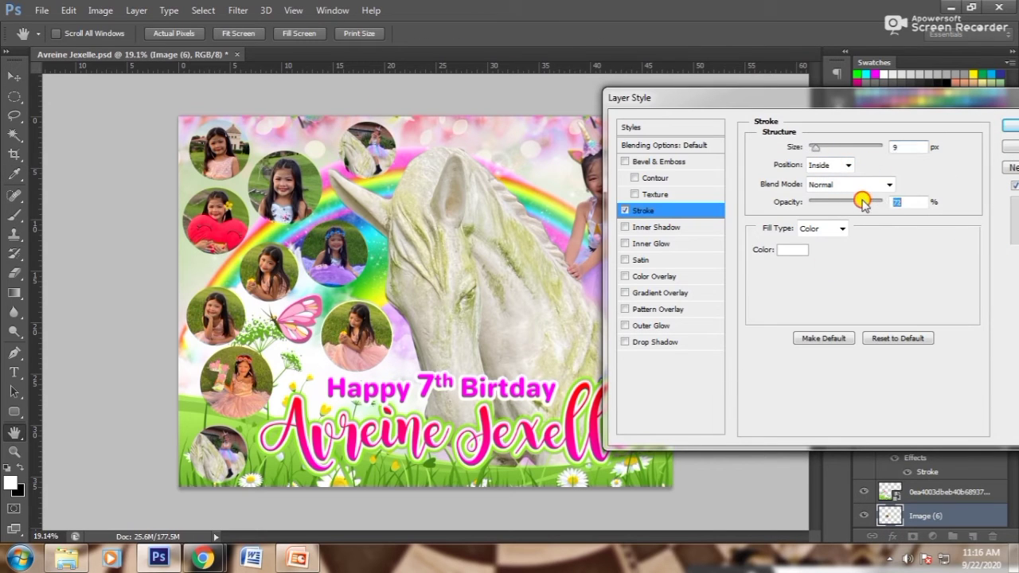
left_click(712, 342)
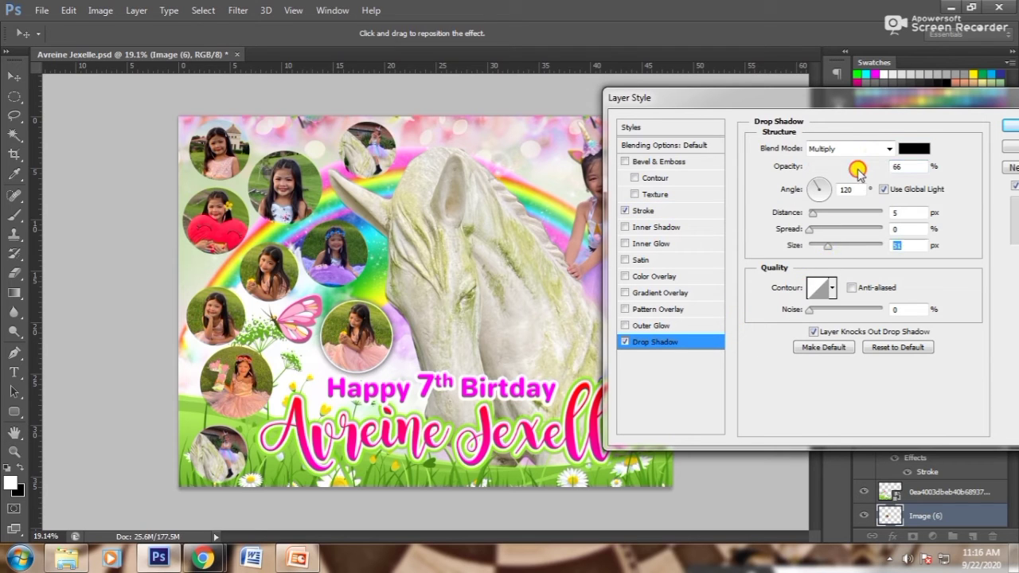
key("Return")
right_click(930, 506)
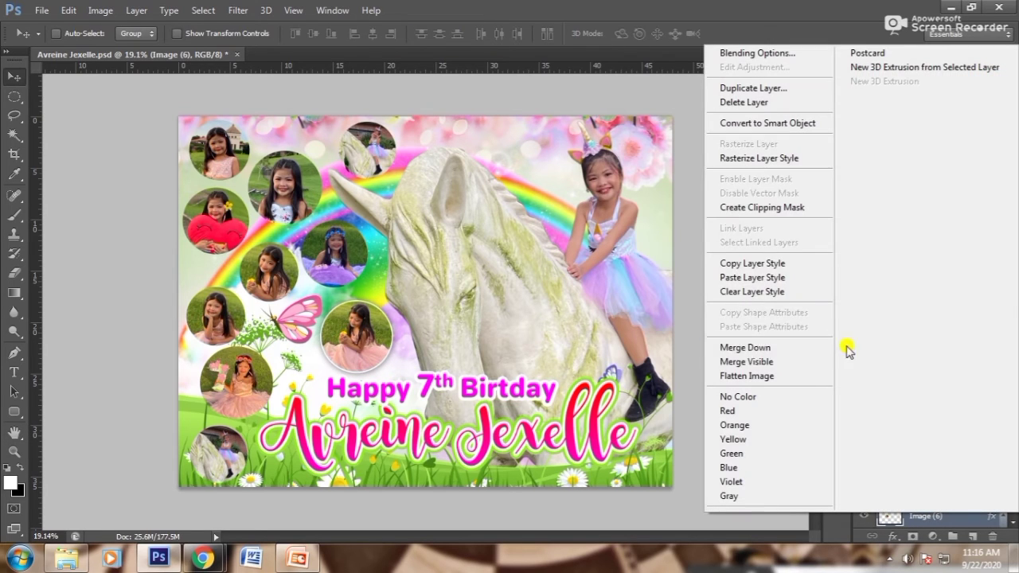
left_click(774, 265)
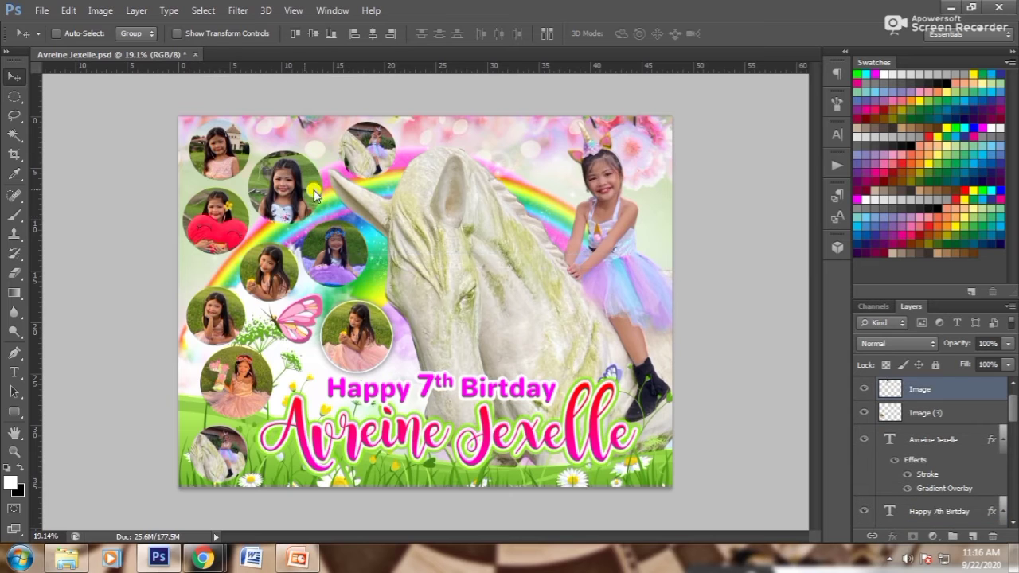
Step: Select the remaining photo circle layers and paste the stroke and drop shadow style onto them
right_click(250, 156)
right_click(253, 220)
right_click(272, 292)
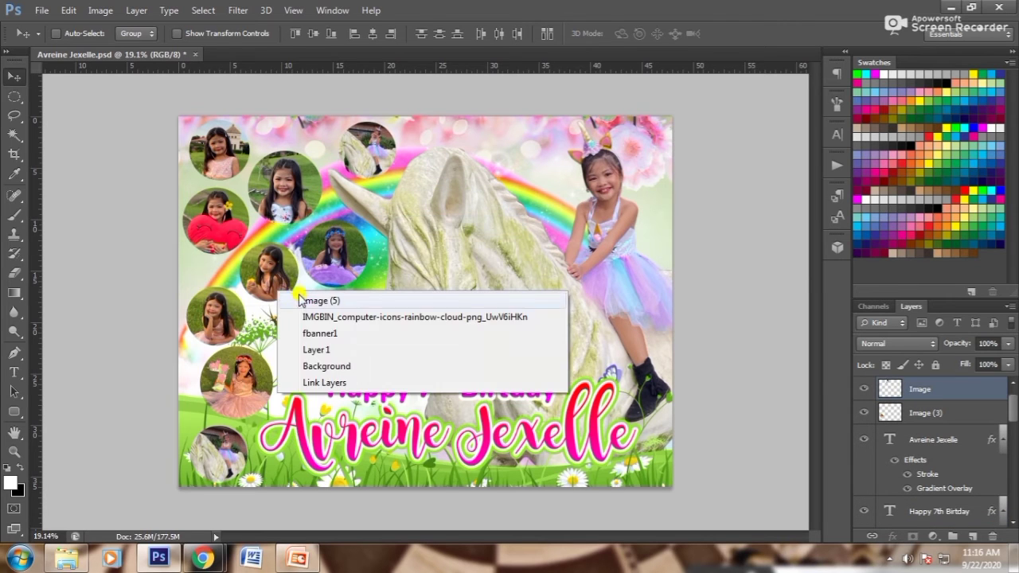
right_click(254, 325)
right_click(292, 336)
left_click(291, 337)
right_click(273, 386)
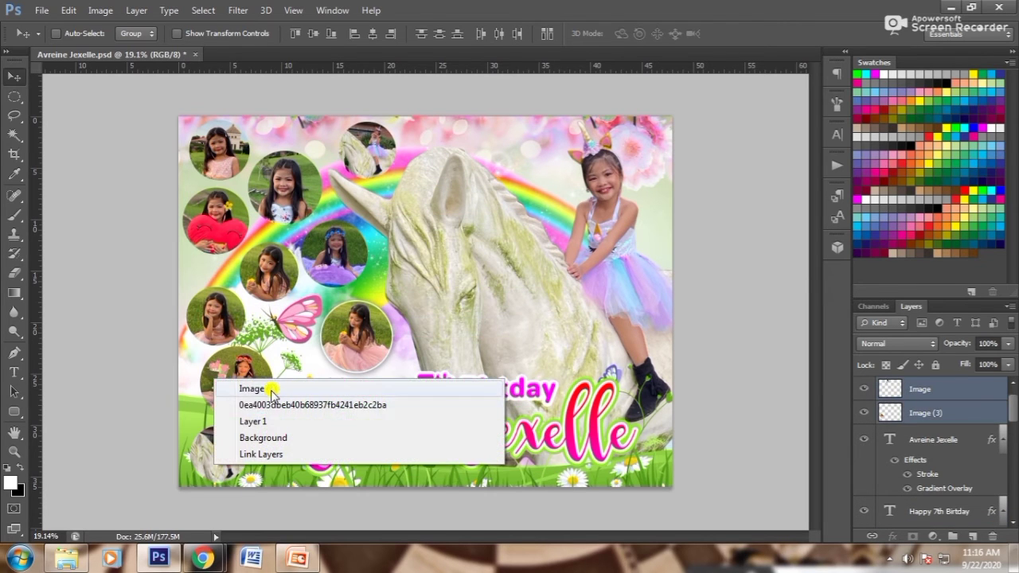
left_click(275, 386)
right_click(940, 401)
left_click(701, 310)
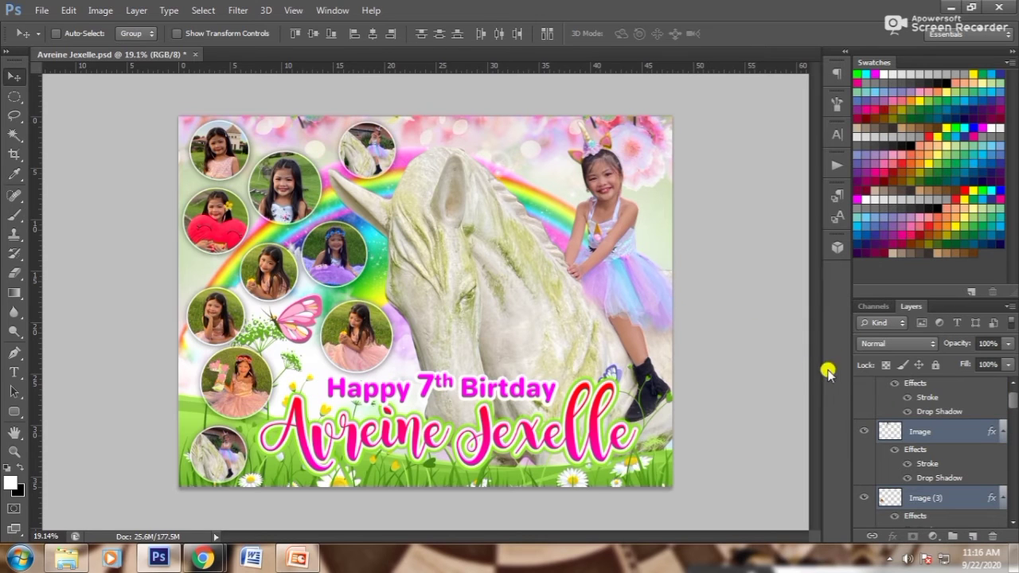
Step: Select the Image (5) photo, the name layer and the Happy 7th Birtday text layer
right_click(292, 301)
left_click(309, 298)
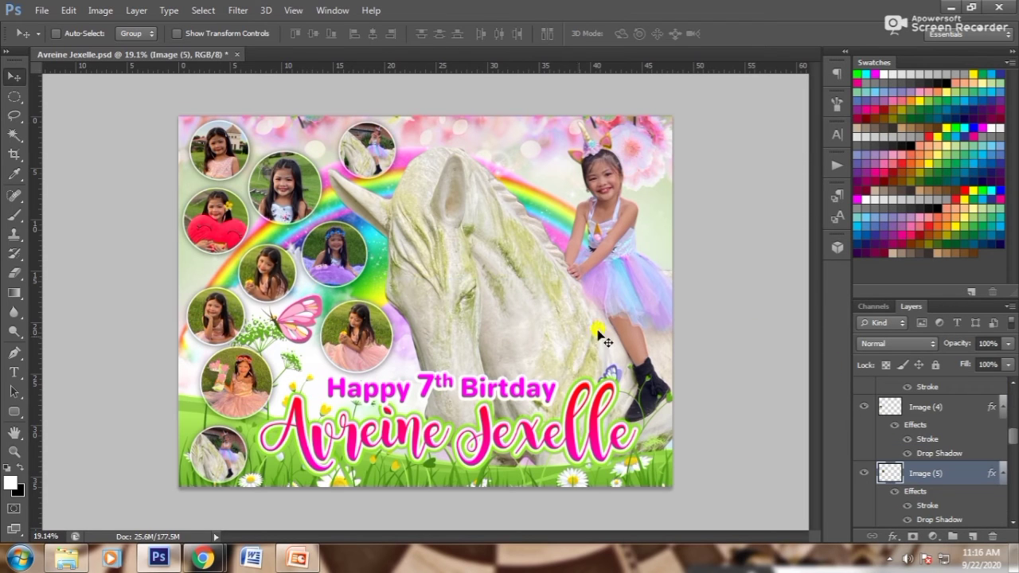
right_click(499, 445)
left_click(541, 452)
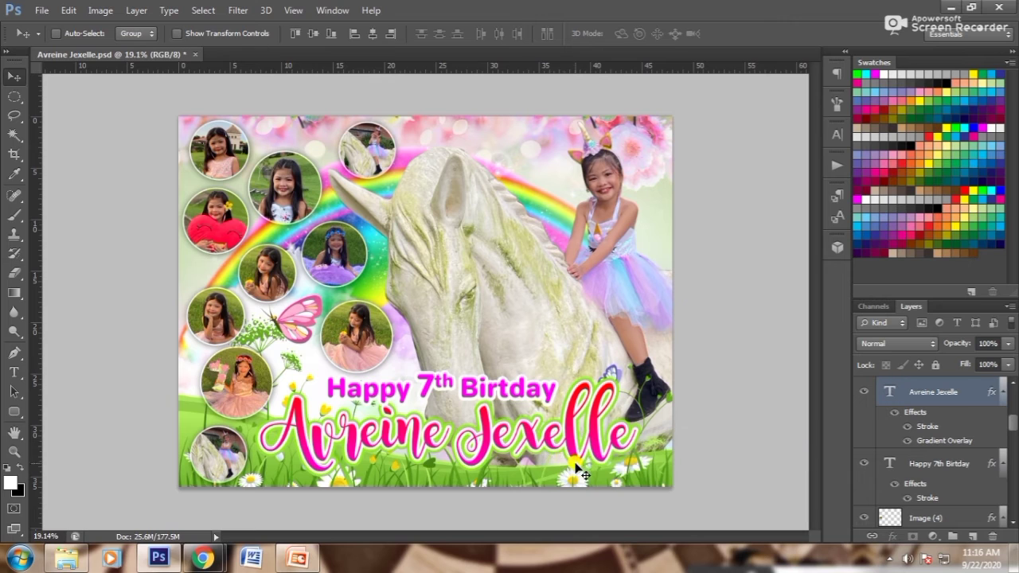
right_click(525, 402)
left_click(531, 407)
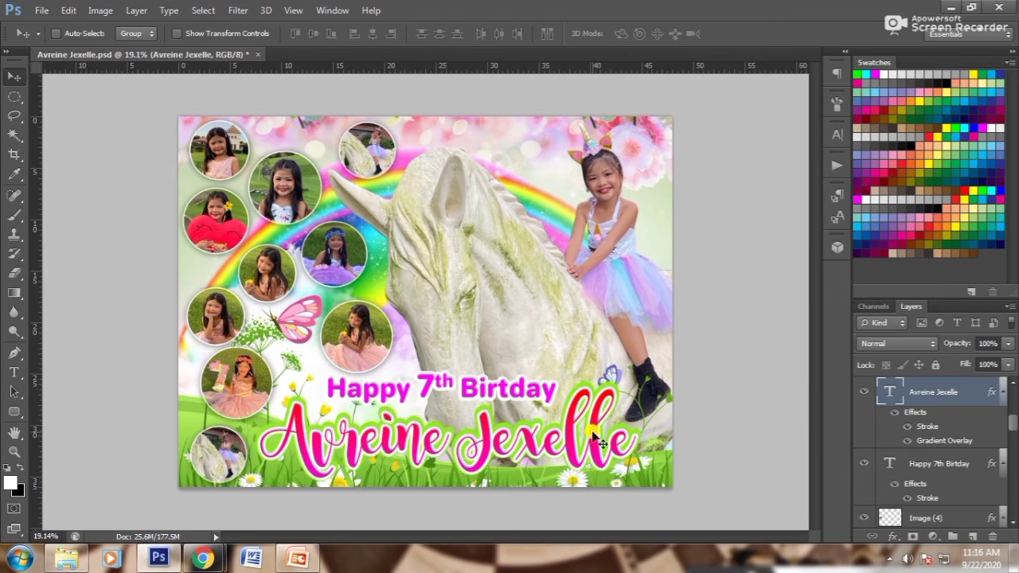
right_click(518, 385)
left_click(538, 392)
right_click(538, 392)
left_click(557, 408)
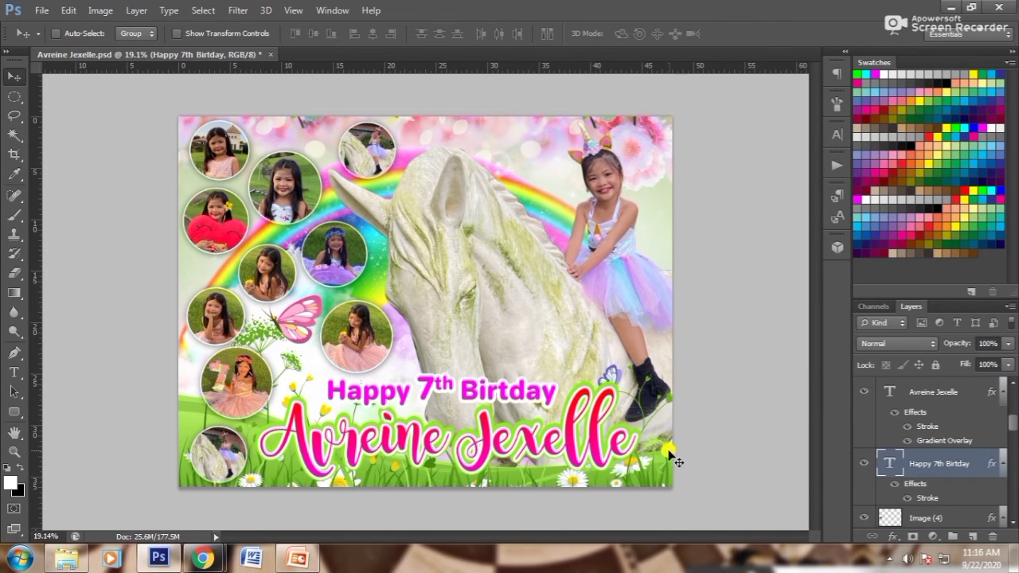
Step: Save the design file, replacing the existing copy
key("ctrl+shift+s")
key("Return")
key("y")
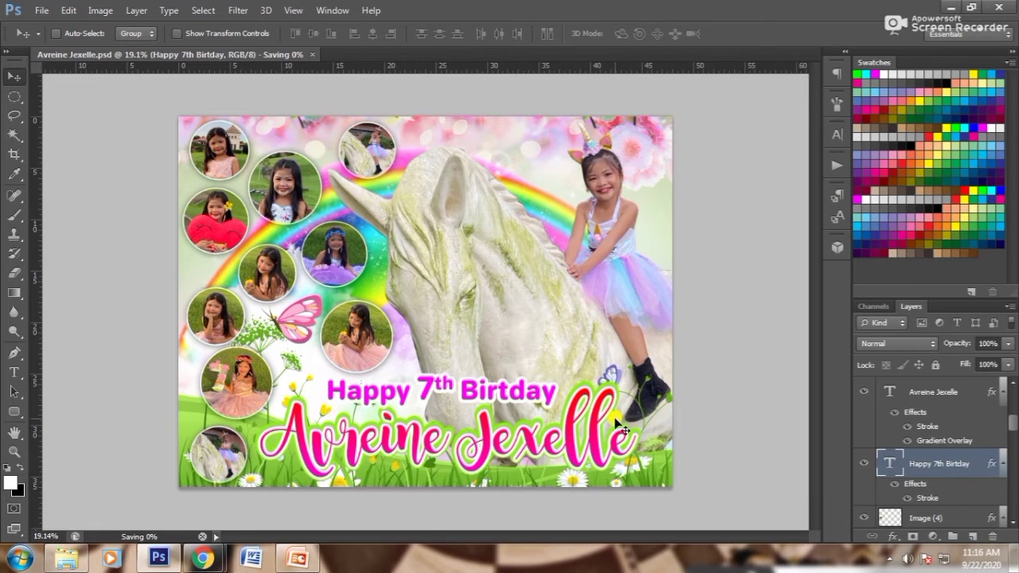
Step: Select the pony clipart file in the Downloads folder
left_click(126, 557)
scroll(621, 398, "up", 3)
scroll(620, 398, "down", 2)
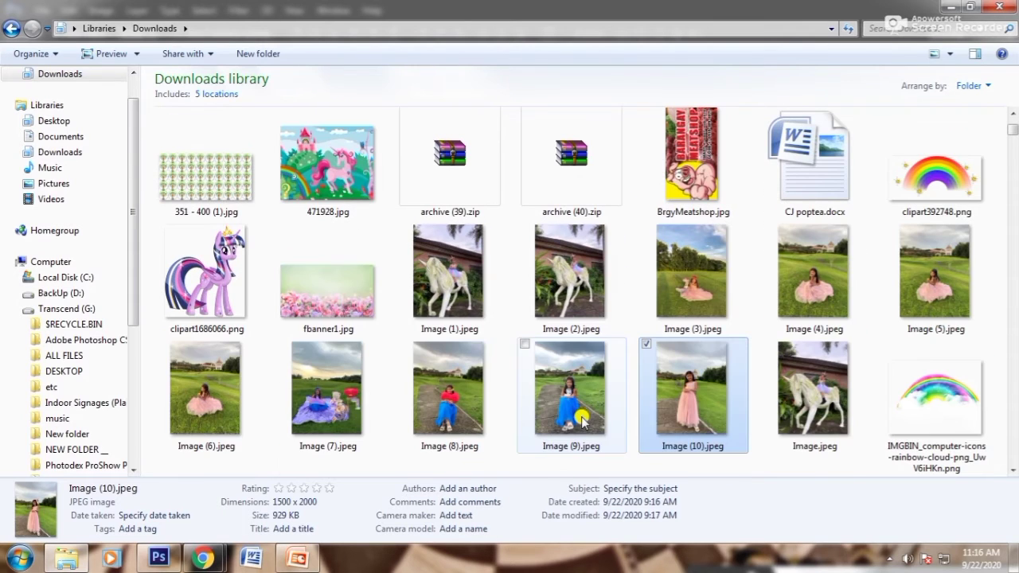
left_click(202, 274)
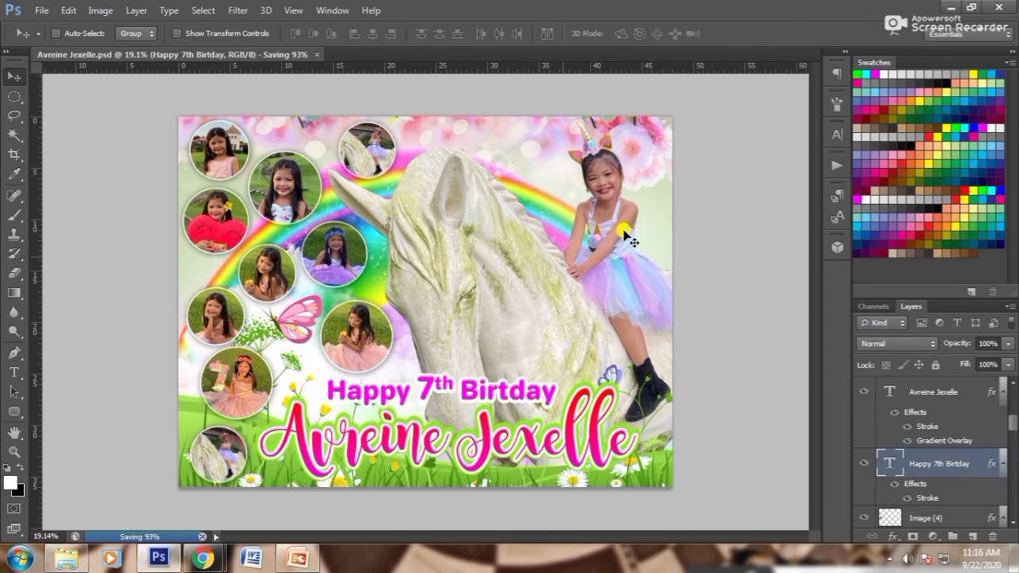
Step: Place the purple pony clipart onto the collage and adjust its stacking order
left_click_drag(162, 561, 623, 223)
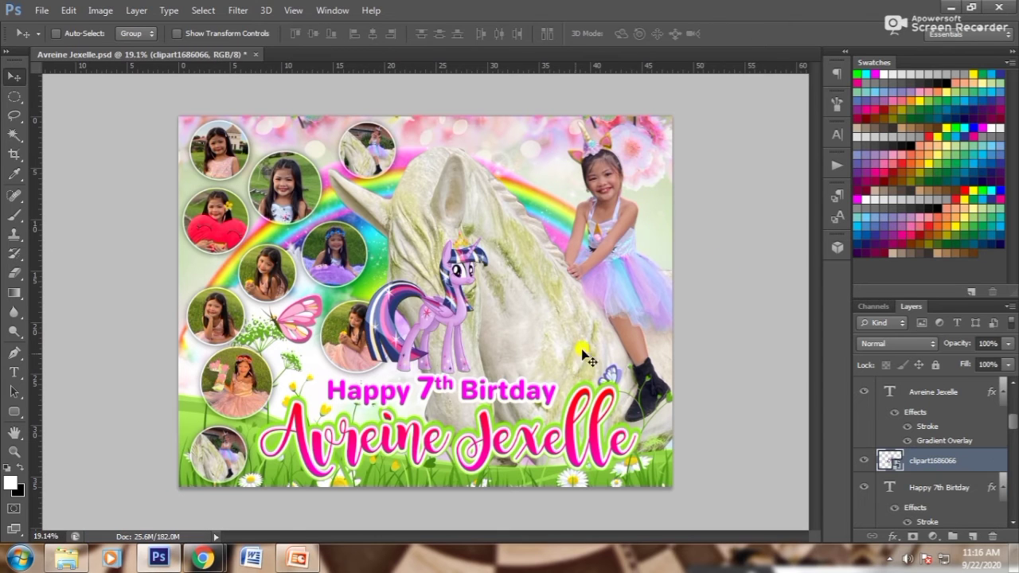
mouse_move(414, 302)
left_mouse_down()
mouse_move(287, 518)
mouse_move(367, 452)
left_mouse_up()
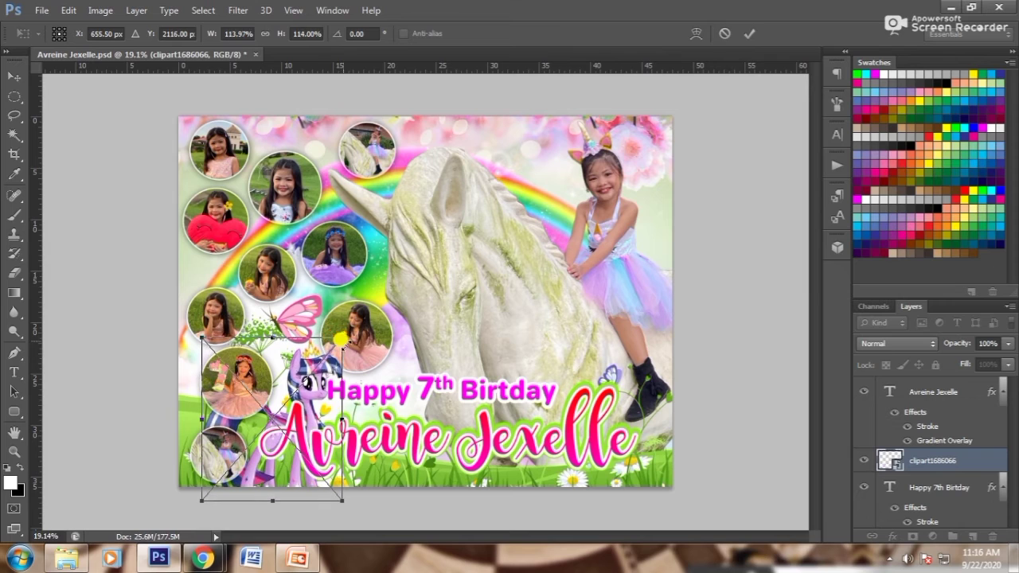
key("Return")
key("ctrl+bracketleft")
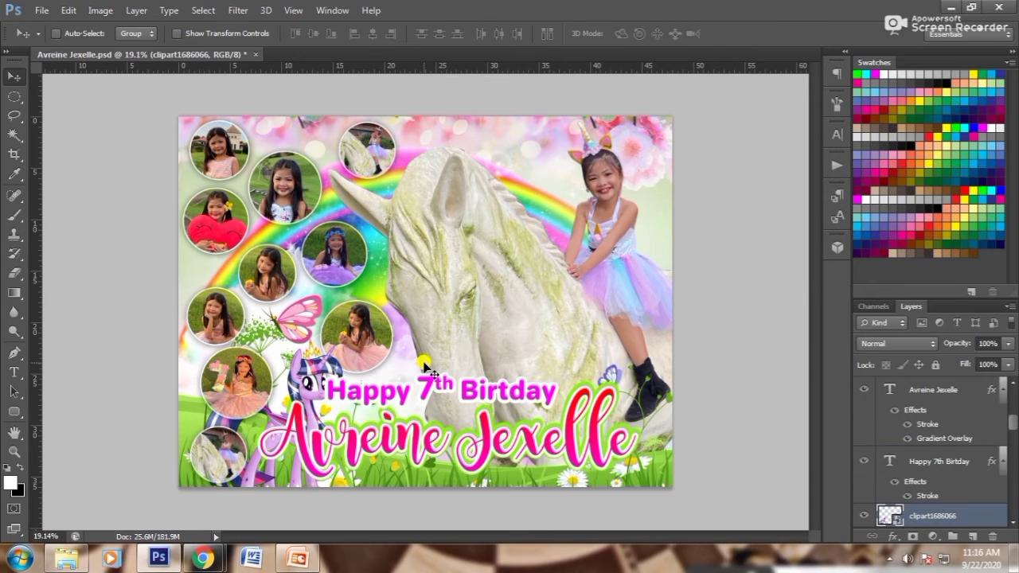
key("ctrl+bracketright")
Step: Narrow the Happy 7th Birtday text slightly to about 96.52% width
right_click(434, 395)
left_click(466, 404)
key("ctrl+t")
key("Escape")
right_click(402, 396)
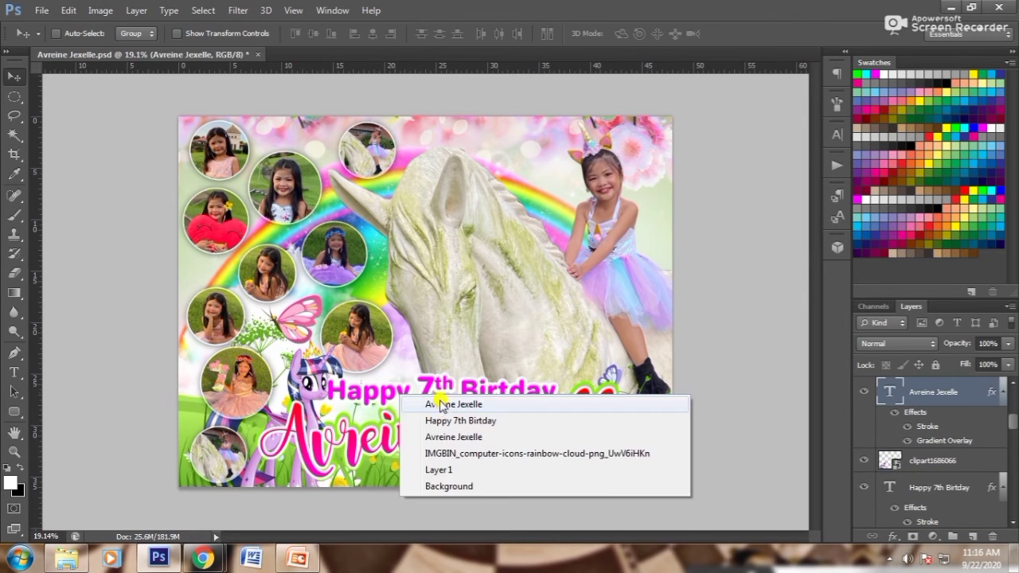
left_click(460, 420)
key("ctrl+t")
left_click_drag(326, 386, 331, 382)
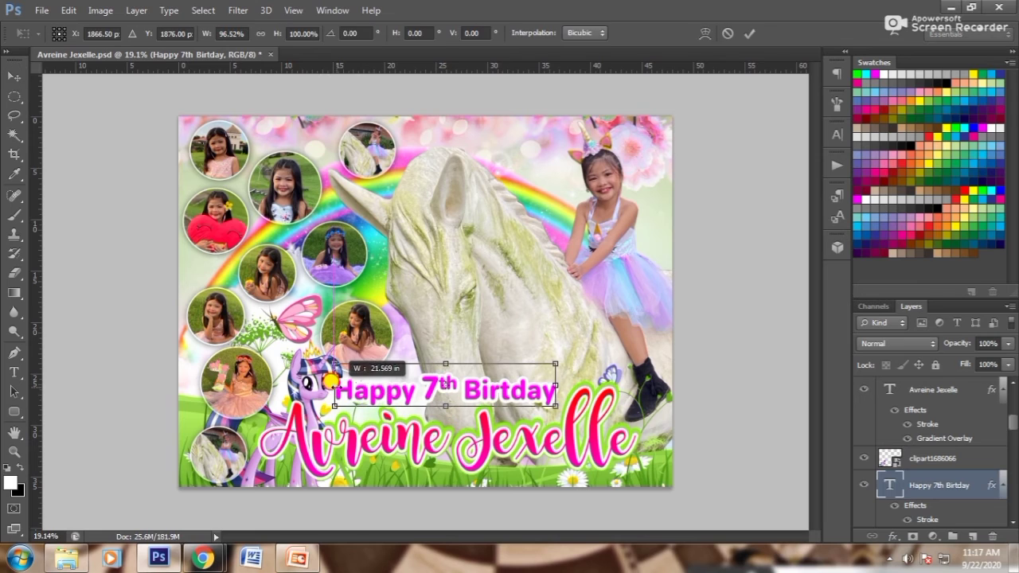
key("Return")
Step: Select the pony clipart layer and nudge it left
key("alt+bracketright")
key("Left")
key("Left")
key("Left")
key("Left")
key("Left")
key("Left")
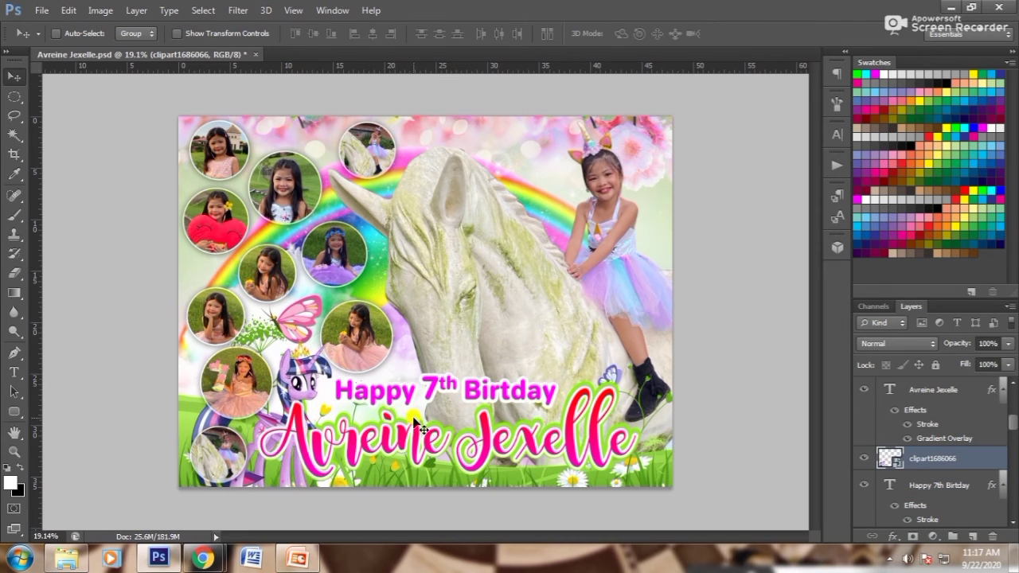
right_click(535, 302)
Step: Copy the rainbow-cloud layer and enlarge it to about 303.52% behind the unicorn
left_click(557, 308)
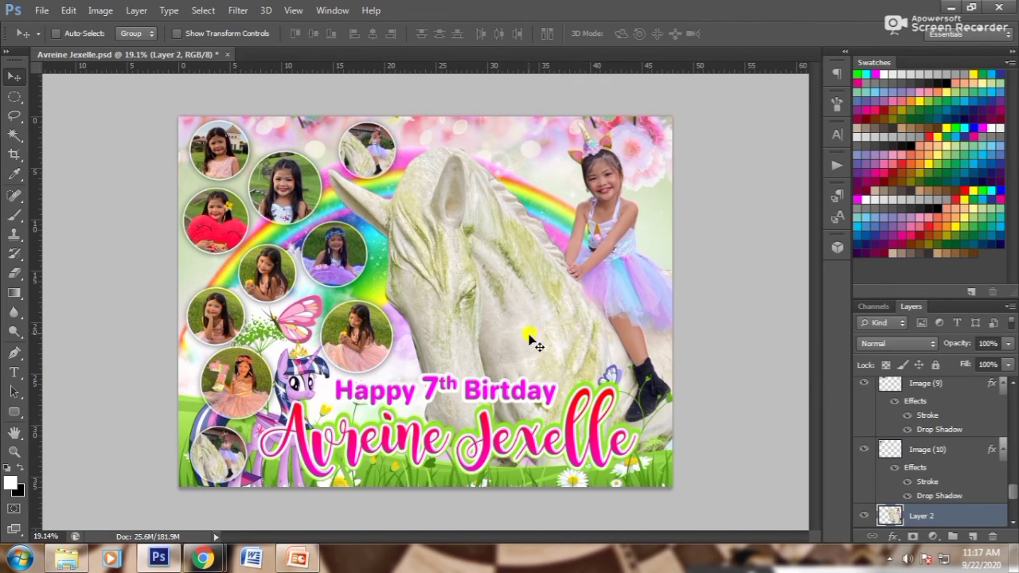
left_click_drag(633, 197, 582, 233)
key("ctrl+t")
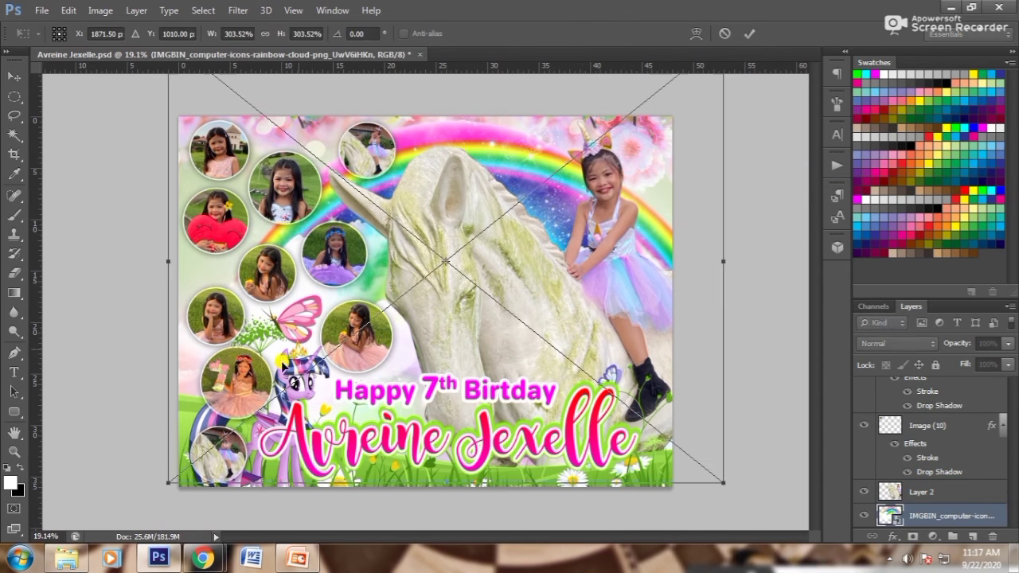
left_click_drag(164, 485, 288, 448)
key("Return")
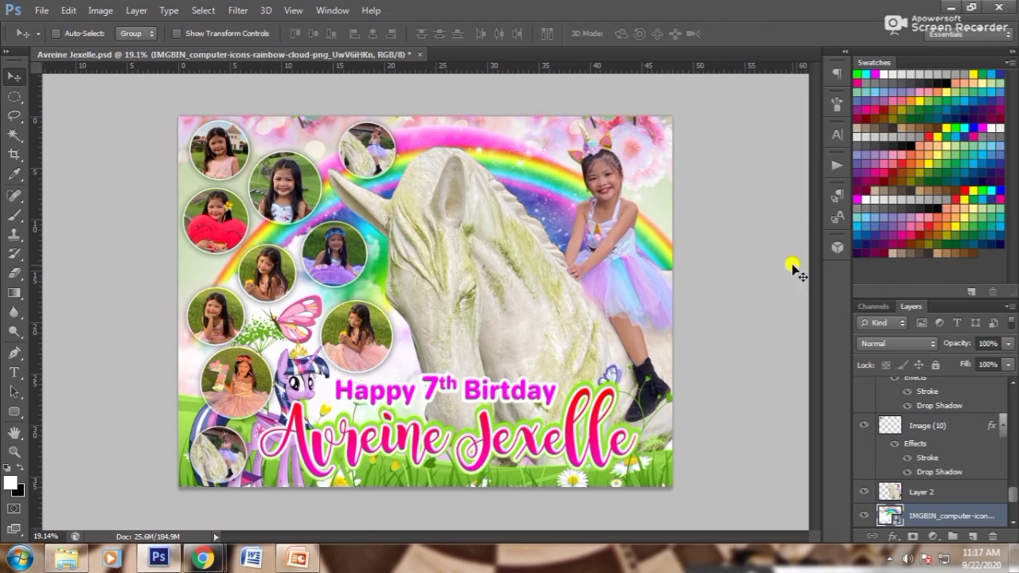
Step: Select the Image (10) photo circle layer
left_click(301, 230, "ctrl")
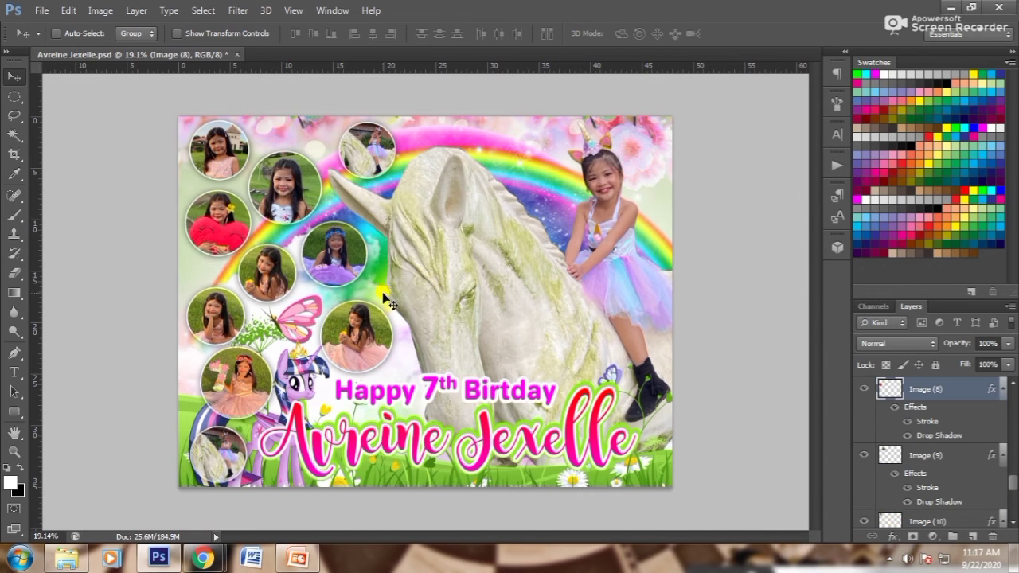
right_click(283, 292)
left_click(315, 187, "ctrl")
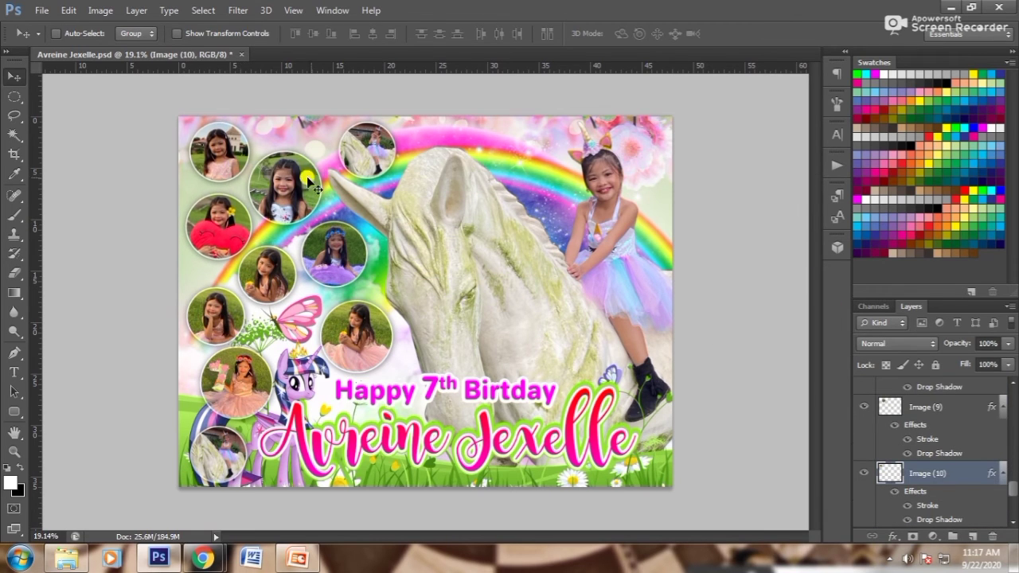
Step: Select the Image (6) photo layer and zoom in on the design
left_click(363, 151, "ctrl")
right_click(402, 322)
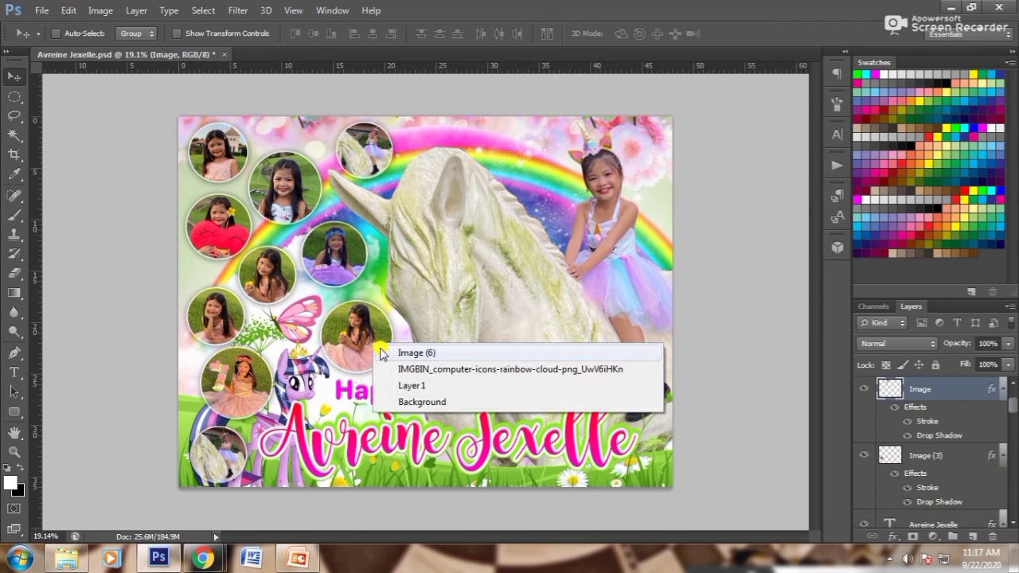
left_click(442, 351)
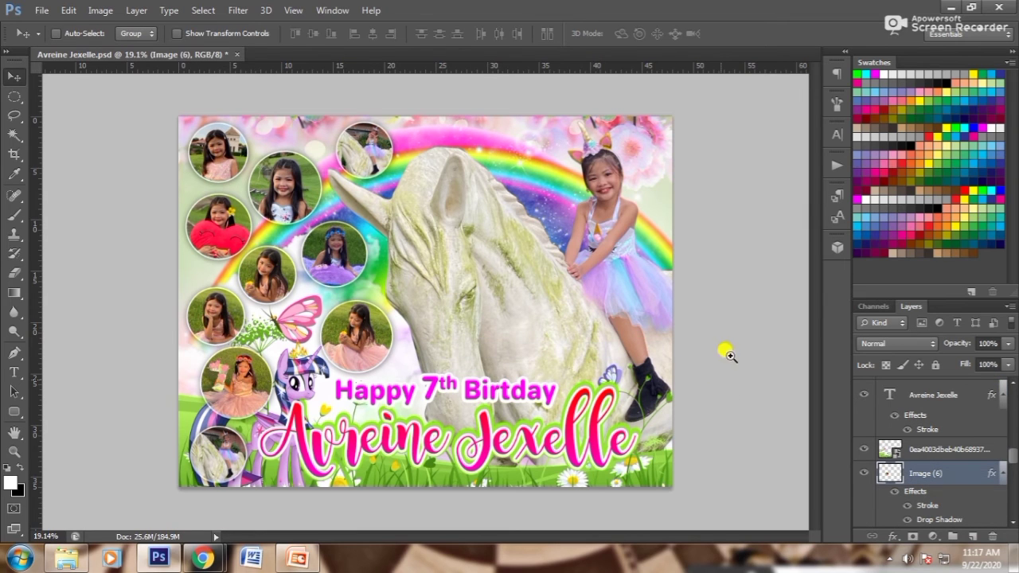
left_click_drag(574, 362, 597, 373)
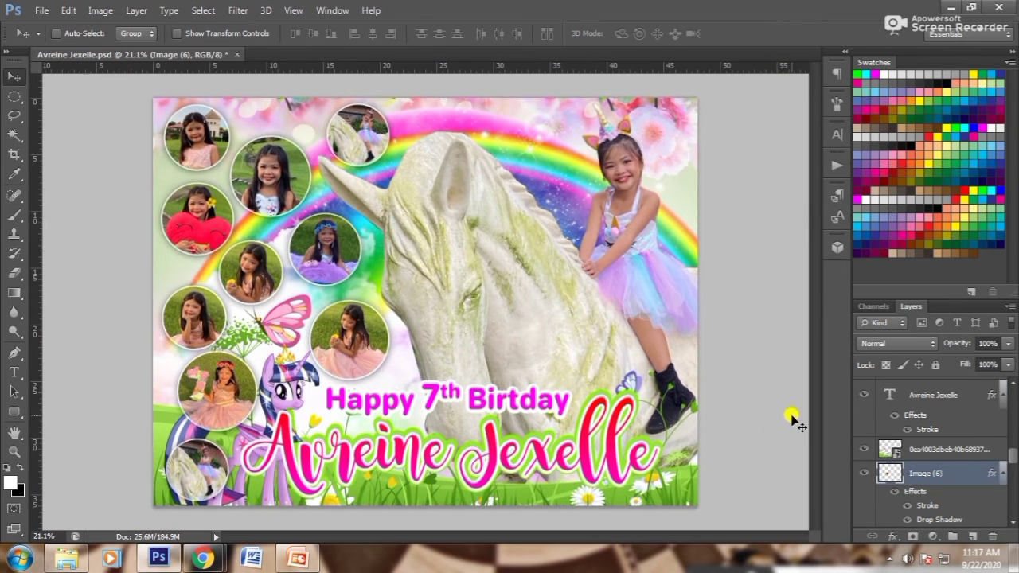
Step: Save the collage, check the date in the Messenger chat, then return to Photoshop
key("ctrl+shift+s")
key("Return")
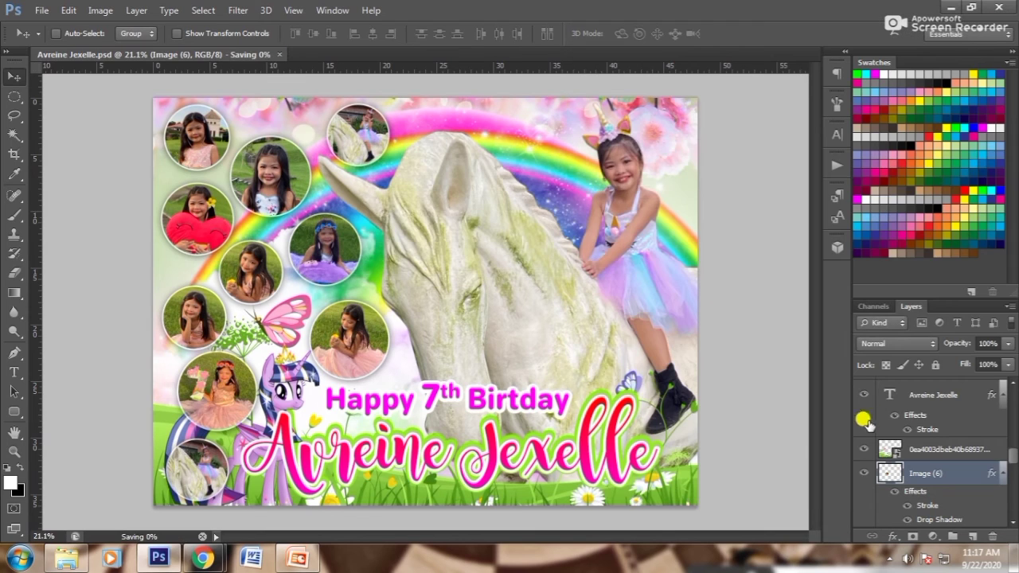
left_click(205, 559)
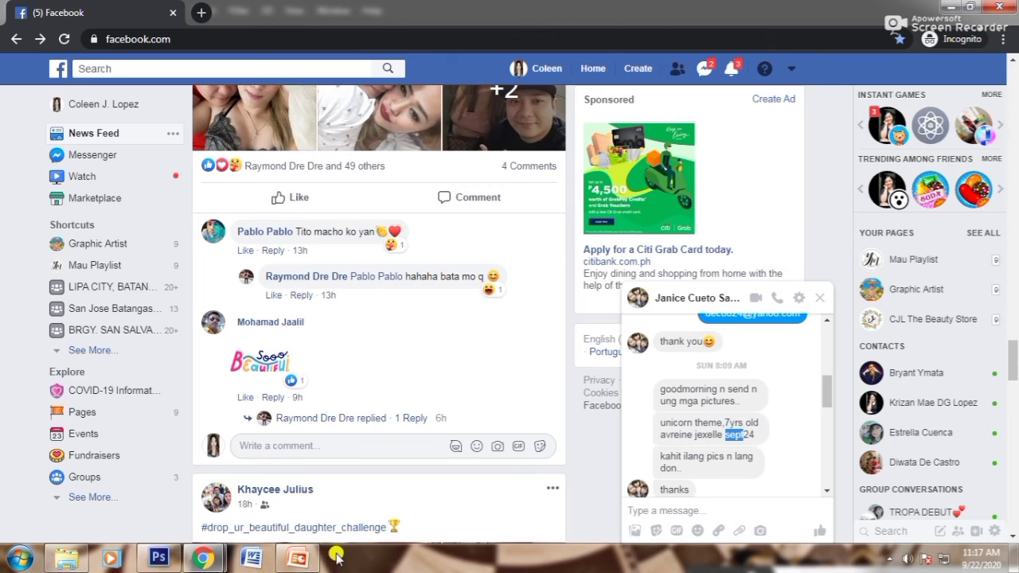
left_click(159, 558)
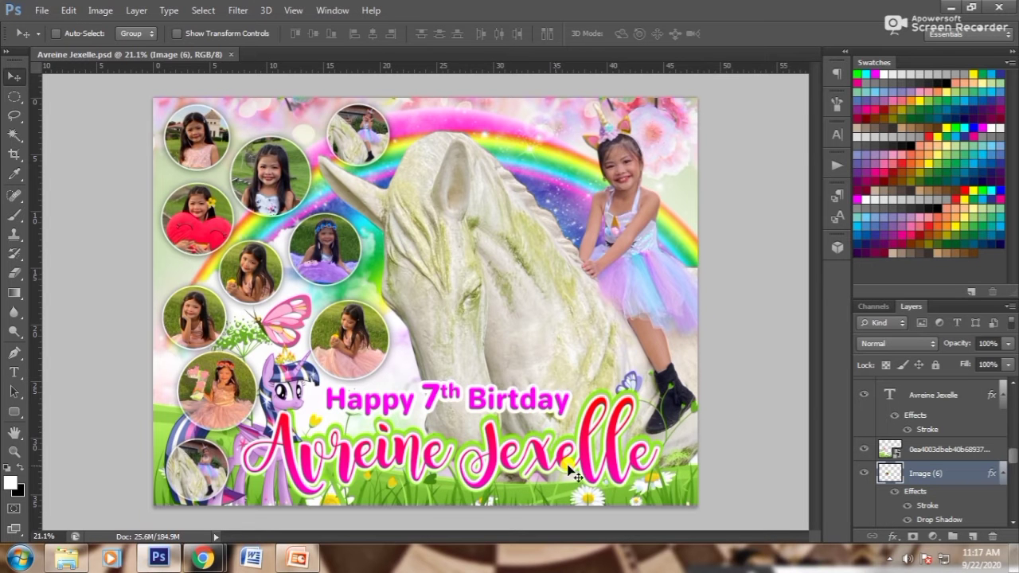
Step: Add the 09.24.2020 date text and scale it up
key("t")
left_click(481, 347)
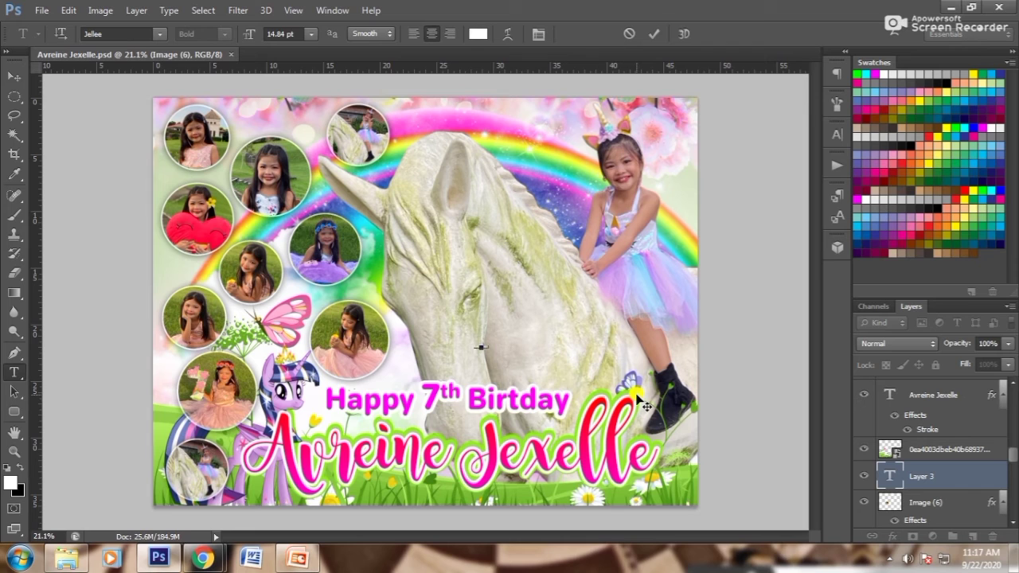
key("ctrl+Return")
left_click(10, 90)
key("ctrl+t")
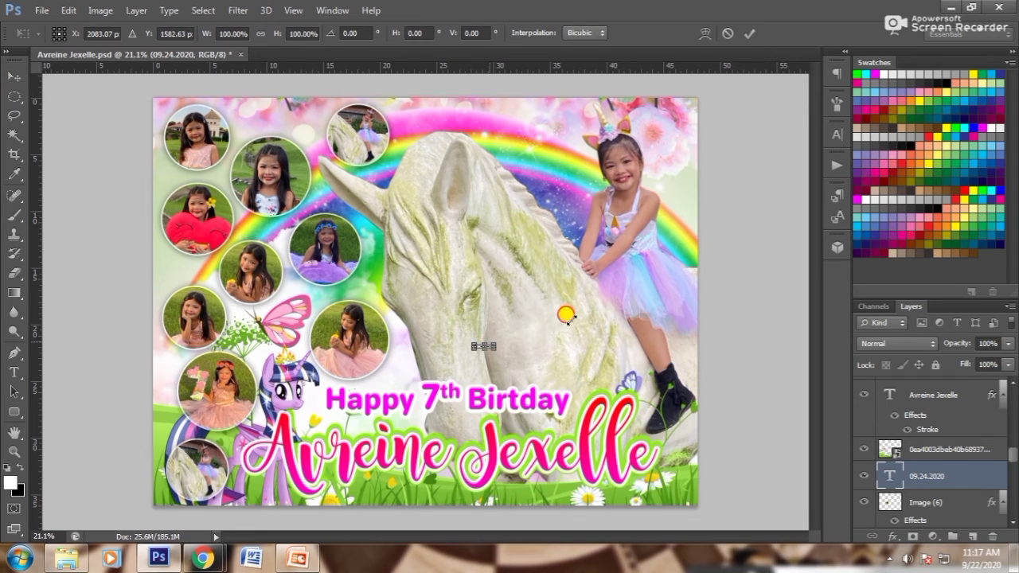
left_click_drag(565, 315, 571, 329)
key("Return")
Step: Make the date text black and move it to the bottom below the name
left_click(839, 145)
left_click(708, 302)
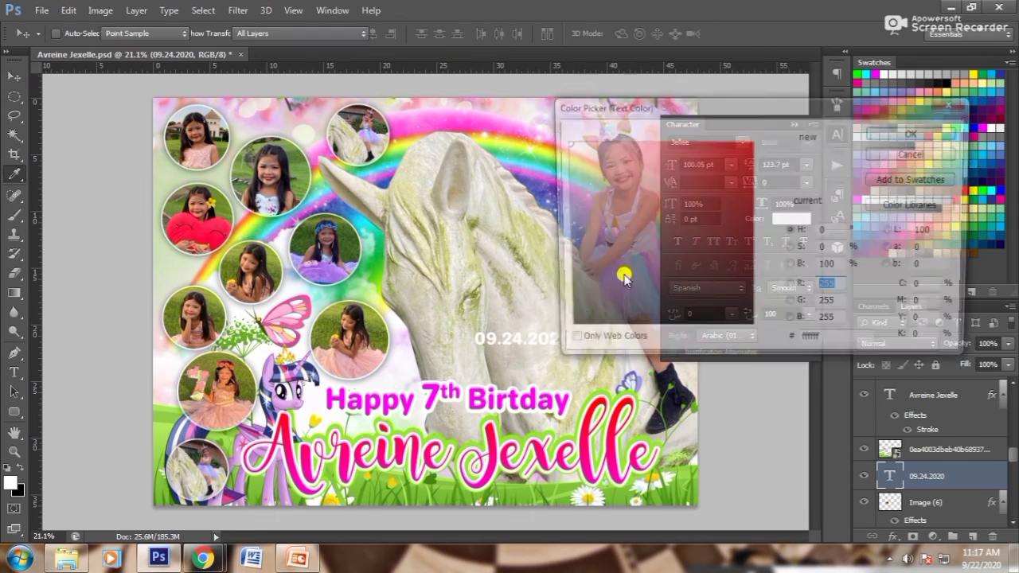
left_click(619, 273)
key("Return")
left_click(623, 300)
left_click_drag(623, 300, 613, 445)
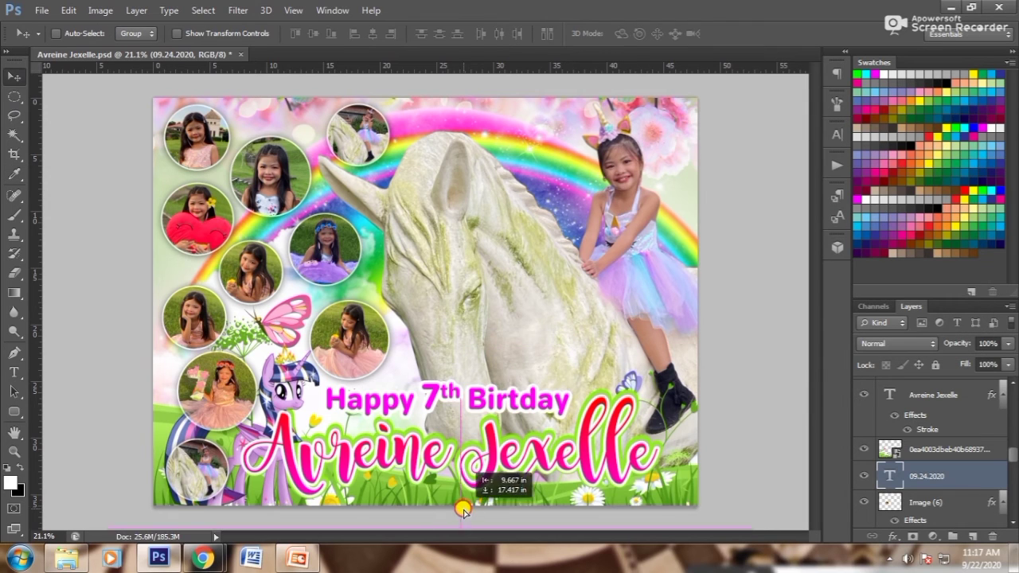
scroll(1009, 459, "up", 1)
scroll(1009, 459, "up", 1)
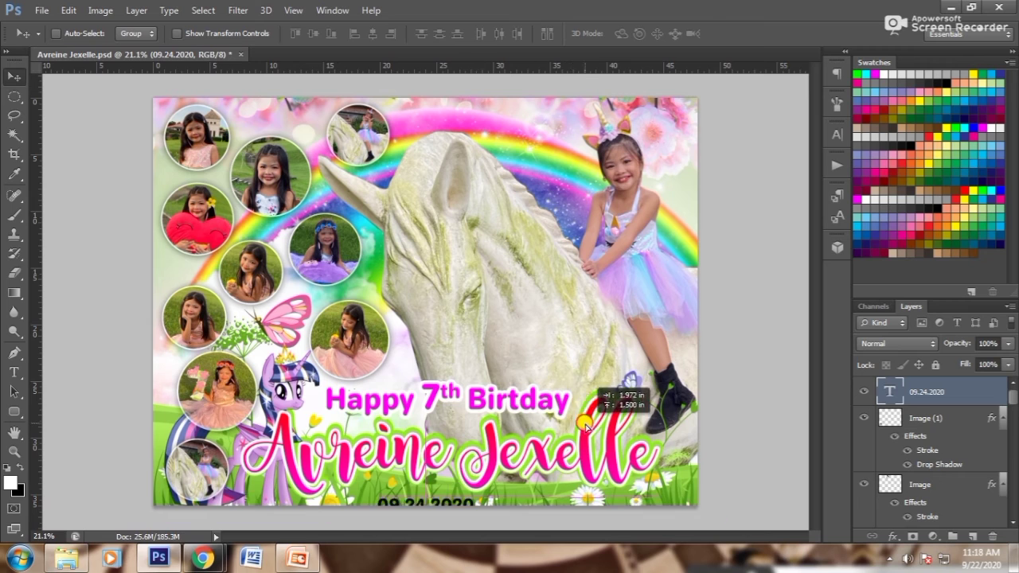
left_click_drag(695, 488, 575, 374)
key("ctrl+t")
key("Return")
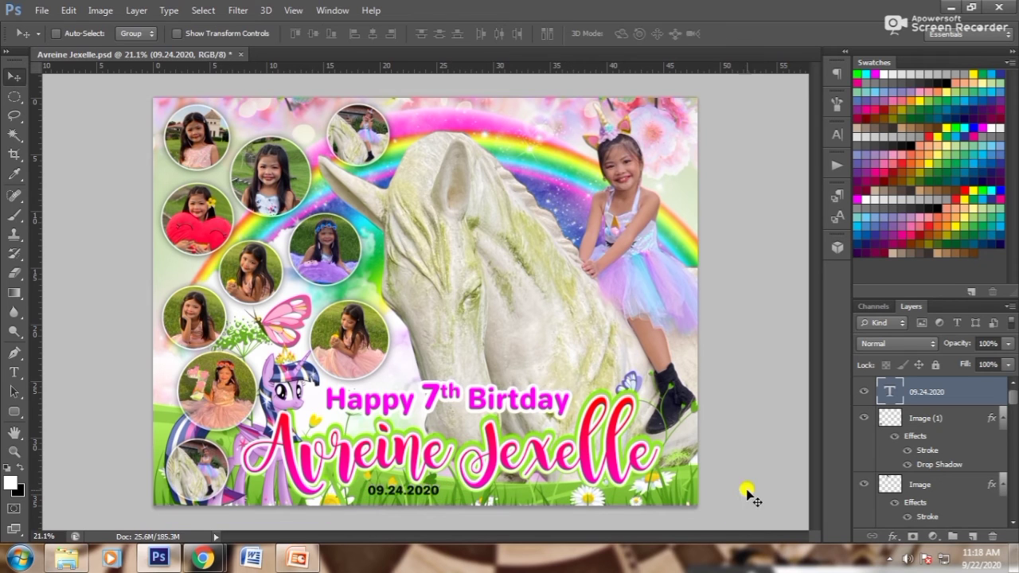
Step: Give the date a white outside Stroke effect
left_click(892, 537)
left_click(775, 389)
left_click(784, 283)
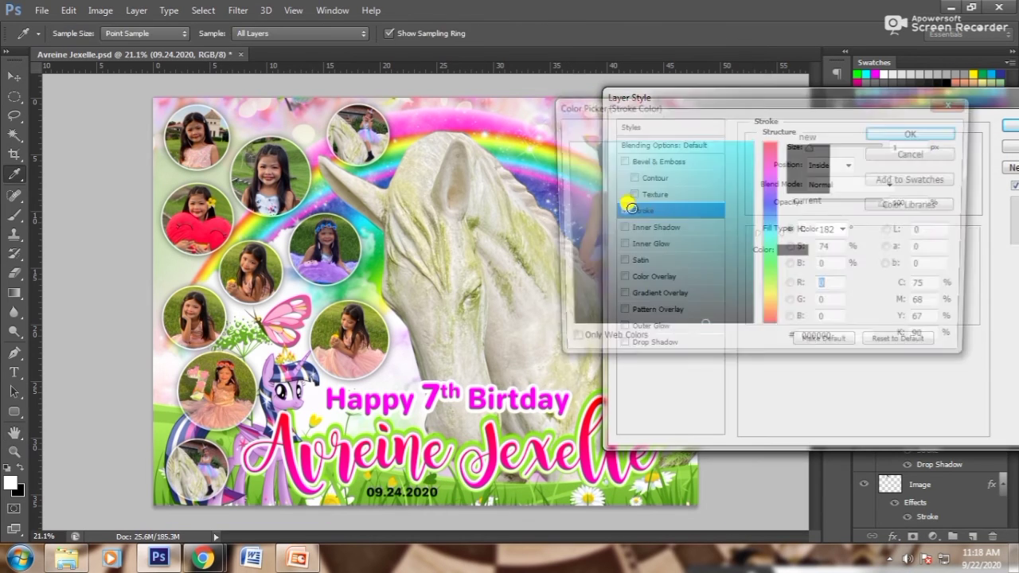
left_click(830, 164)
left_click(823, 180)
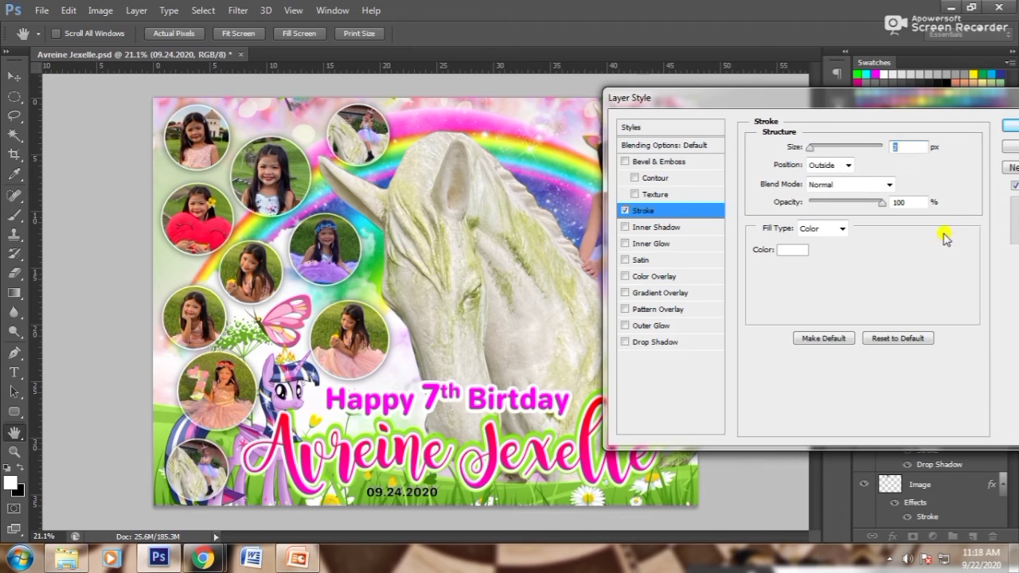
type("0")
key("Return")
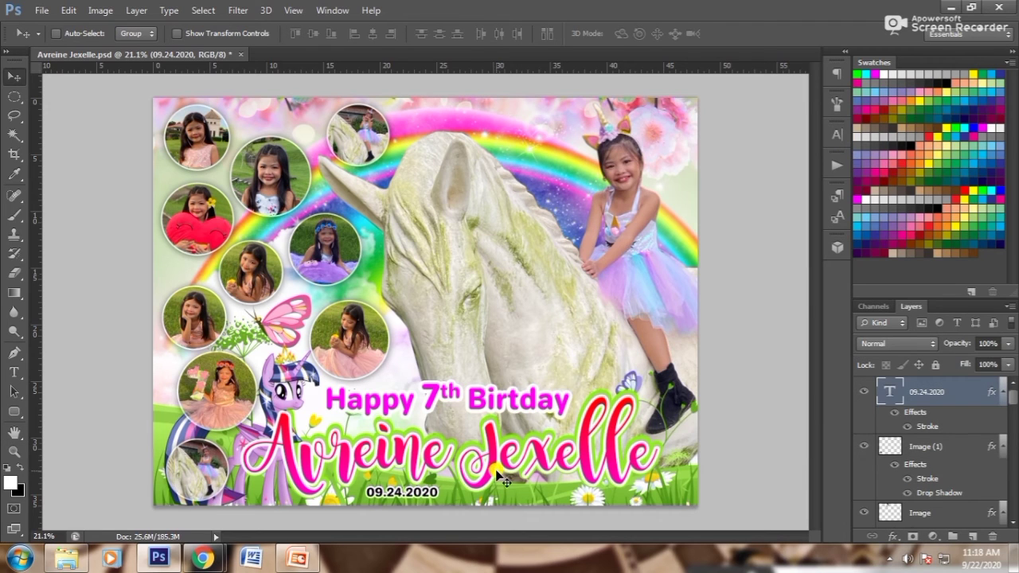
Step: Select Layer 2 and save the poster file
right_click(552, 308)
left_click(564, 318)
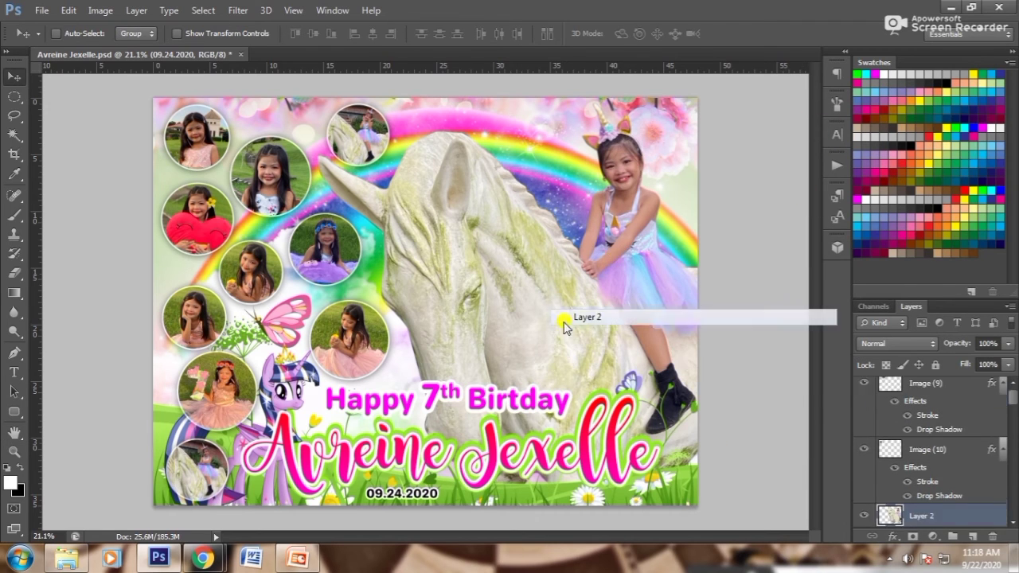
key("ctrl+shift+s")
key("Return")
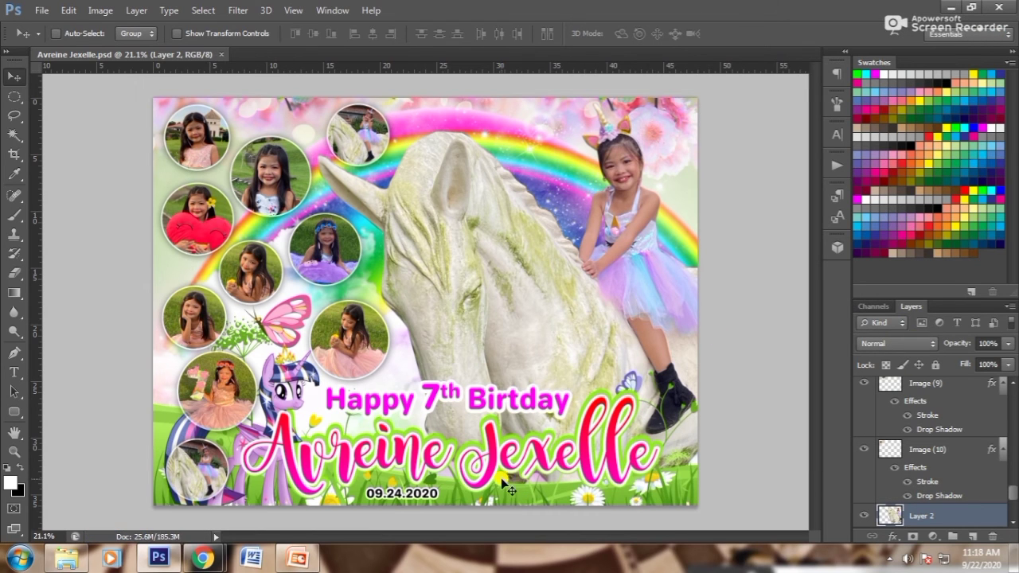
Step: Mark a thin rectangular strip selection and create a new Layer 3
key("m")
left_click_drag(296, 387, 501, 421)
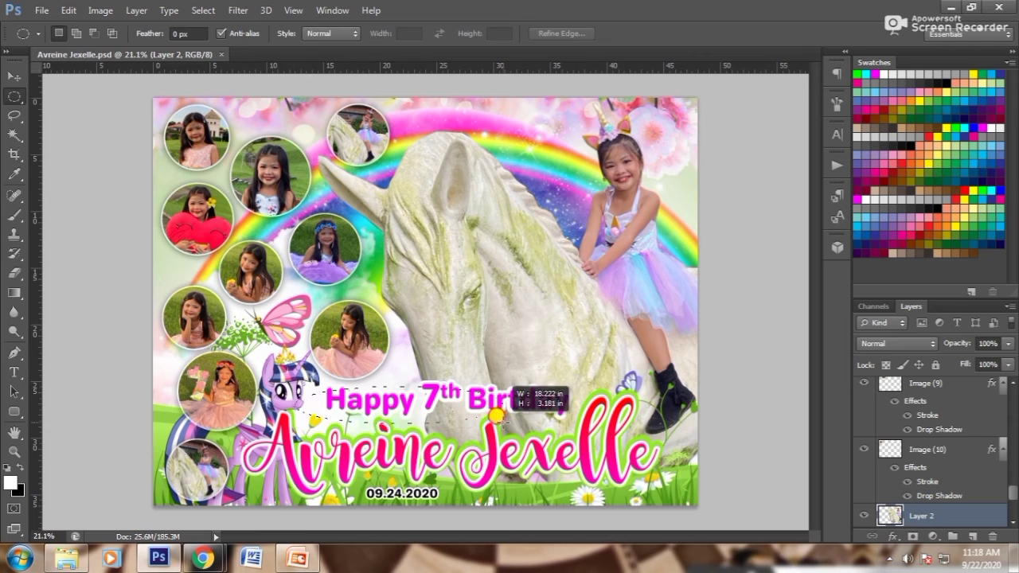
right_click(14, 97)
left_click(81, 94)
left_click_drag(348, 348, 558, 368)
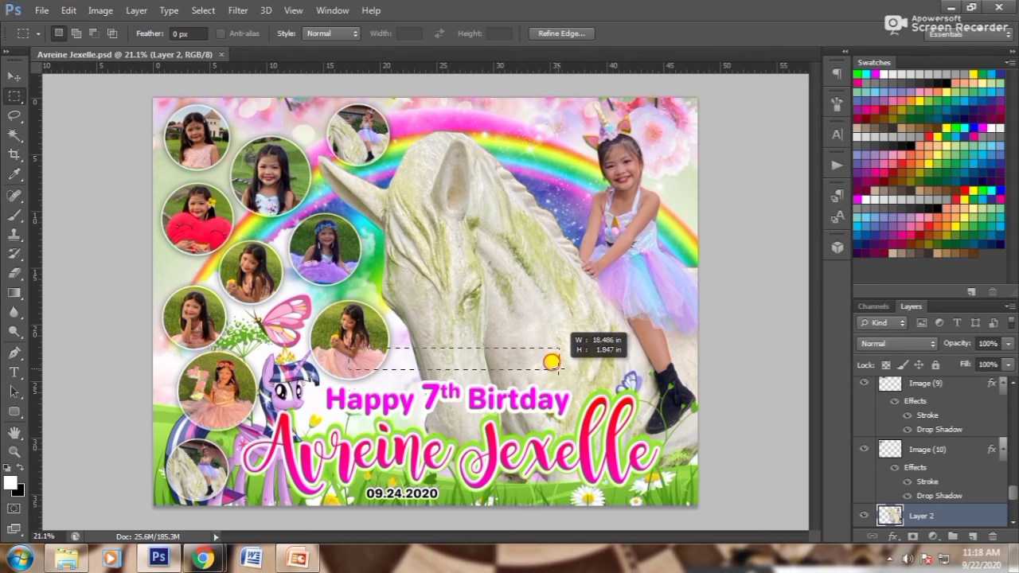
key("ctrl+shift+n")
key("Return")
Step: Fill the strip with white, move it to the bottom and raise its layer
key("g")
left_click_drag(446, 358, 318, 474)
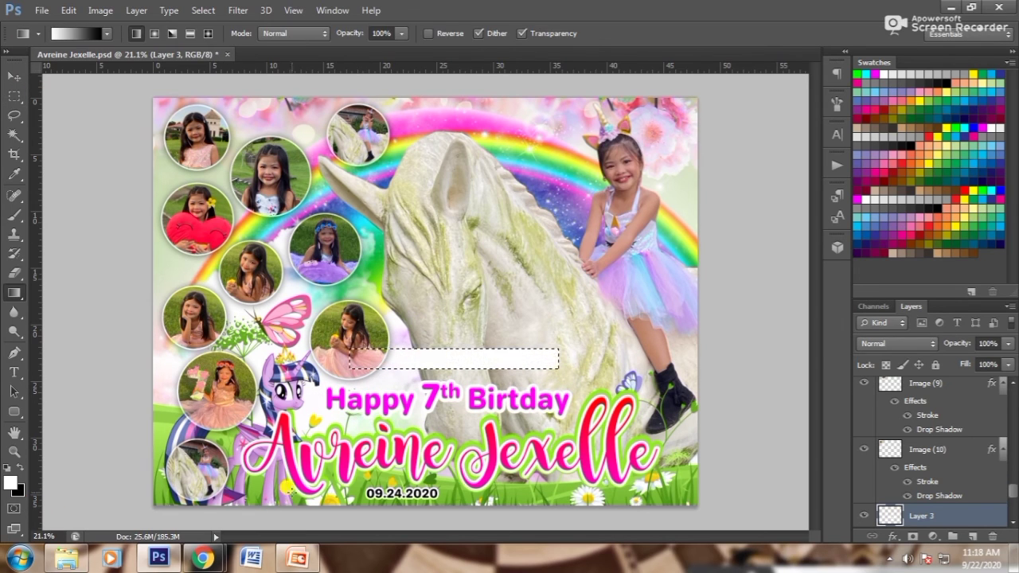
left_click(12, 79)
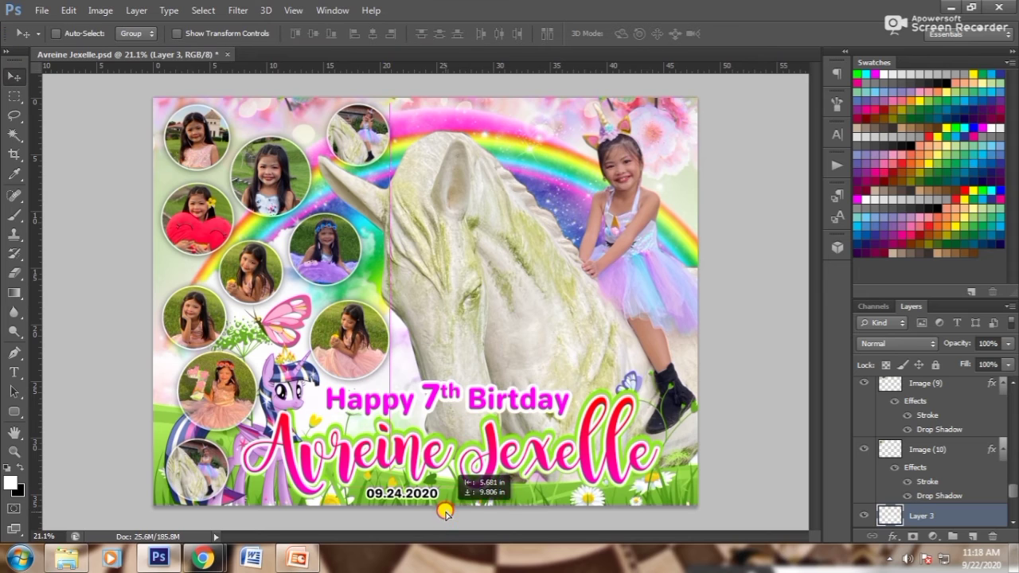
left_click_drag(509, 402, 446, 517)
scroll(1014, 504, "up", 1)
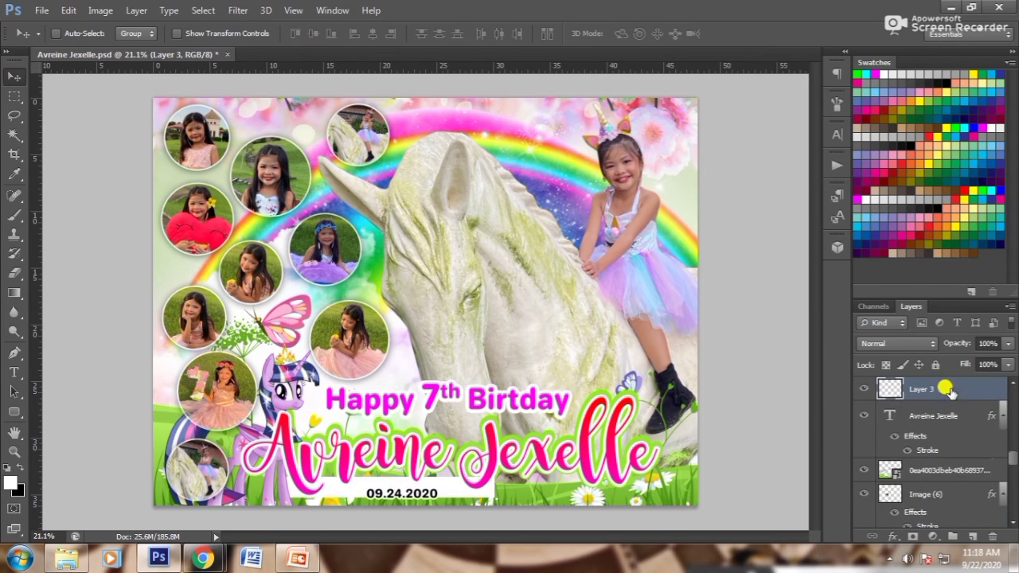
mouse_move(883, 390)
left_mouse_down()
mouse_move(951, 163)
mouse_move(919, 389)
left_mouse_up()
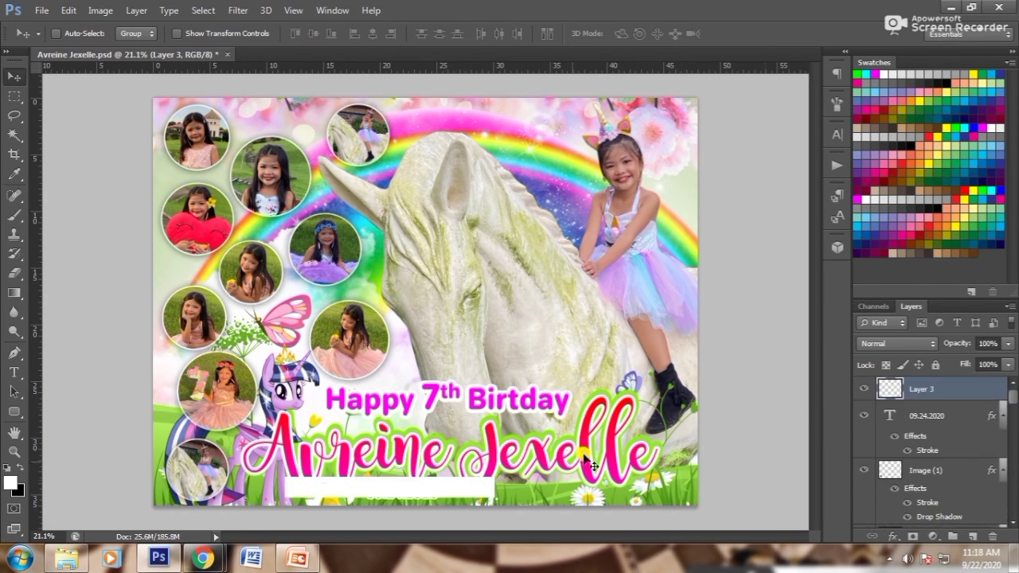
left_click_drag(454, 500, 474, 506)
Step: Erase the white bar's edges softly and adjust its bottom position
key("e")
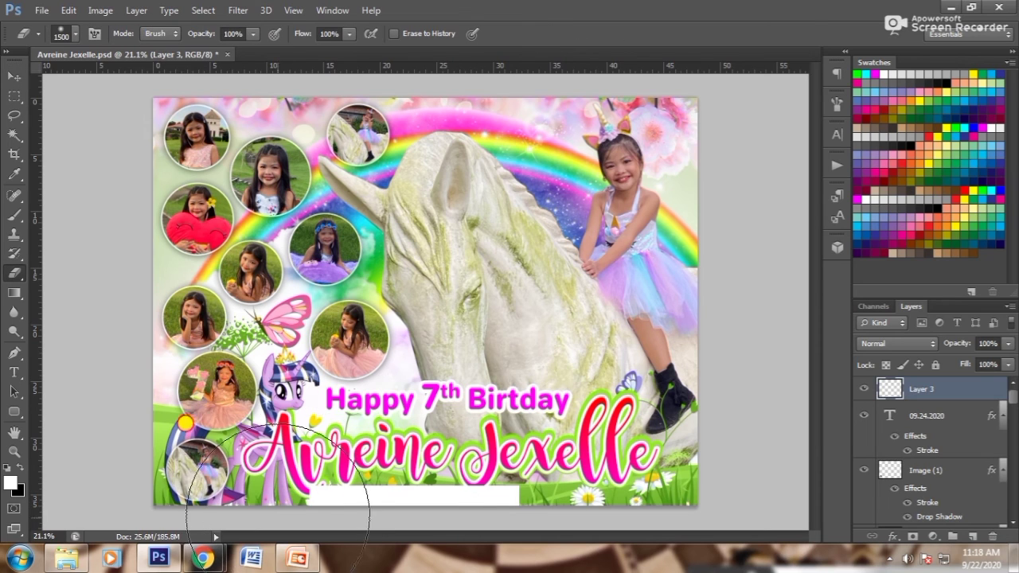
left_click_drag(279, 478, 668, 502)
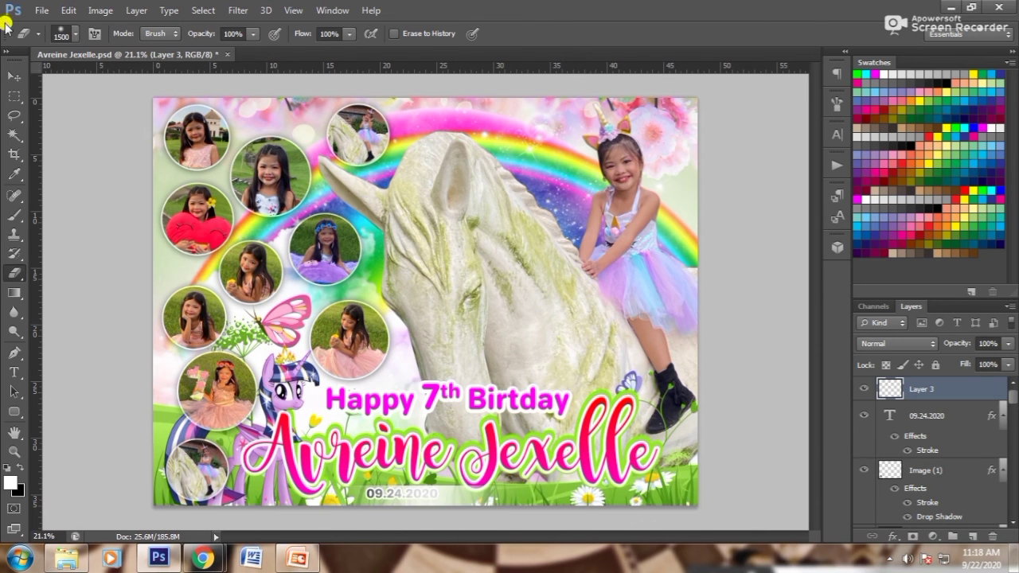
left_click(13, 76)
left_click_drag(420, 458, 452, 515)
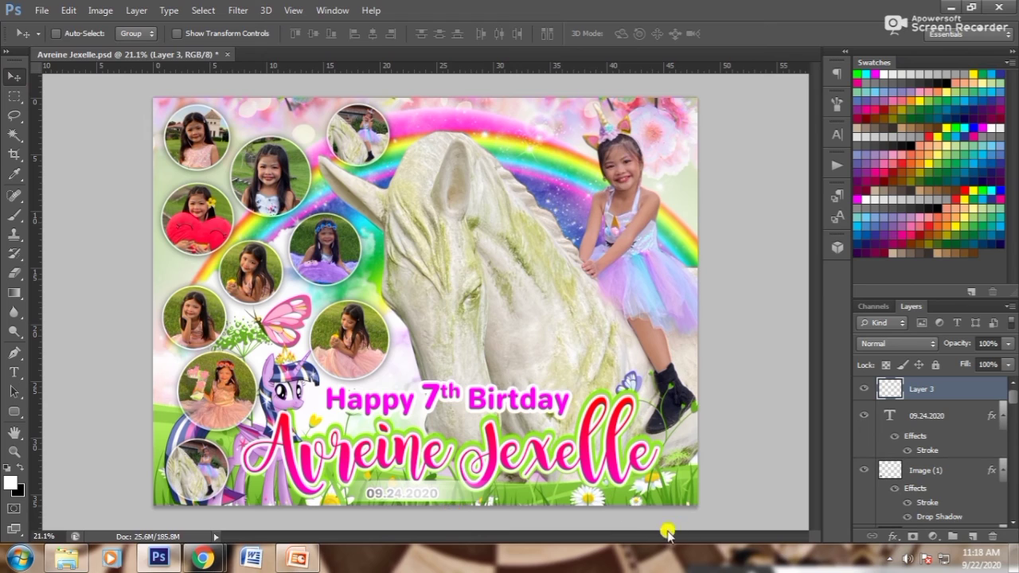
Step: Put the white bar behind the date, select the date, and undo a trial move
key("ctrl+bracketleft")
key("ctrl+bracketleft")
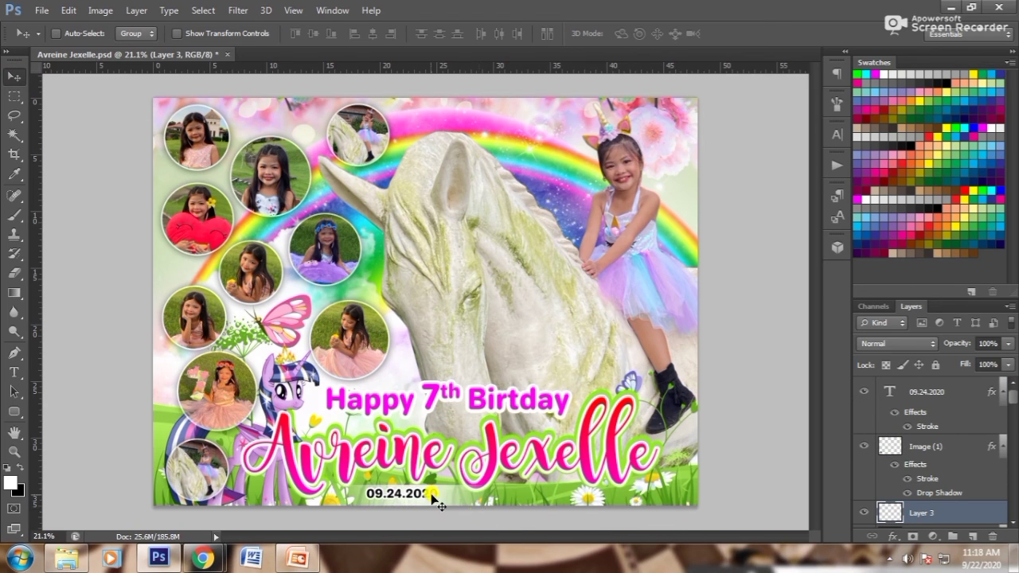
right_click(462, 495)
left_click(458, 319)
key("ctrl+t")
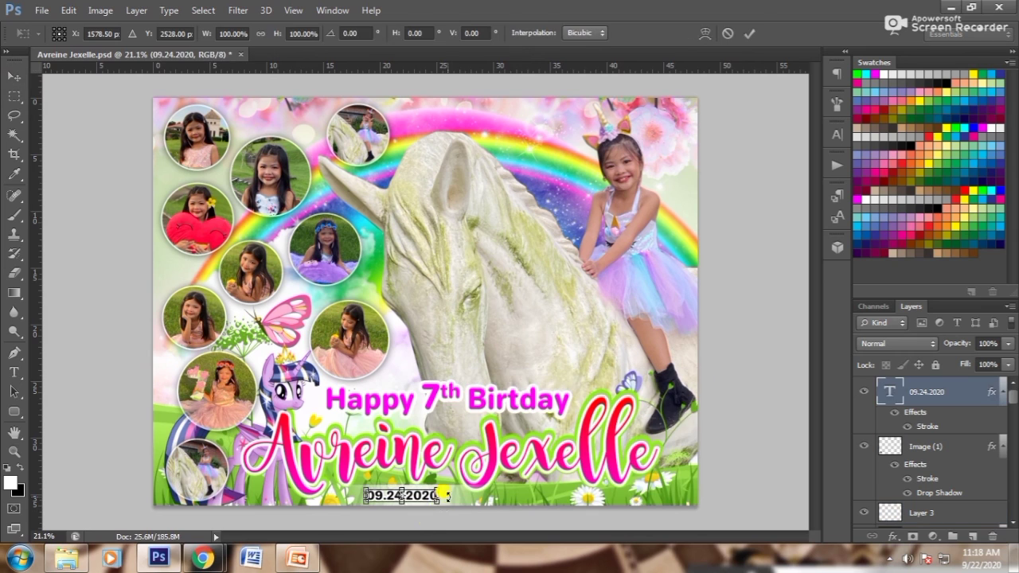
key("Return")
left_click(927, 447, "ctrl")
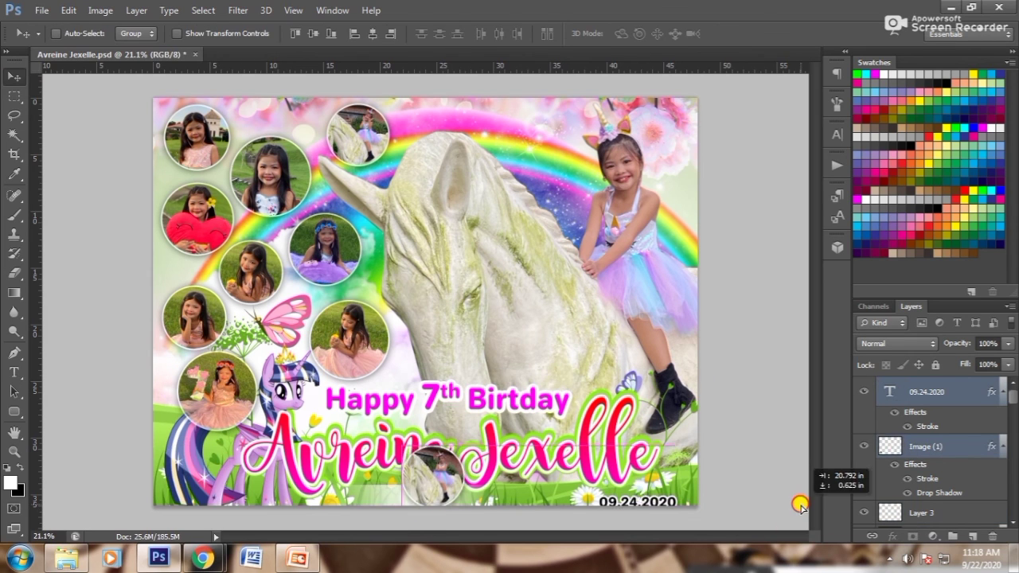
left_click_drag(560, 502, 800, 506)
key("ctrl+z")
Step: Reposition the date on the white bar further left below the name
right_click(409, 496)
left_click(445, 400)
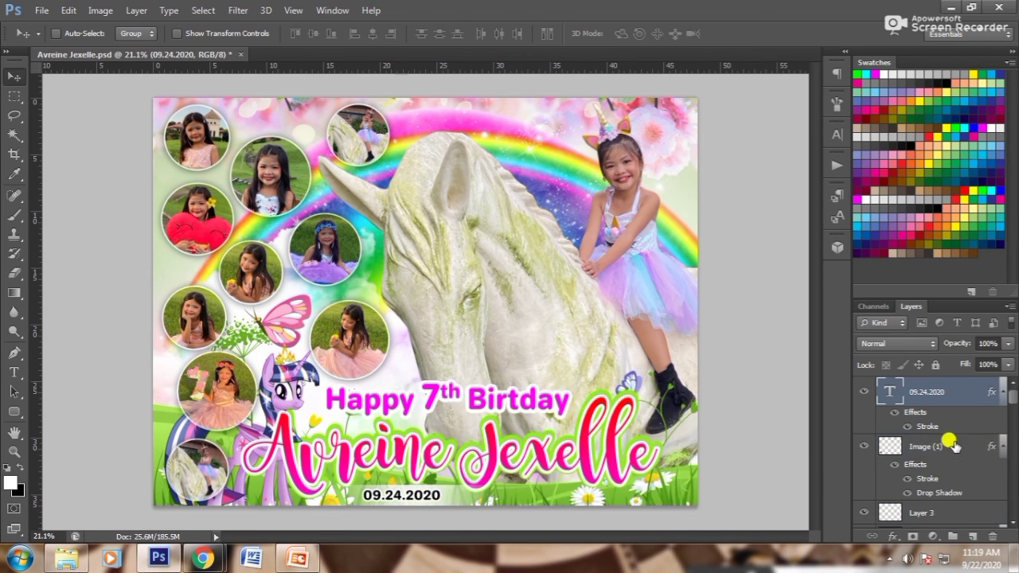
left_click(950, 443, "ctrl")
left_click(914, 444, "ctrl")
left_click(923, 512, "ctrl")
left_click_drag(629, 466, 827, 467)
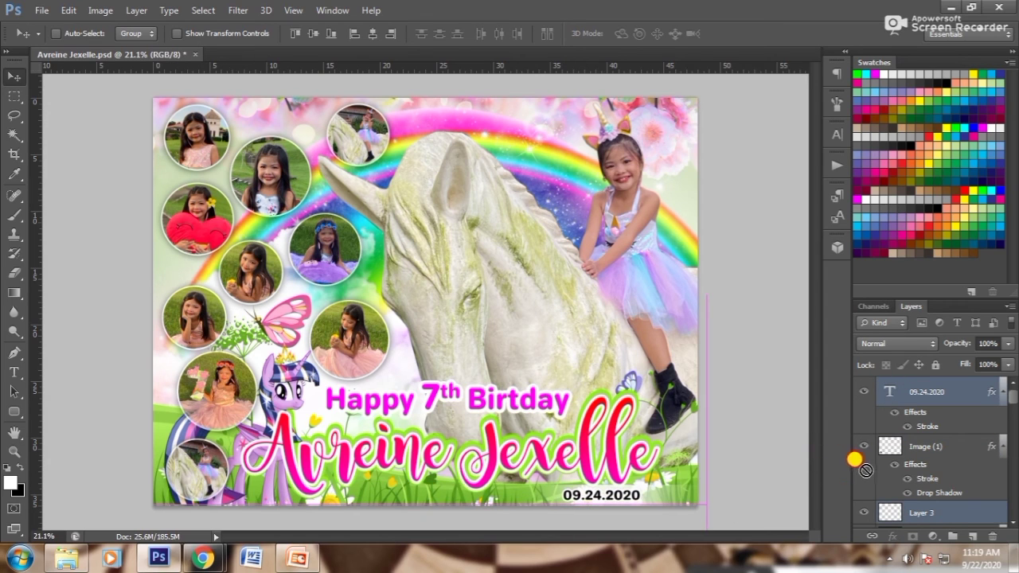
mouse_move(865, 470)
left_mouse_down()
mouse_move(473, 497)
mouse_move(539, 518)
left_mouse_up()
key("ctrl+t")
key("Return")
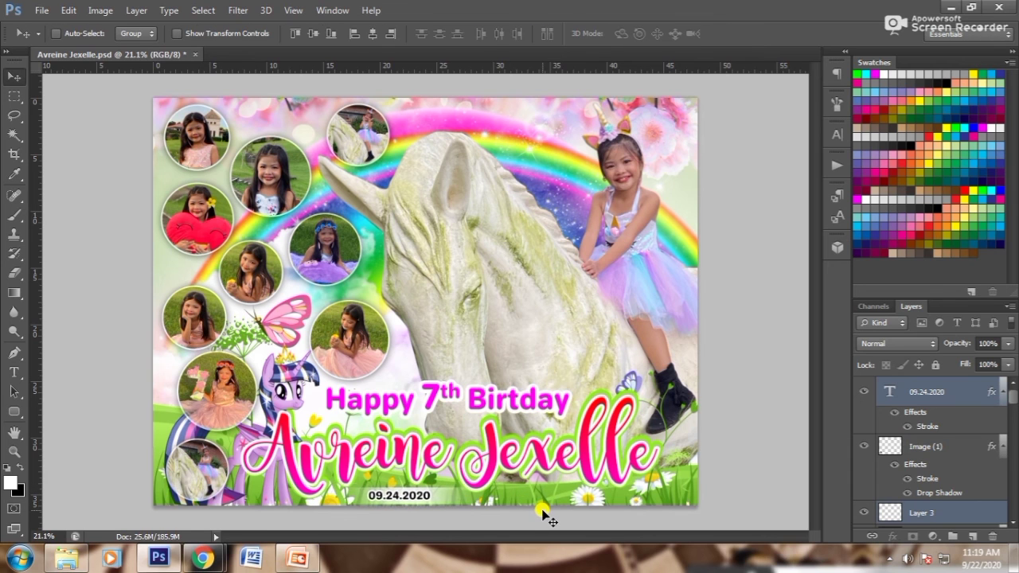
Step: Save the tarpaulin and also save a JPEG copy
key("ctrl+s")
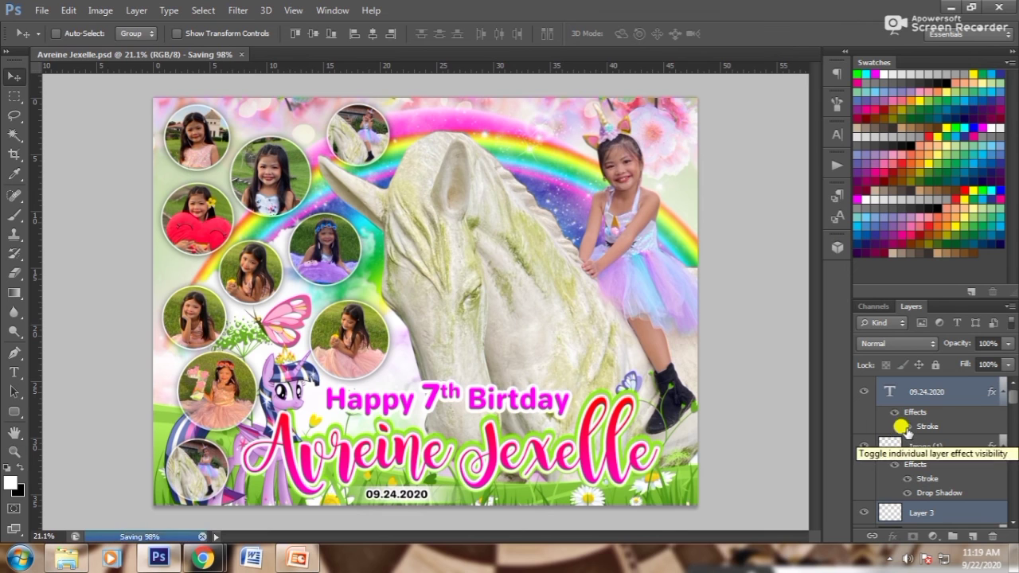
key("ctrl+shift+s")
left_click(819, 327)
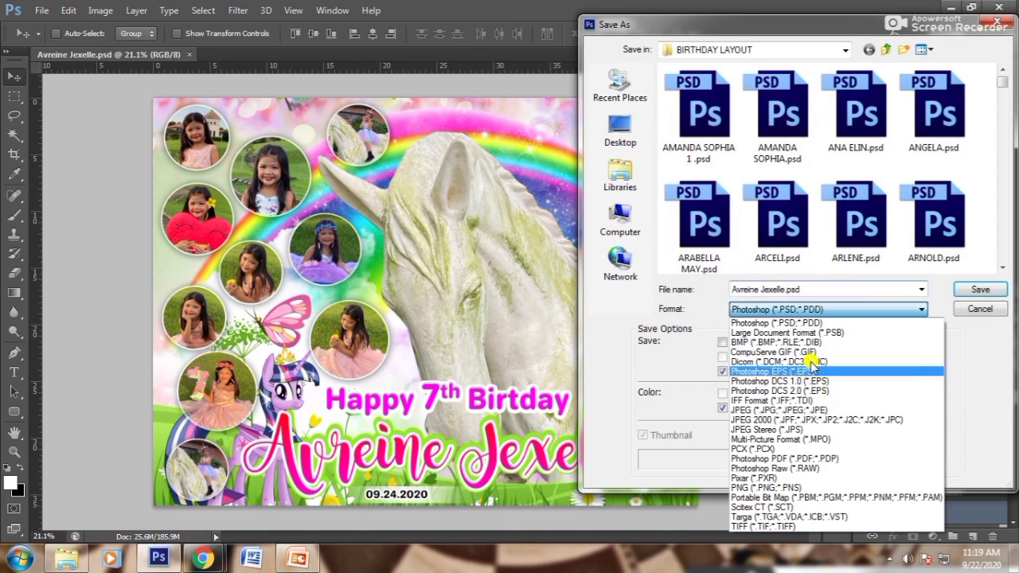
left_click(796, 355)
key("Return")
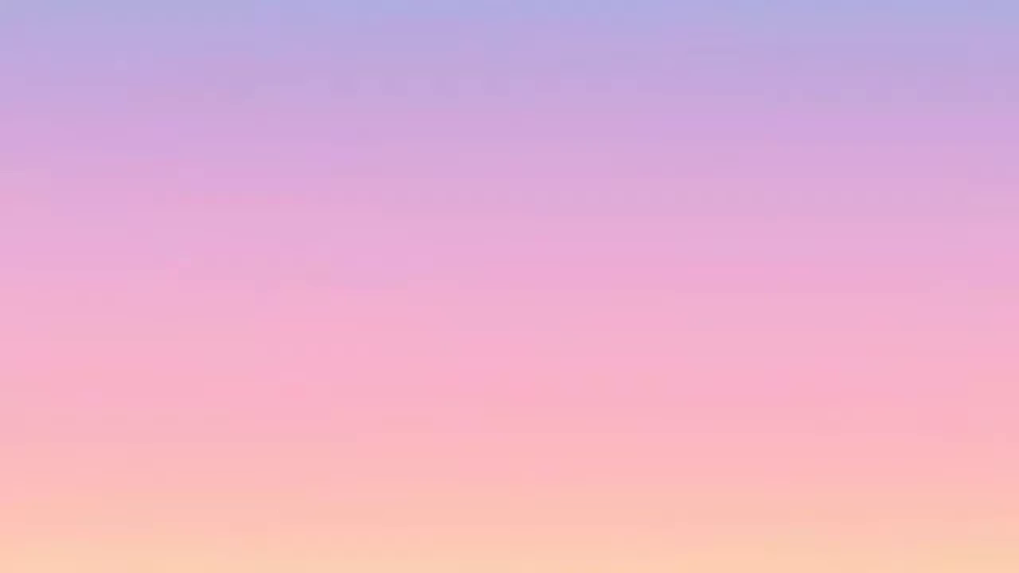